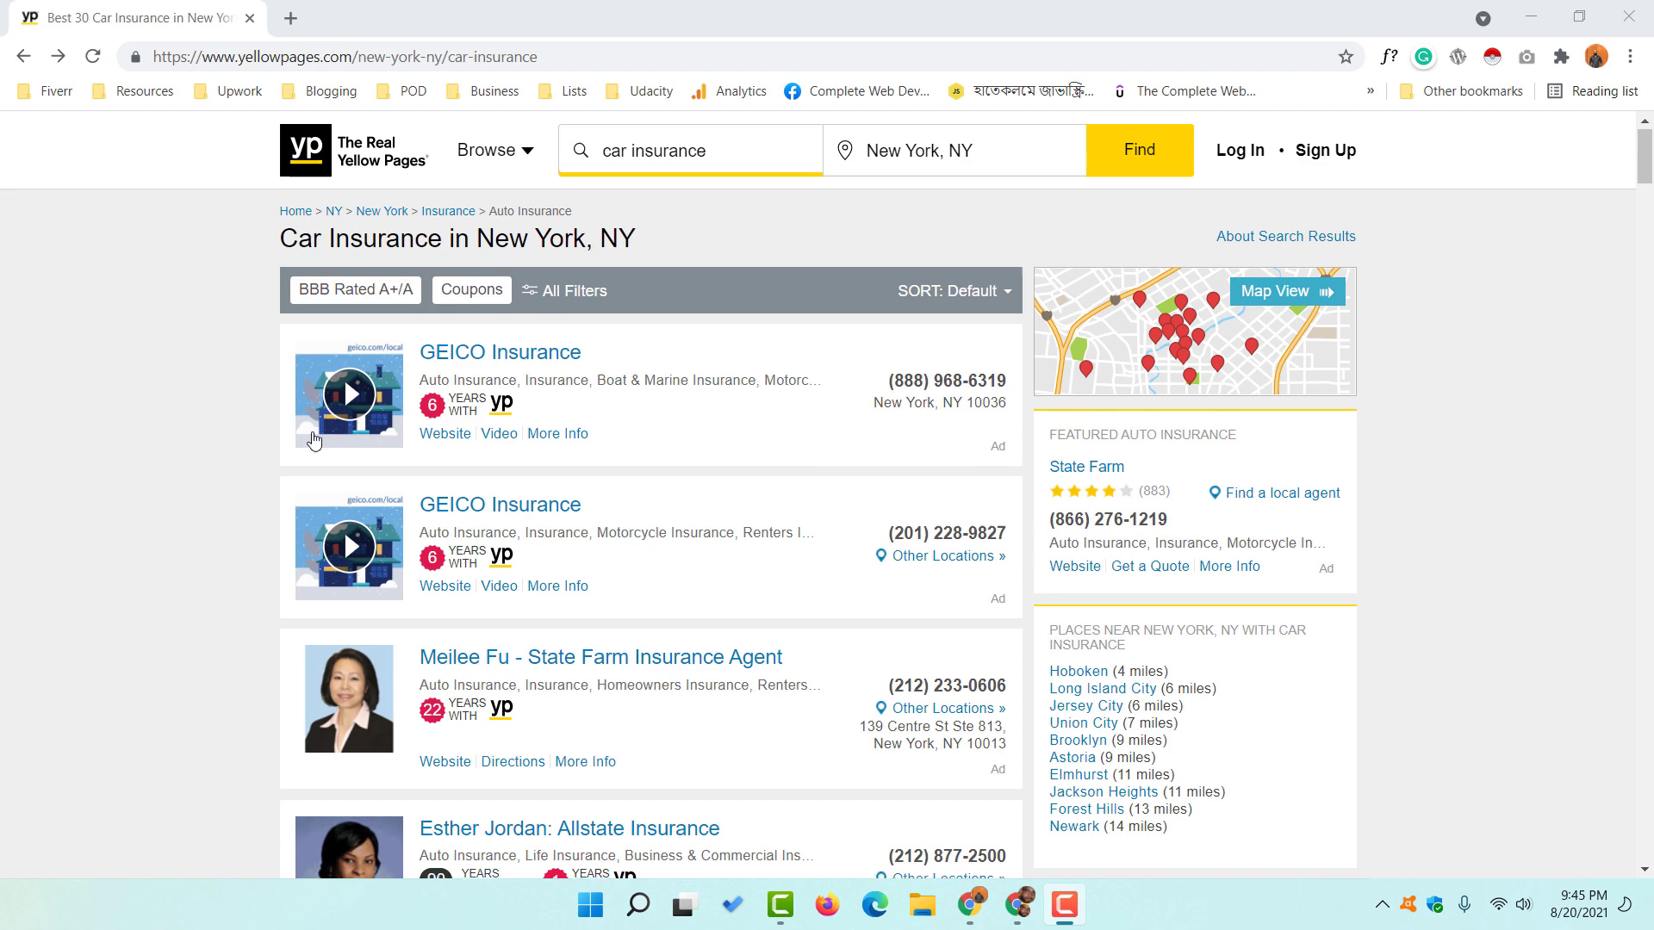
{"action": "scroll", "coordinate": [226, 557], "scroll_direction": "down", "scroll_amount": 7}
{"action": "scroll", "coordinate": [199, 546], "scroll_direction": "down", "scroll_amount": 3}
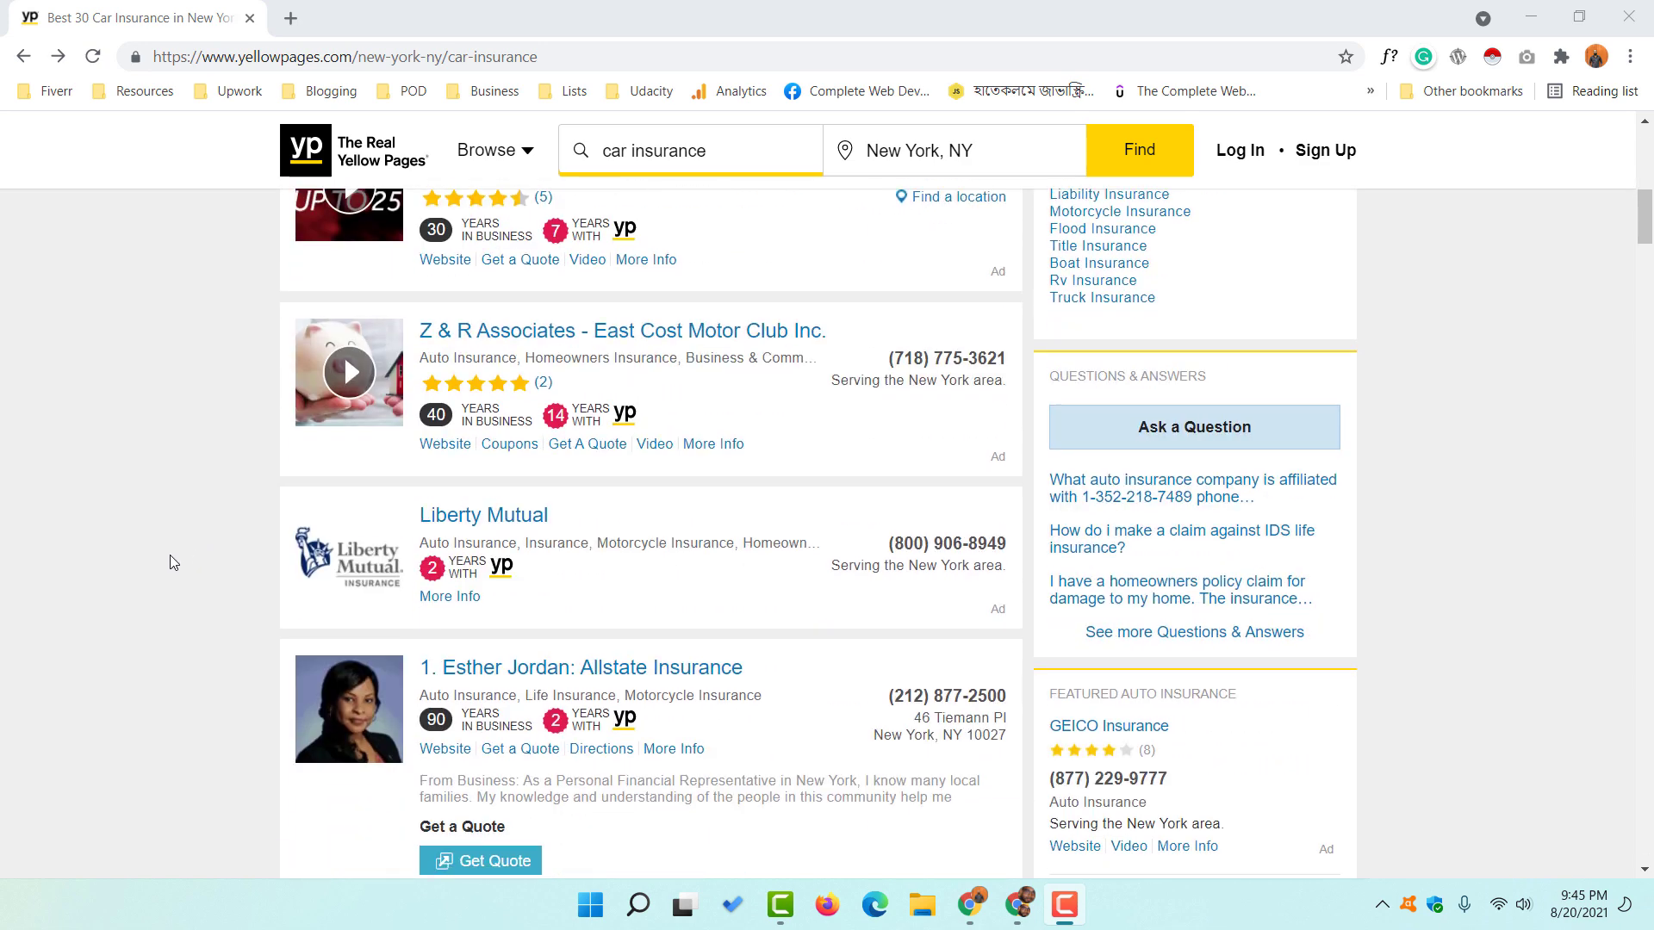
{"action": "scroll", "coordinate": [169, 555], "scroll_direction": "down", "scroll_amount": 2}
{"action": "scroll", "coordinate": [158, 584], "scroll_direction": "down", "scroll_amount": 1}
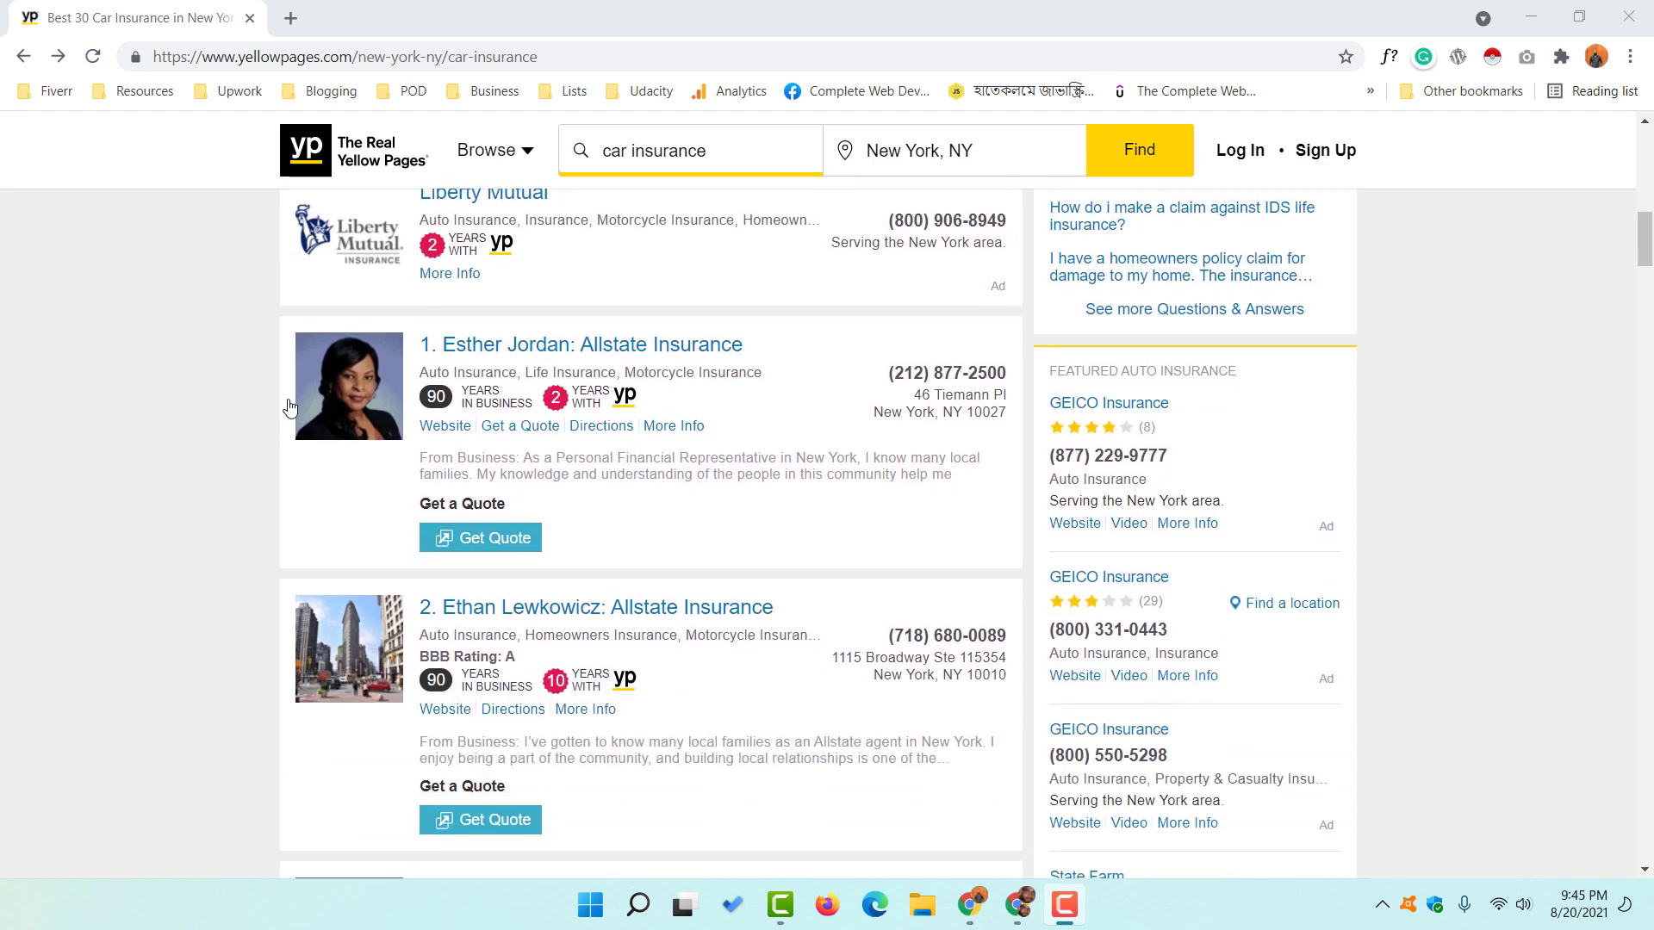
{"action": "right_click", "coordinate": [472, 347]}
{"action": "left_click", "coordinate": [514, 364]}
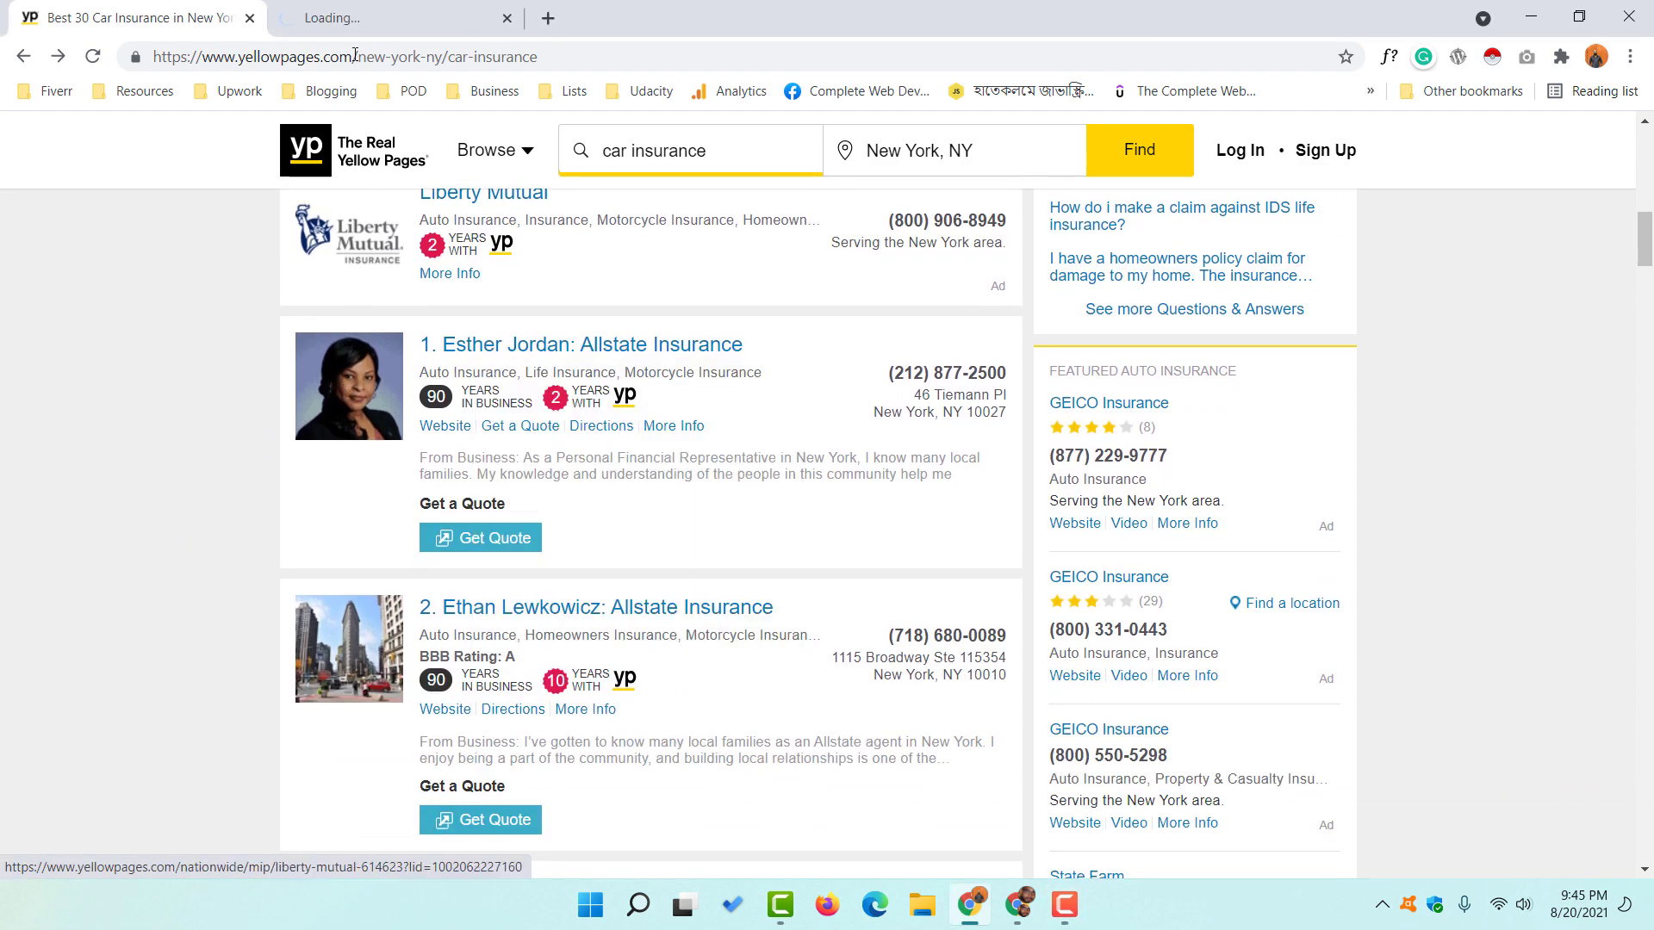
{"action": "key", "text": "ctrl+Tab"}
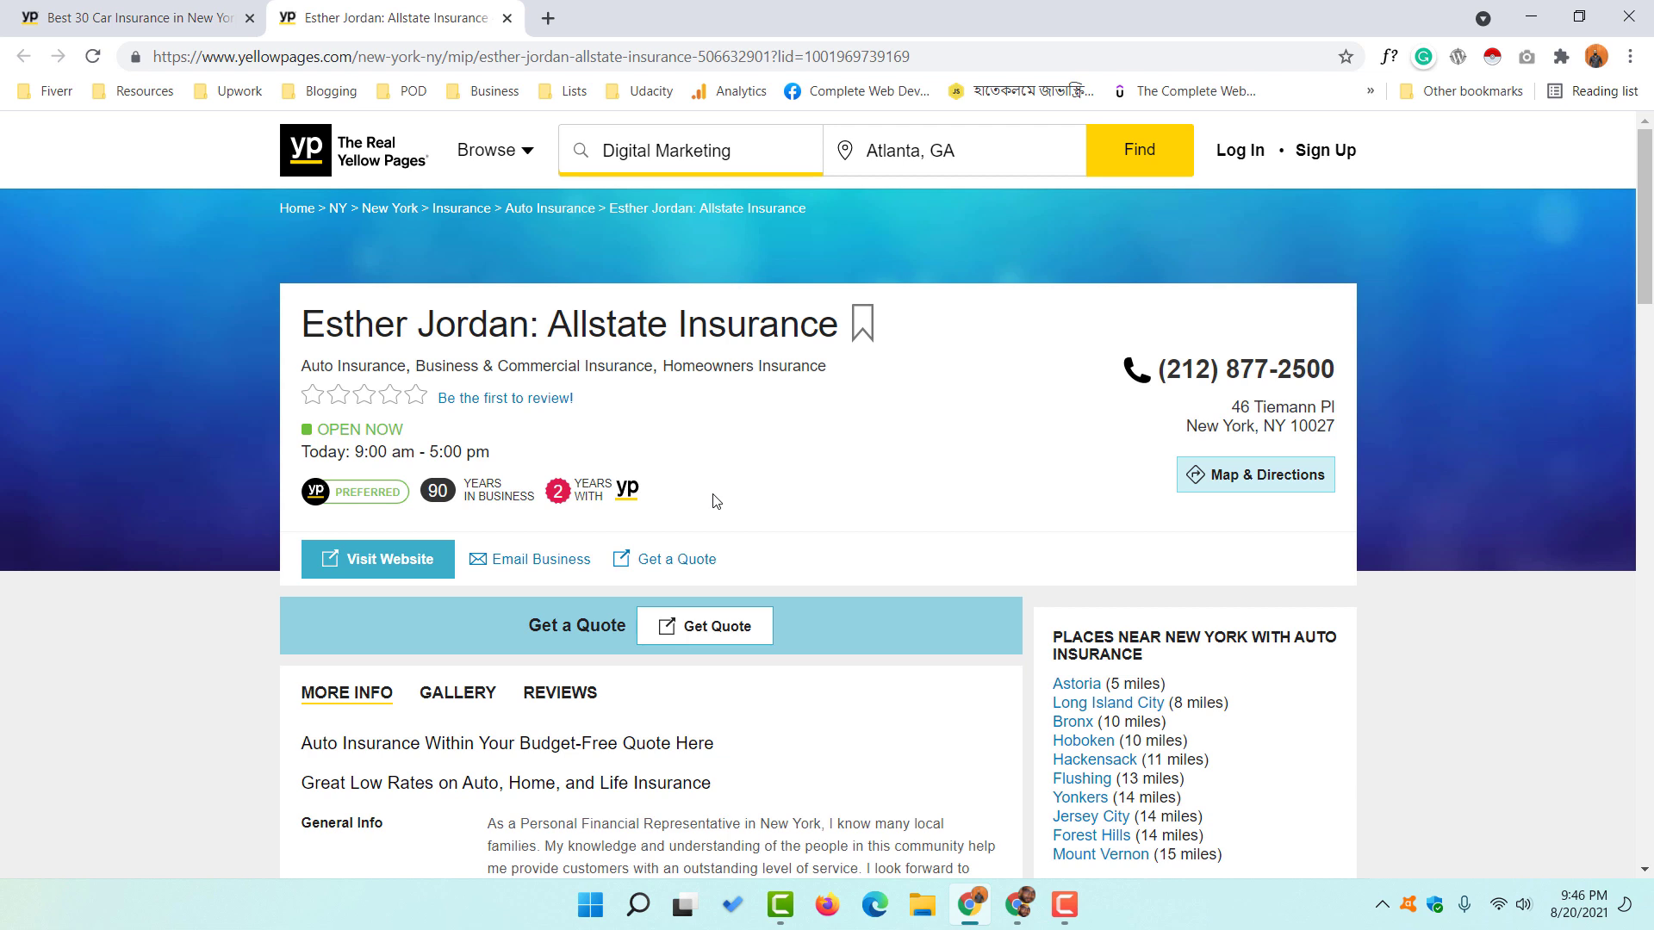
- Go back to the New York car insurance results and scroll through all 30 listings
{"action": "left_click", "coordinate": [188, 21]}
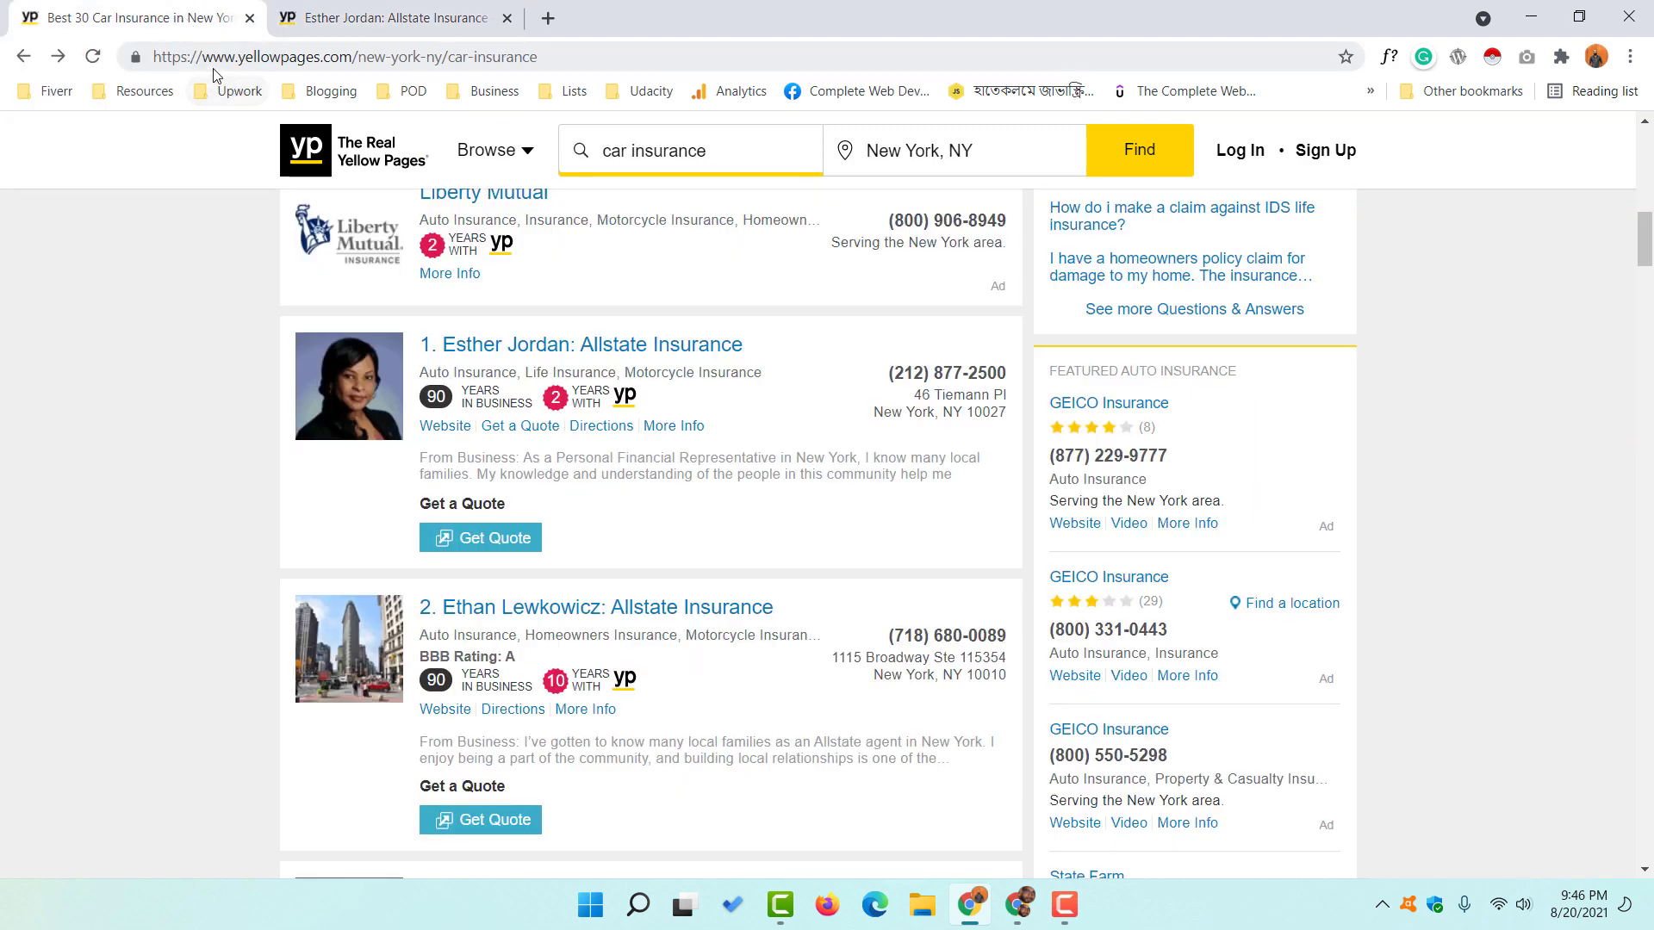
{"action": "scroll", "coordinate": [198, 485], "scroll_direction": "down", "scroll_amount": 1}
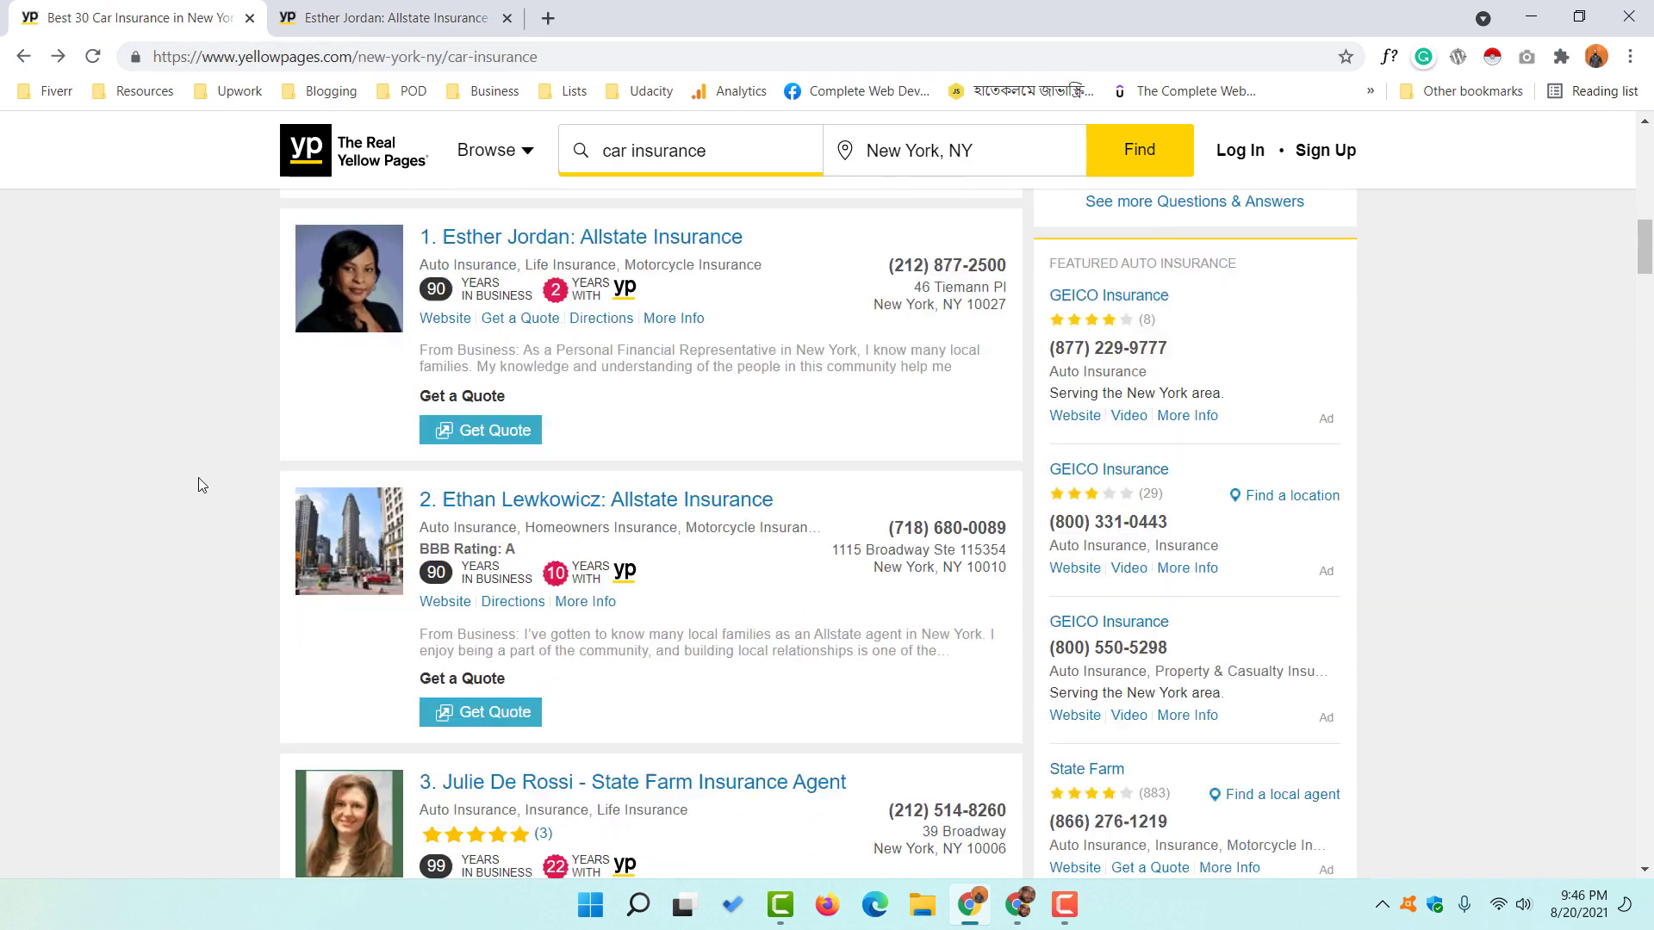
{"action": "scroll", "coordinate": [198, 485], "scroll_direction": "down", "scroll_amount": 20}
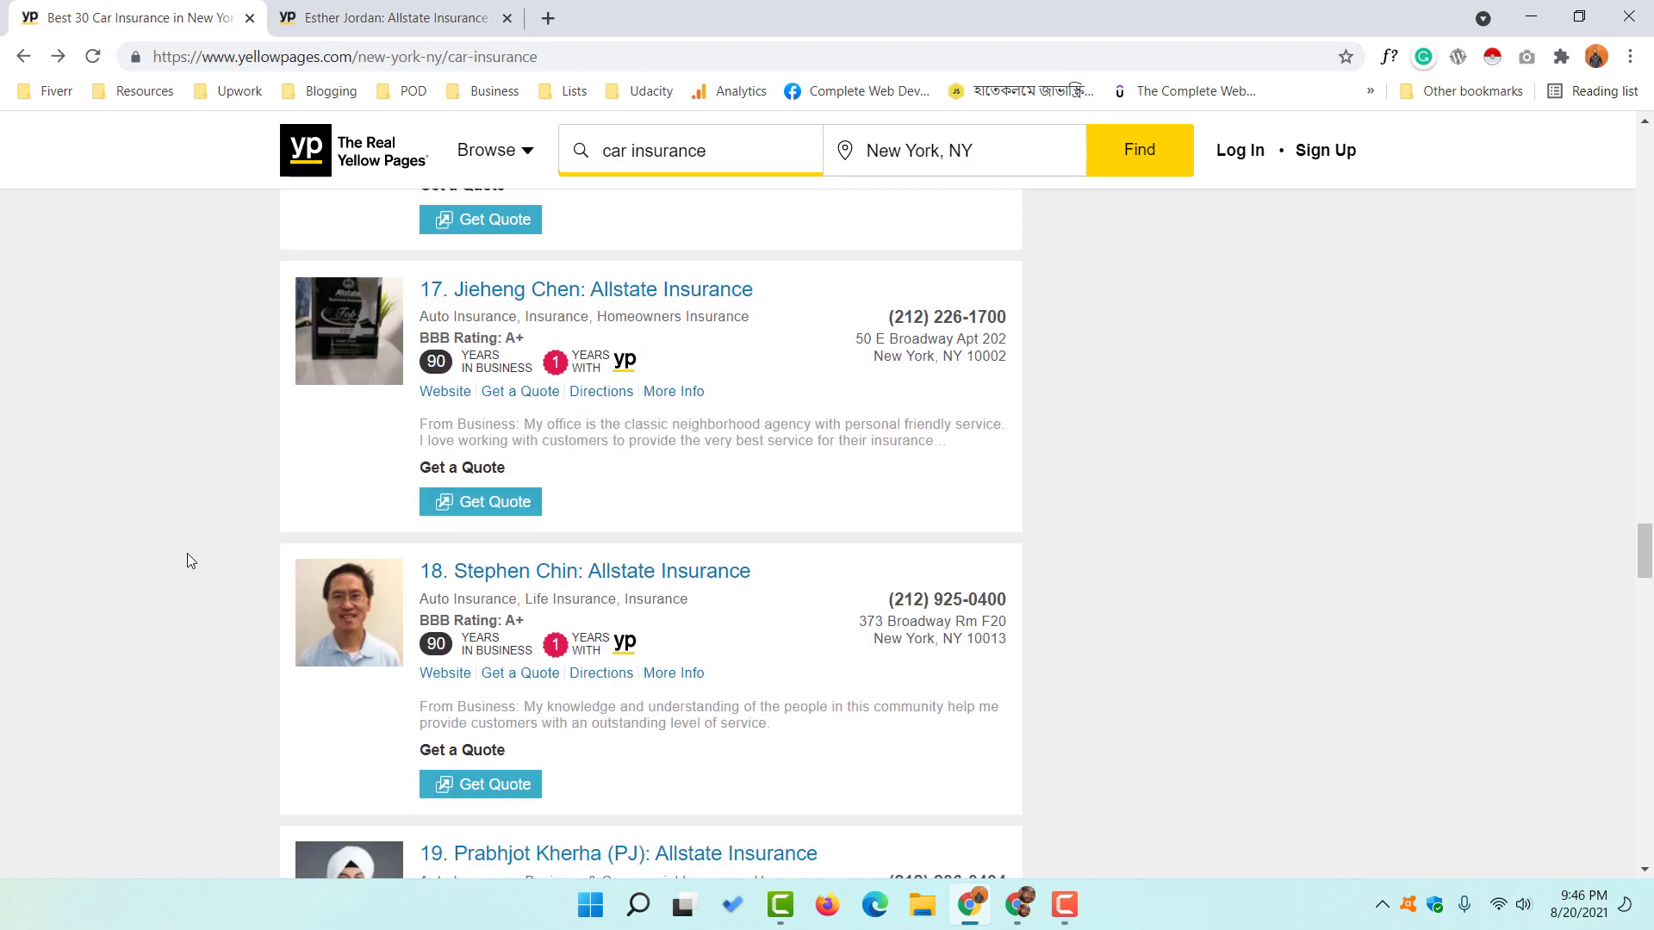
{"action": "scroll", "coordinate": [187, 554], "scroll_direction": "down", "scroll_amount": 20}
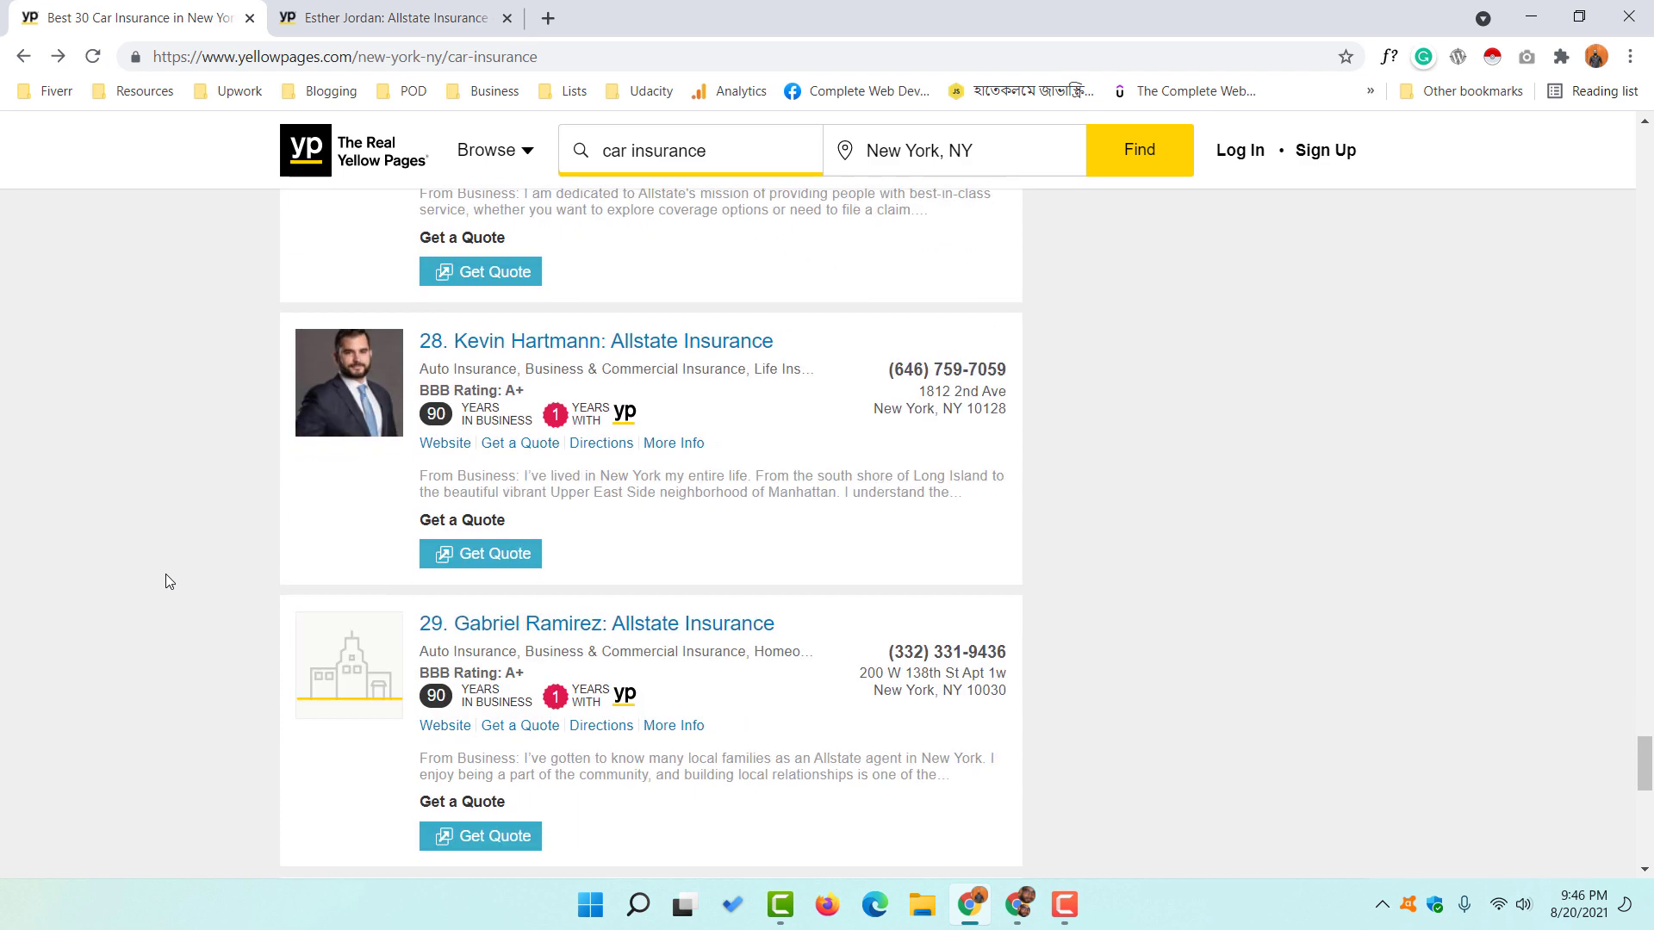
{"action": "scroll", "coordinate": [167, 577], "scroll_direction": "down", "scroll_amount": 5}
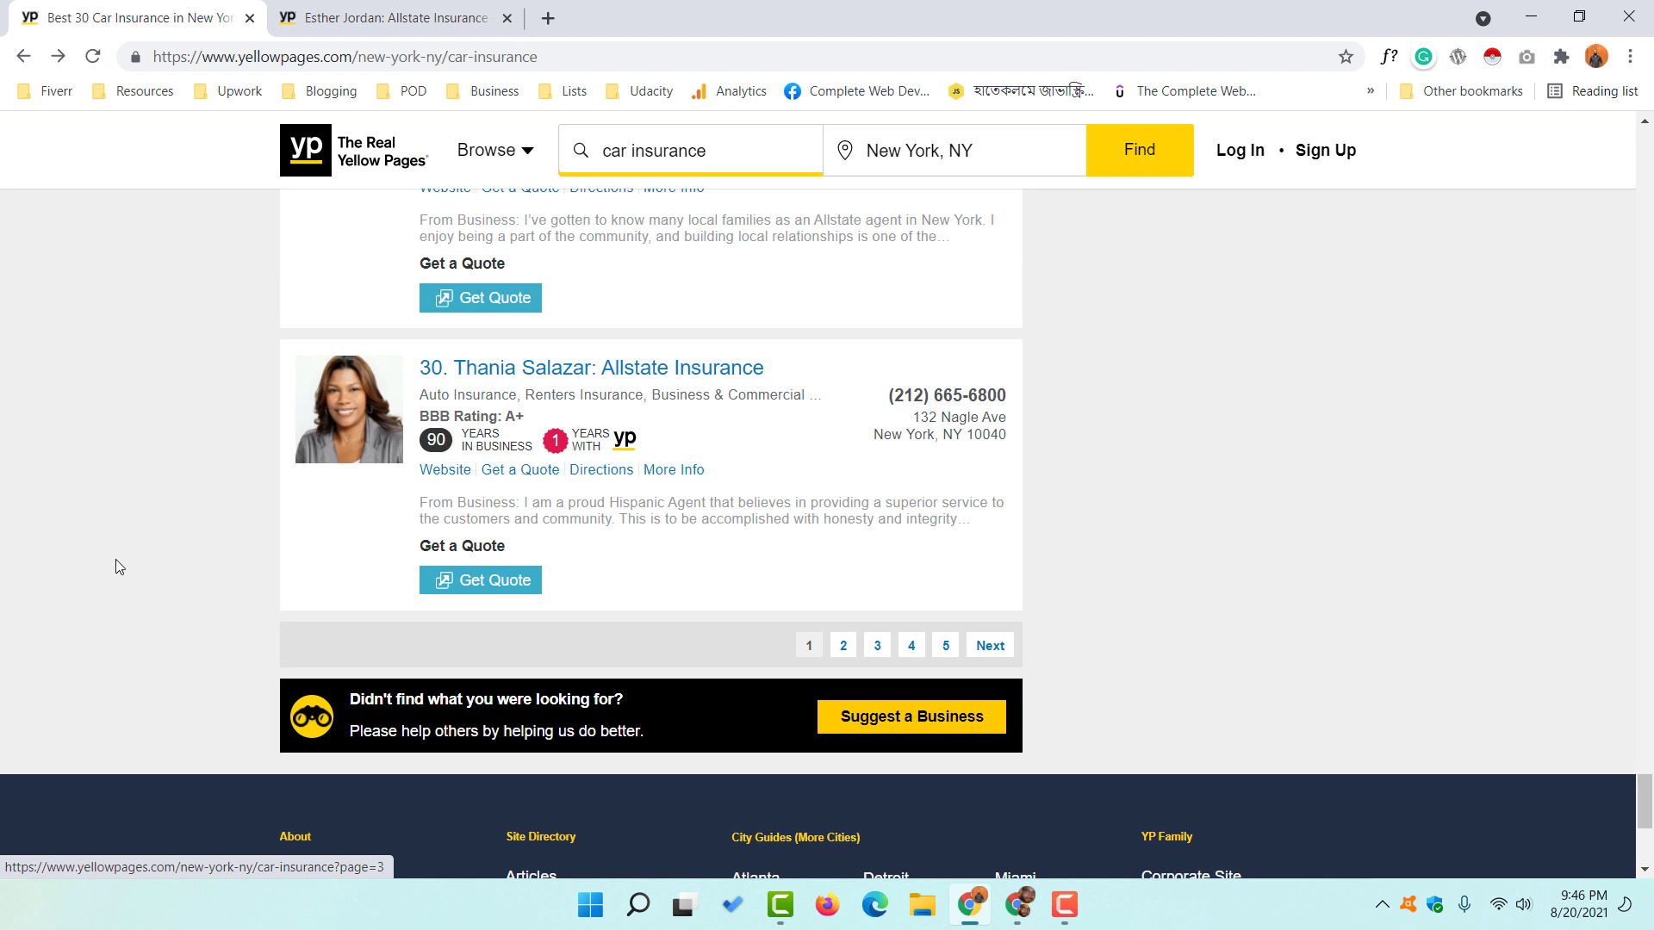
{"action": "scroll", "coordinate": [124, 534], "scroll_direction": "up", "scroll_amount": 1}
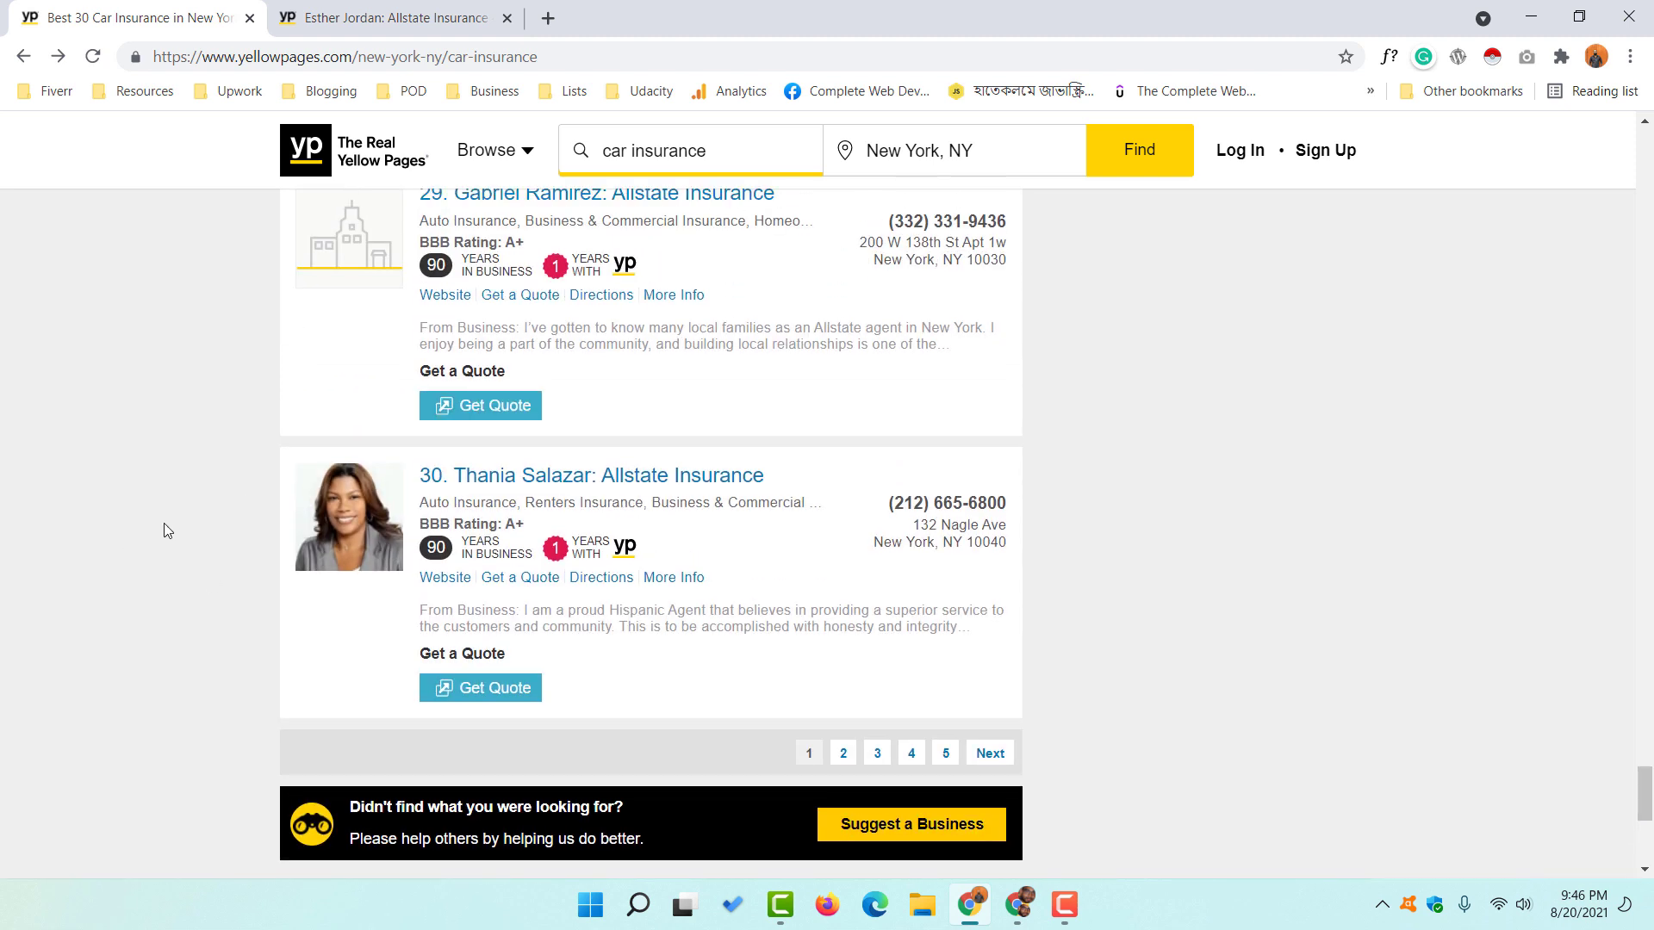
{"action": "scroll", "coordinate": [151, 558], "scroll_direction": "down", "scroll_amount": 1}
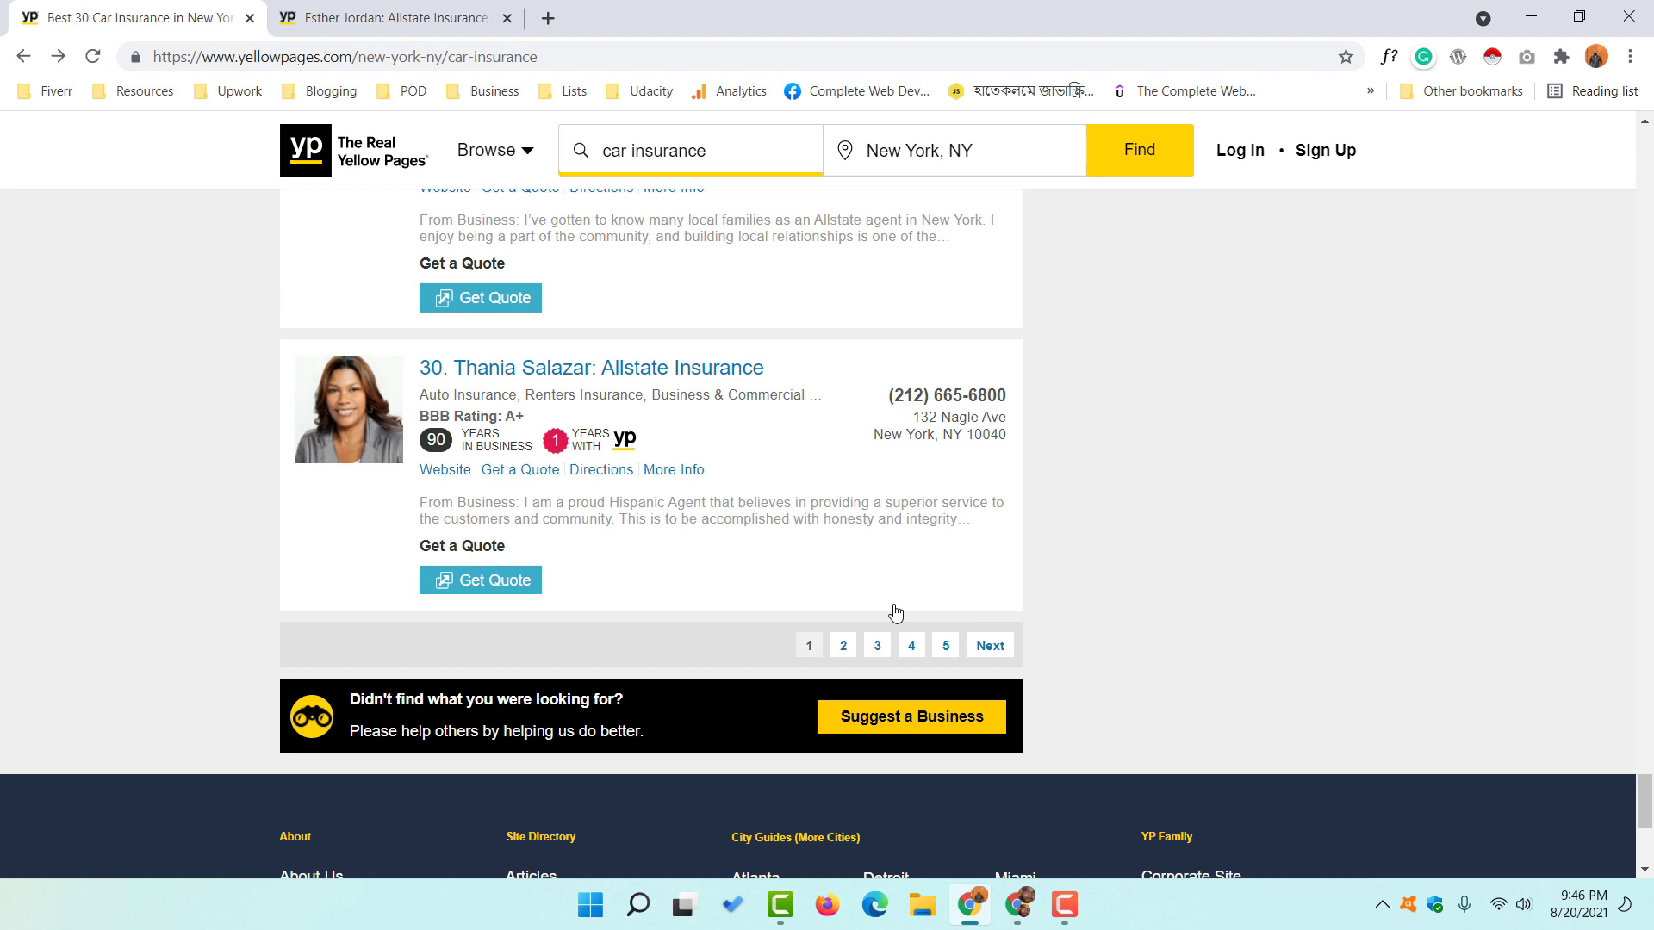
{"action": "scroll", "coordinate": [189, 642], "scroll_direction": "up", "scroll_amount": 4}
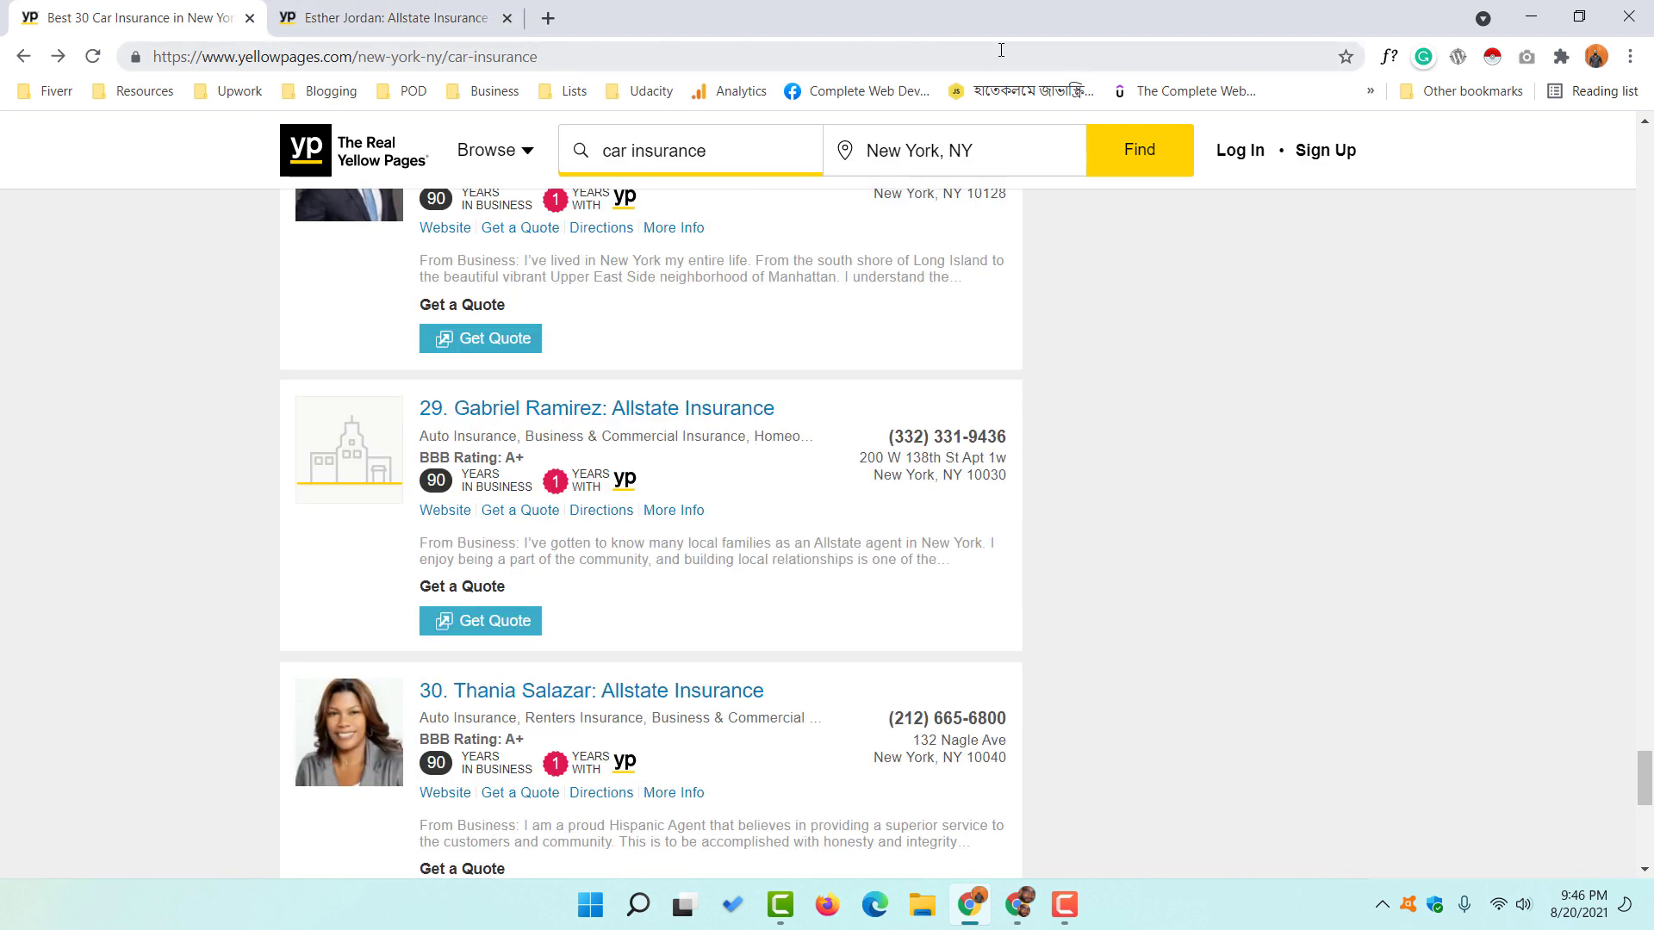
- Close the listing tab, search Google for 'web scraper' and open its Chrome Web Store page
{"action": "left_click", "coordinate": [507, 19]}
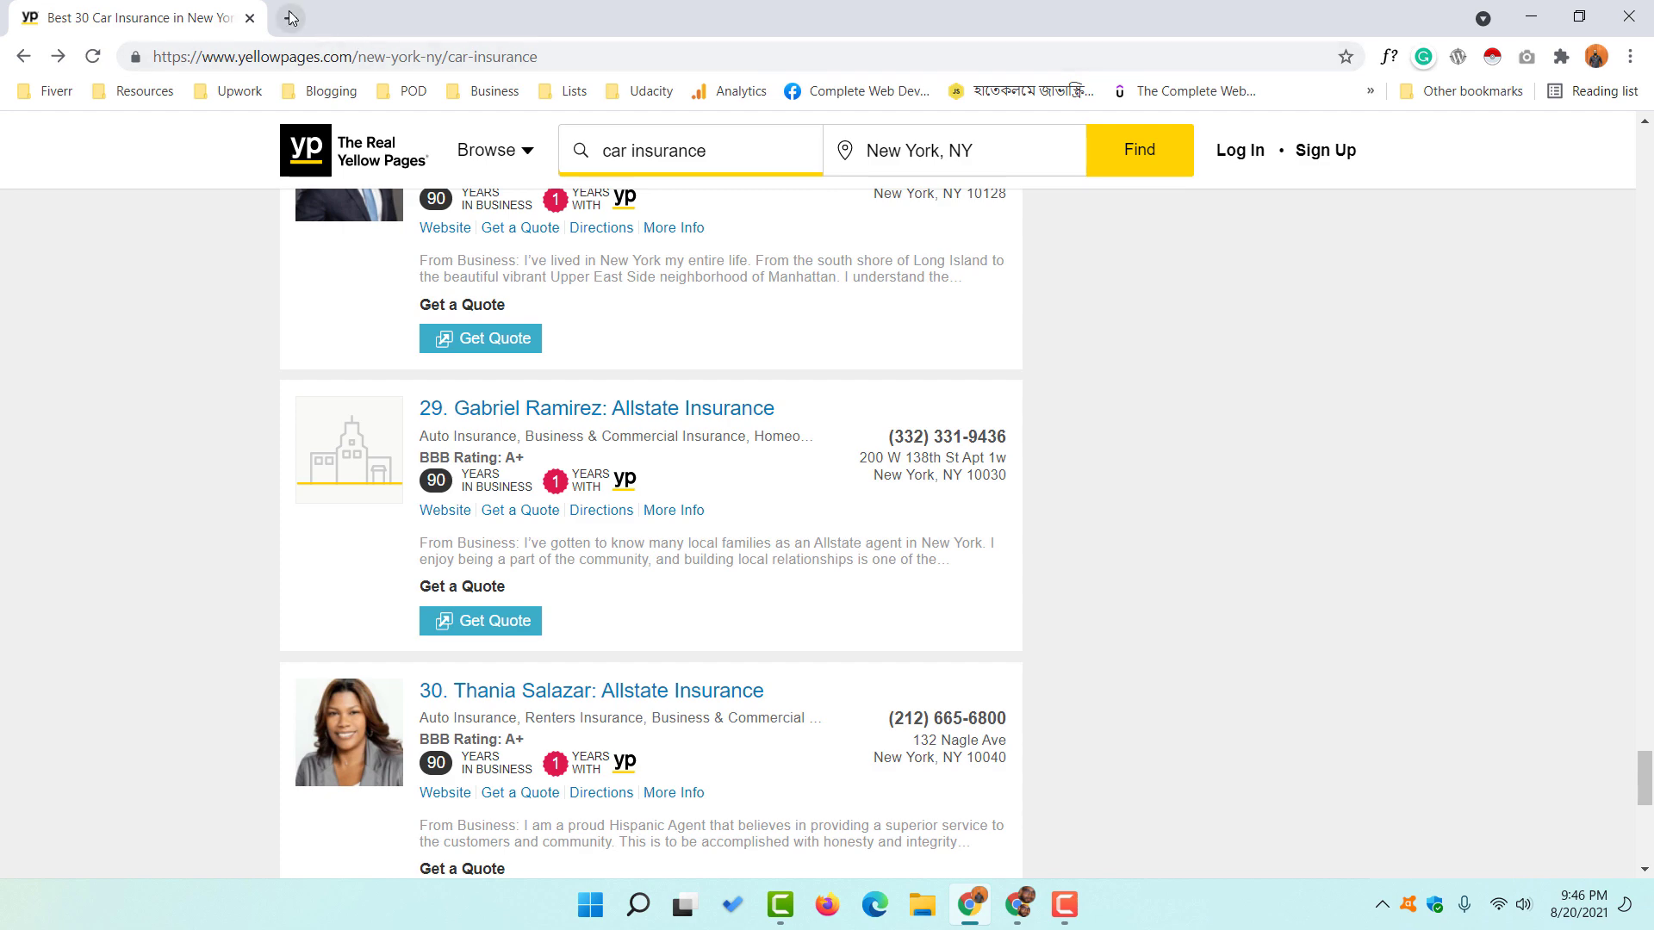
{"action": "left_click", "coordinate": [291, 18]}
{"action": "left_click", "coordinate": [332, 53]}
{"action": "type", "text": "web s"}
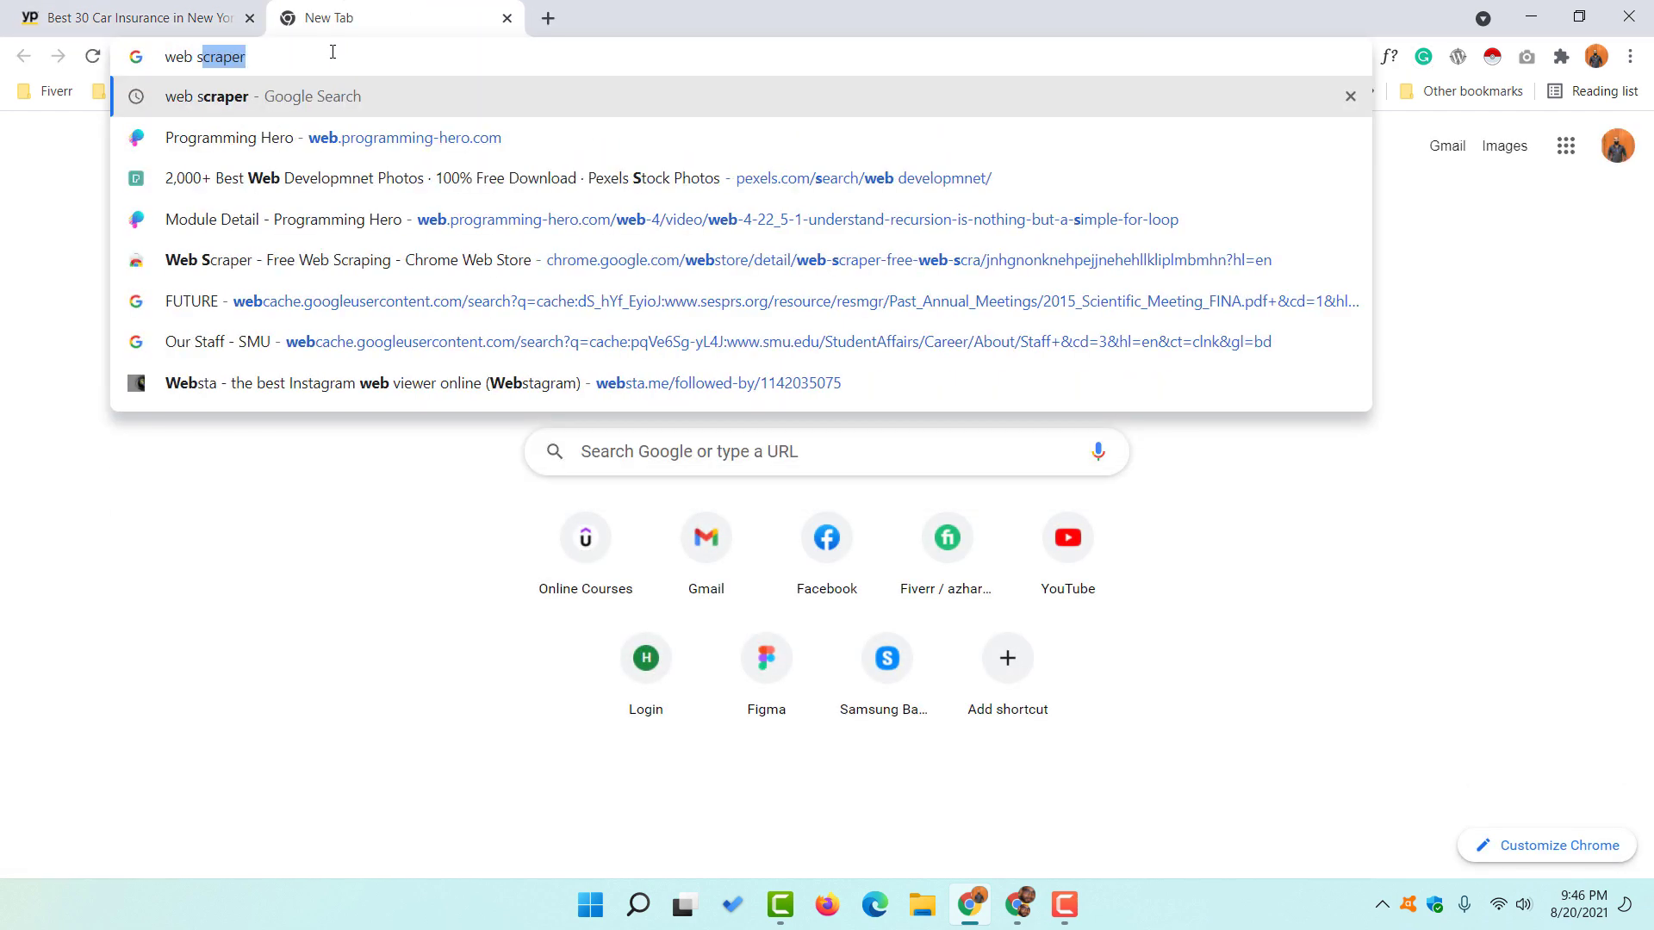
{"action": "key", "text": "Return"}
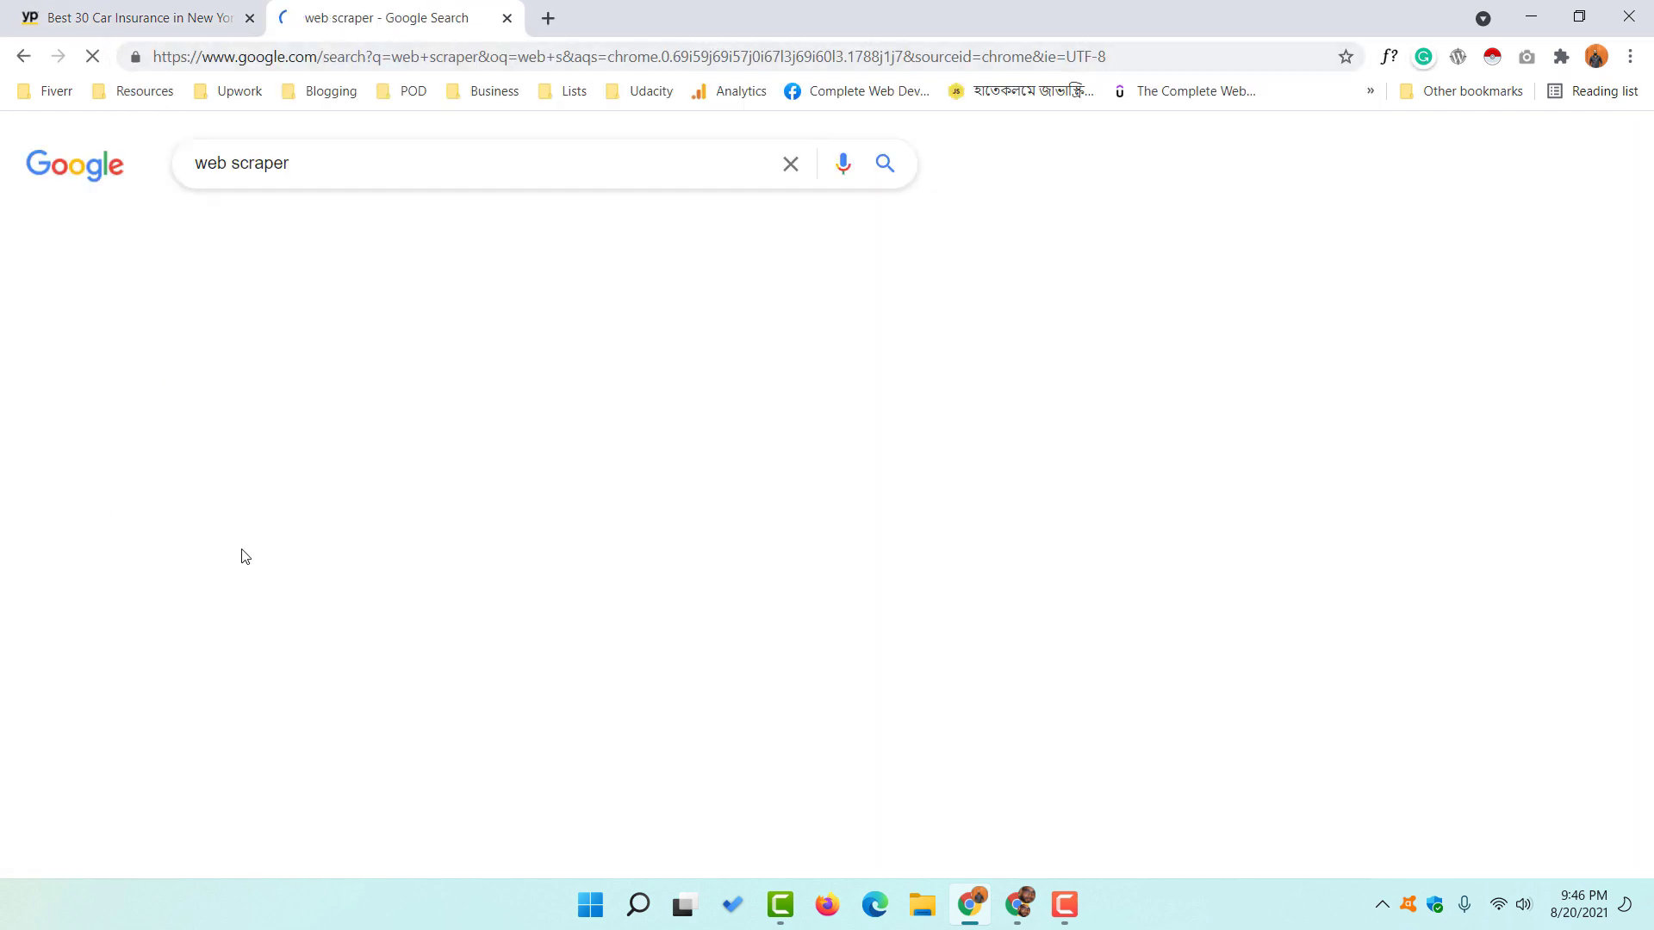
{"action": "left_click", "coordinate": [320, 354]}
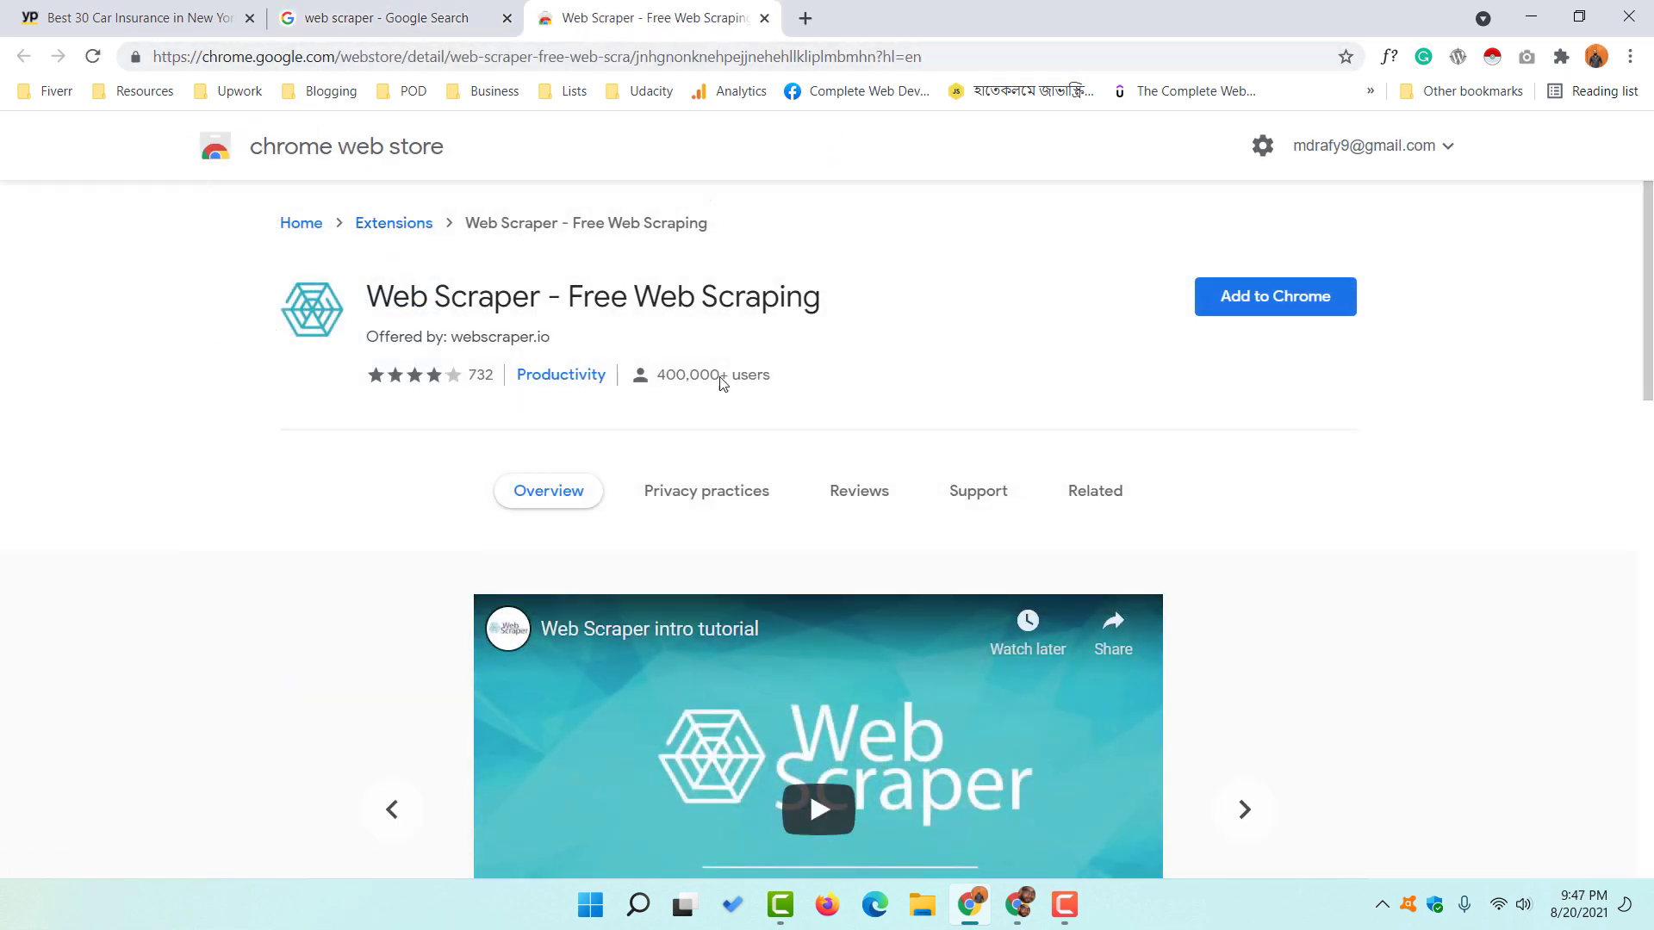
- Add the Web Scraper - Free Web Scraping extension to Chrome
{"action": "left_click", "coordinate": [552, 58]}
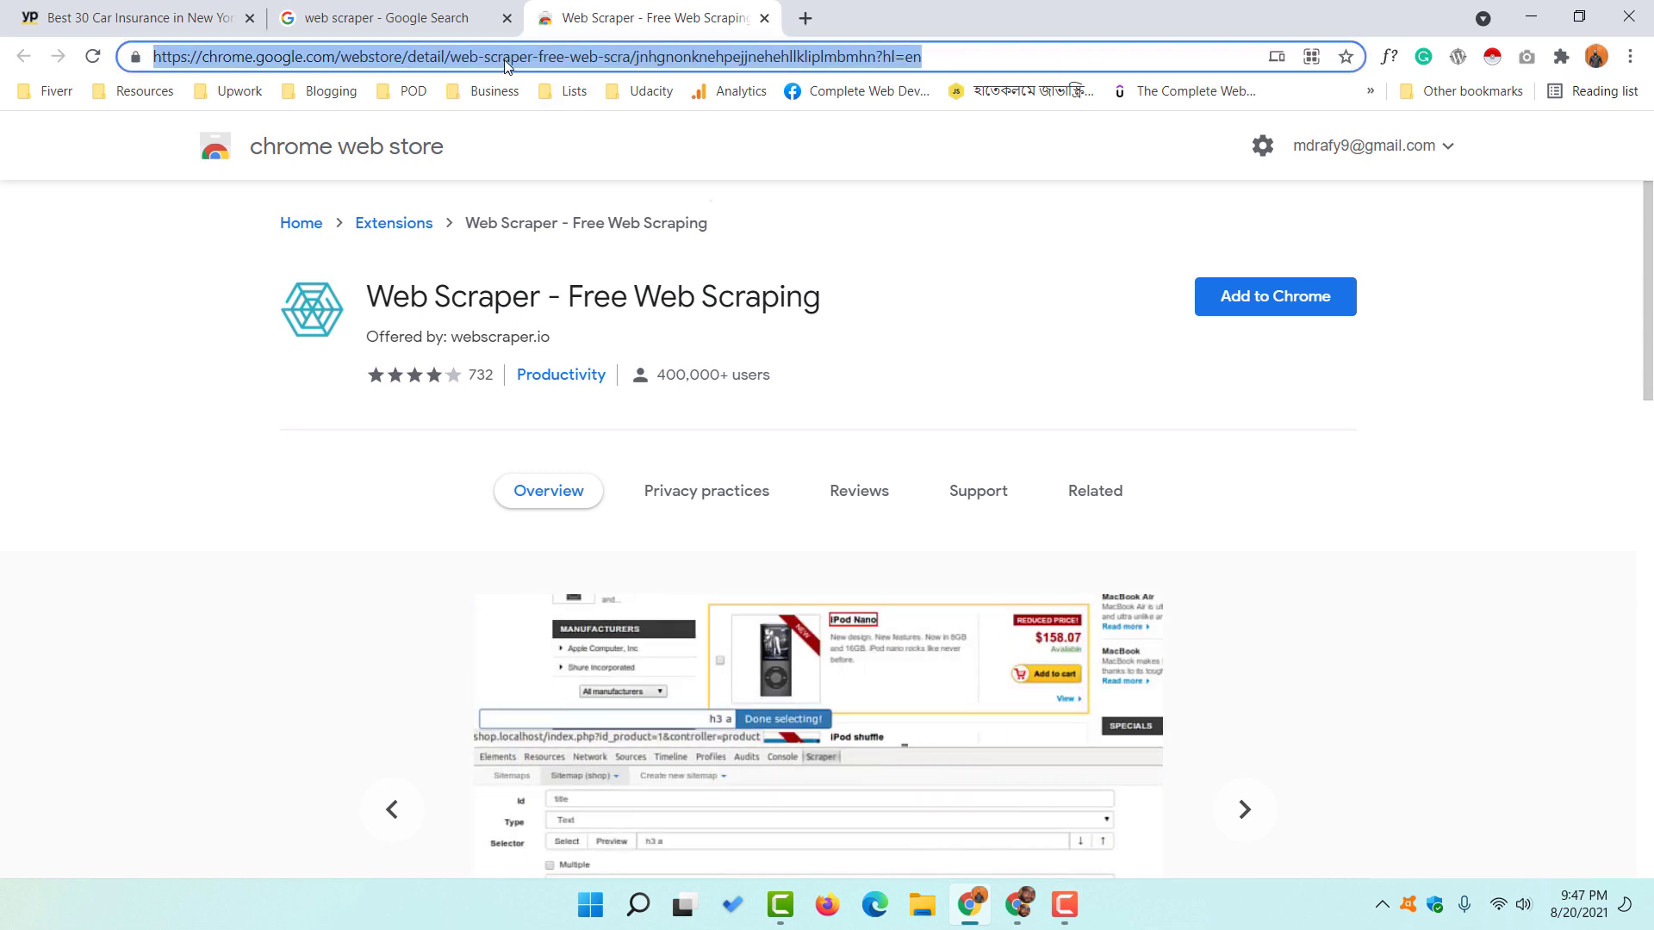
{"action": "left_click", "coordinate": [265, 289]}
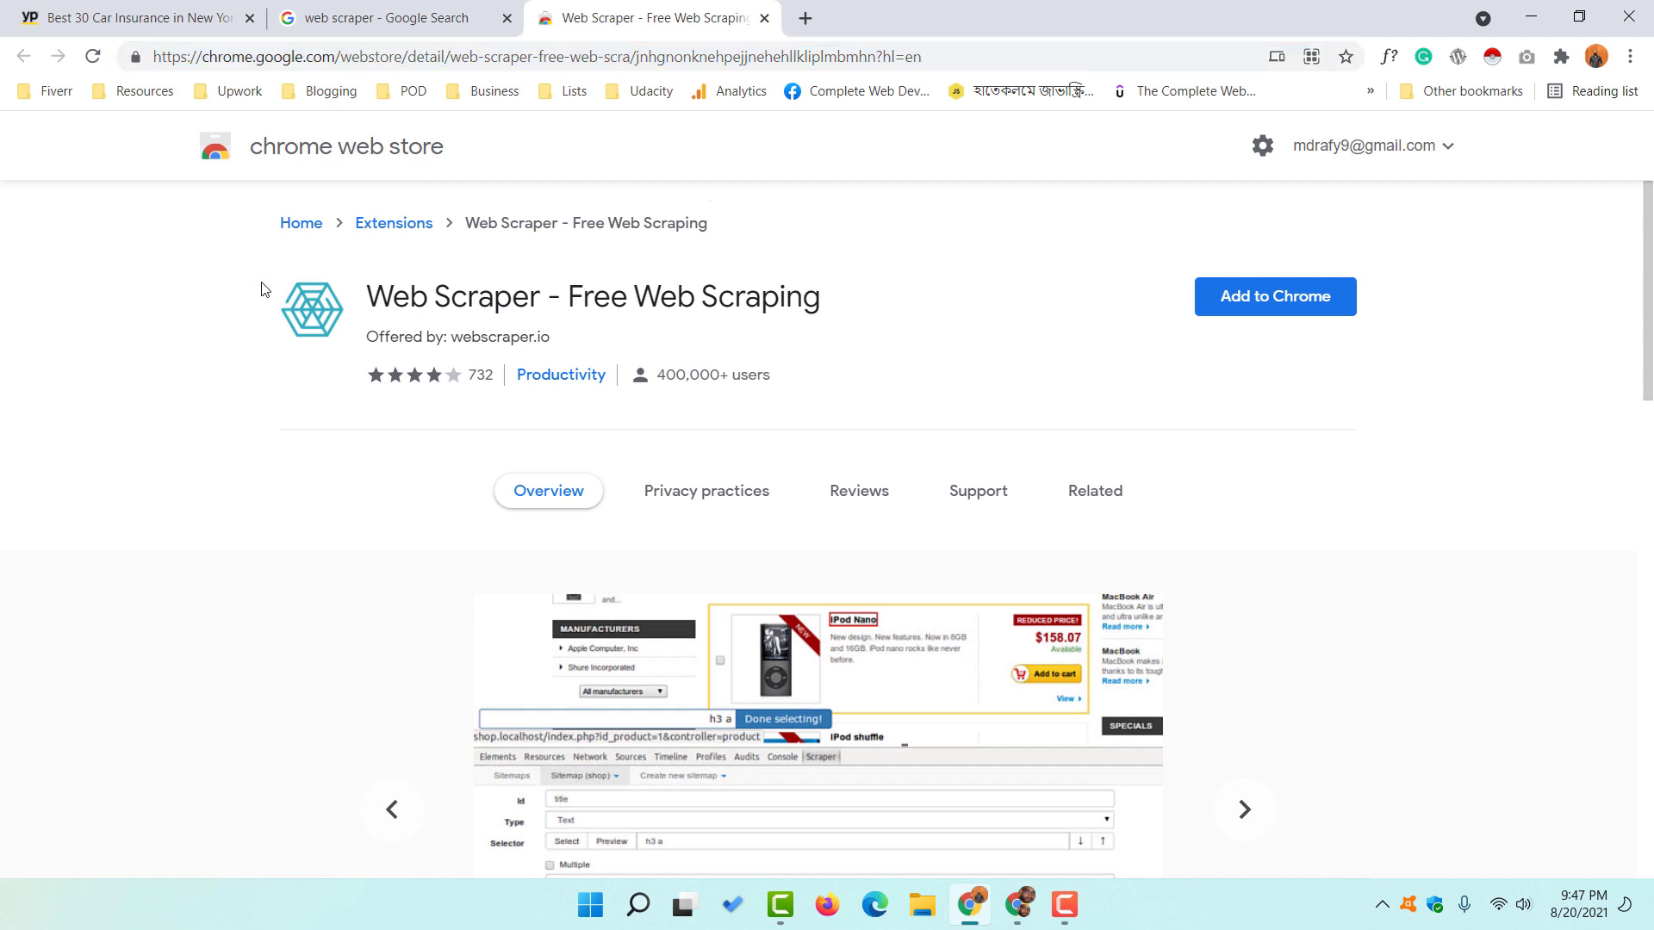
{"action": "left_click", "coordinate": [1281, 317]}
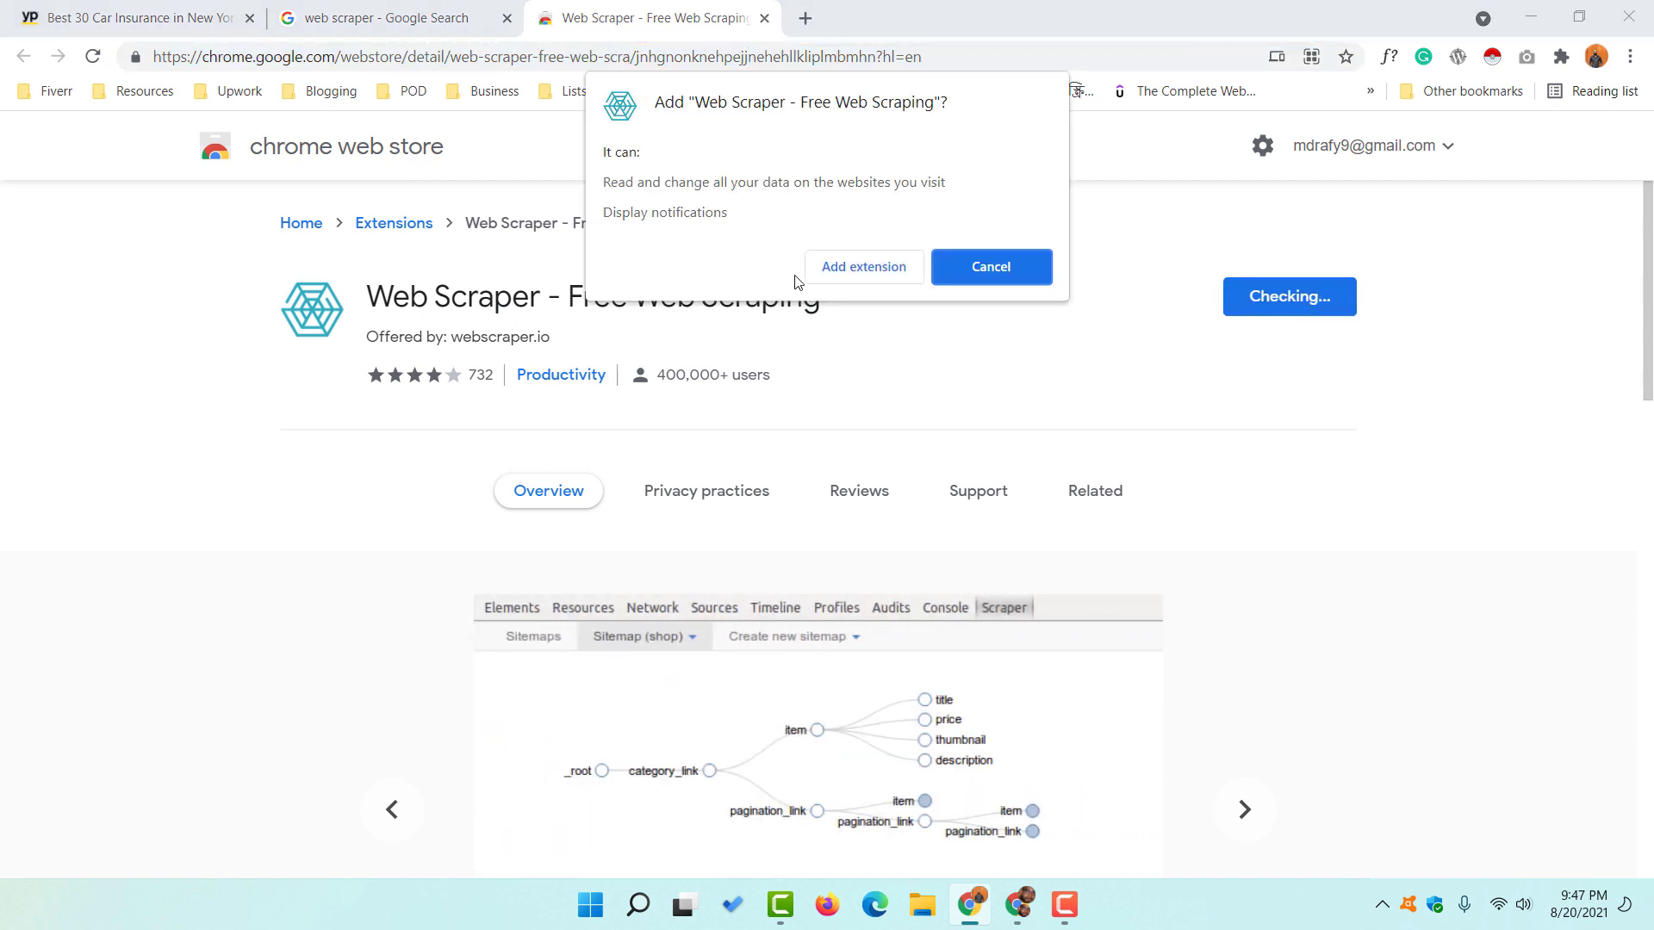
{"action": "left_click", "coordinate": [862, 268]}
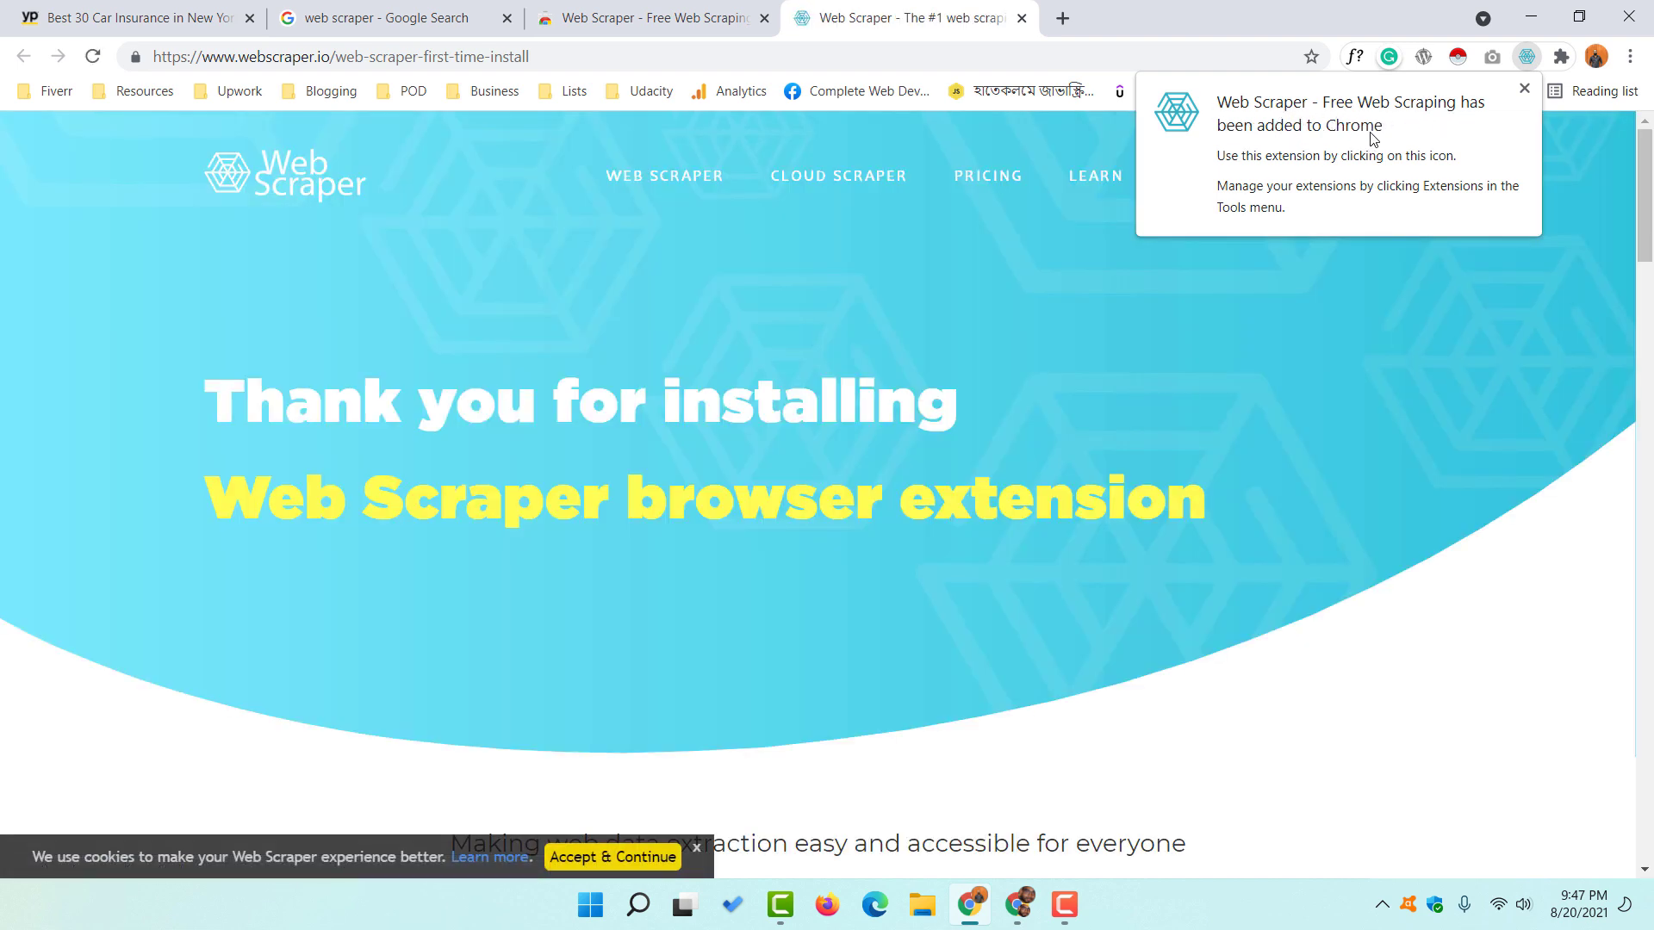
- Close the store, thank-you and search tabs, then reload the Yellow Pages results page
{"action": "left_click", "coordinate": [724, 19]}
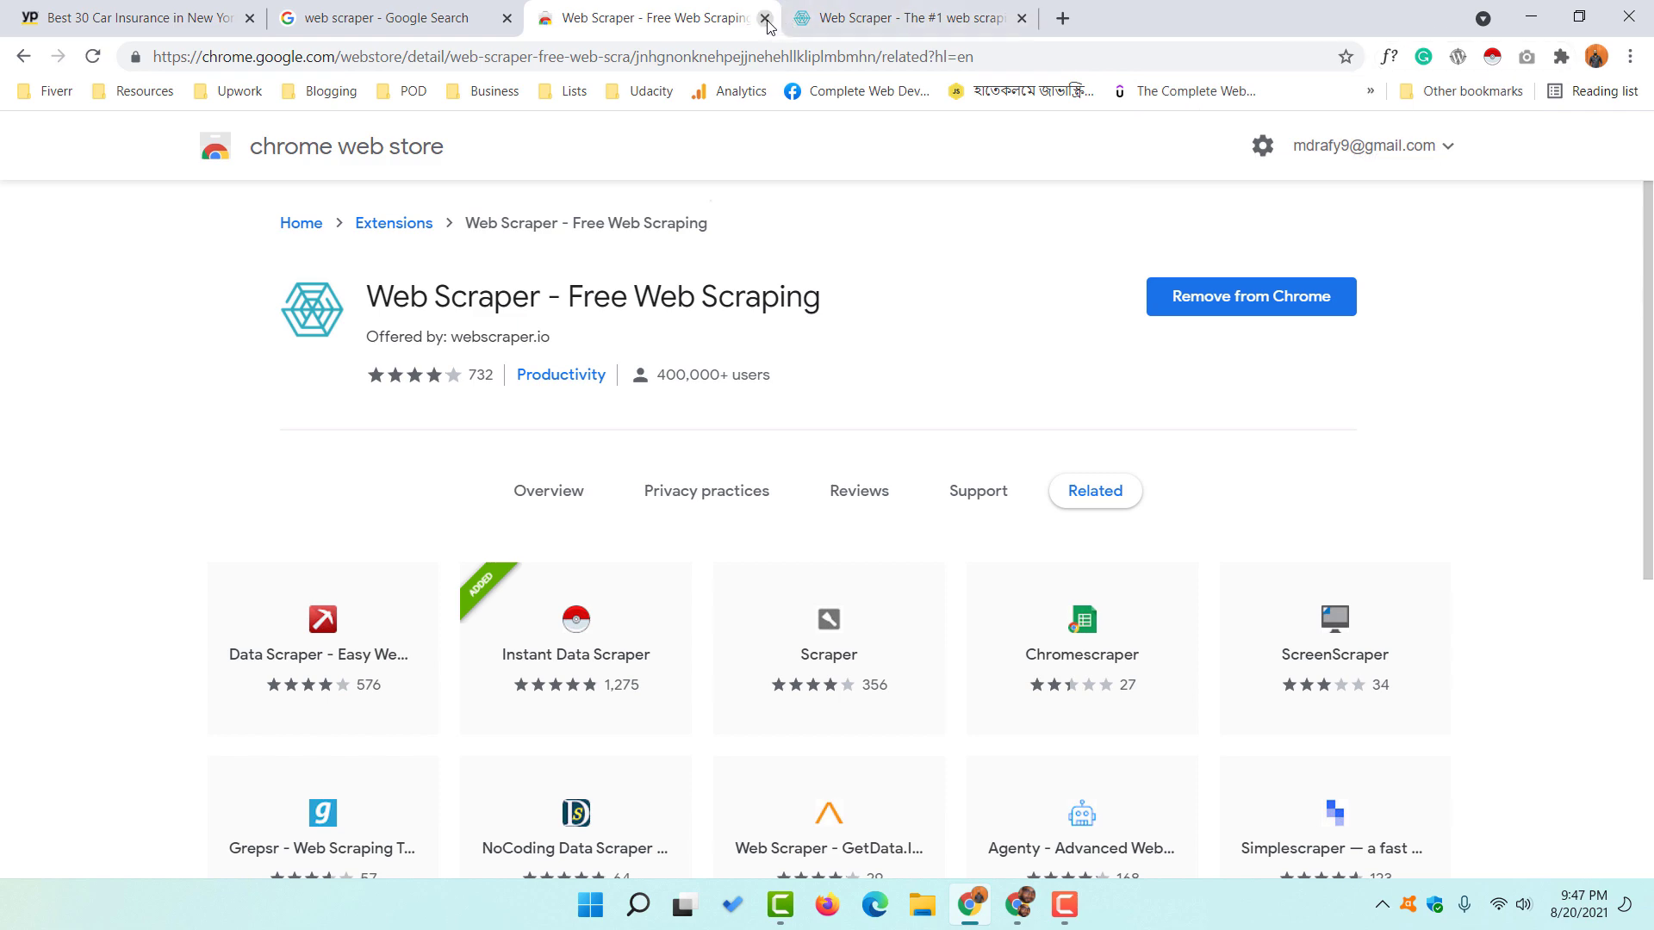
{"action": "left_click", "coordinate": [764, 18]}
{"action": "left_click", "coordinate": [764, 18]}
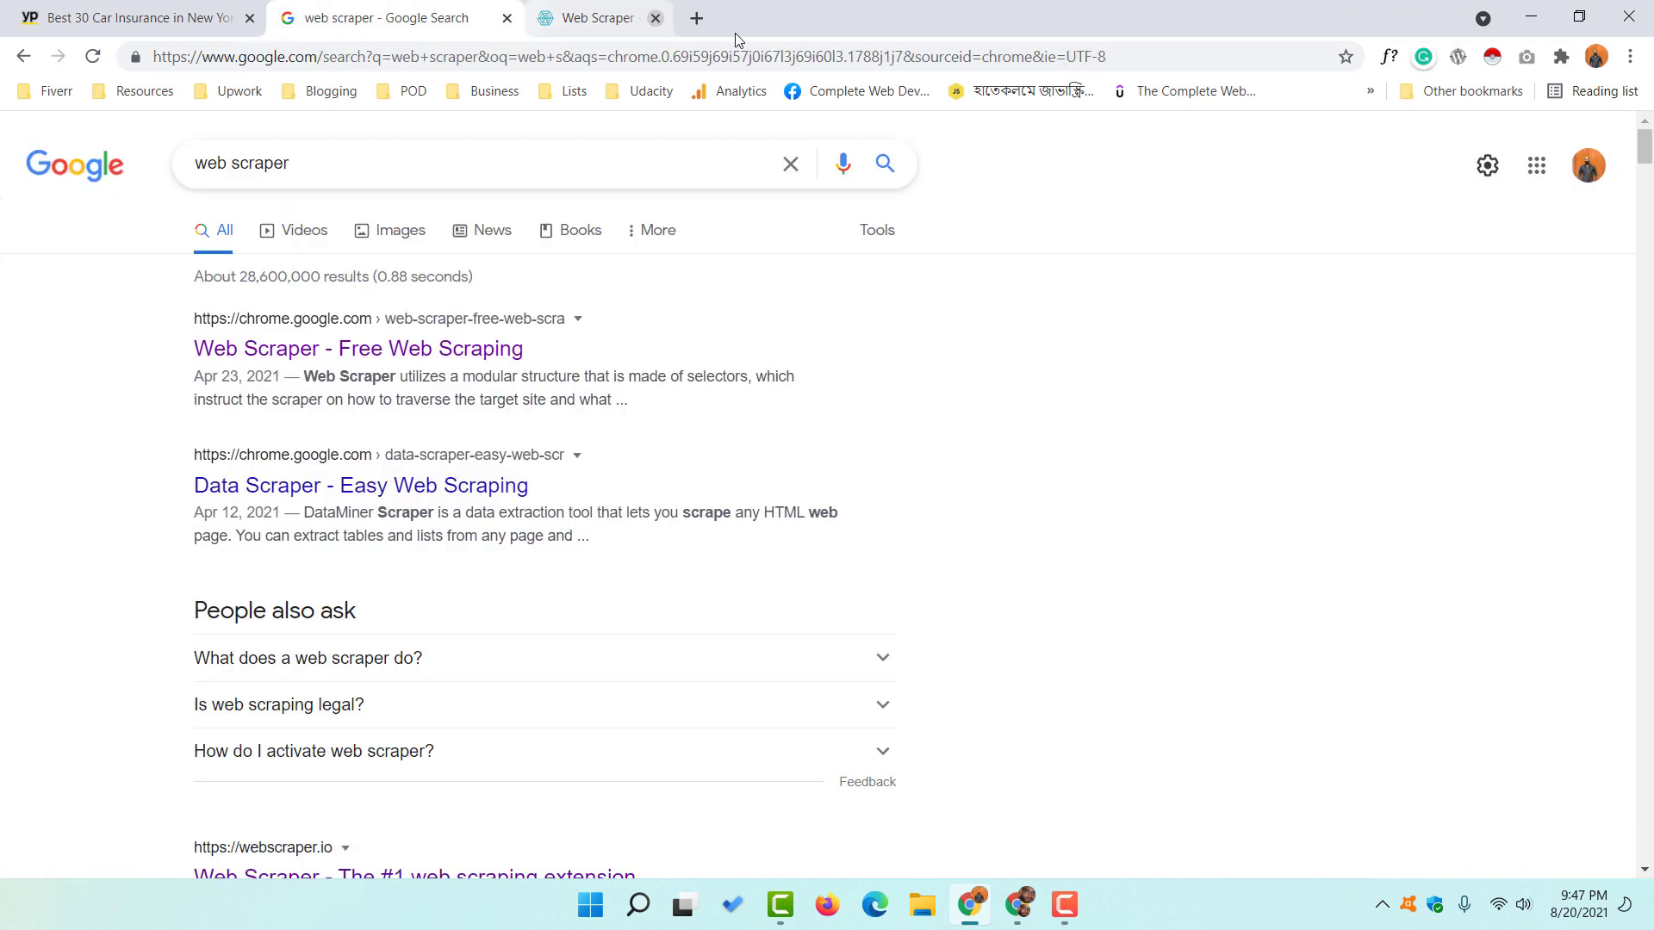
{"action": "left_click", "coordinate": [508, 18]}
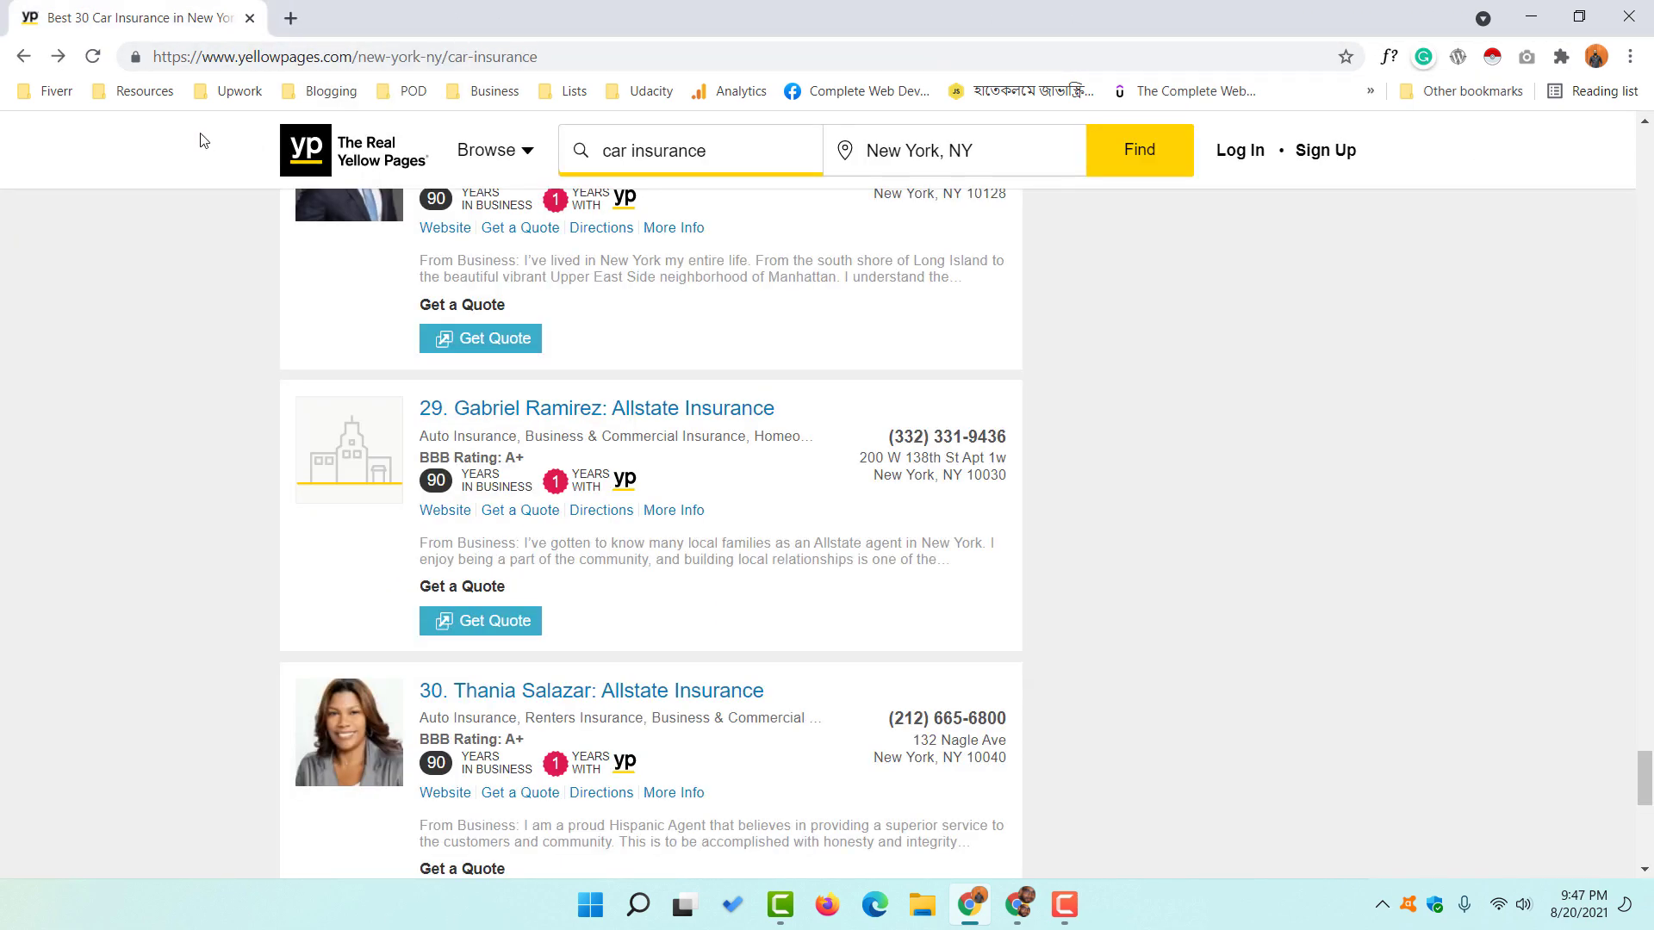
{"action": "left_click", "coordinate": [93, 56]}
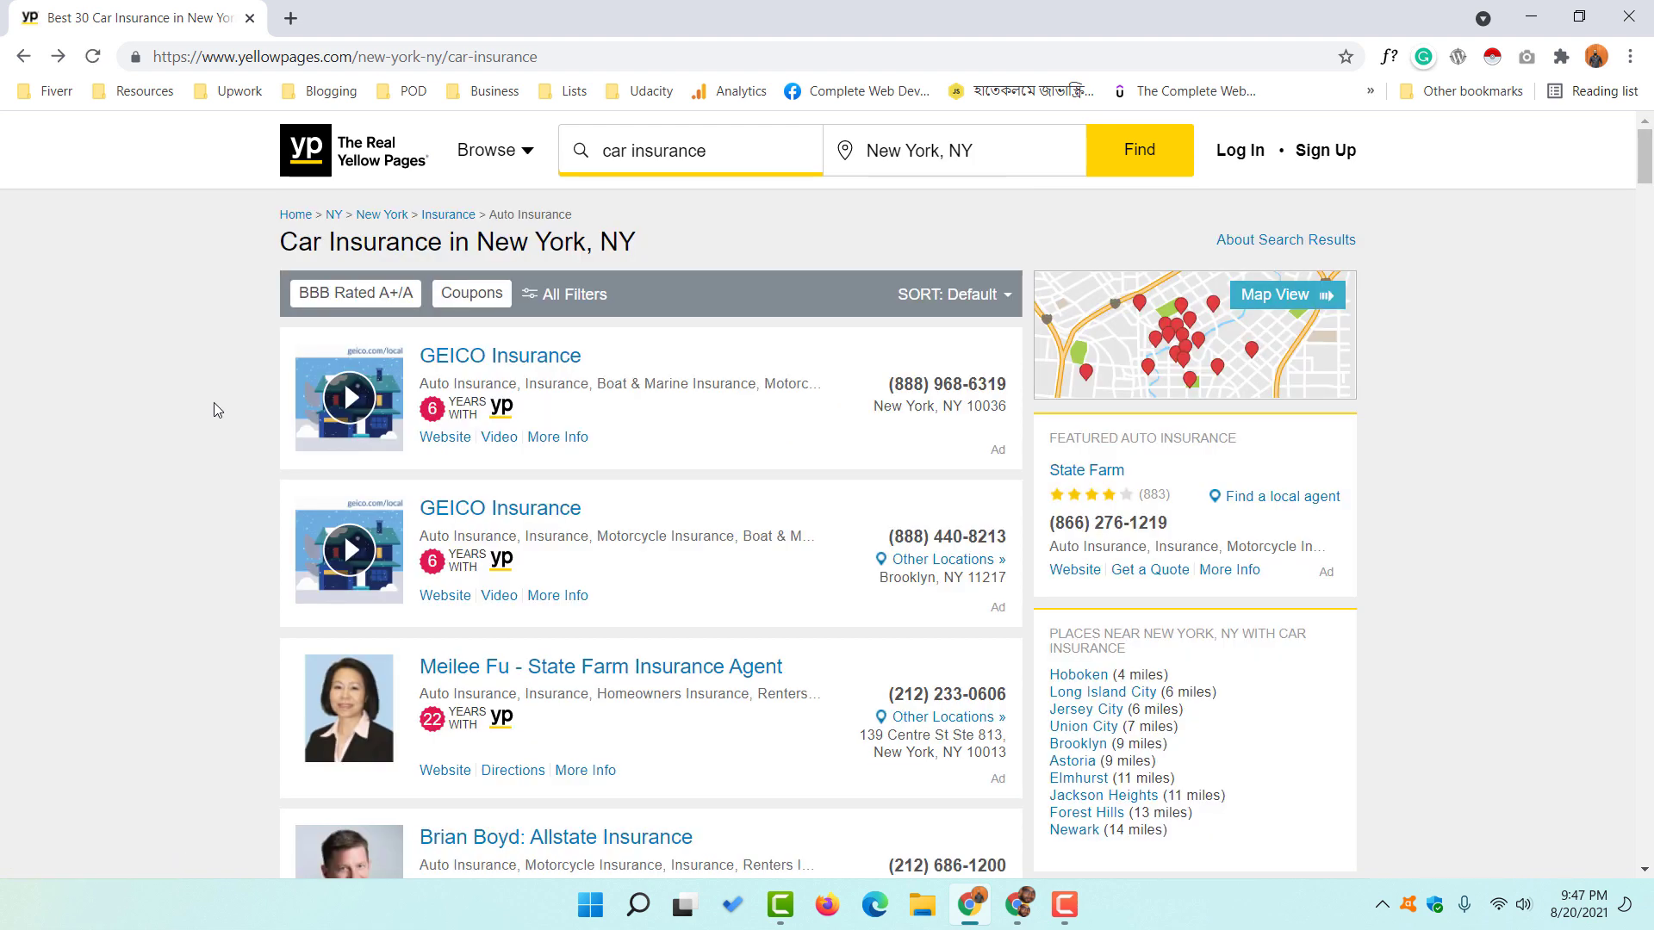
- Inspect the results page and switch DevTools to the Web Scraper panel
{"action": "right_click", "coordinate": [122, 421]}
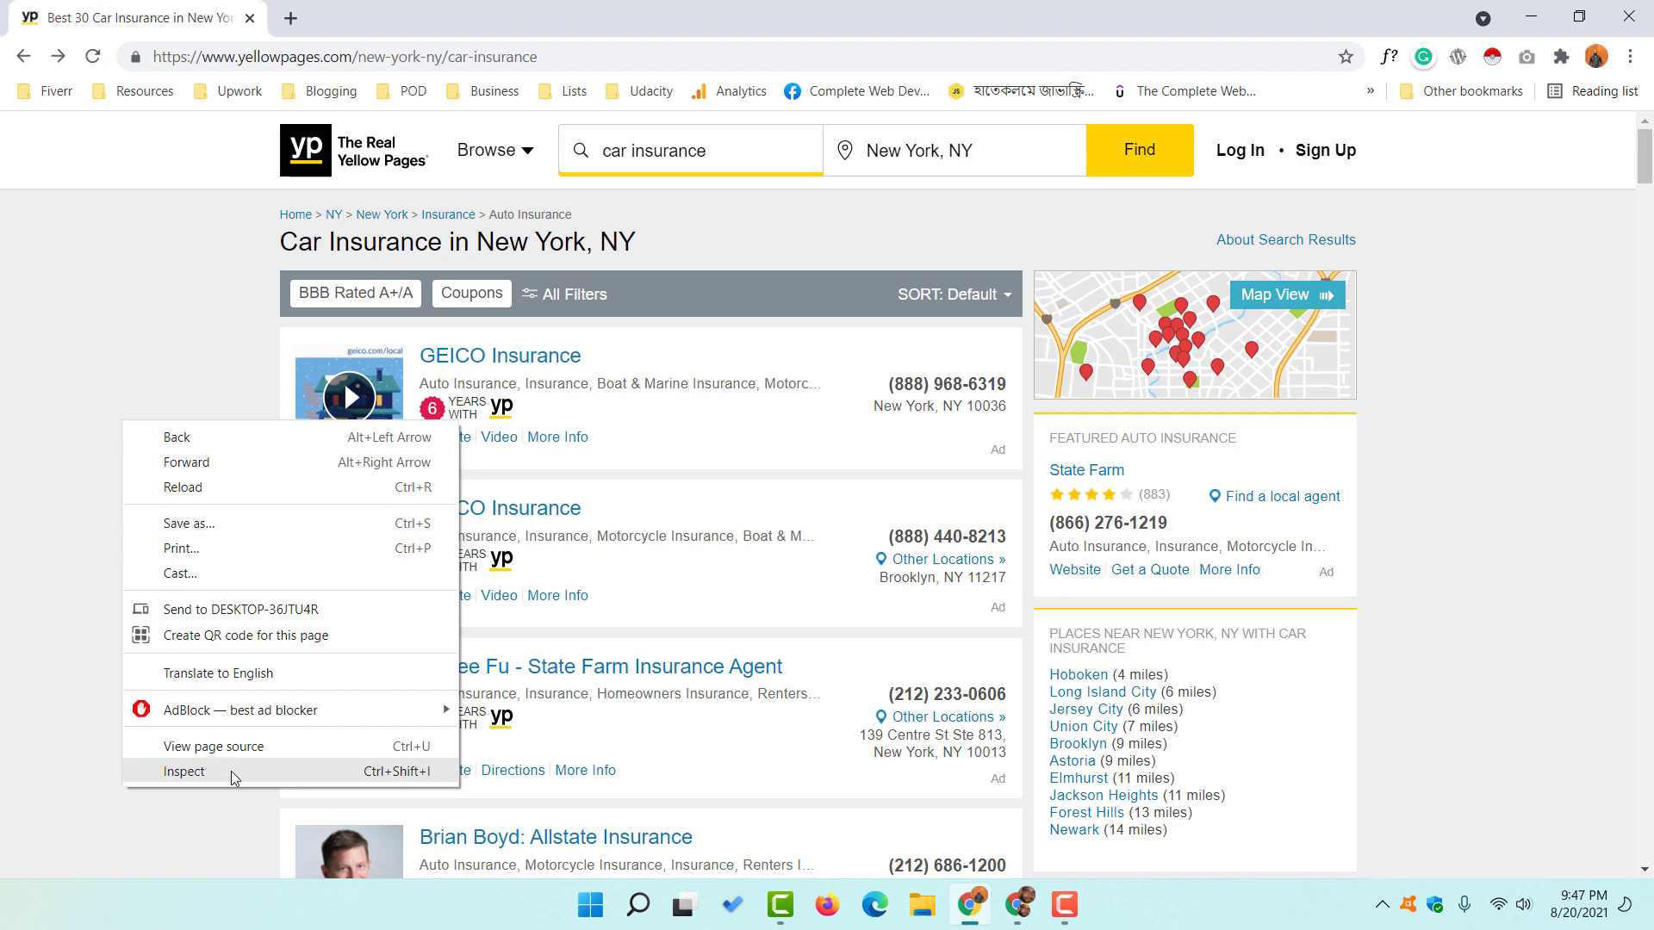
{"action": "left_click", "coordinate": [231, 772]}
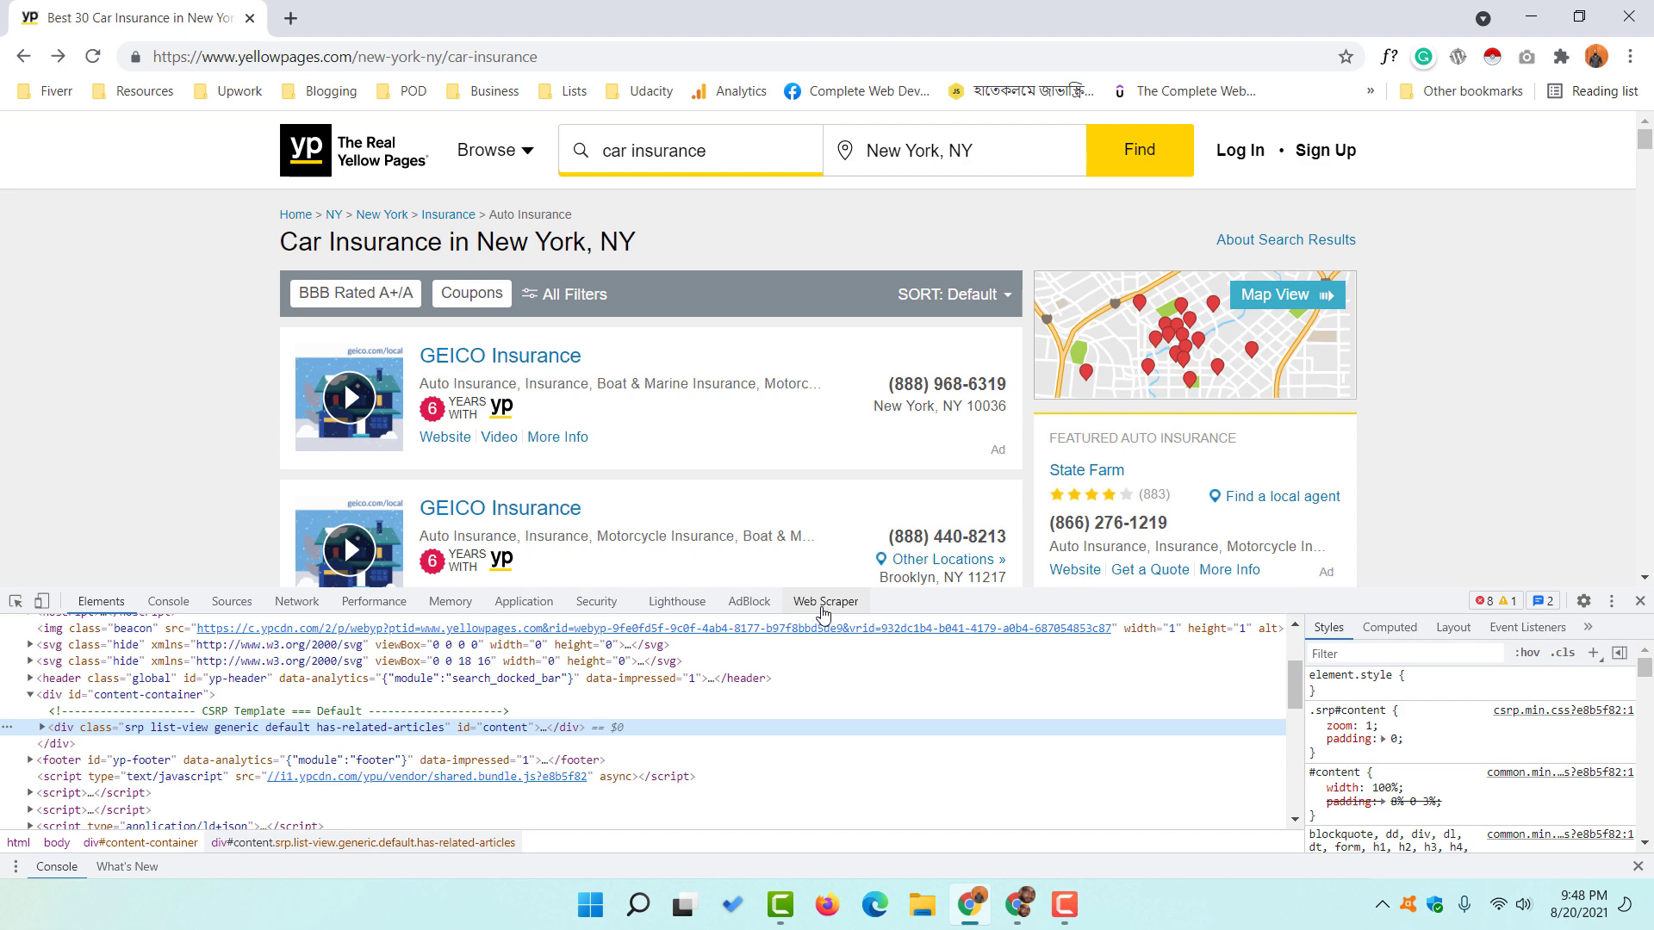
{"action": "left_click", "coordinate": [822, 611]}
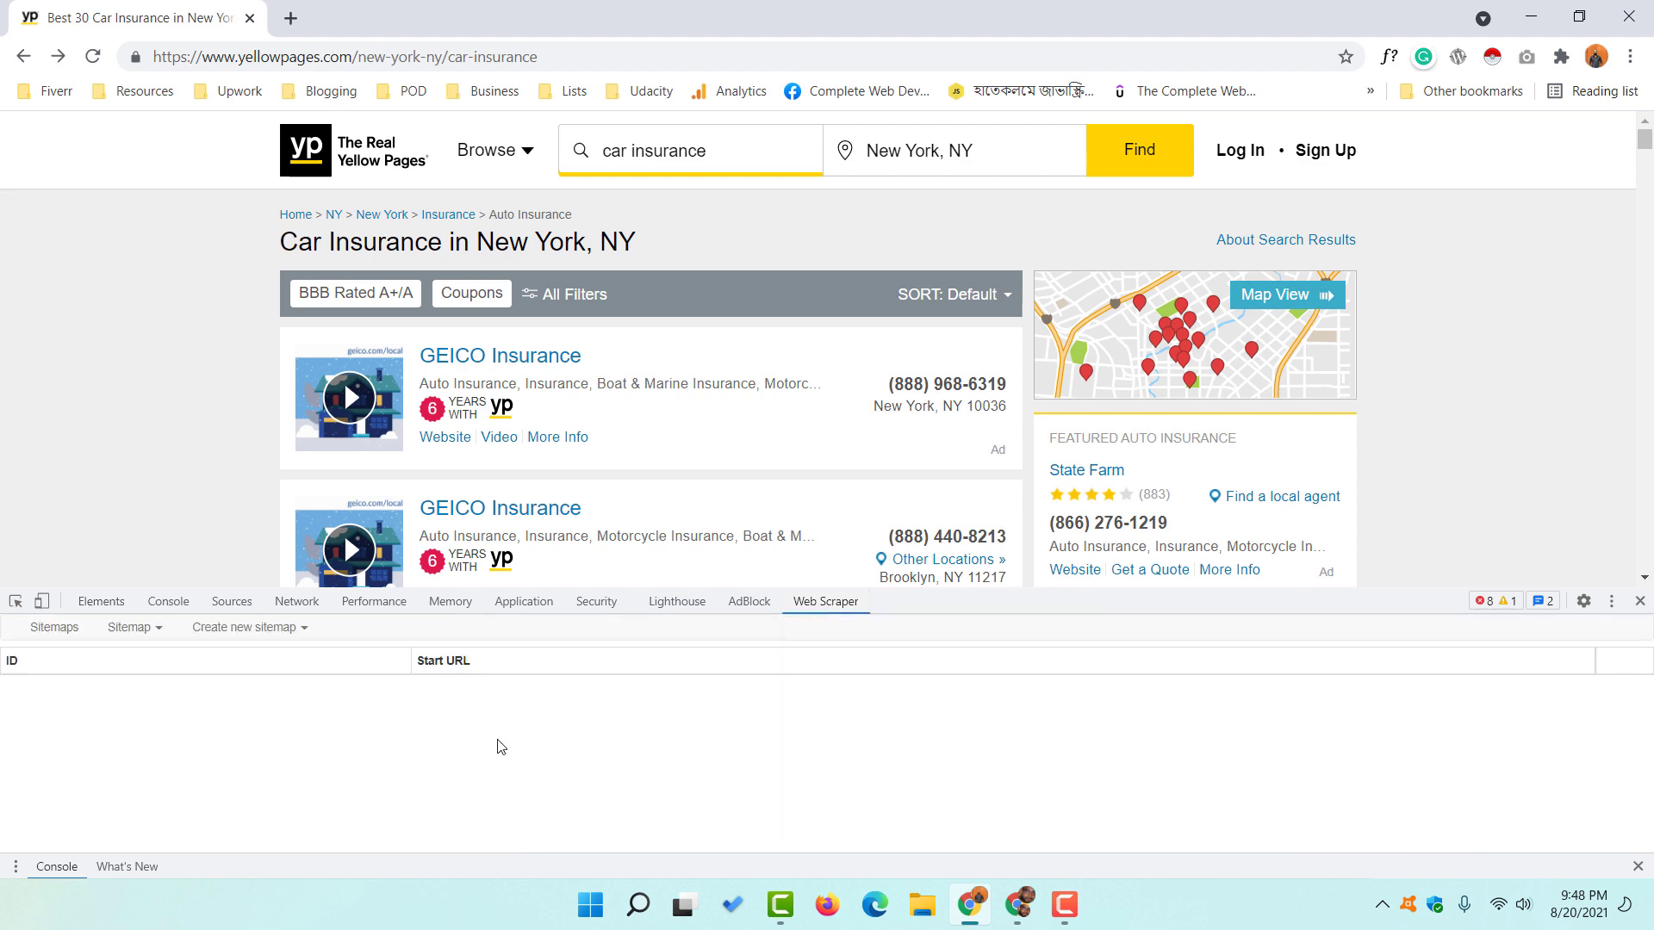
- Start a new sitemap named 'yellowpageextraction'
{"action": "left_click", "coordinate": [295, 628]}
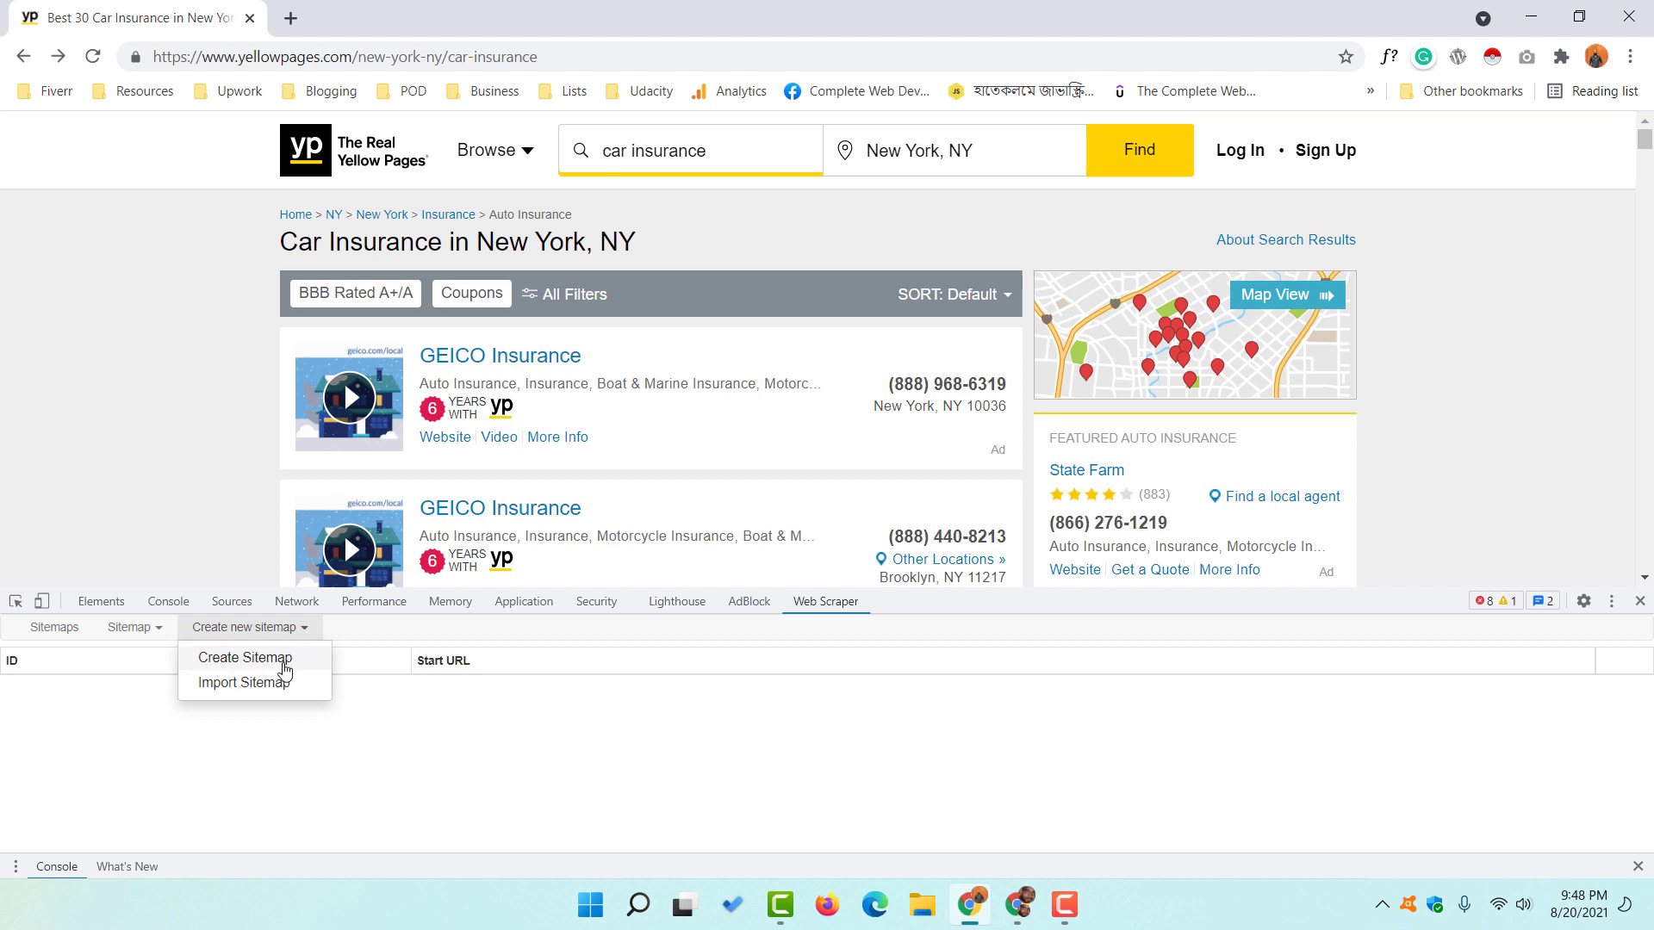
{"action": "left_click", "coordinate": [286, 661]}
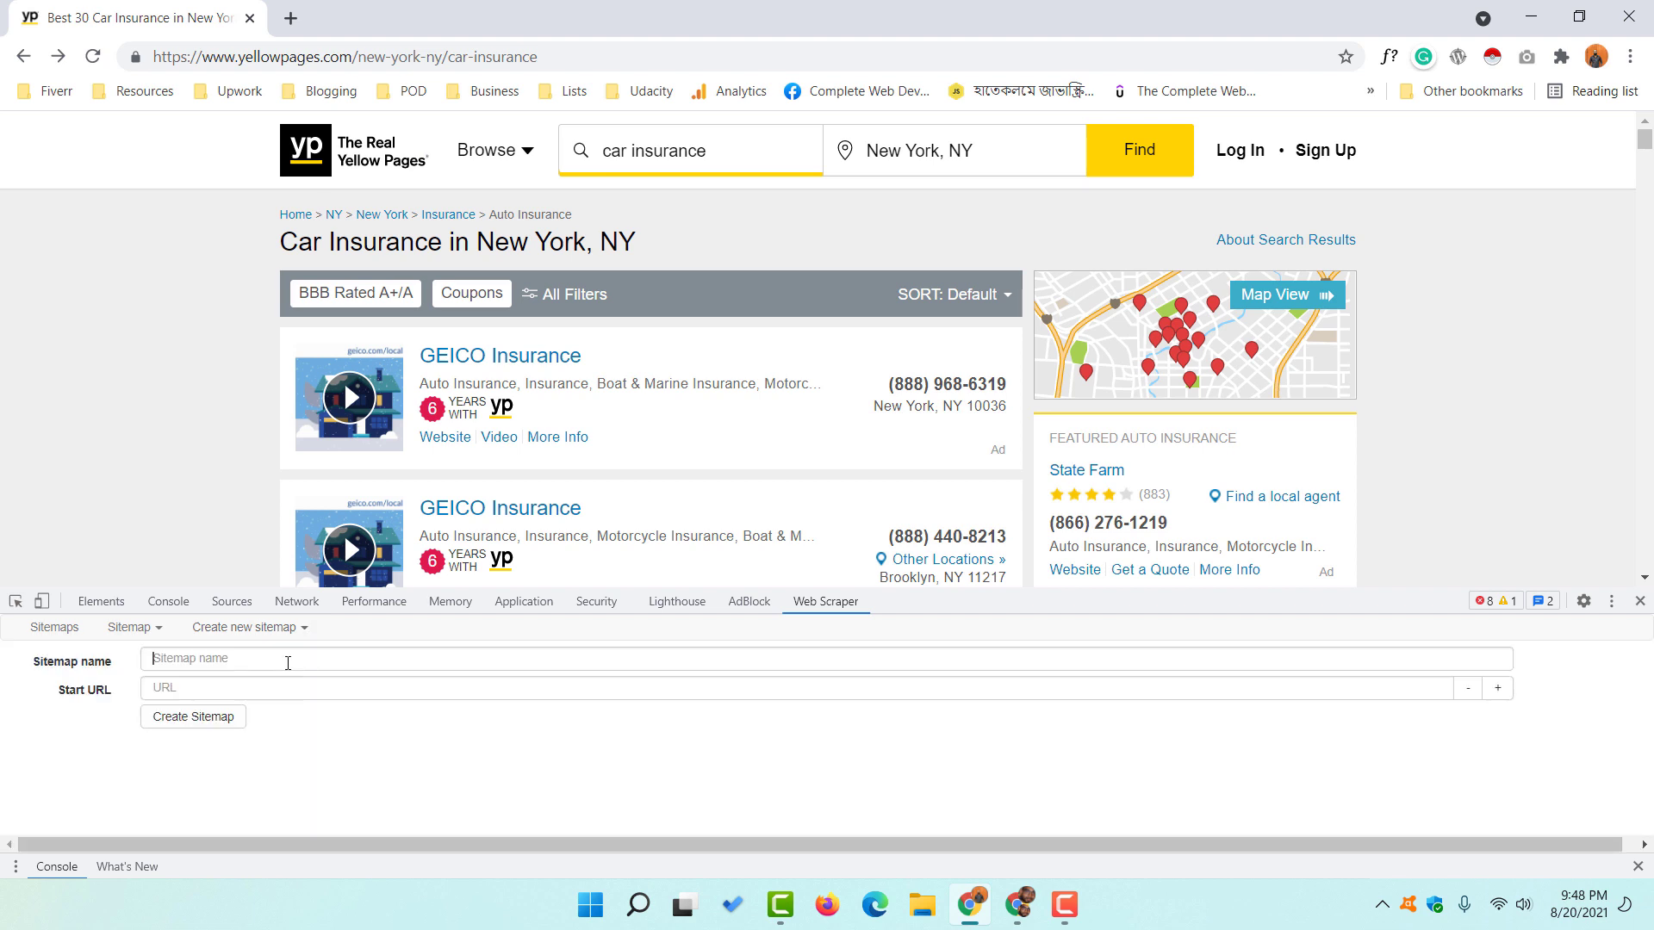
{"action": "left_click", "coordinate": [289, 662]}
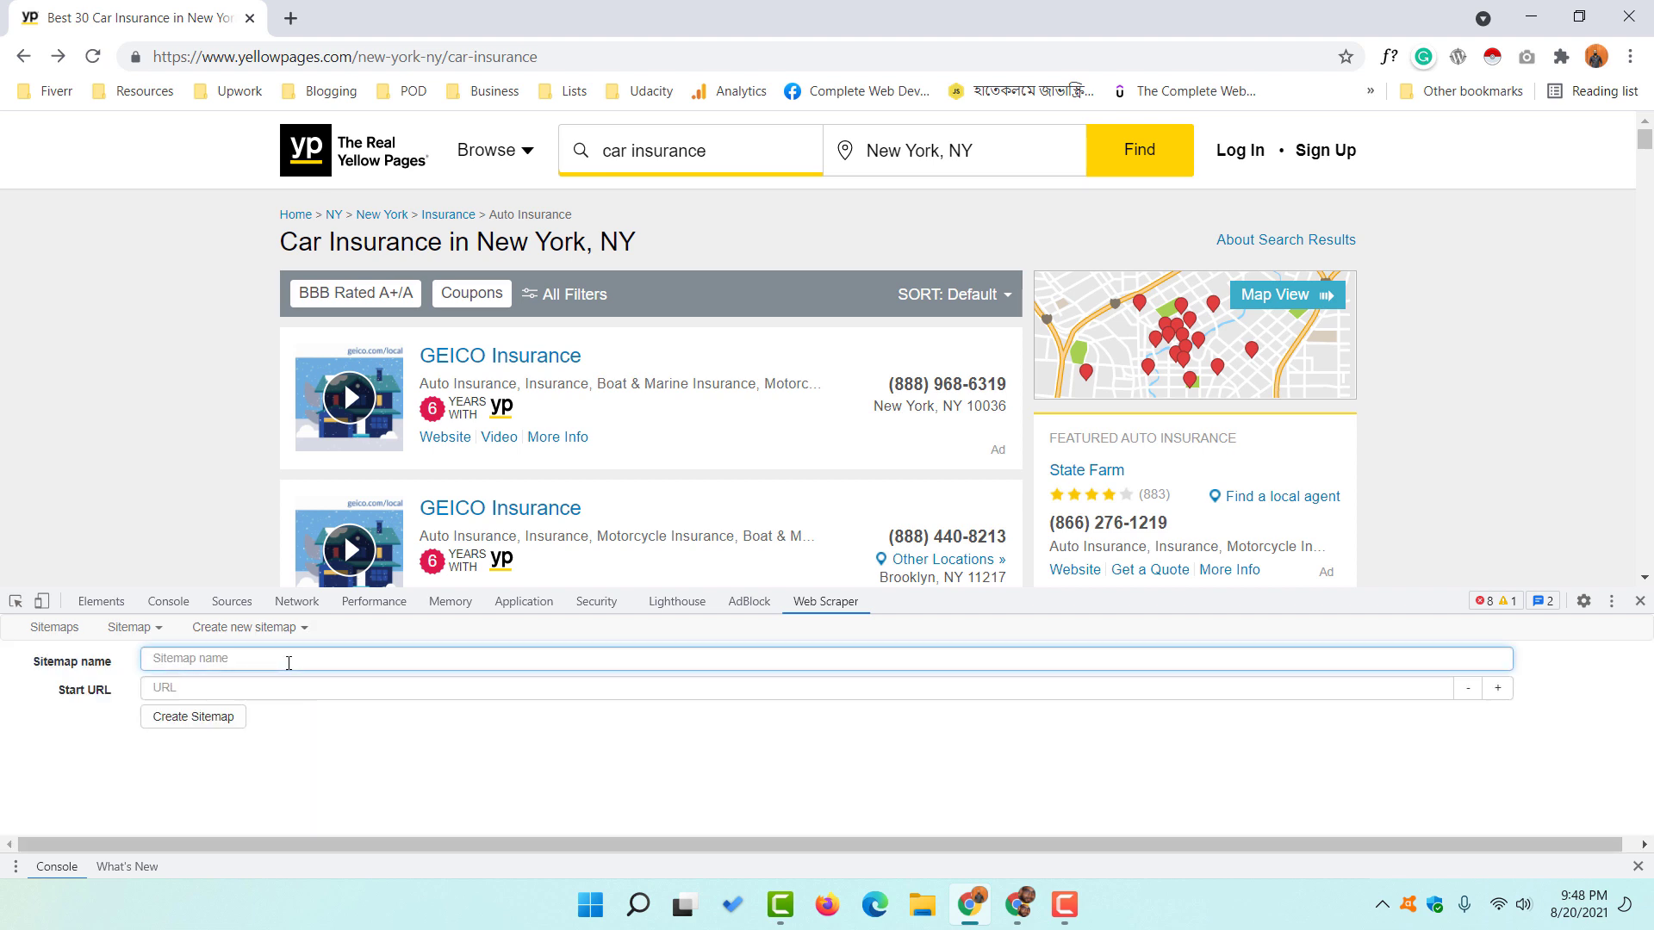
{"action": "type", "text": "yellowpageex"}
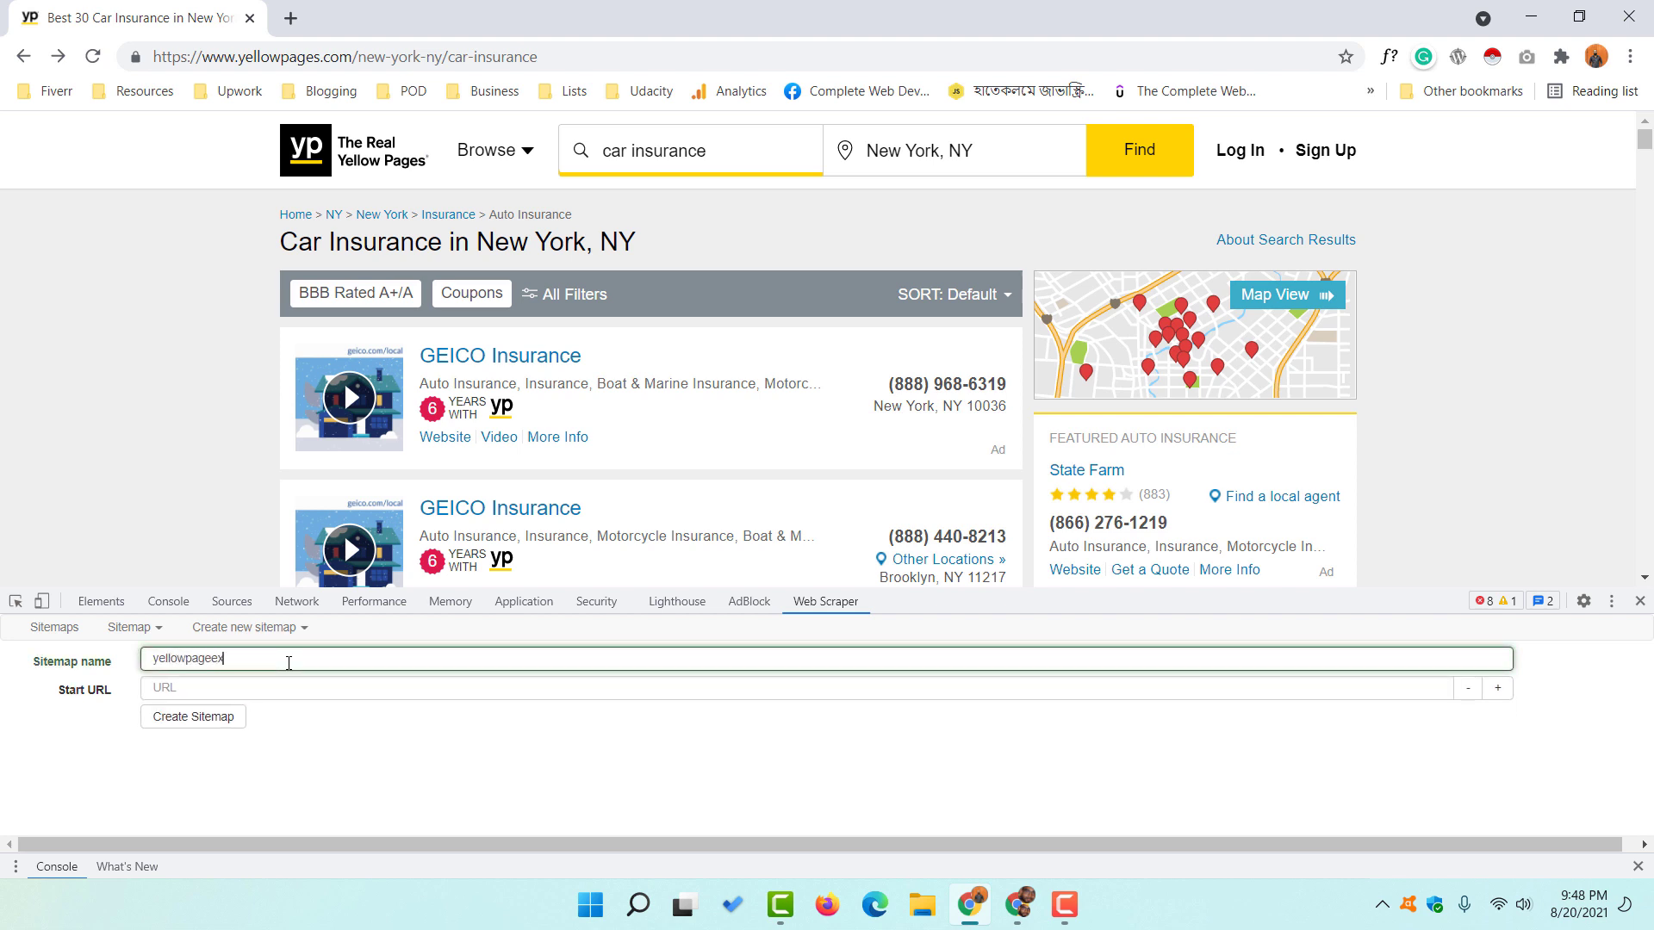
{"action": "type", "text": "traction"}
{"action": "left_click", "coordinate": [200, 694]}
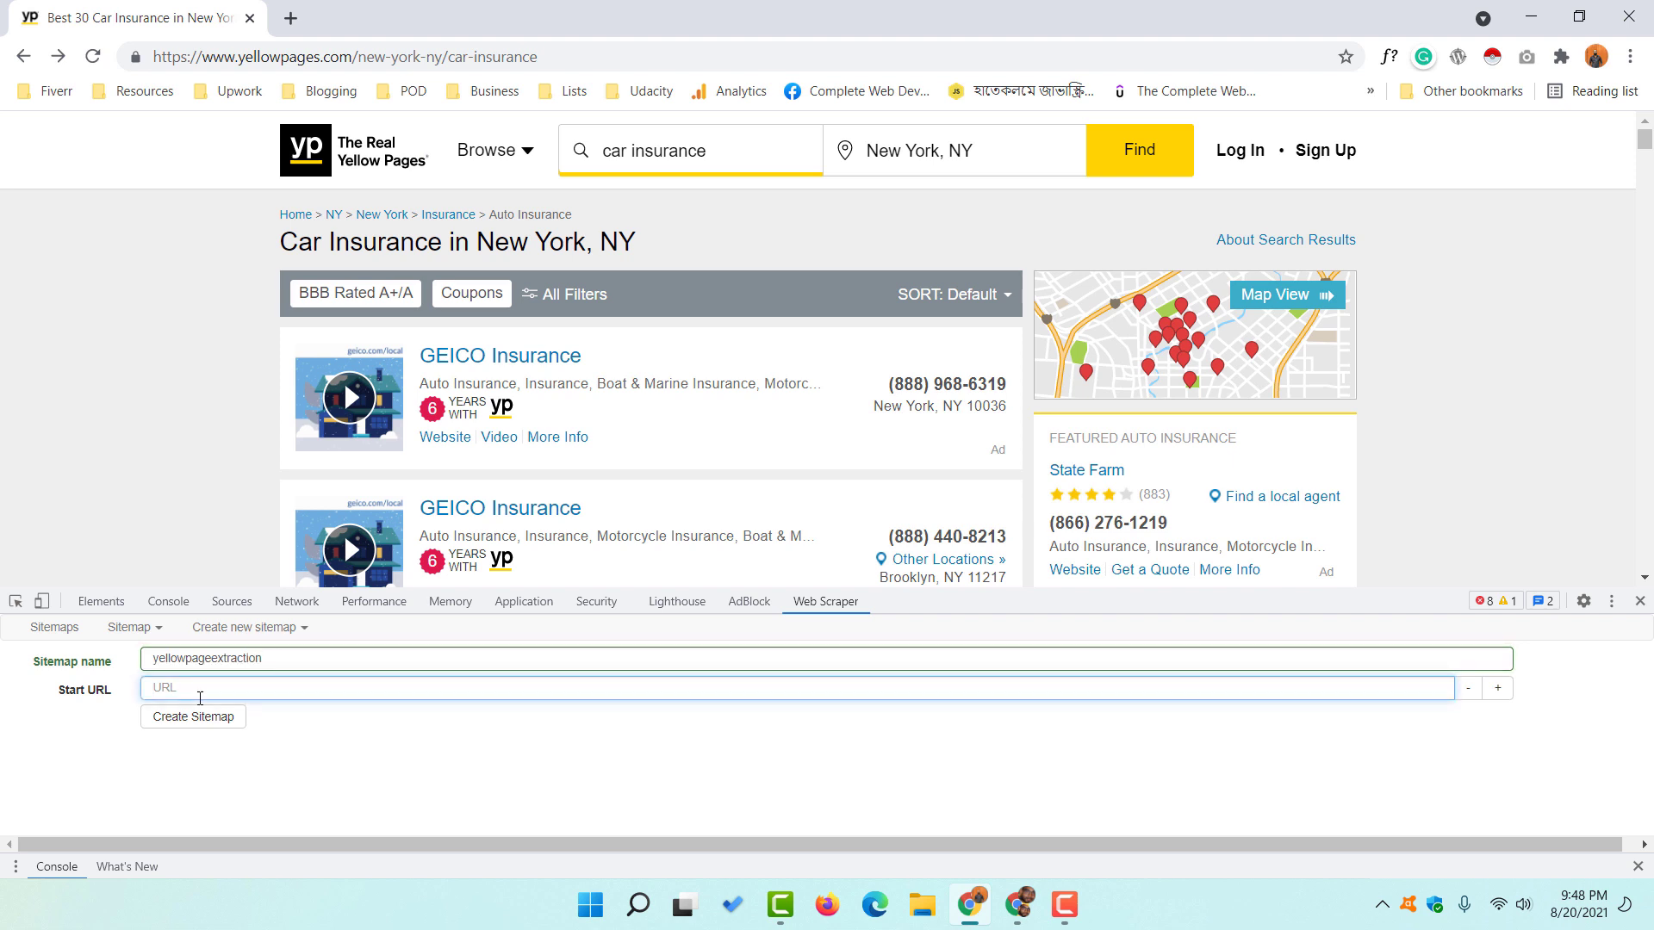
- Paste the car insurance results URL as the Start URL and create the sitemap
{"action": "left_click", "coordinate": [323, 59]}
{"action": "right_click", "coordinate": [323, 58]}
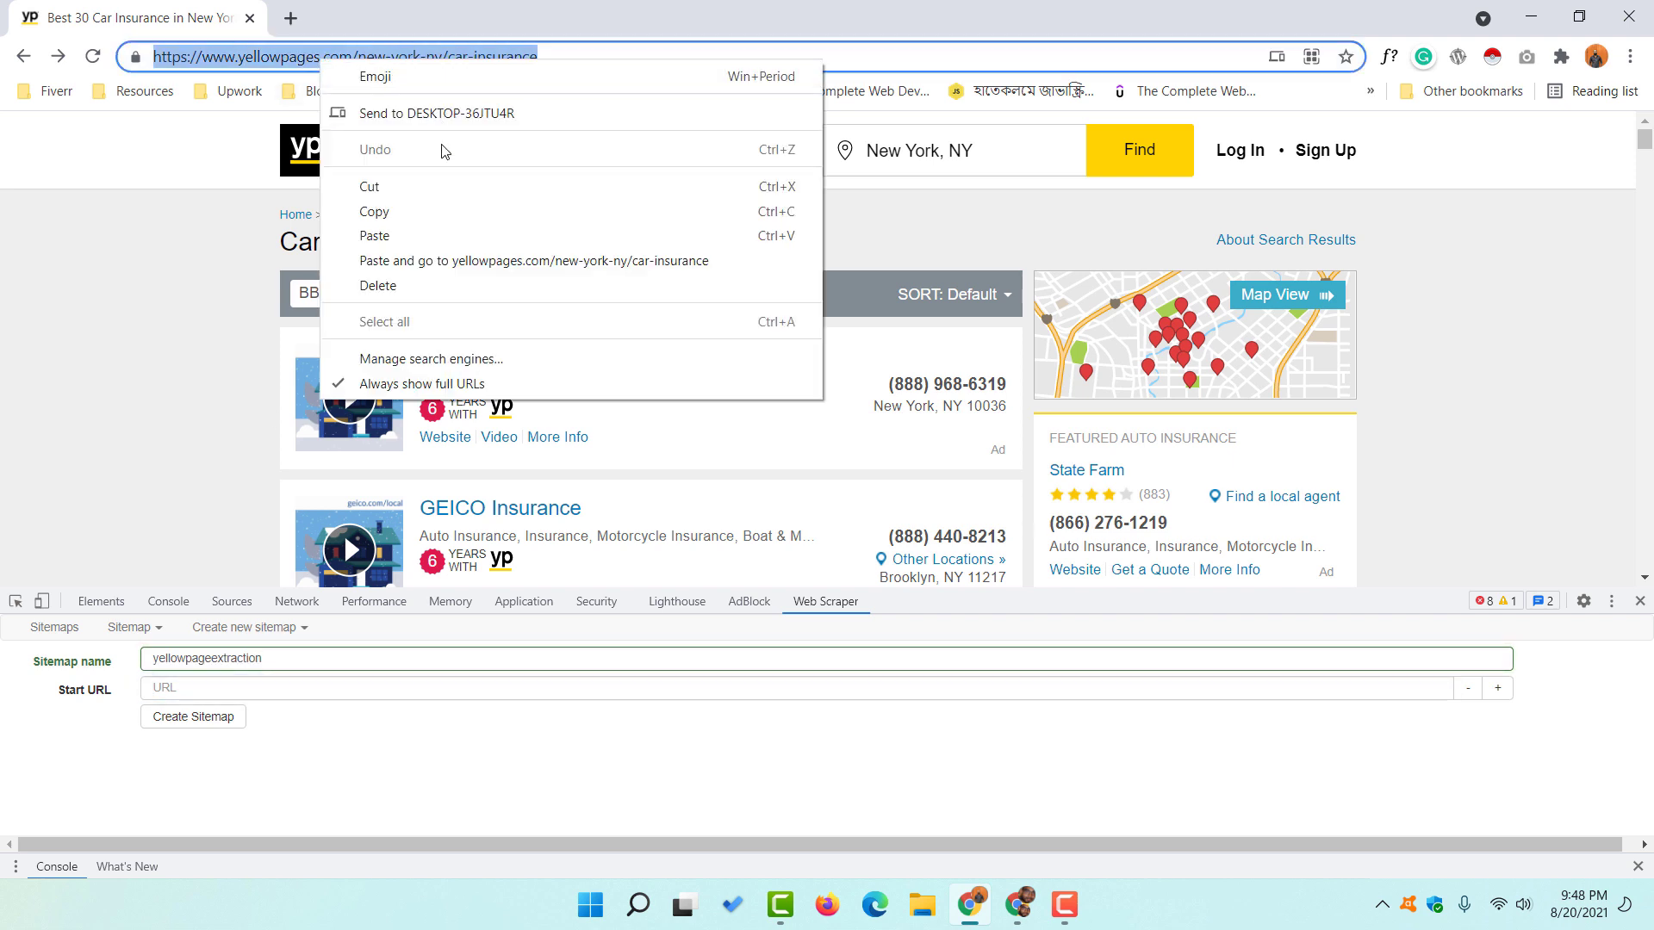
{"action": "left_click", "coordinate": [379, 204]}
{"action": "left_click", "coordinate": [201, 679]}
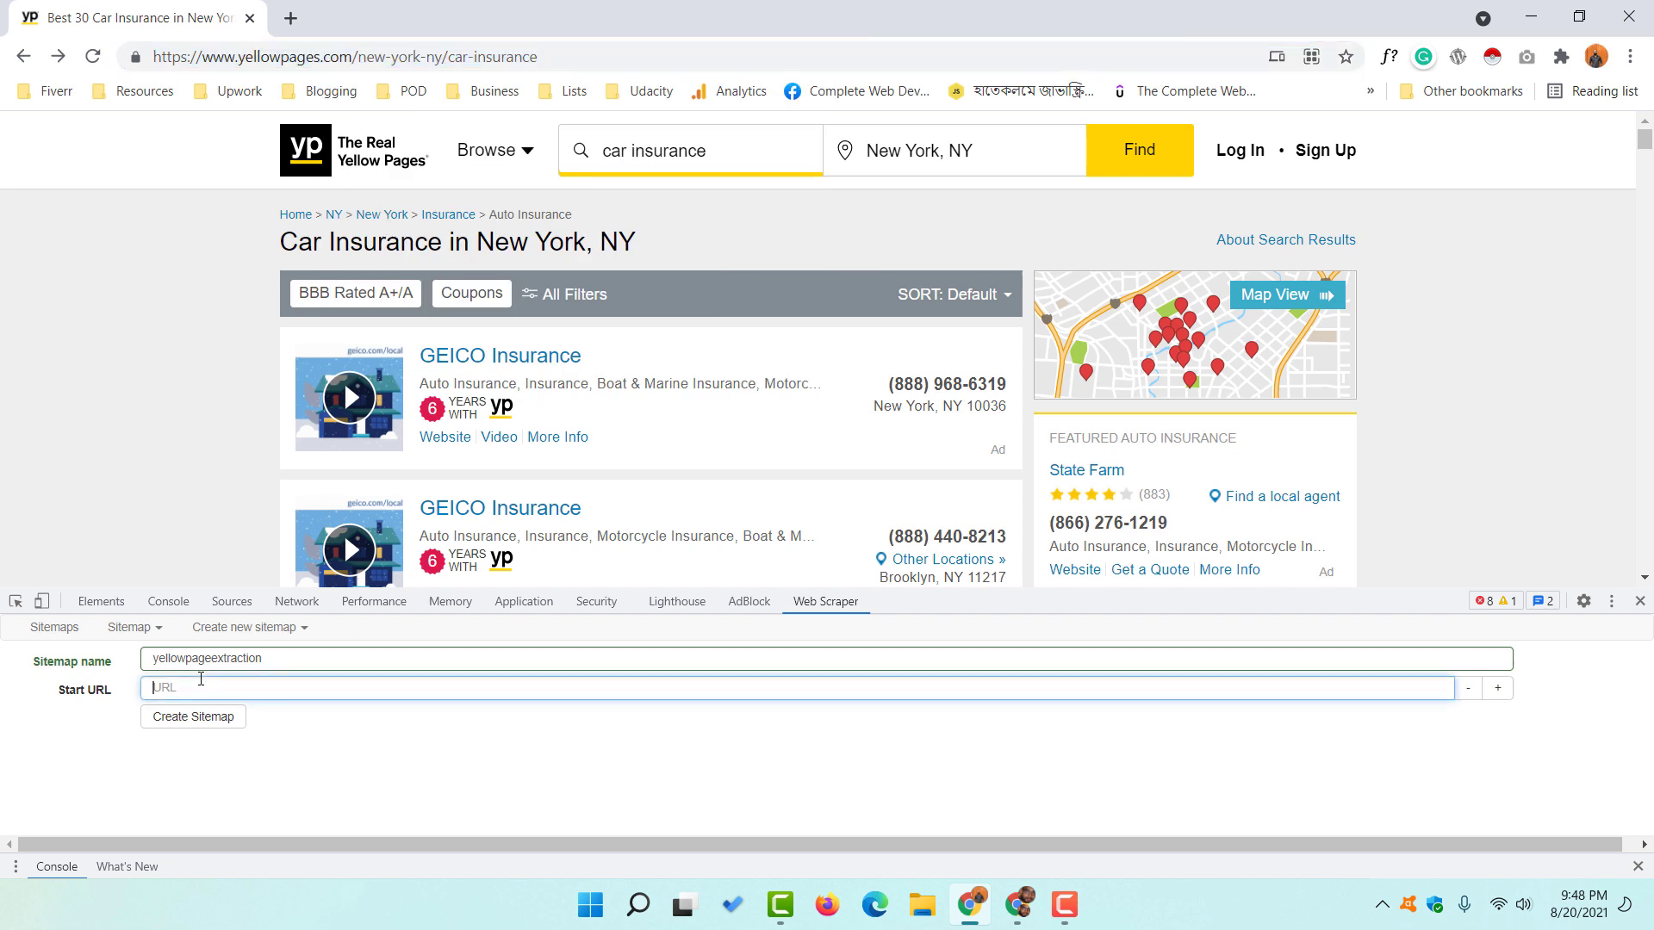
{"action": "key", "text": "ctrl+v"}
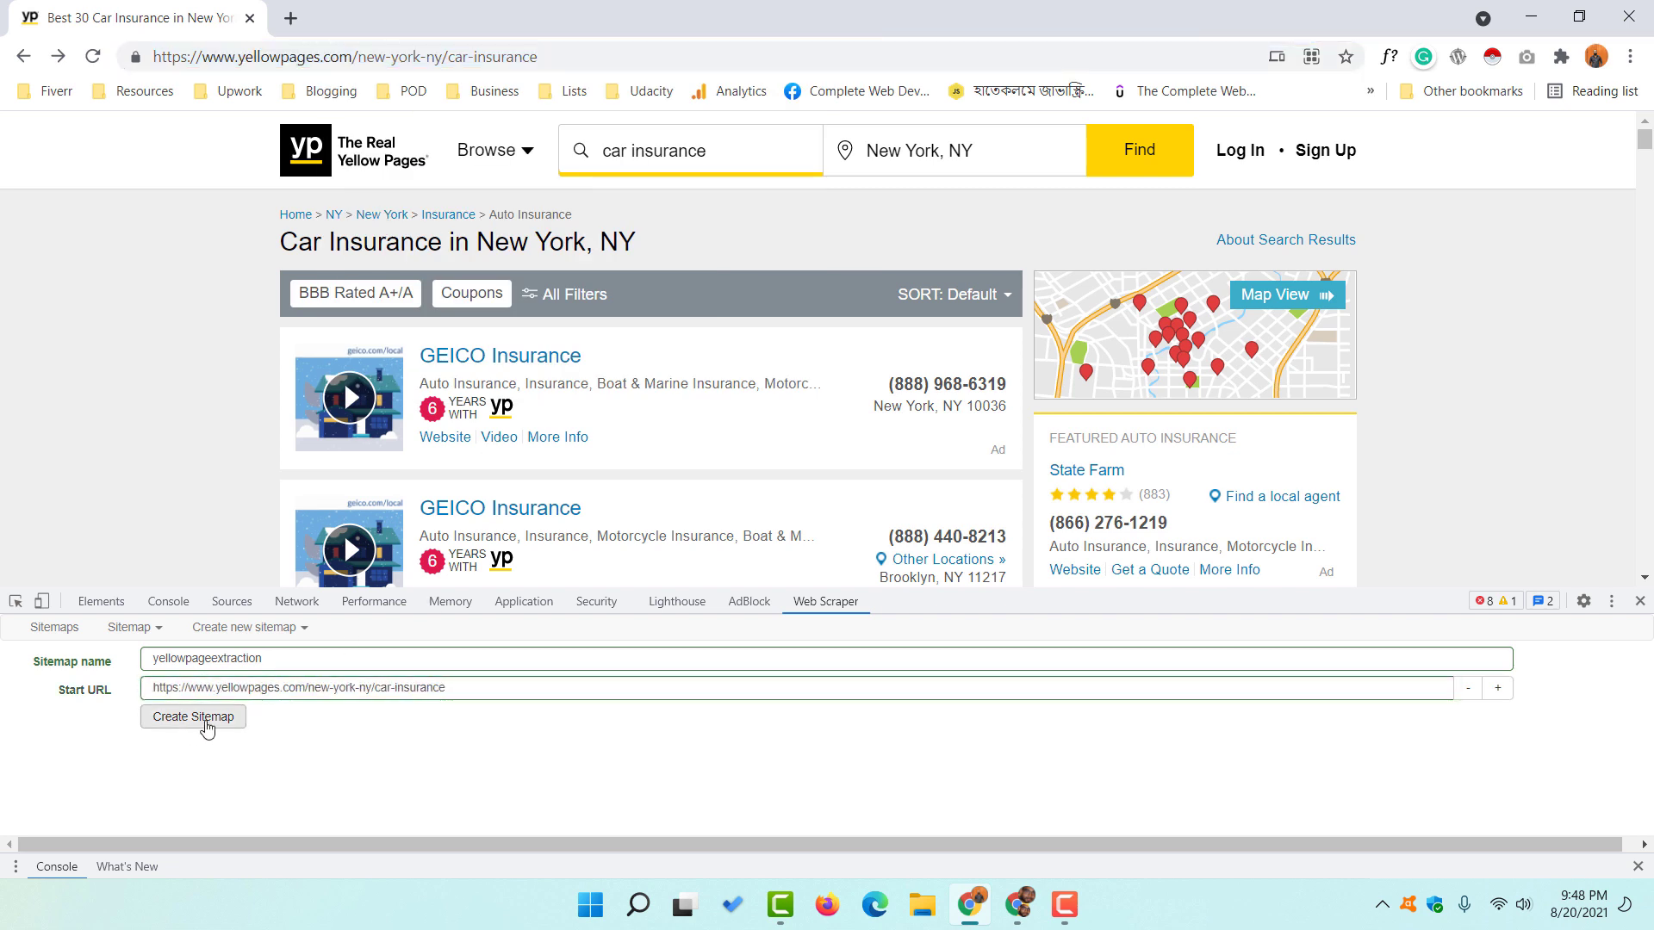
{"action": "left_click", "coordinate": [207, 727]}
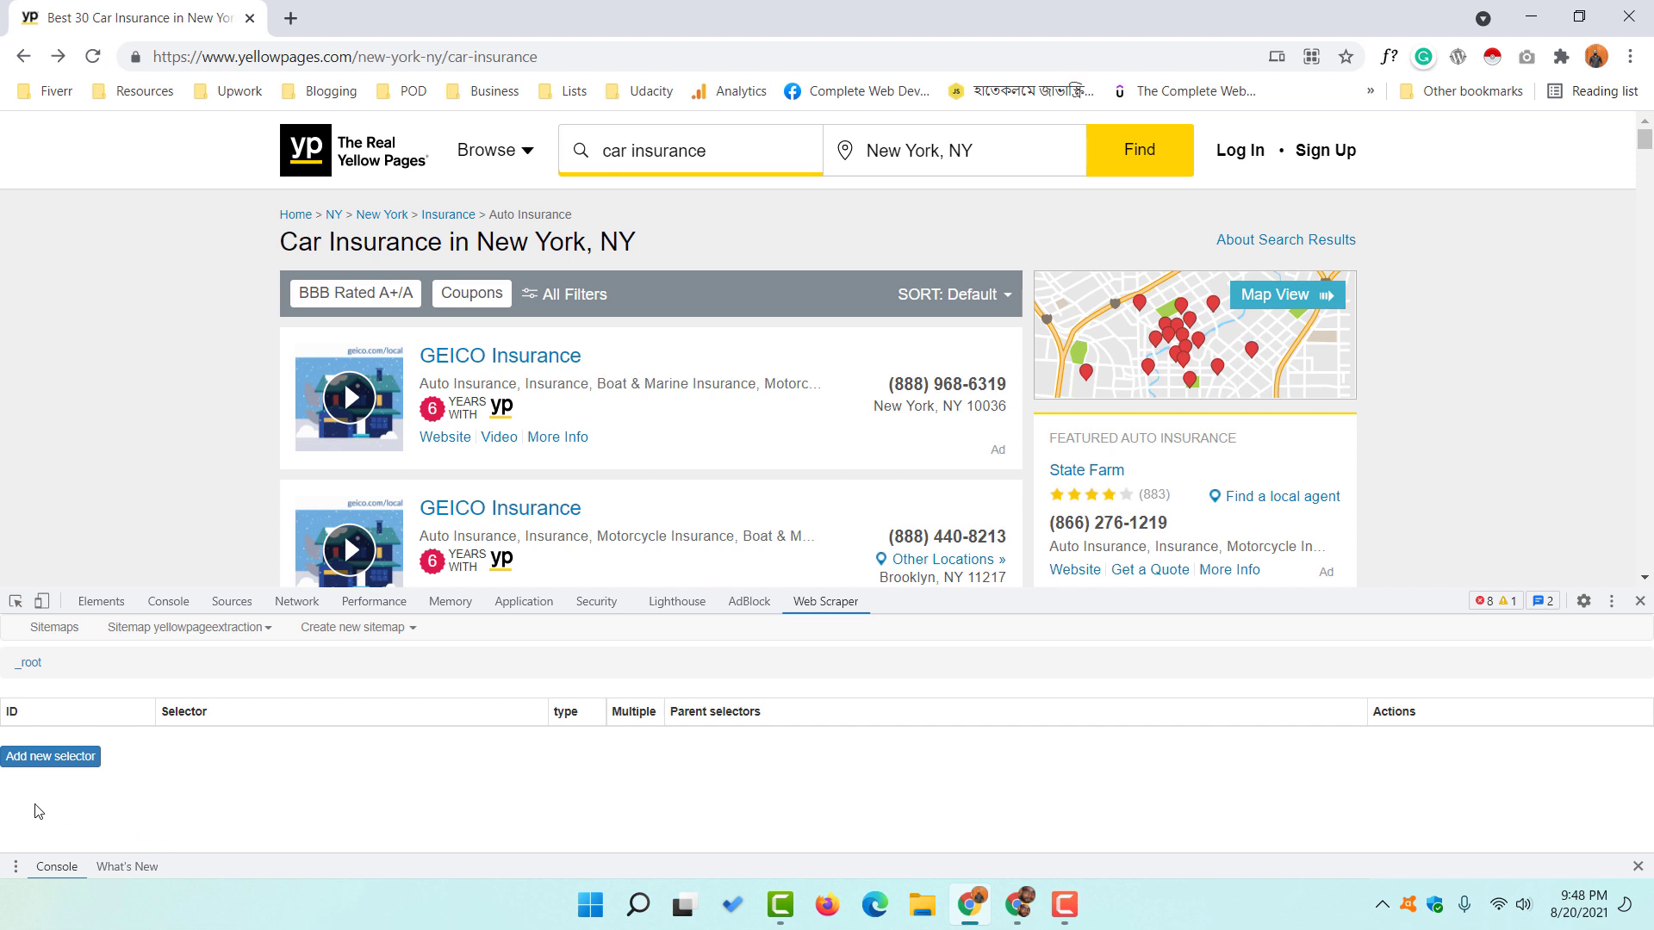
- Add a new selector with the Id 'links'
{"action": "left_click", "coordinate": [57, 766]}
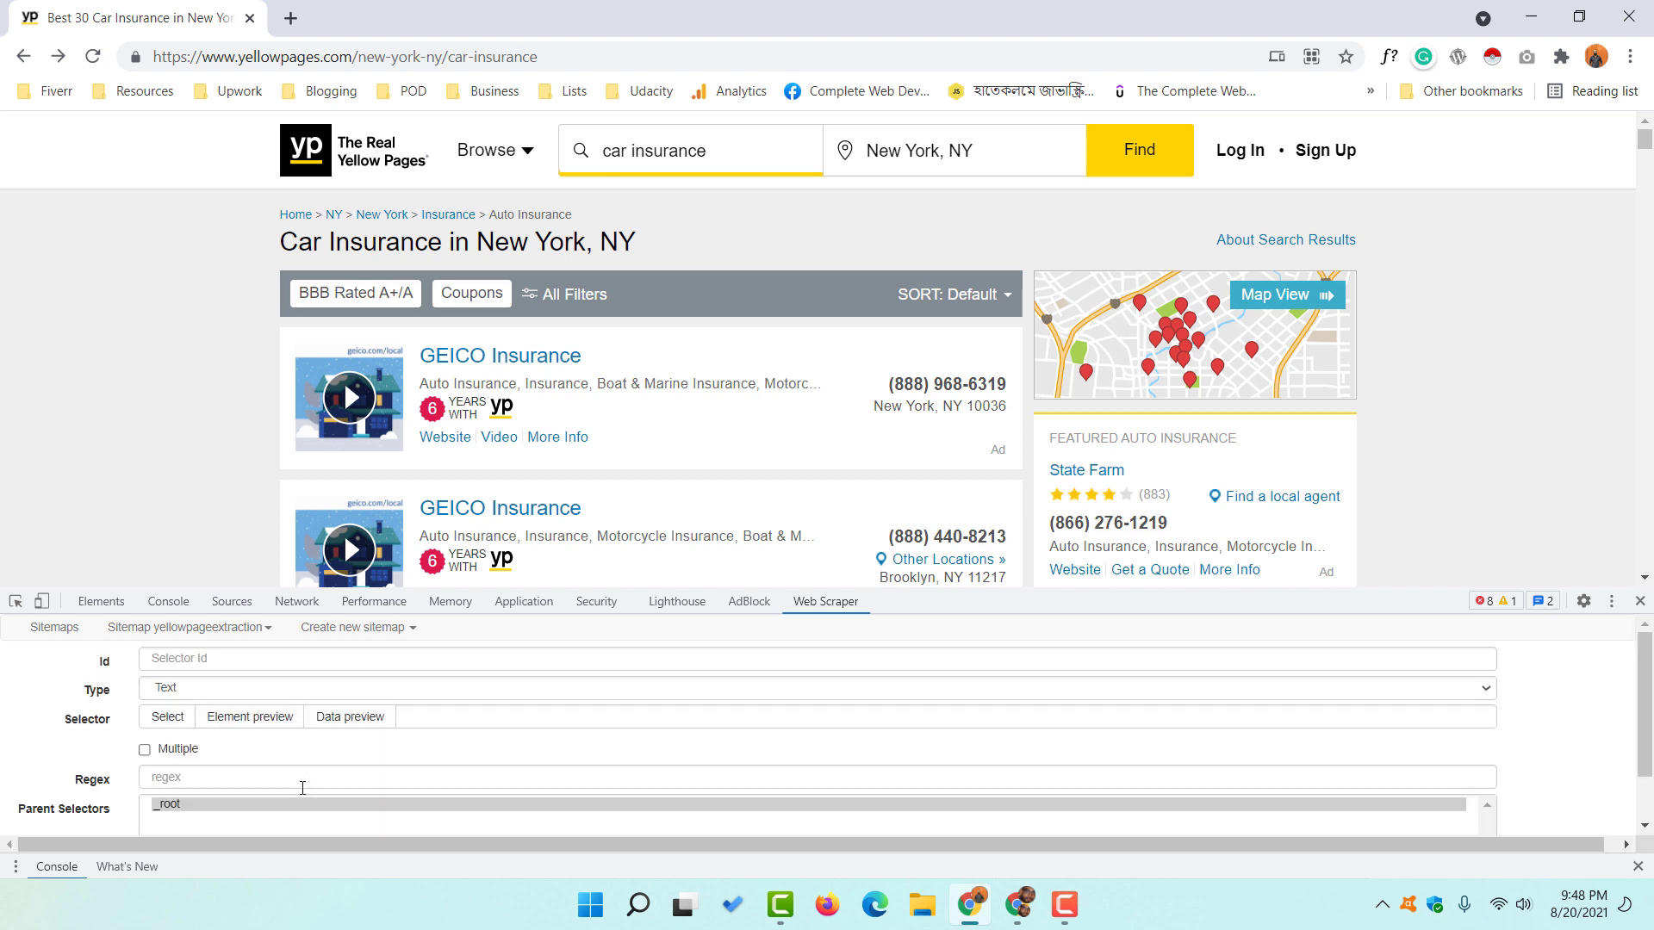
{"action": "left_click", "coordinate": [198, 659]}
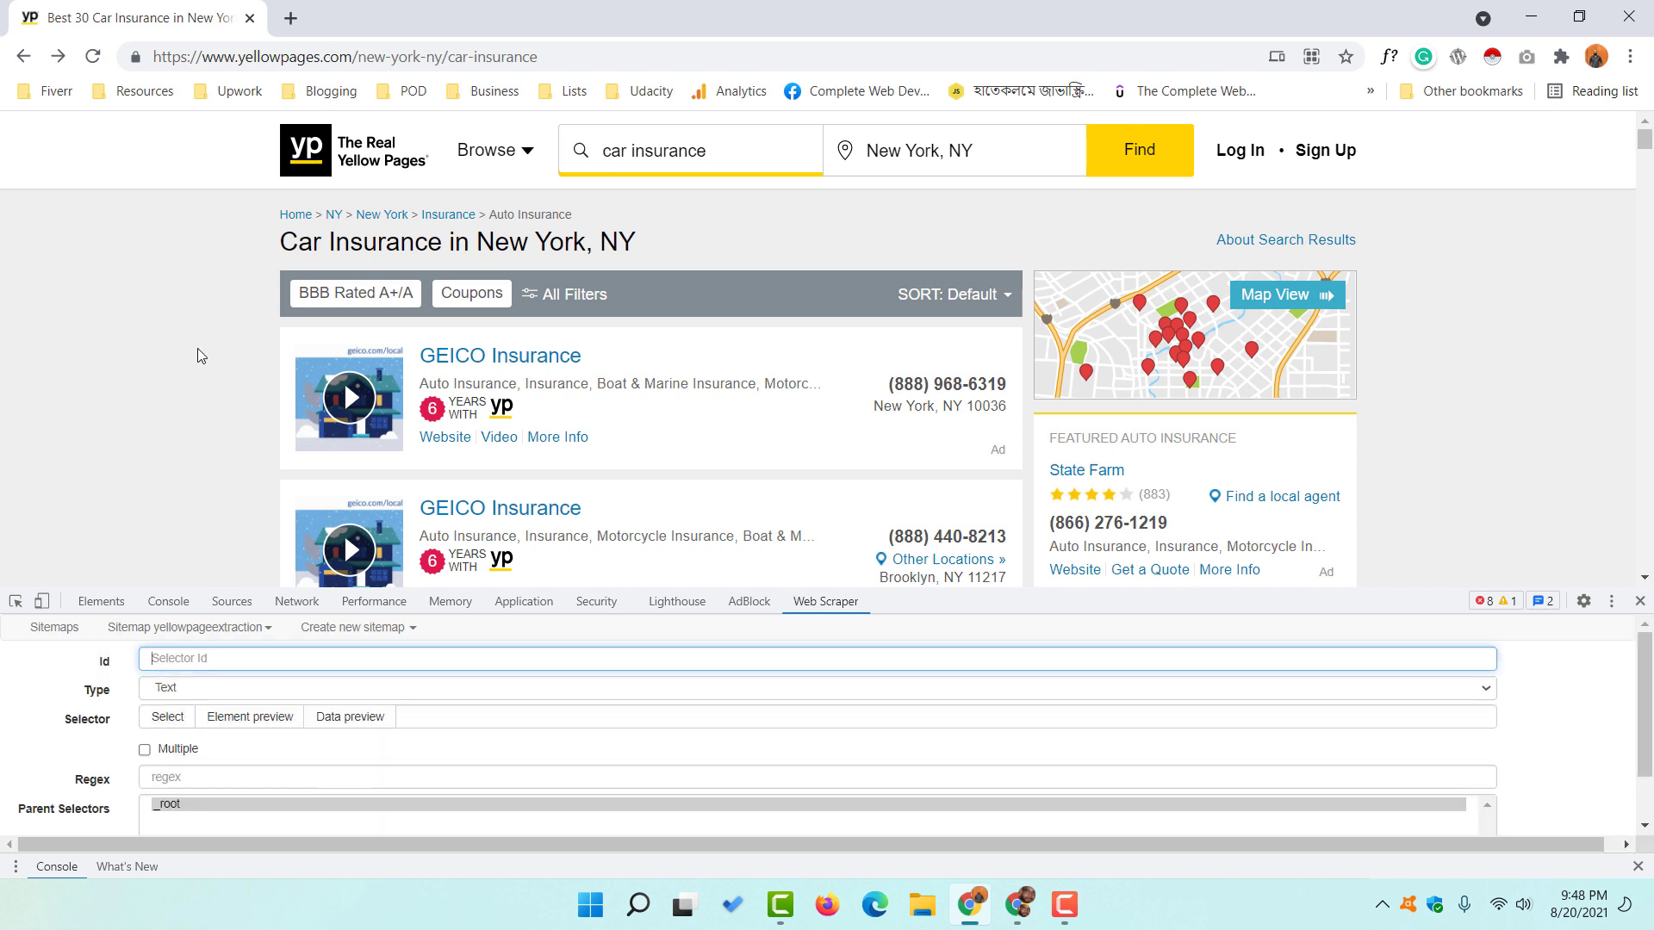
{"action": "scroll", "coordinate": [171, 391], "scroll_direction": "down", "scroll_amount": 20}
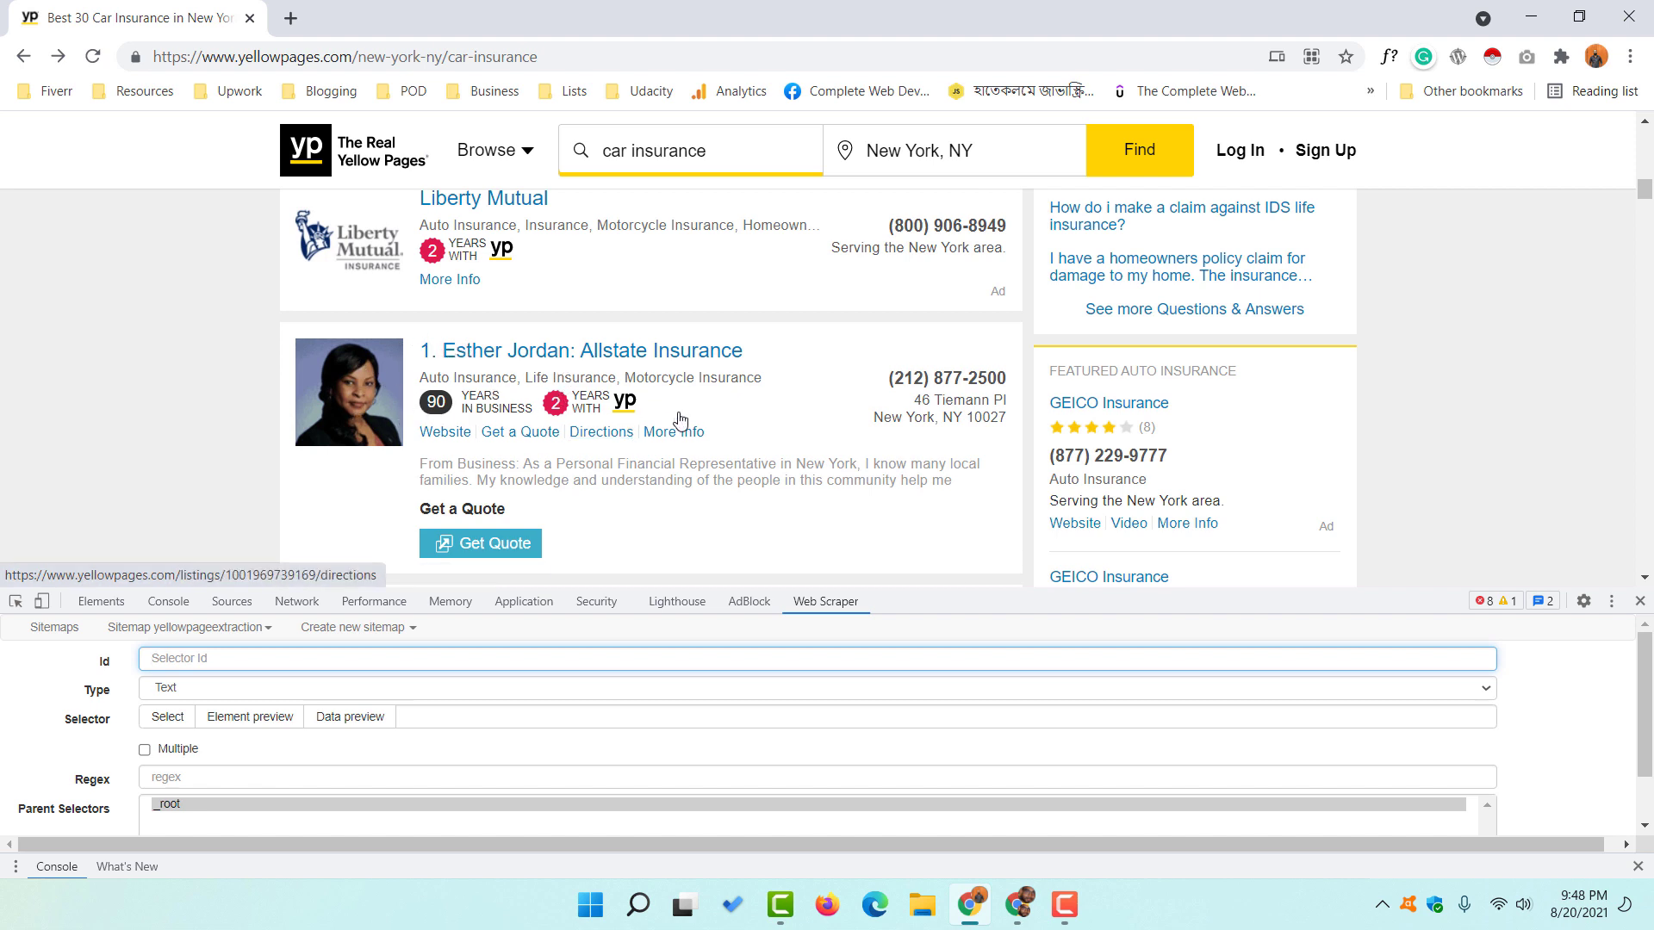
{"action": "scroll", "coordinate": [572, 414], "scroll_direction": "down", "scroll_amount": 2}
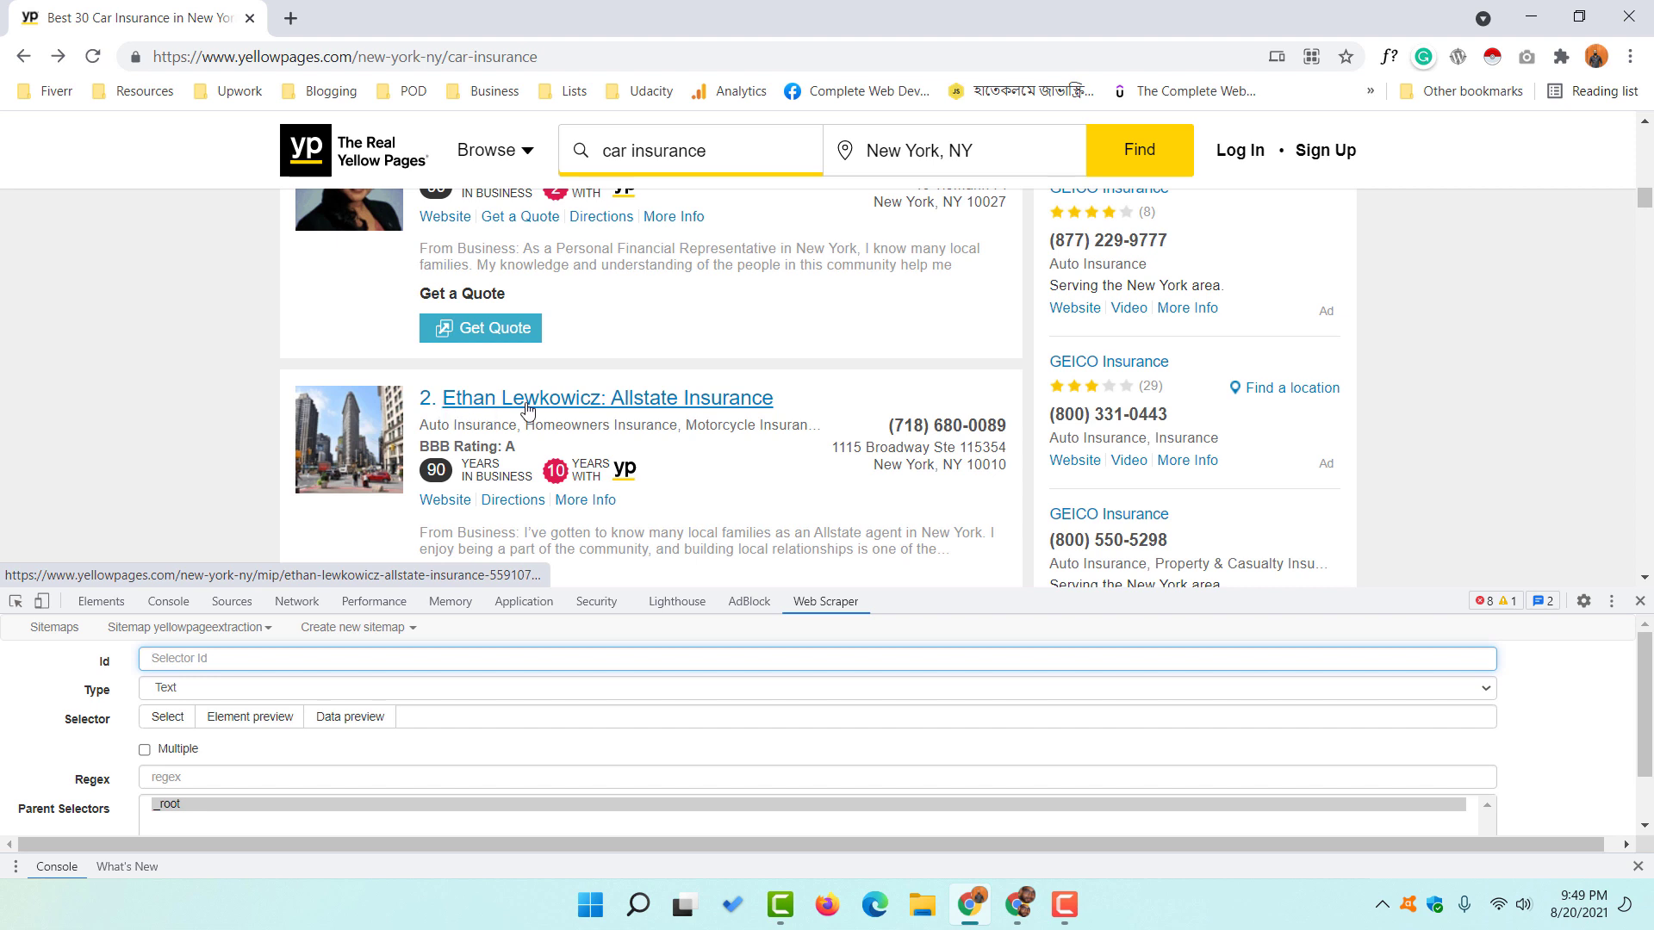
{"action": "scroll", "coordinate": [331, 413], "scroll_direction": "down", "scroll_amount": 1}
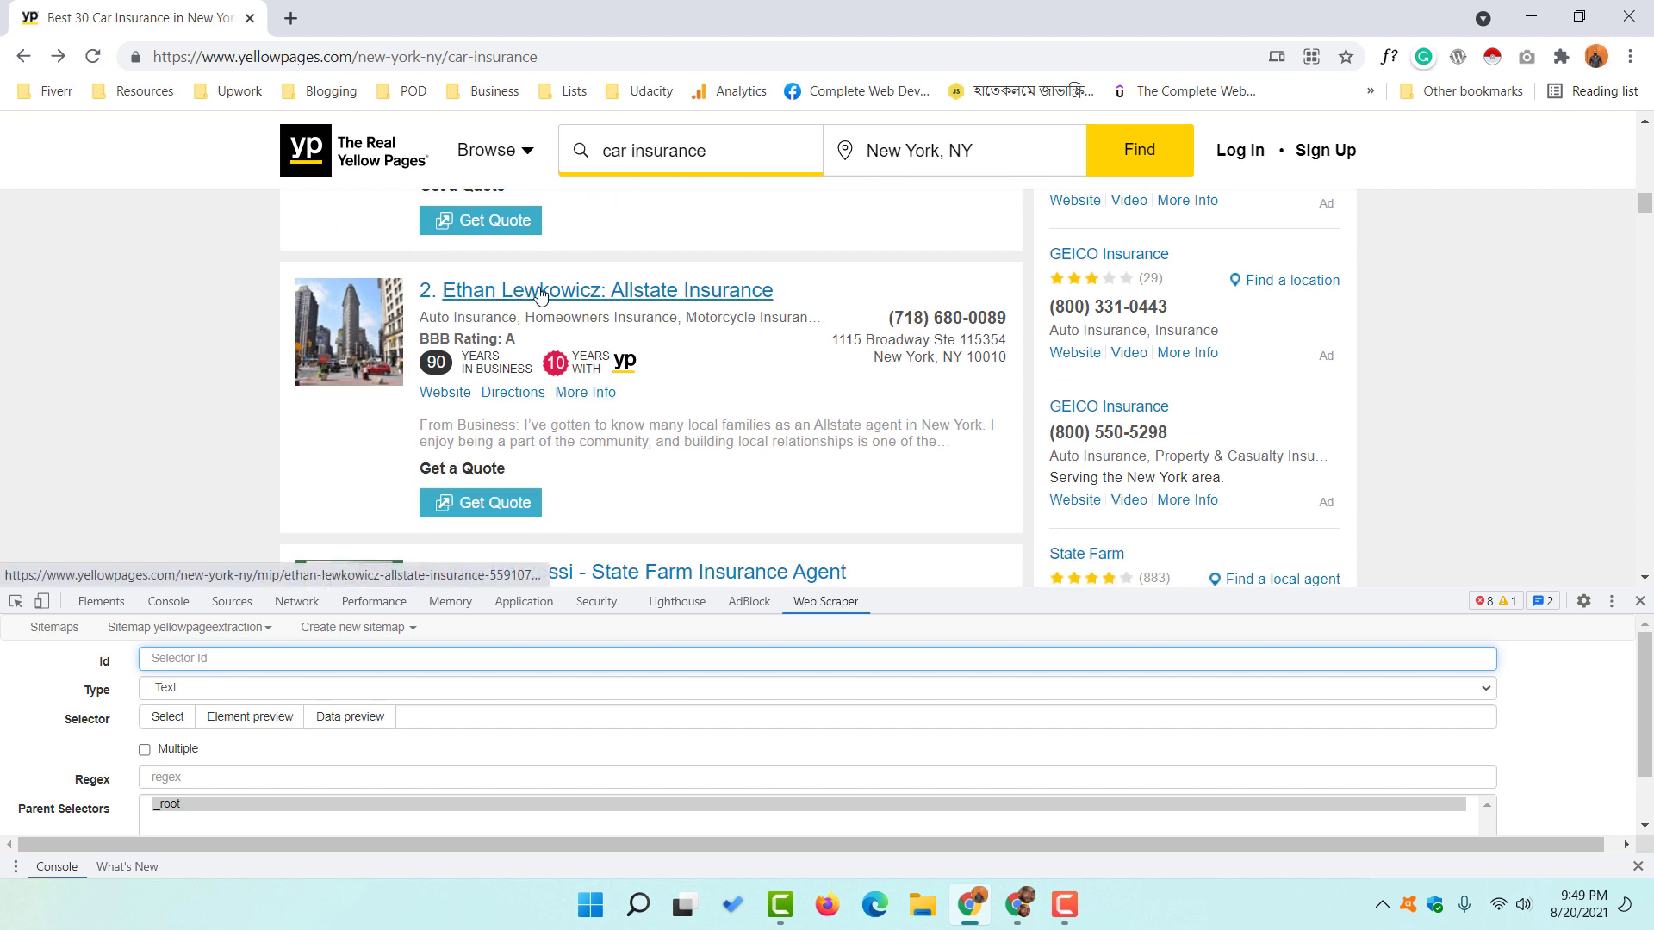
{"action": "scroll", "coordinate": [358, 405], "scroll_direction": "down", "scroll_amount": 3}
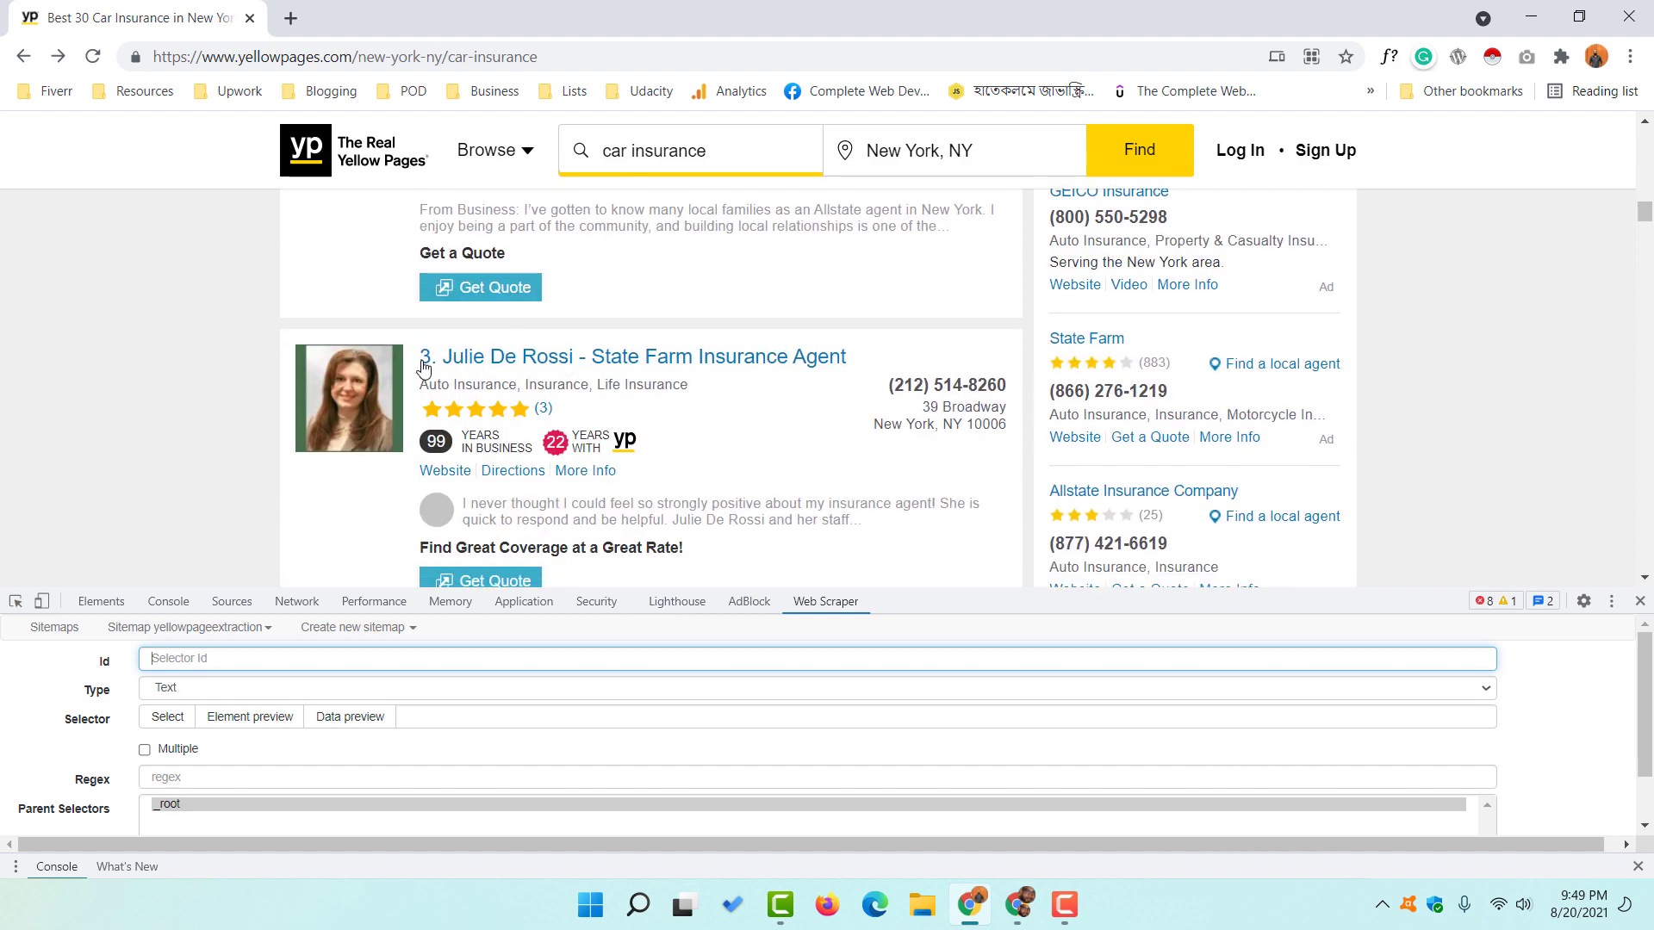
{"action": "scroll", "coordinate": [512, 362], "scroll_direction": "down", "scroll_amount": 3}
{"action": "scroll", "coordinate": [215, 371], "scroll_direction": "up", "scroll_amount": 12}
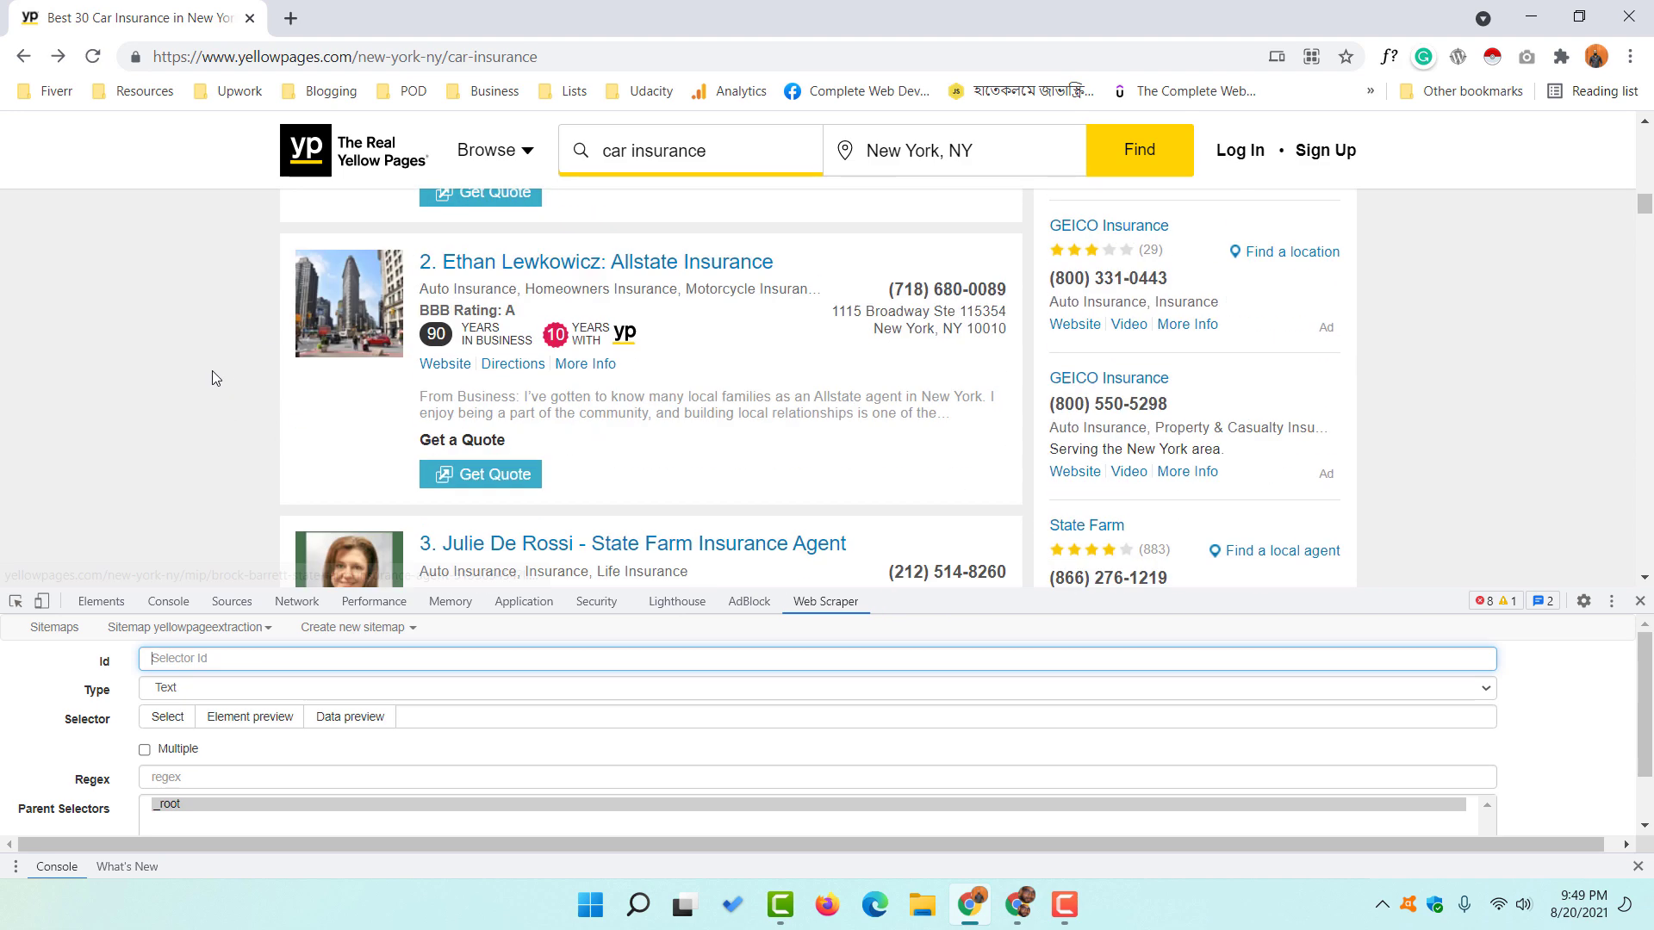
{"action": "scroll", "coordinate": [212, 370], "scroll_direction": "up", "scroll_amount": 4}
{"action": "scroll", "coordinate": [212, 371], "scroll_direction": "down", "scroll_amount": 6}
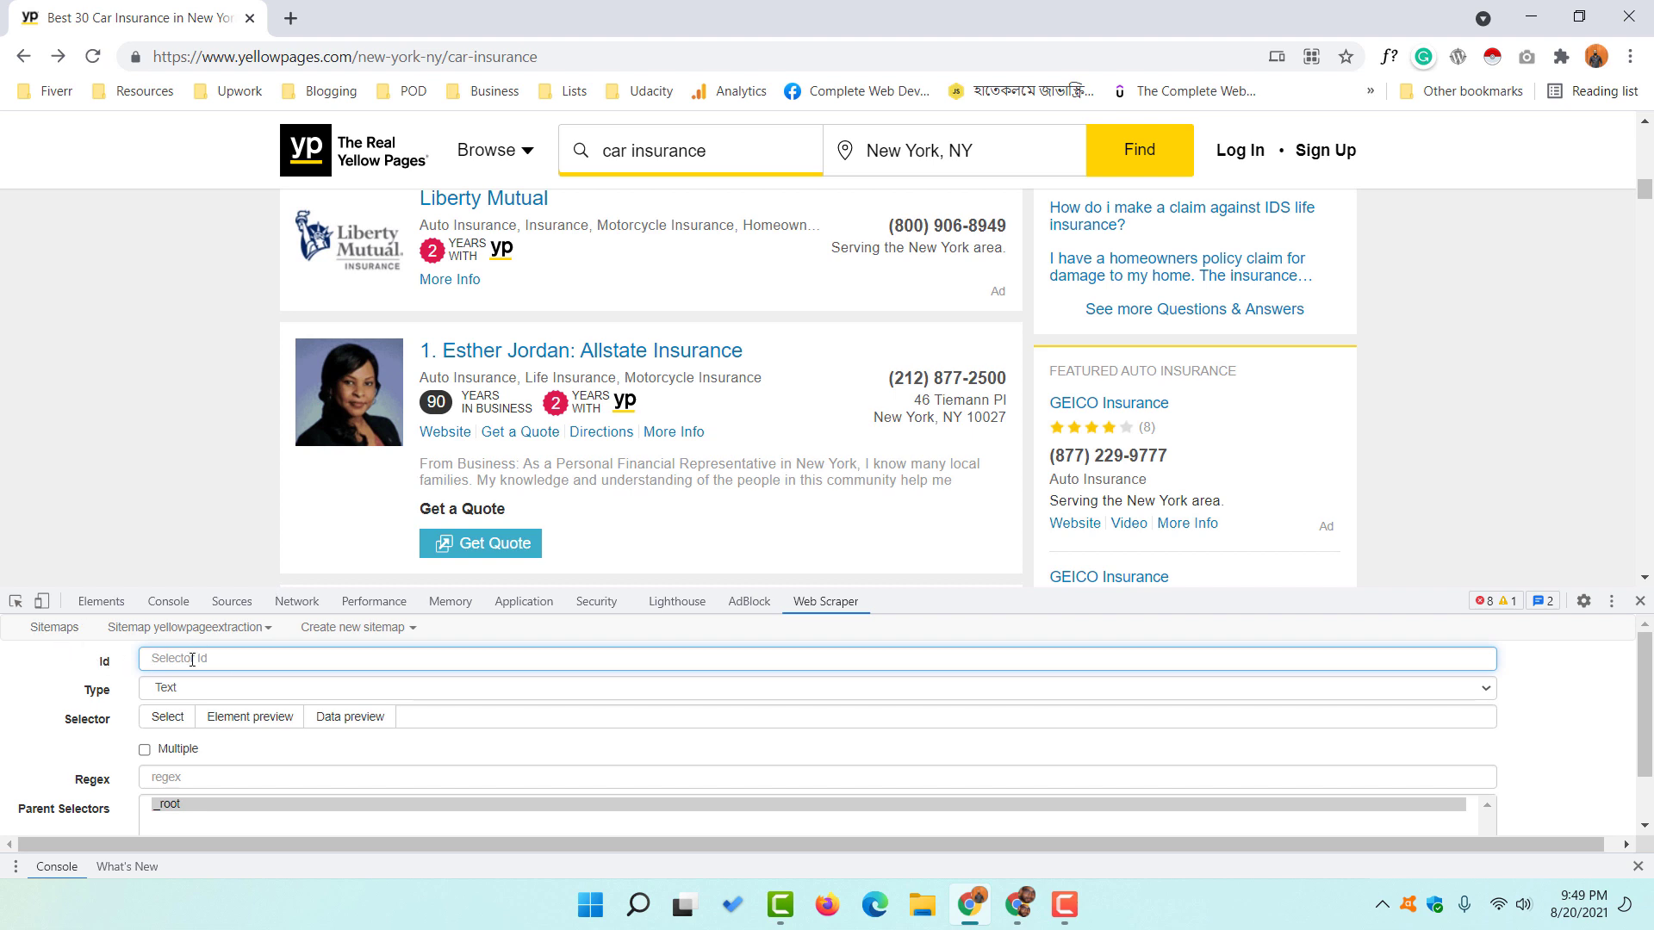
{"action": "type", "text": "links"}
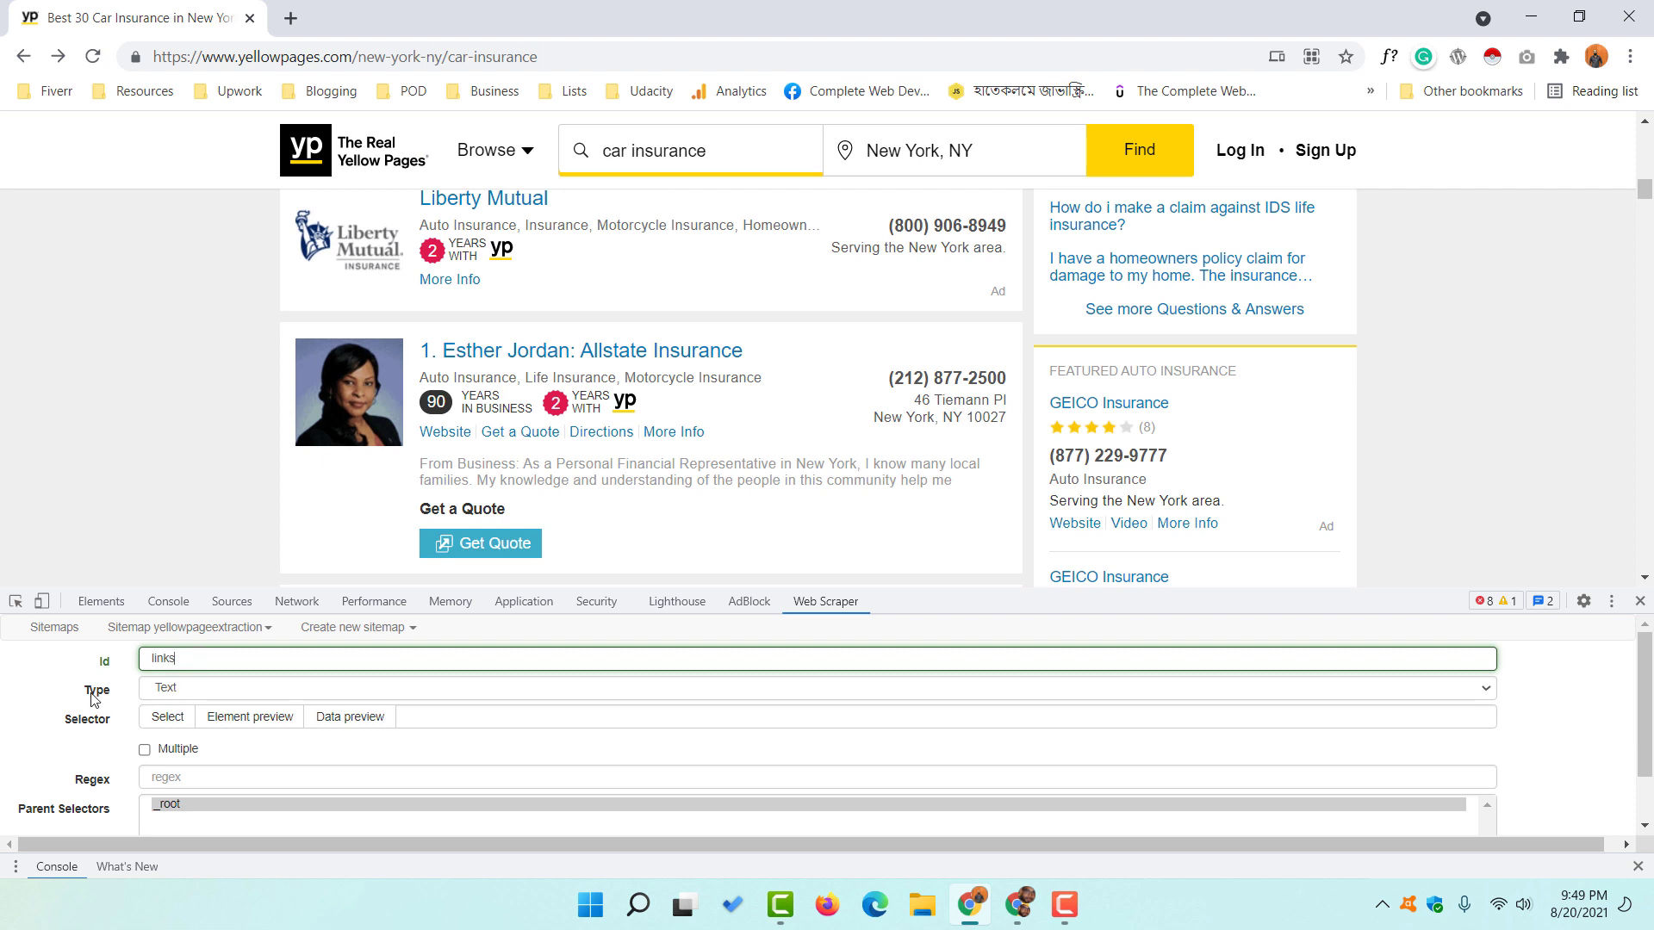
- Set the selector type to Link with Multiple enabled and begin picking elements
{"action": "left_click", "coordinate": [172, 688]}
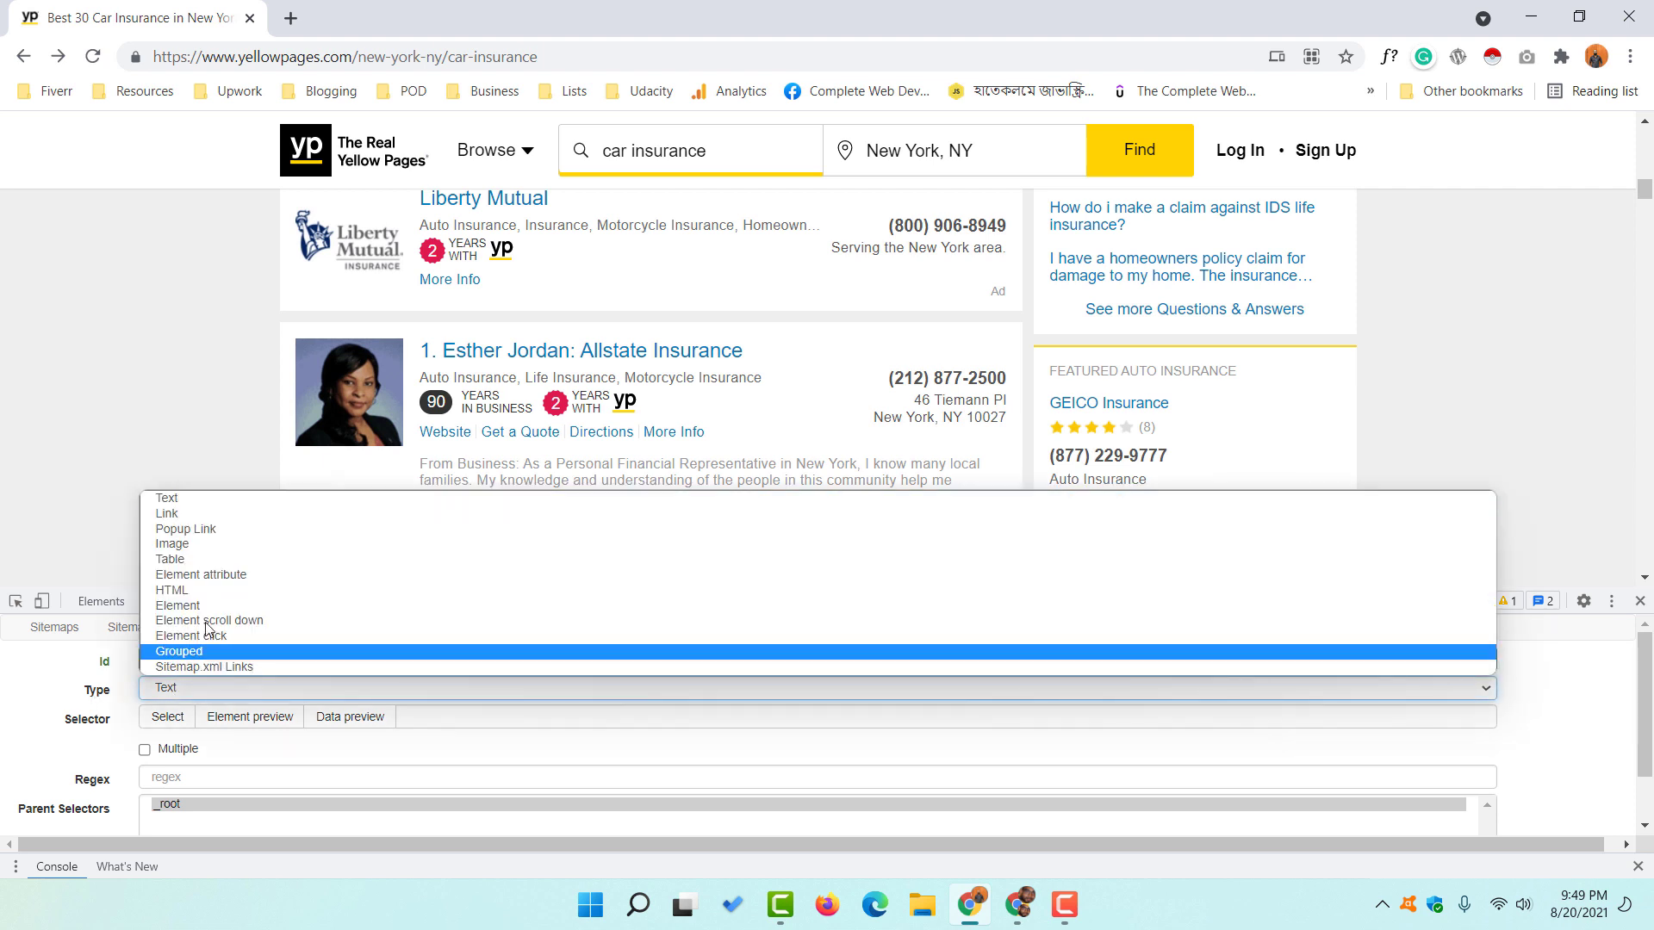
{"action": "left_click", "coordinate": [310, 515]}
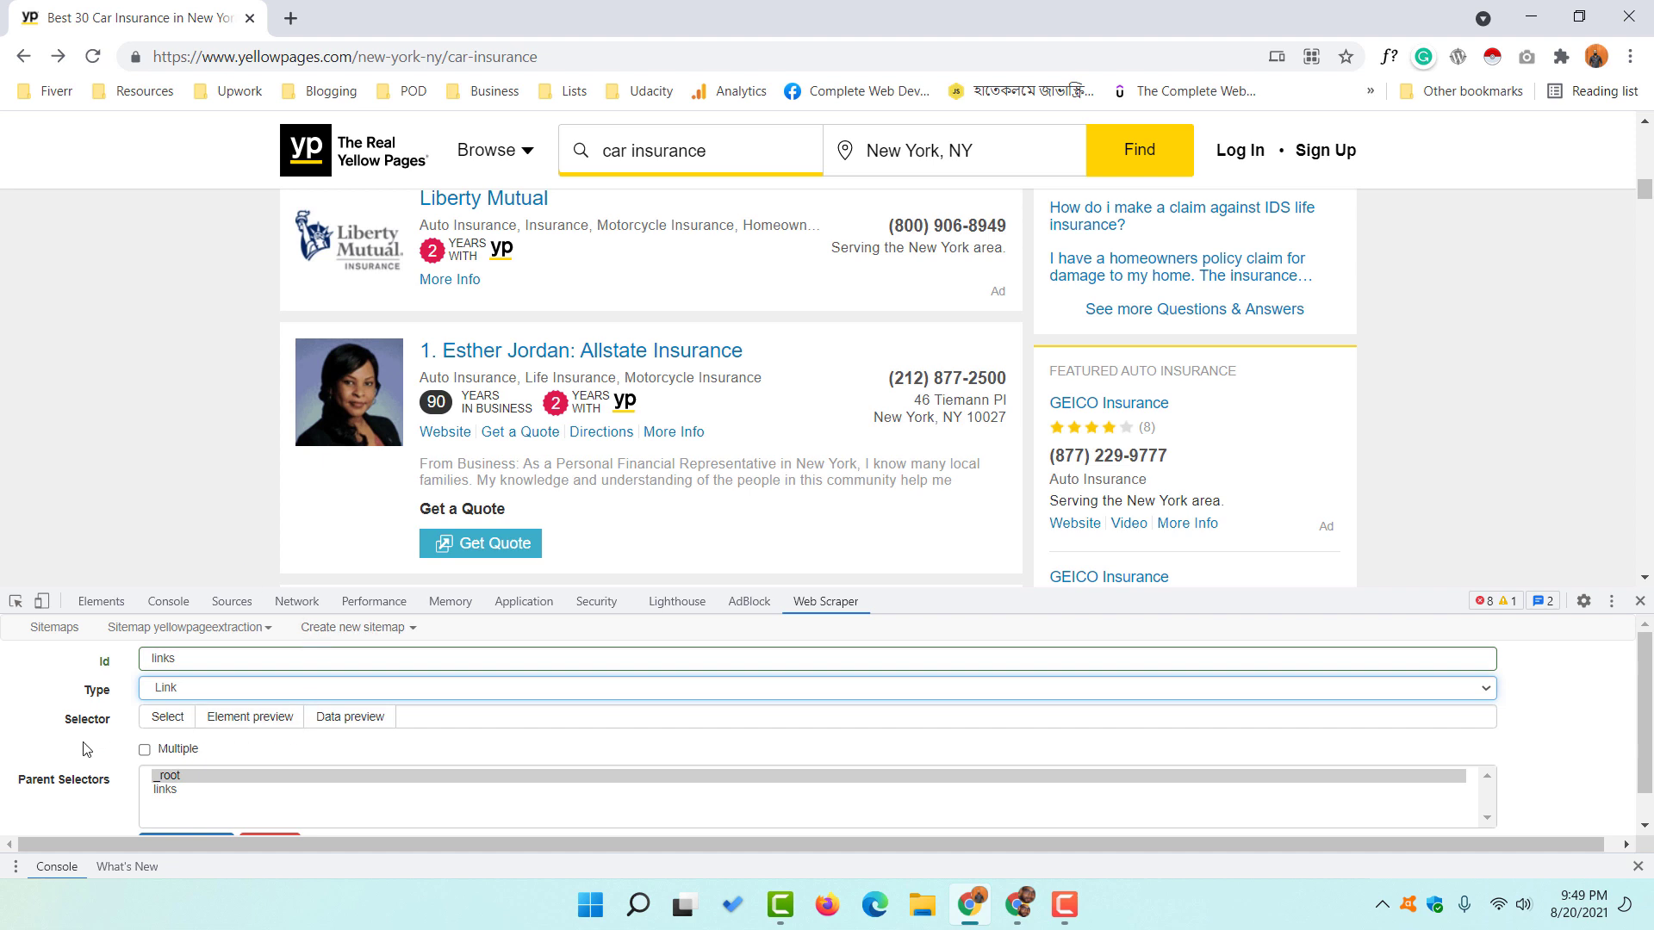
{"action": "left_click", "coordinate": [145, 749]}
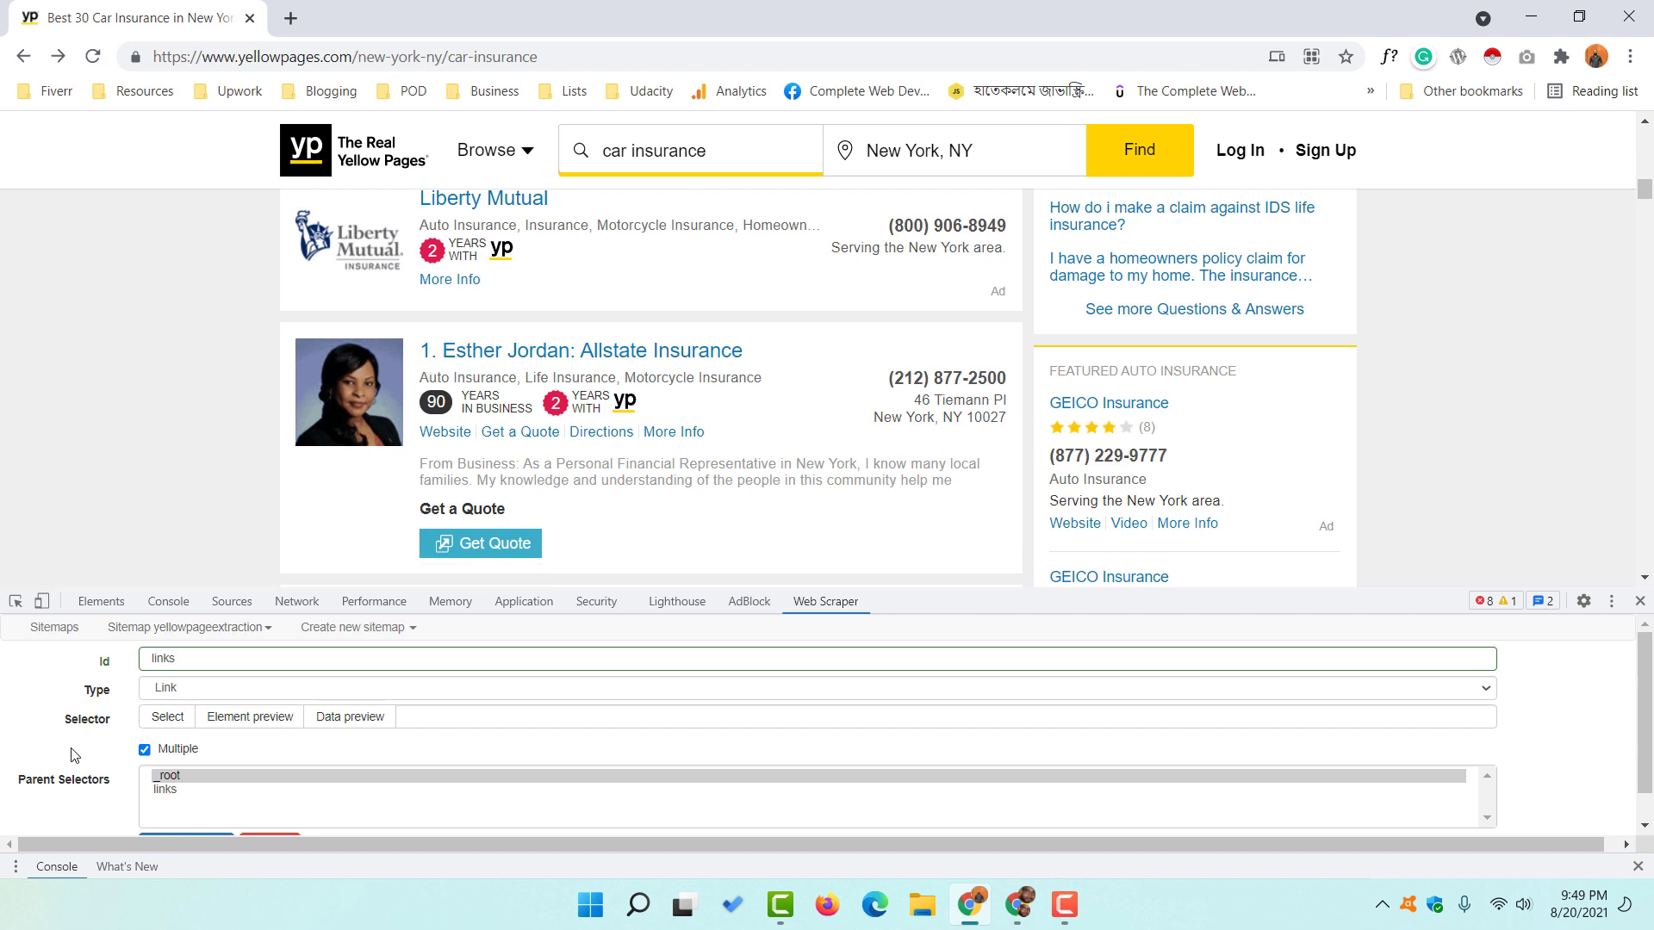
{"action": "left_click", "coordinate": [168, 717]}
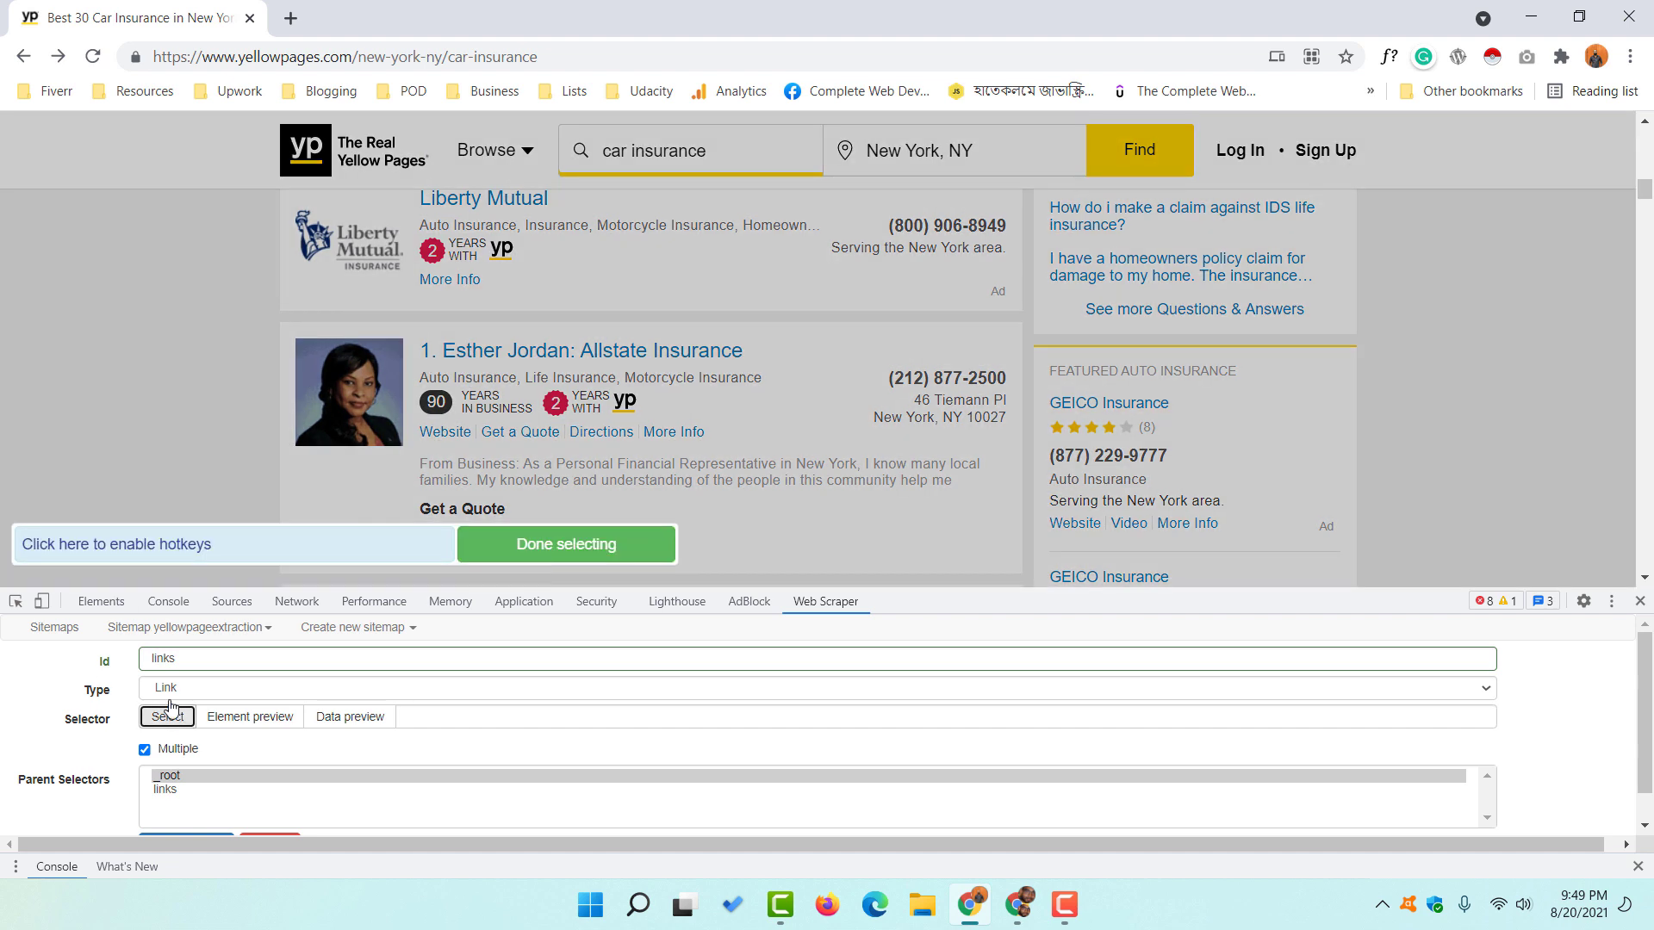
- Pick the business-name links from the first listing down to listing 30
{"action": "left_click", "coordinate": [484, 358]}
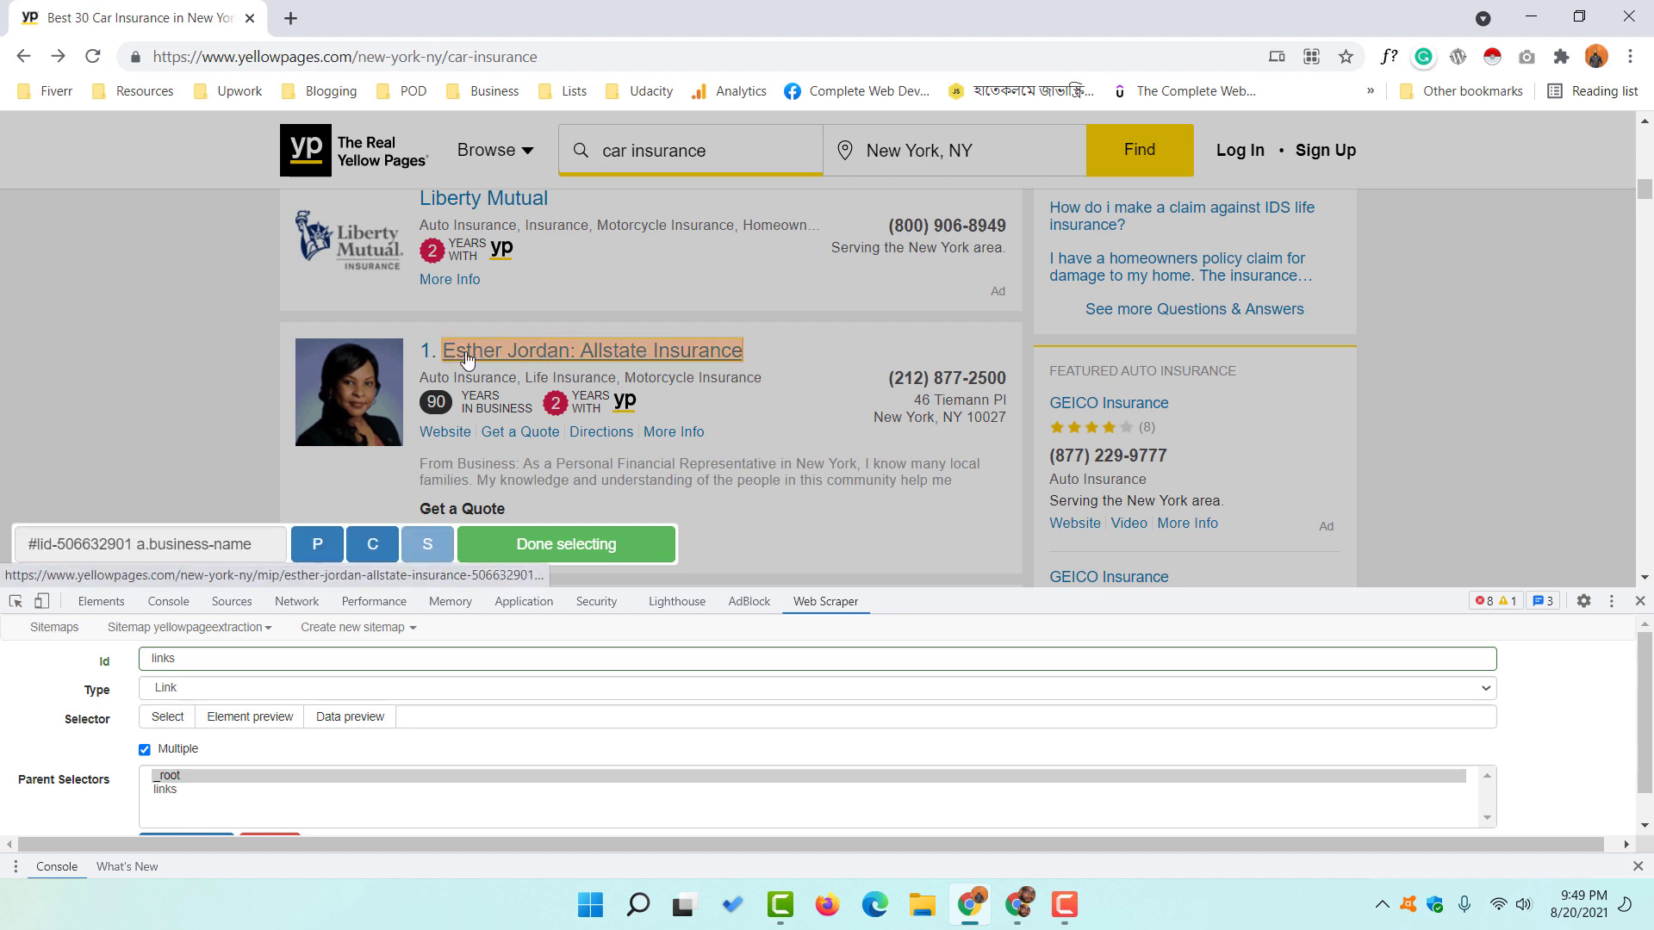
{"action": "scroll", "coordinate": [655, 389], "scroll_direction": "down", "scroll_amount": 4}
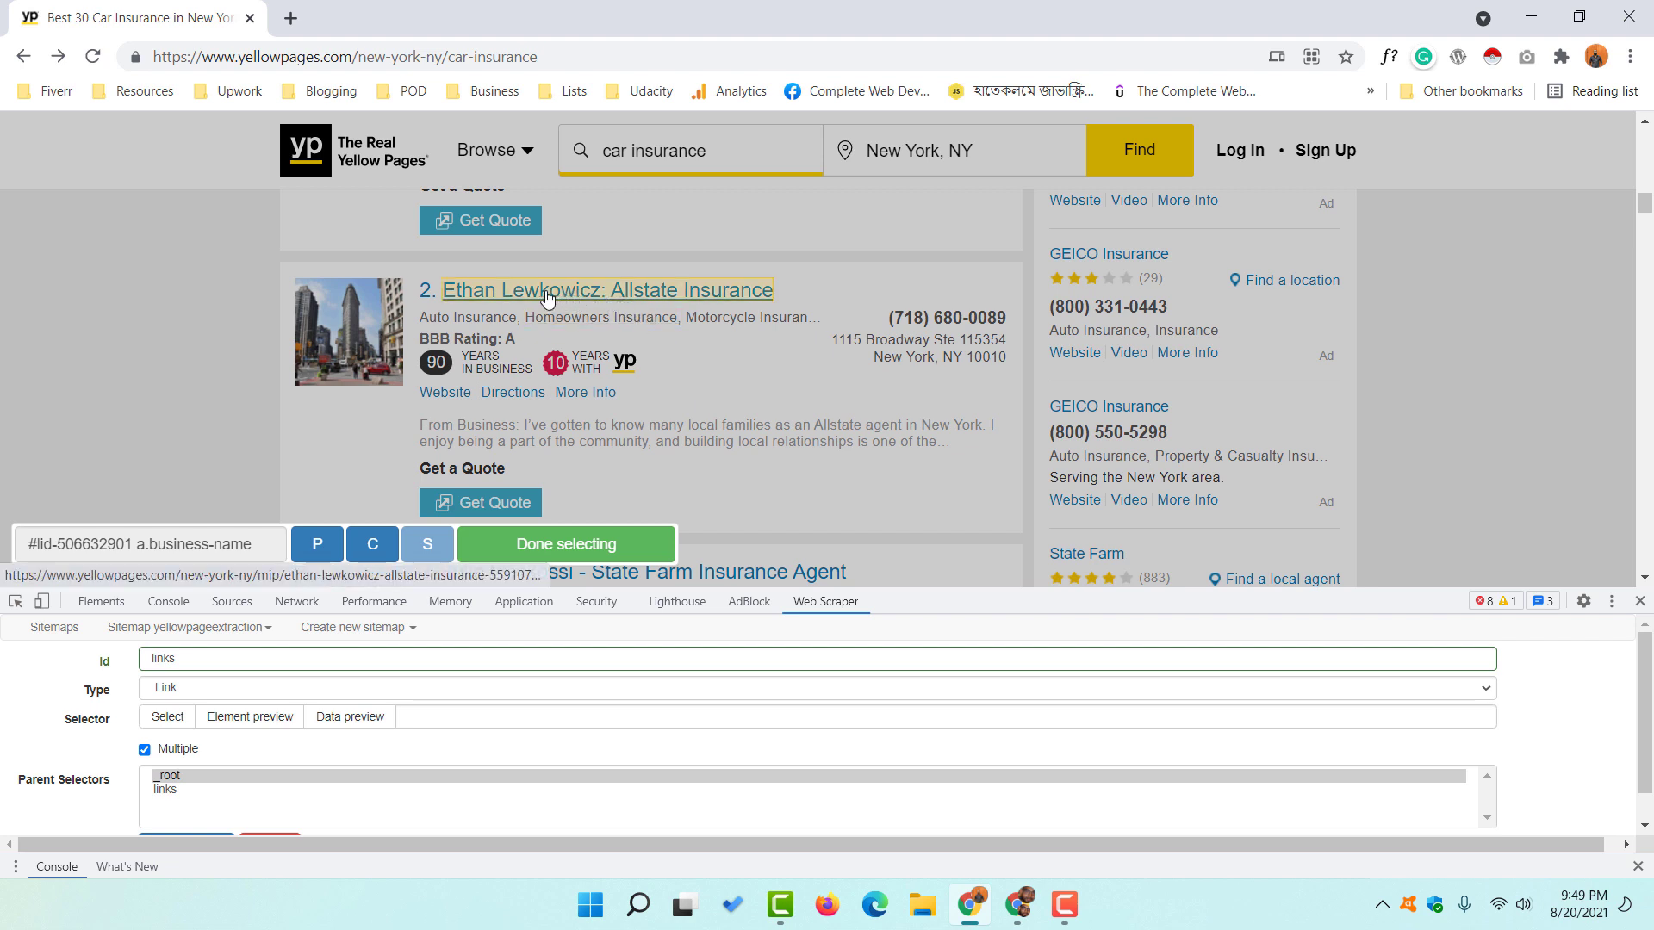
{"action": "left_click", "coordinate": [593, 294]}
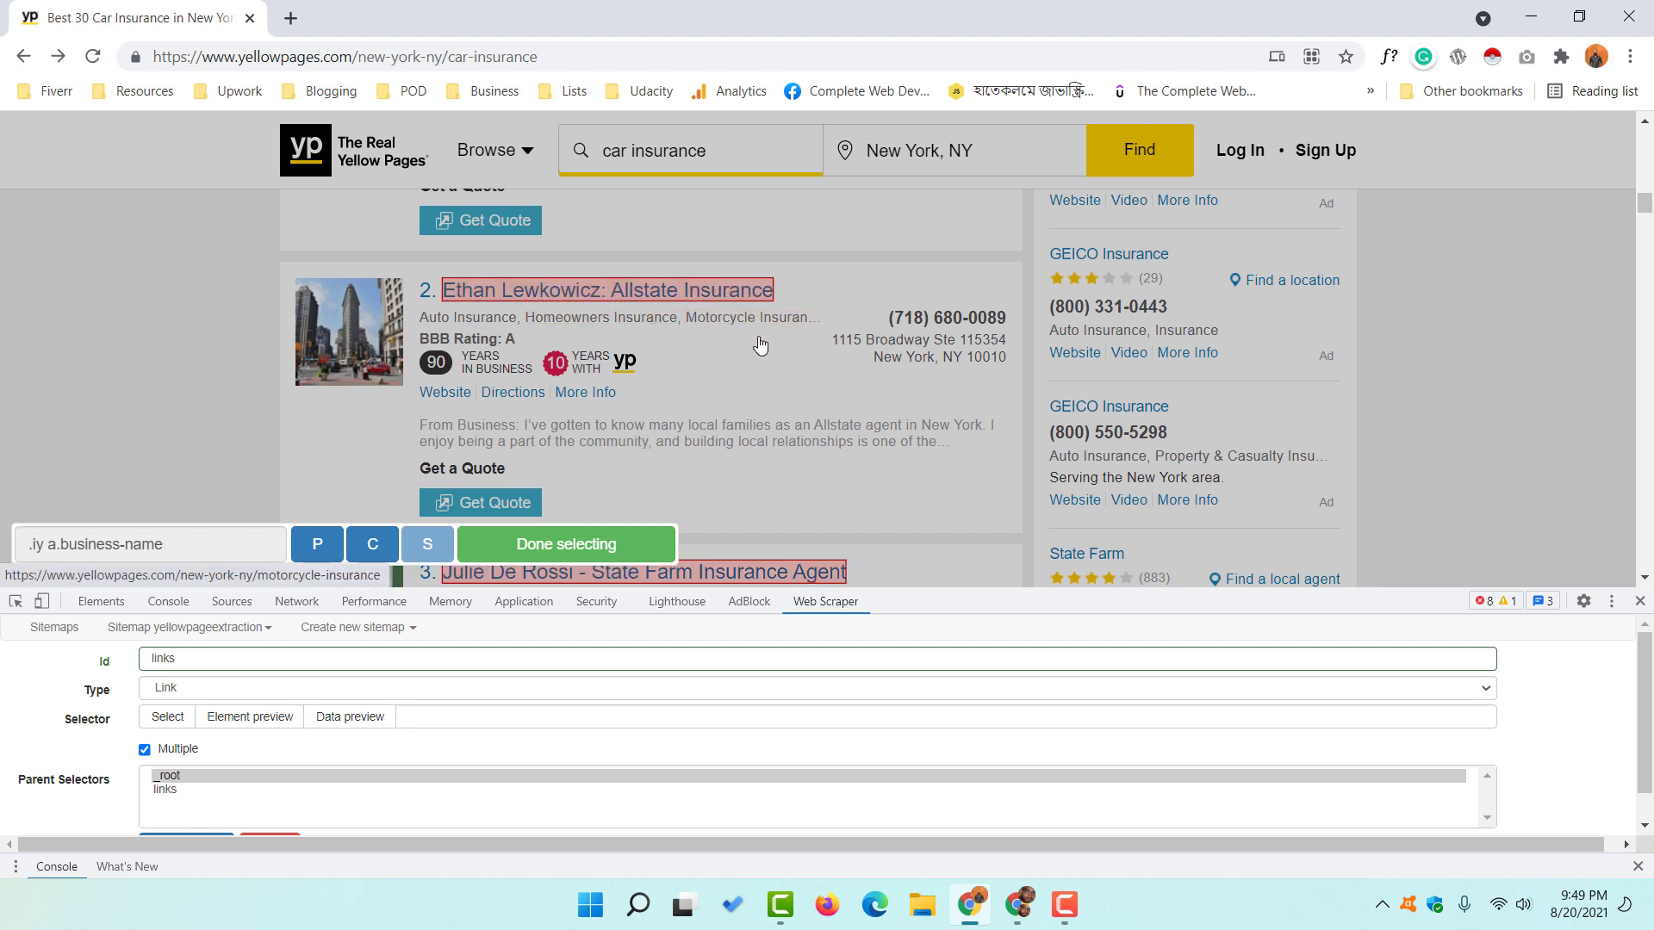
{"action": "scroll", "coordinate": [758, 344], "scroll_direction": "down", "scroll_amount": 2}
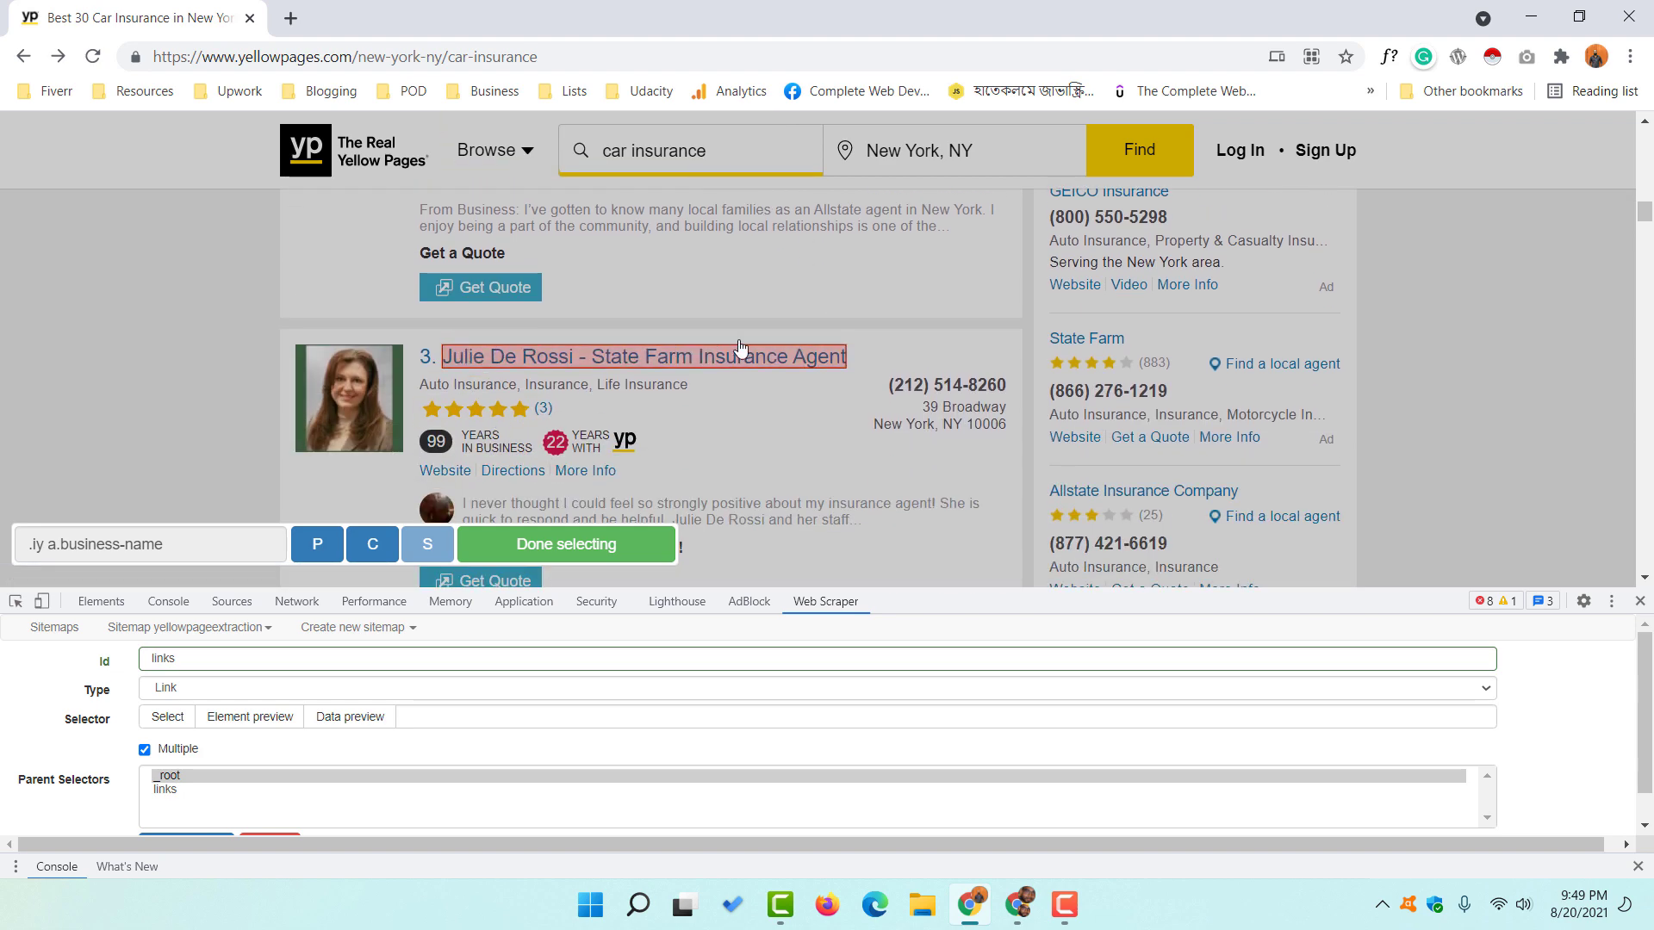
{"action": "scroll", "coordinate": [469, 357], "scroll_direction": "down", "scroll_amount": 3}
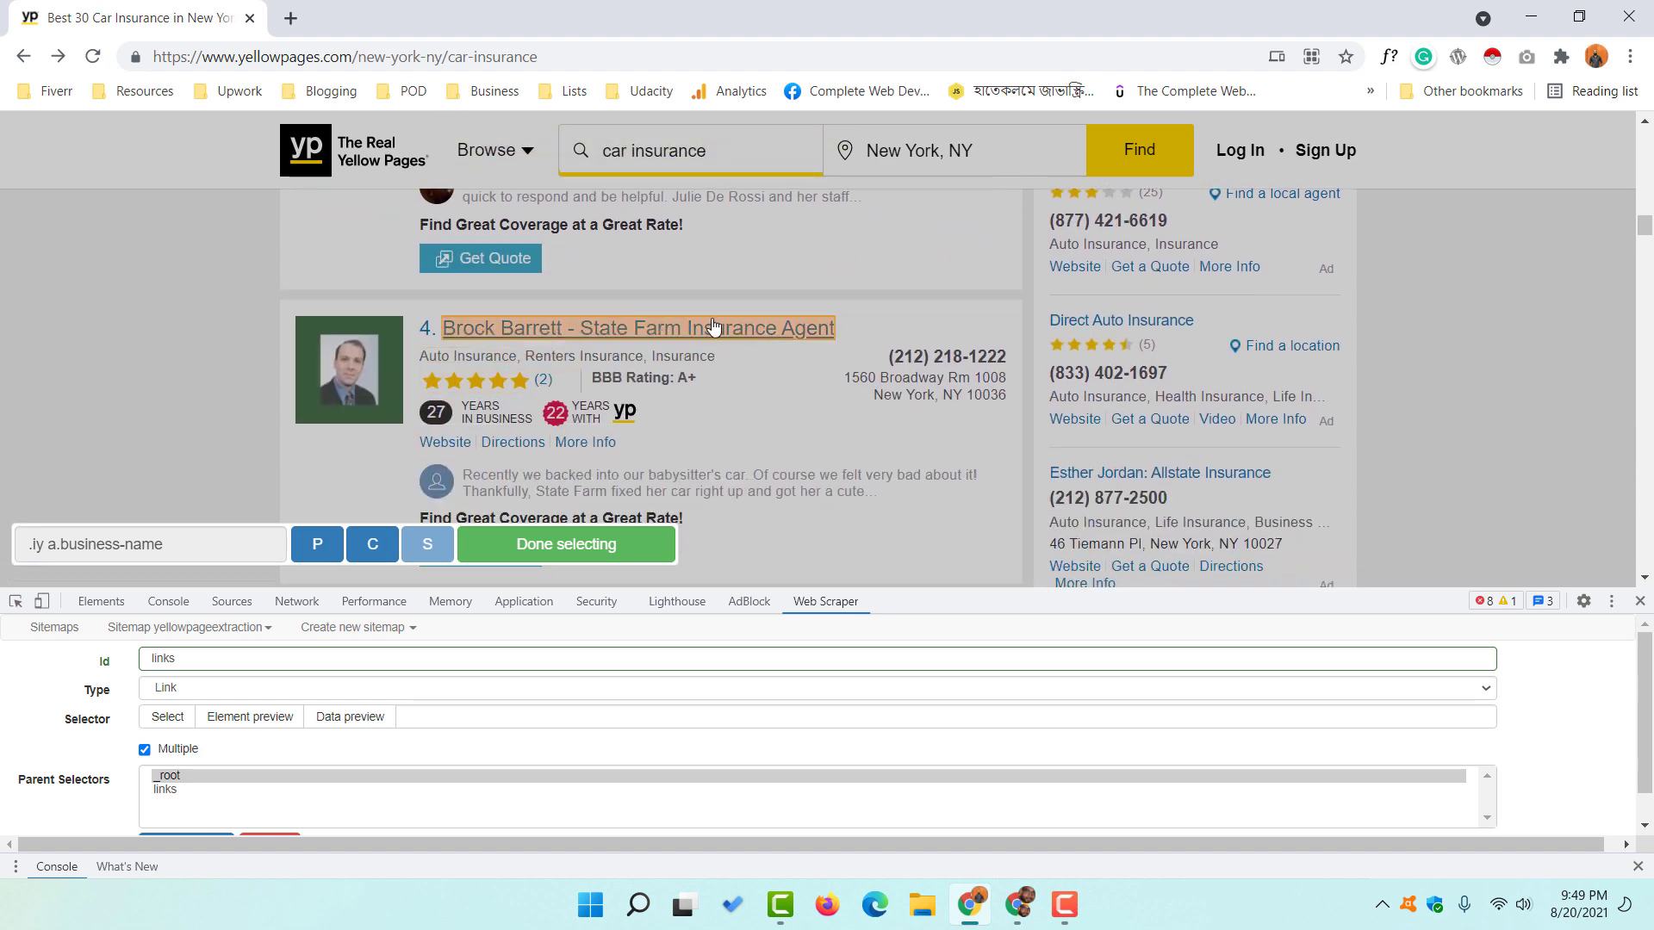
{"action": "scroll", "coordinate": [720, 344], "scroll_direction": "down", "scroll_amount": 4}
{"action": "scroll", "coordinate": [771, 370], "scroll_direction": "down", "scroll_amount": 9}
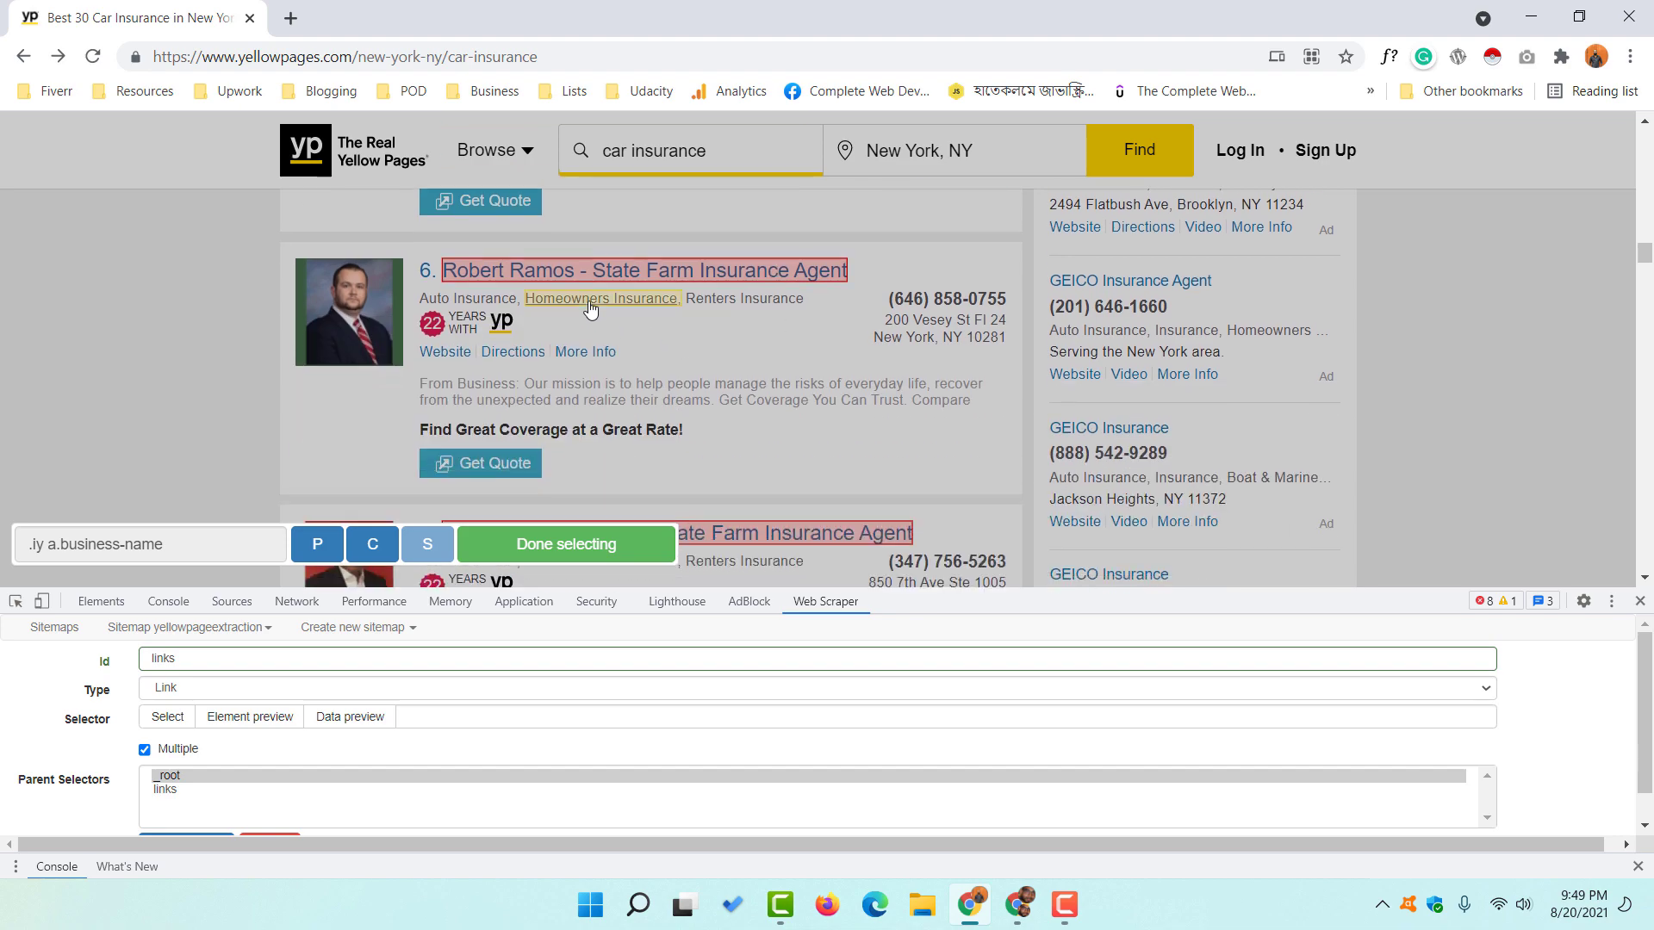
{"action": "scroll", "coordinate": [797, 389], "scroll_direction": "down", "scroll_amount": 20}
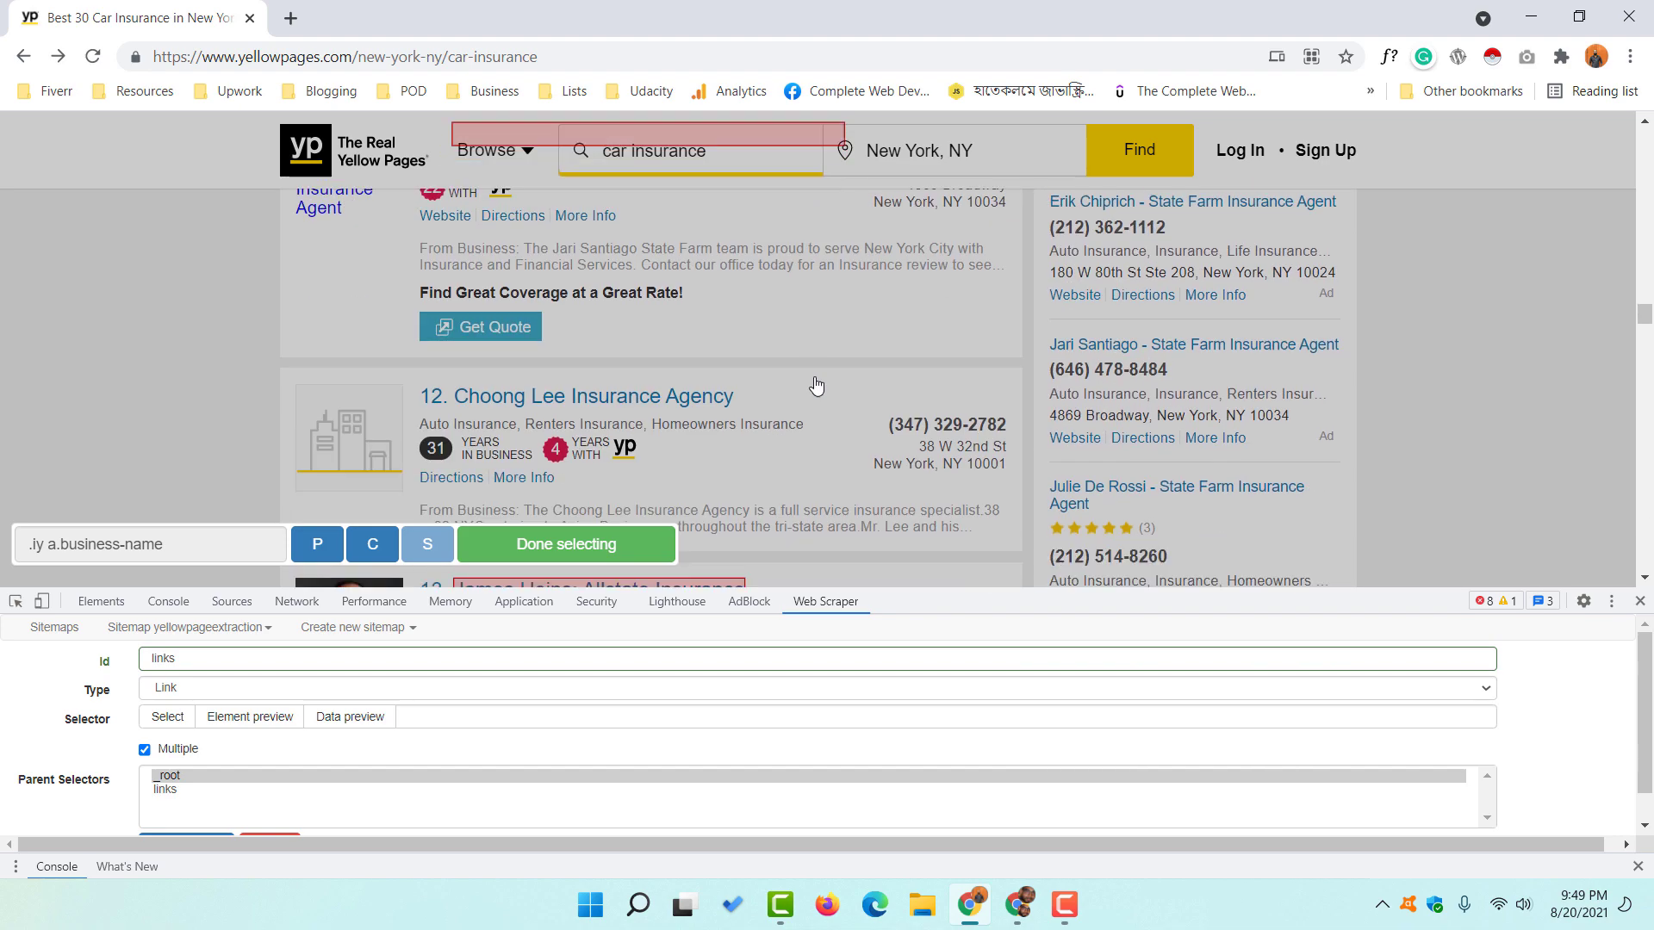
{"action": "scroll", "coordinate": [855, 416], "scroll_direction": "down", "scroll_amount": 15}
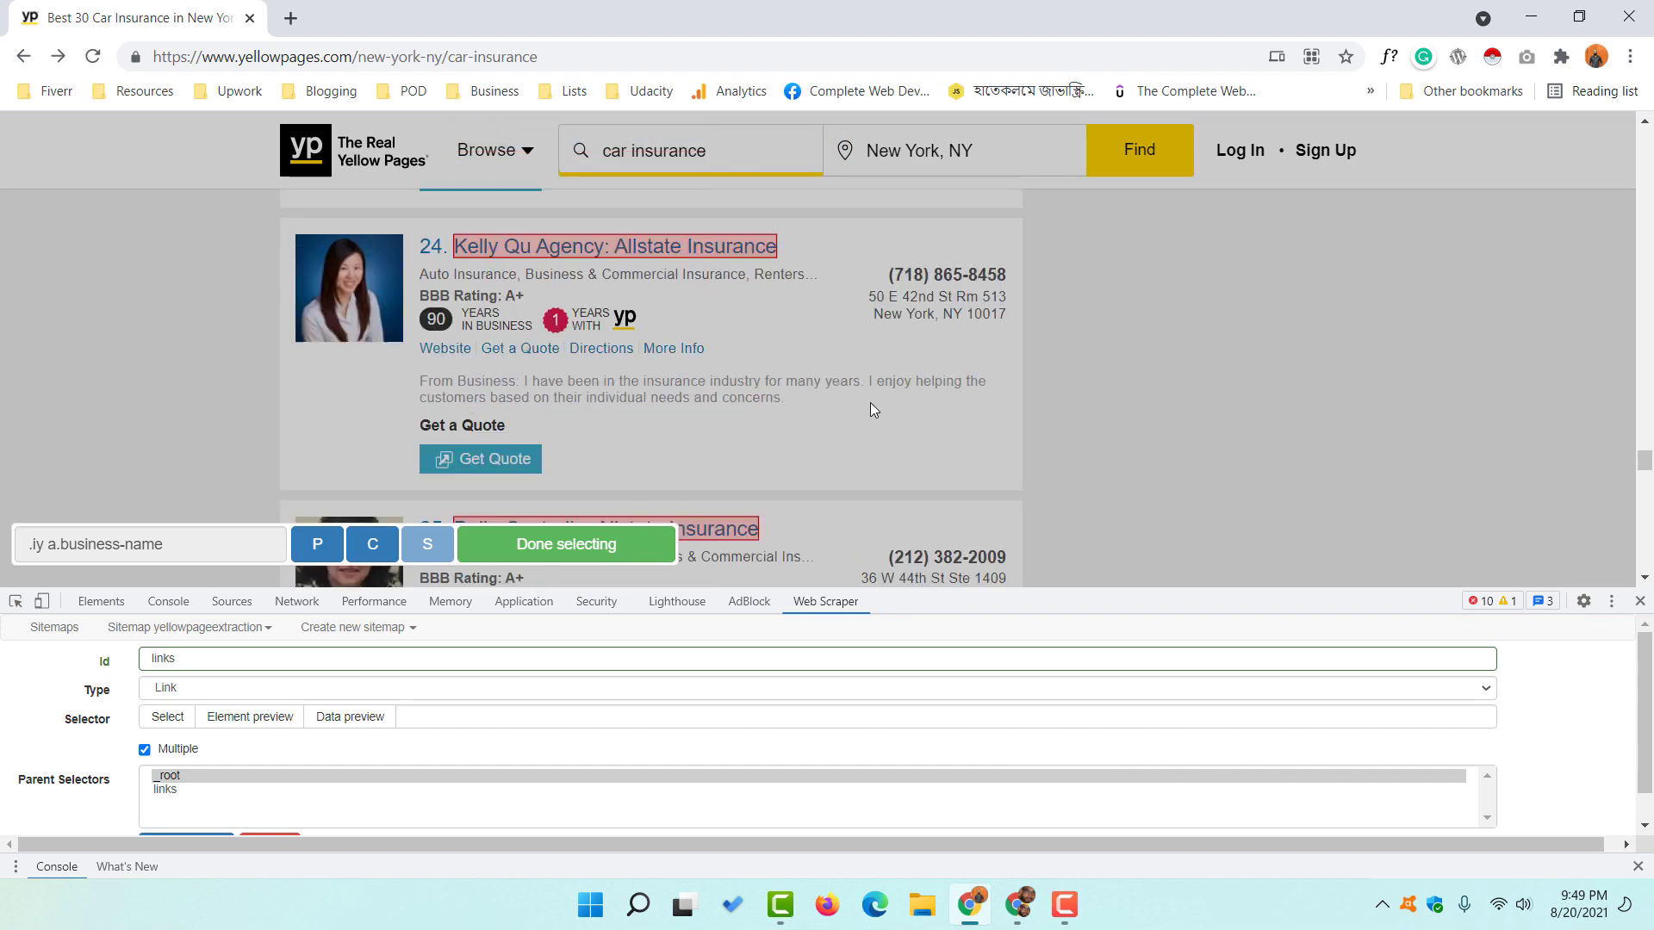
{"action": "scroll", "coordinate": [869, 372], "scroll_direction": "down", "scroll_amount": 6}
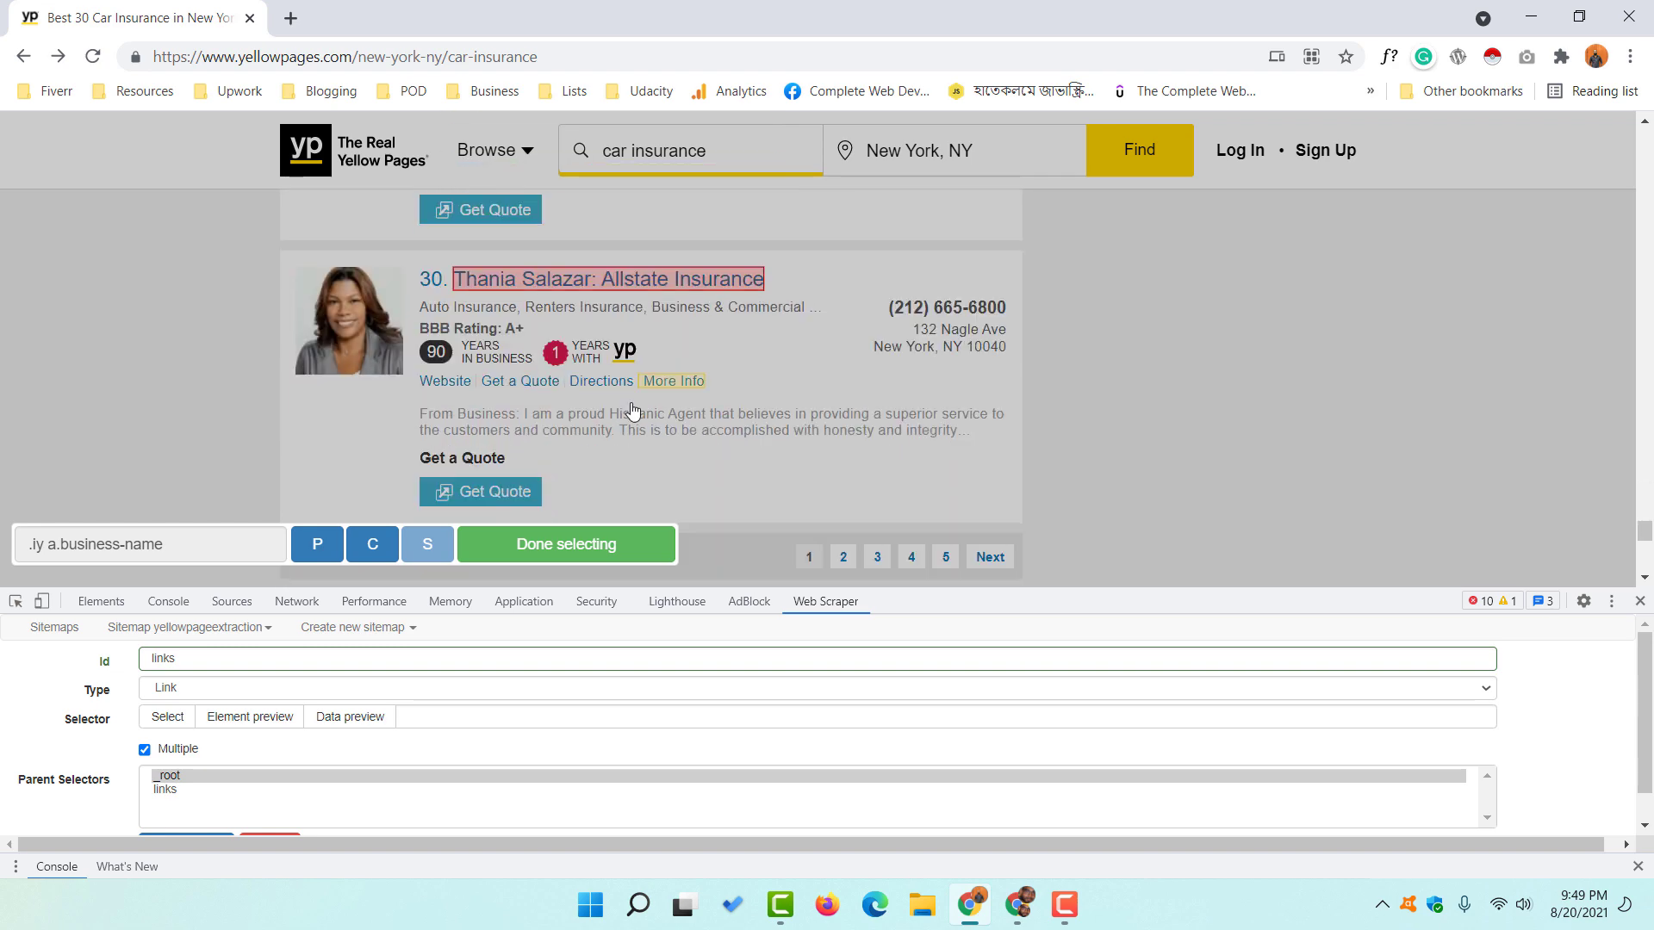
{"action": "left_click", "coordinate": [493, 274]}
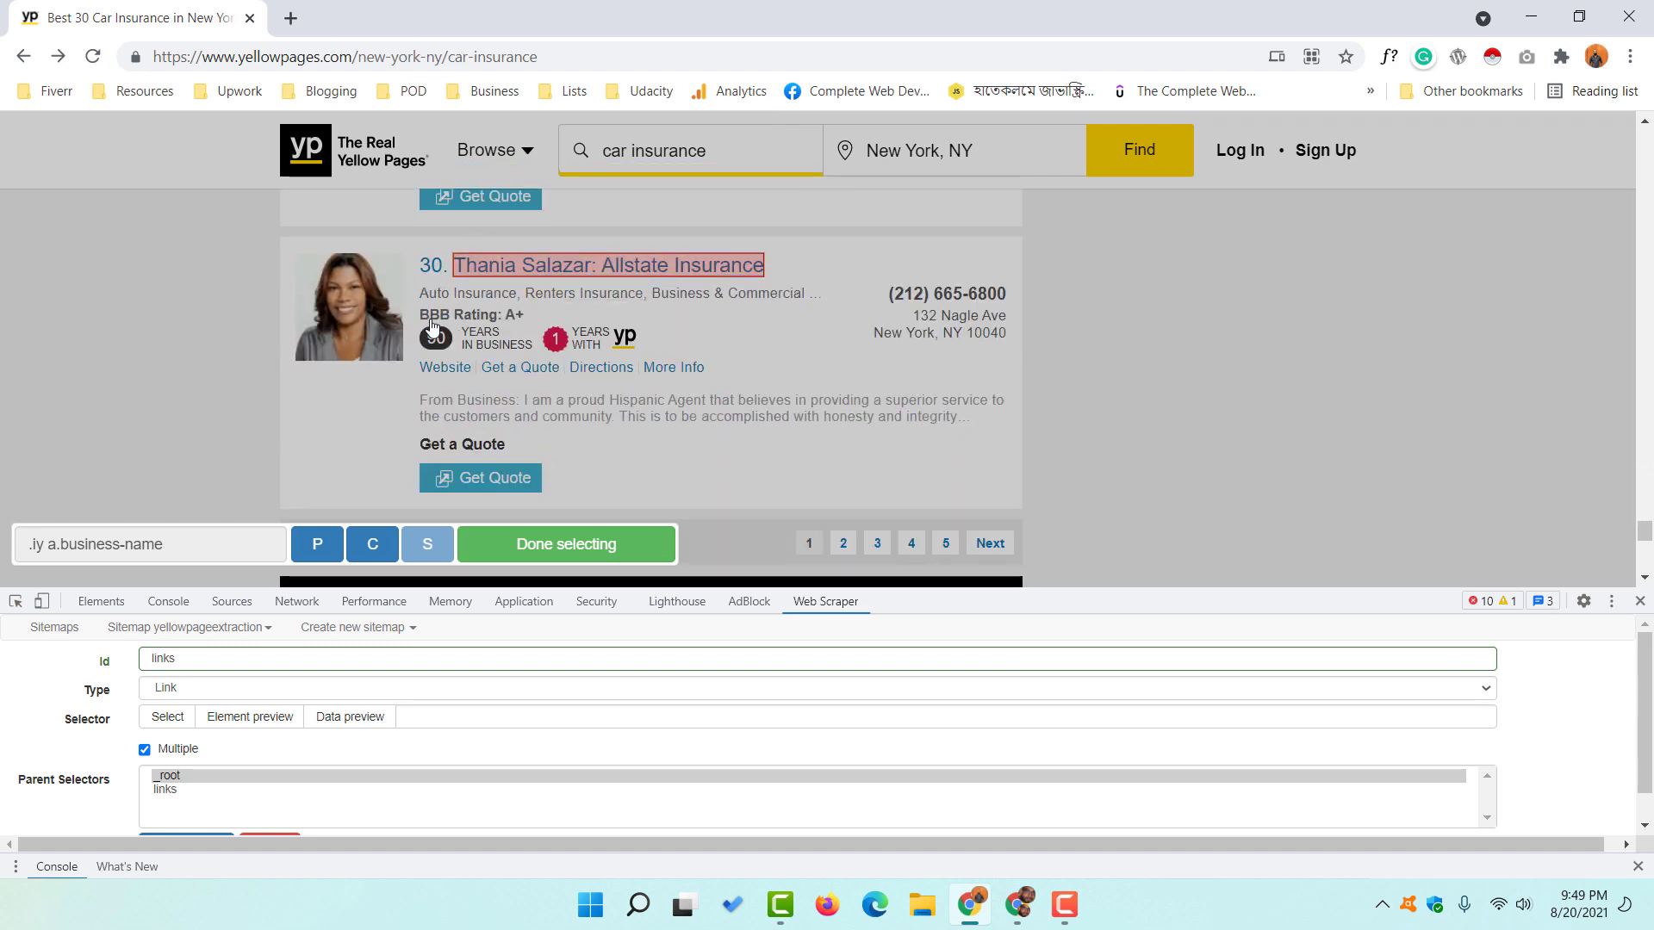
- Finish the selection as .ly a.business-name and save the links selector
{"action": "scroll", "coordinate": [658, 374], "scroll_direction": "up", "scroll_amount": 1}
{"action": "scroll", "coordinate": [660, 380], "scroll_direction": "up", "scroll_amount": 20}
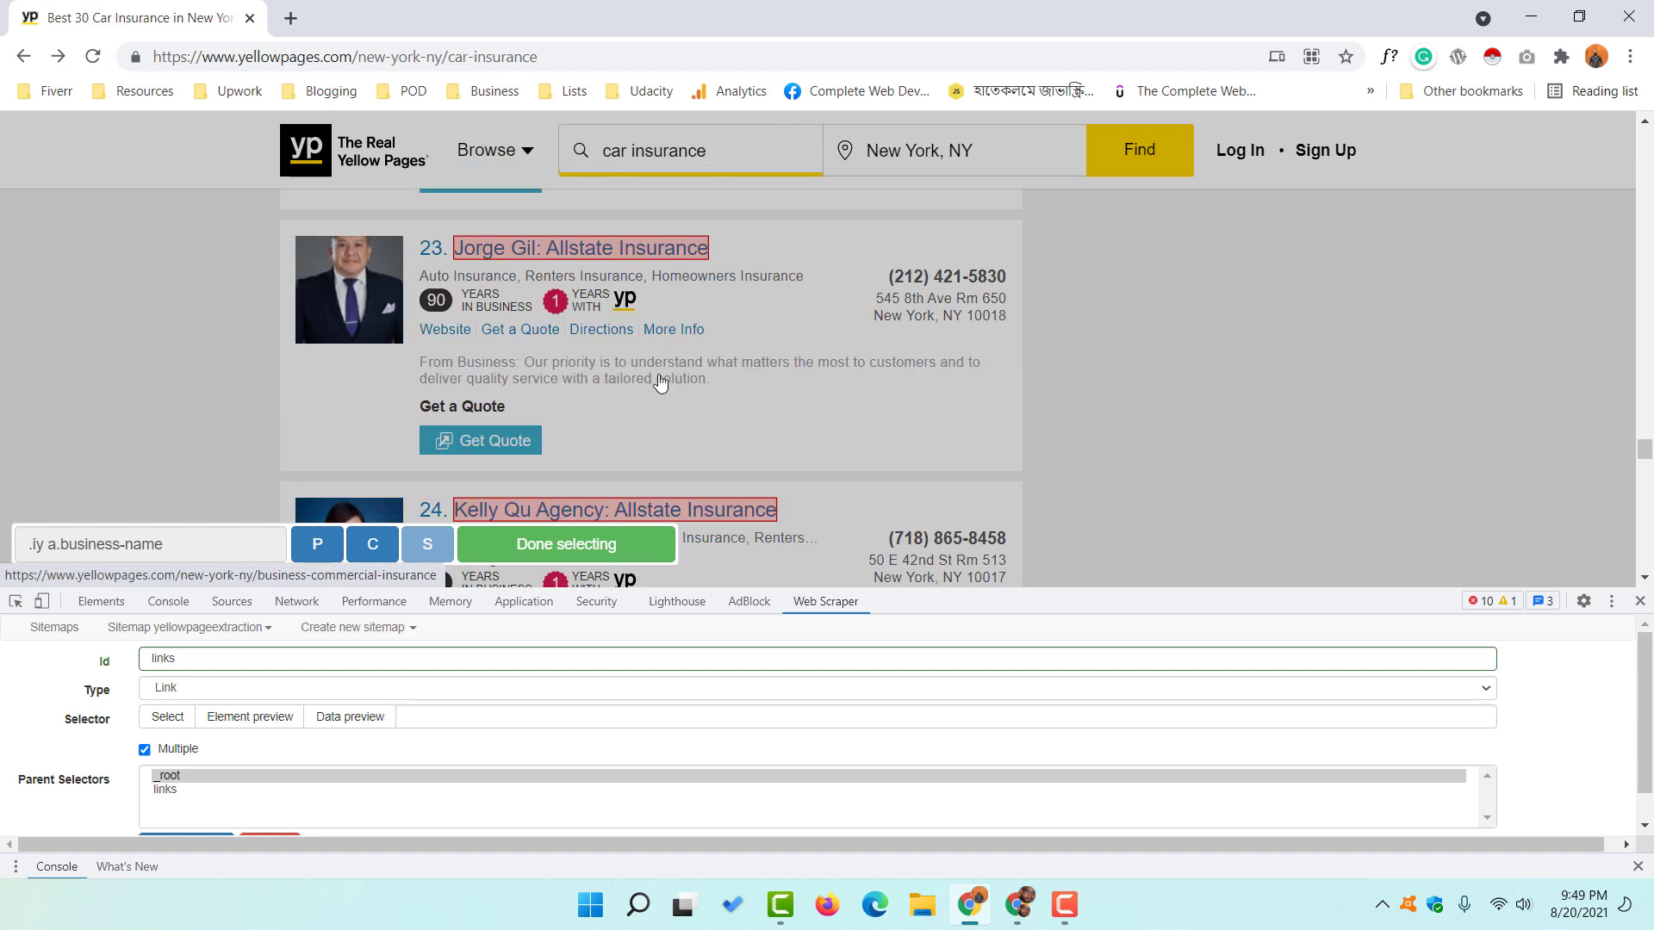
{"action": "scroll", "coordinate": [660, 380], "scroll_direction": "up", "scroll_amount": 10}
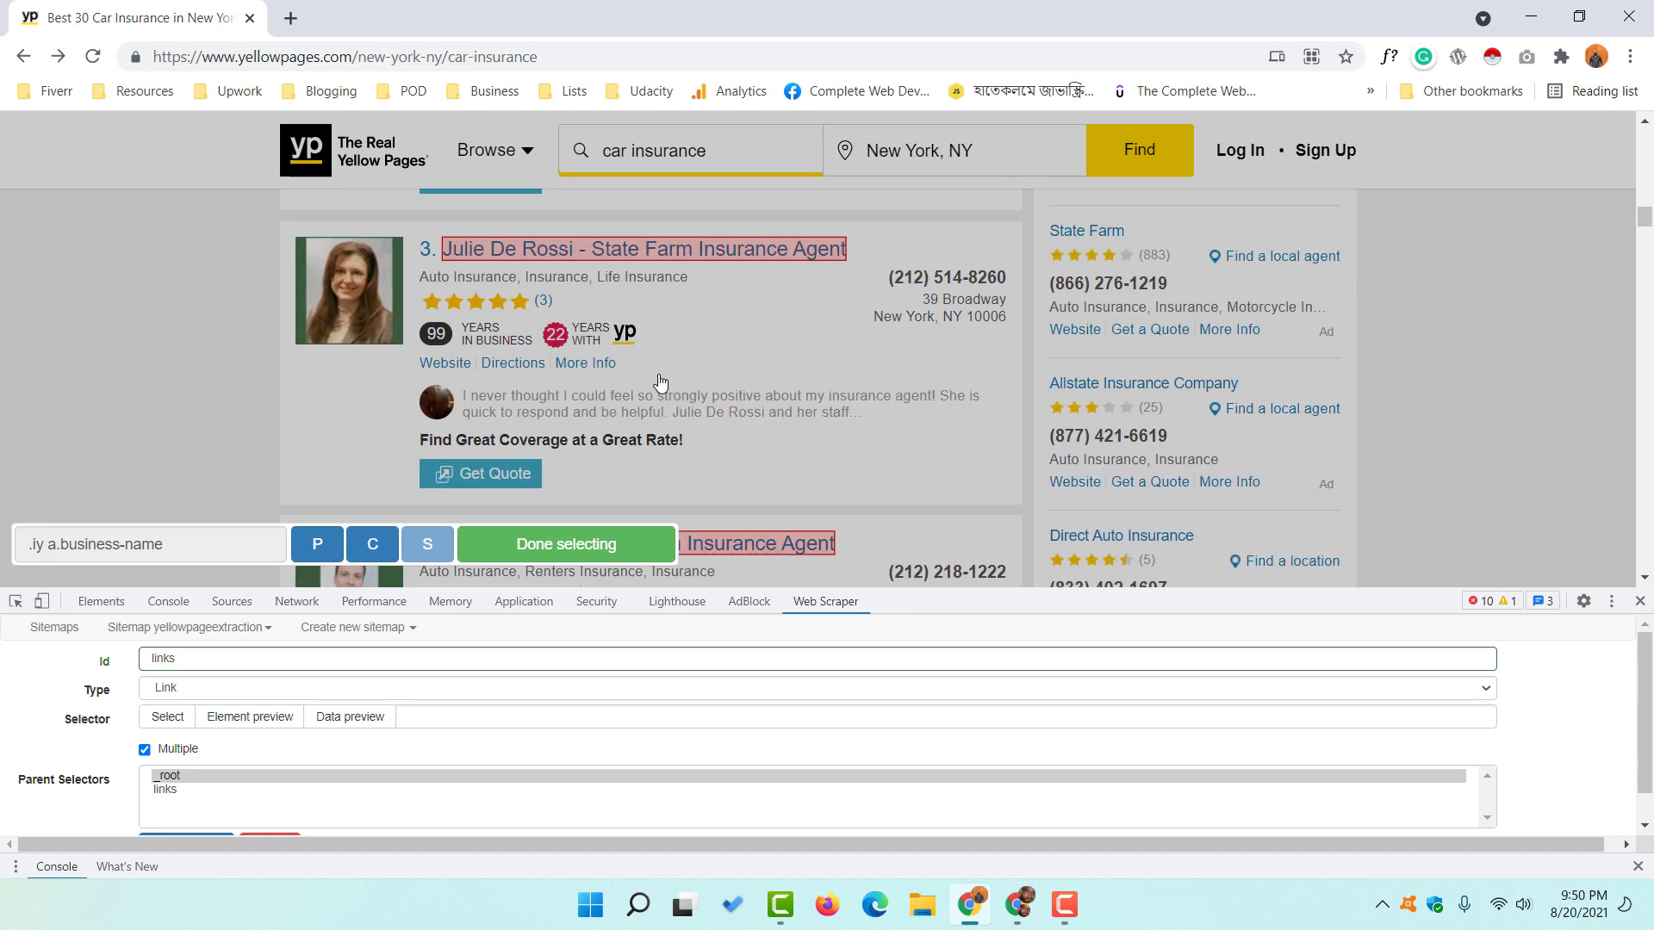
{"action": "left_click", "coordinate": [585, 245]}
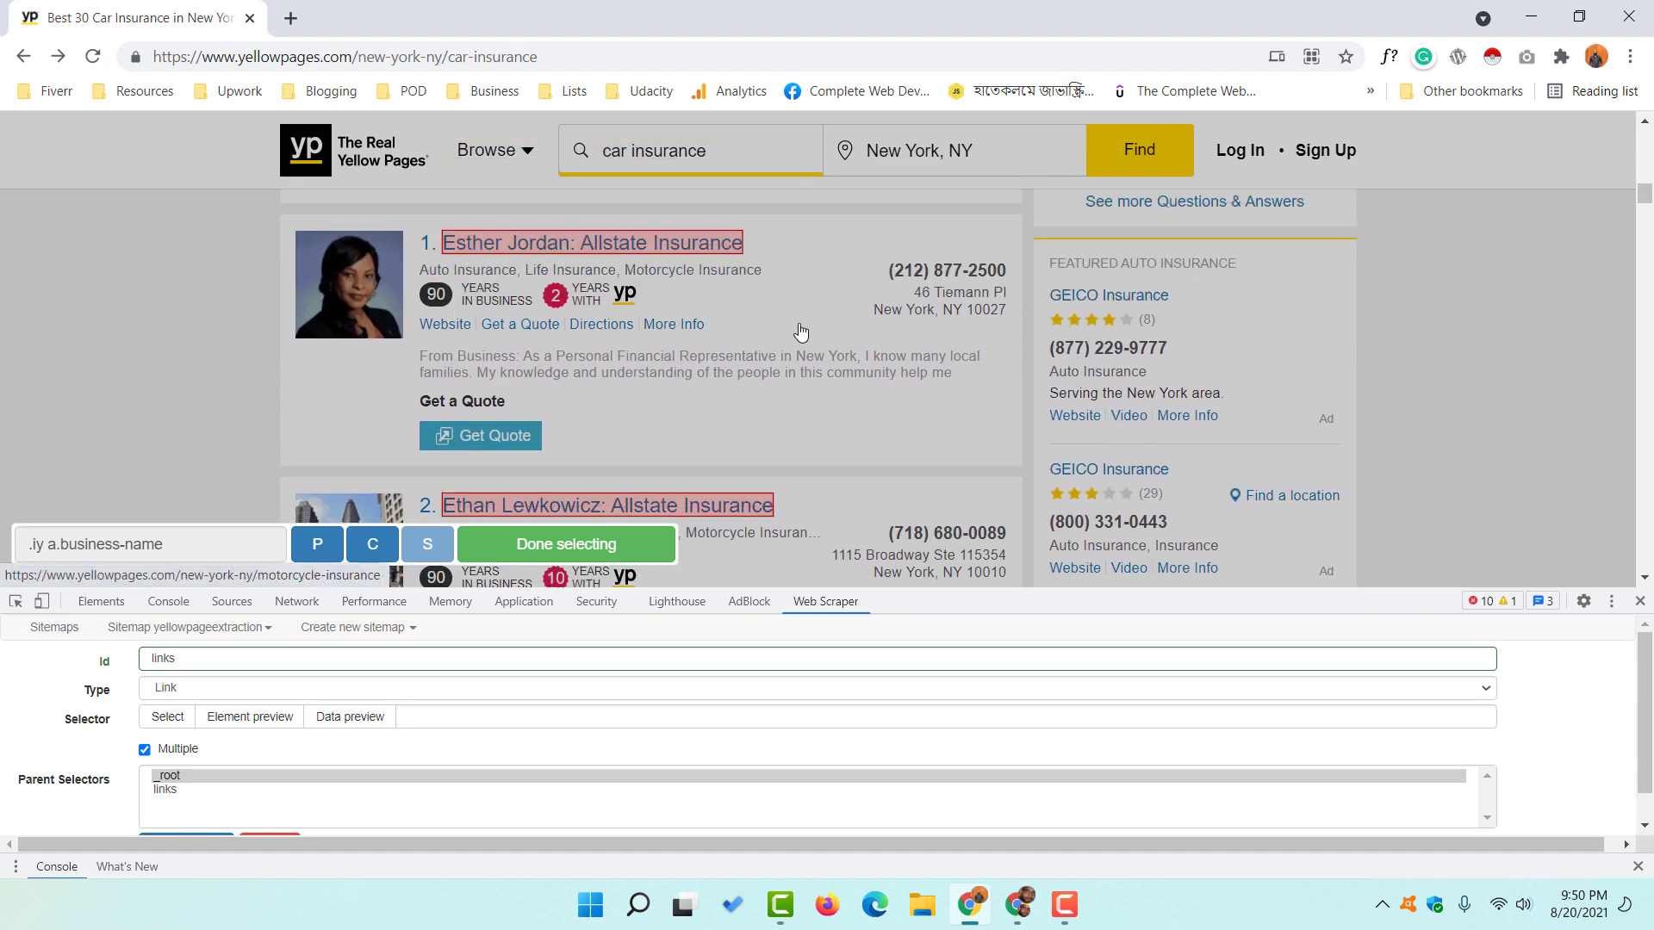
{"action": "left_click", "coordinate": [549, 552]}
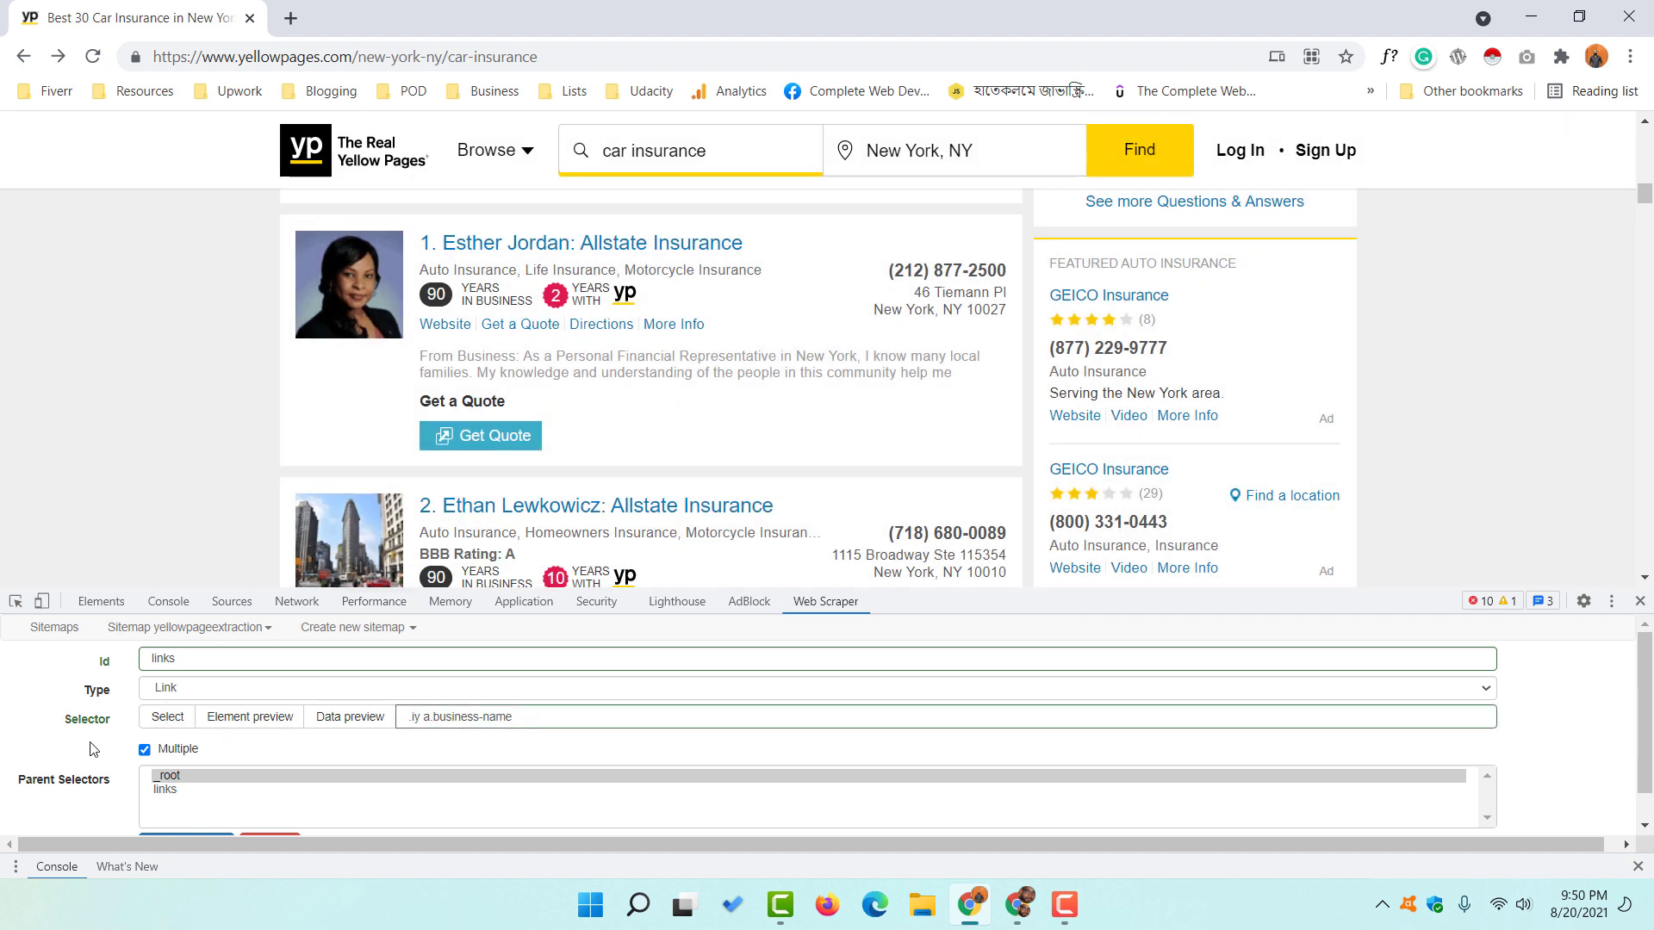
{"action": "scroll", "coordinate": [91, 749], "scroll_direction": "down", "scroll_amount": 1}
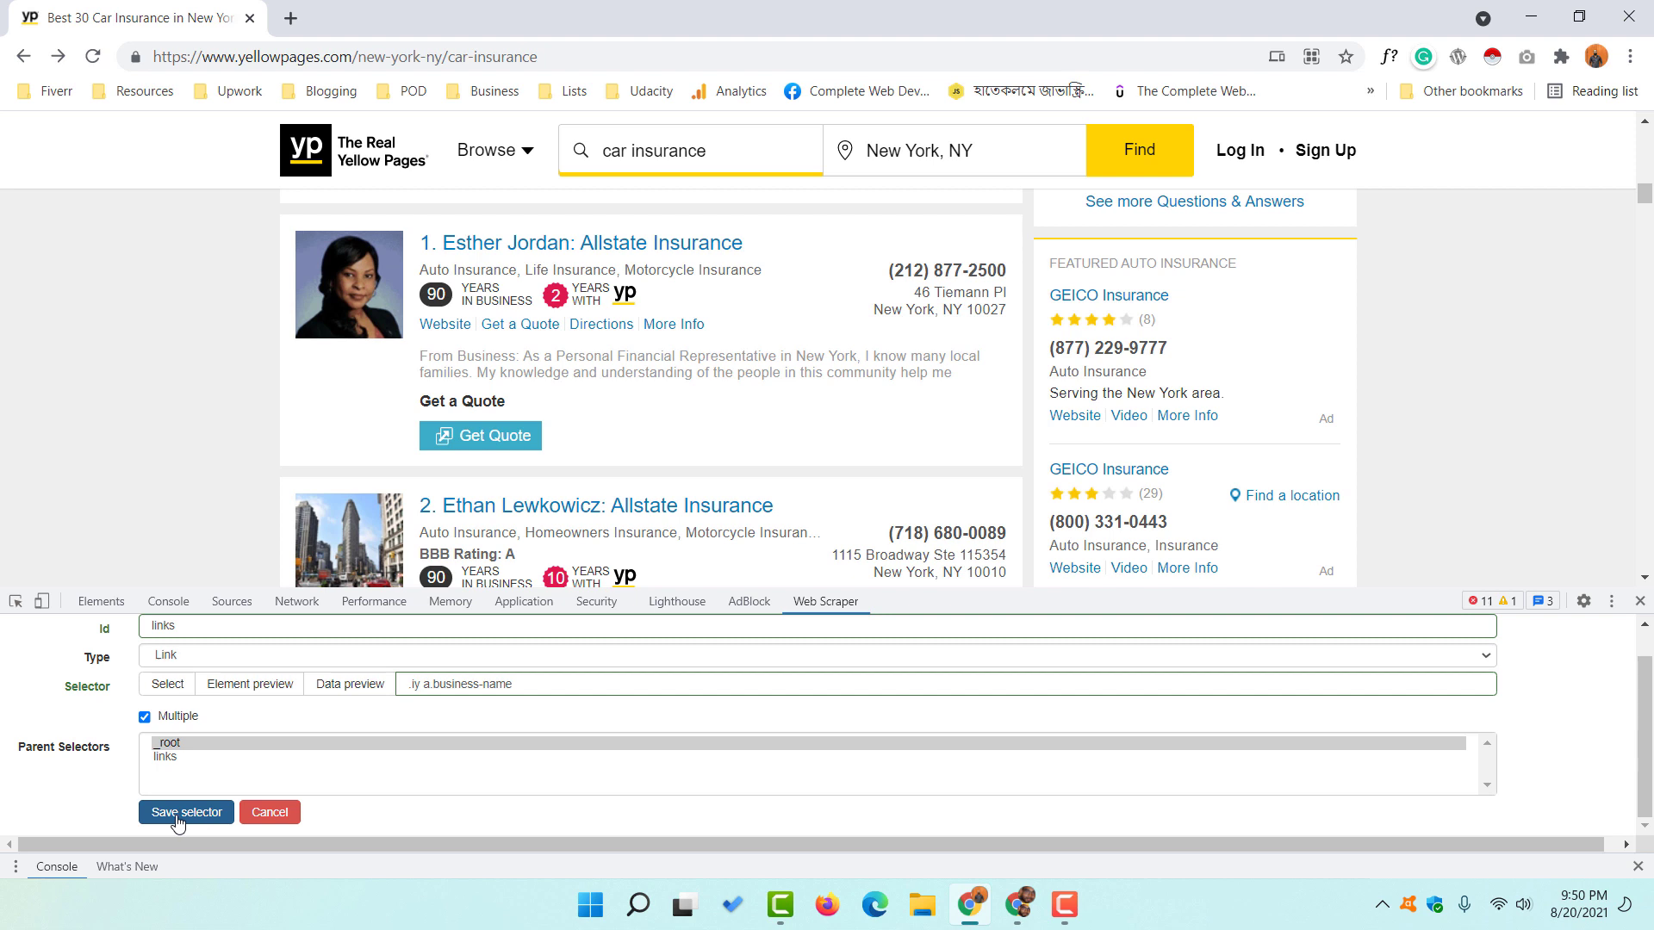
{"action": "left_click", "coordinate": [178, 813]}
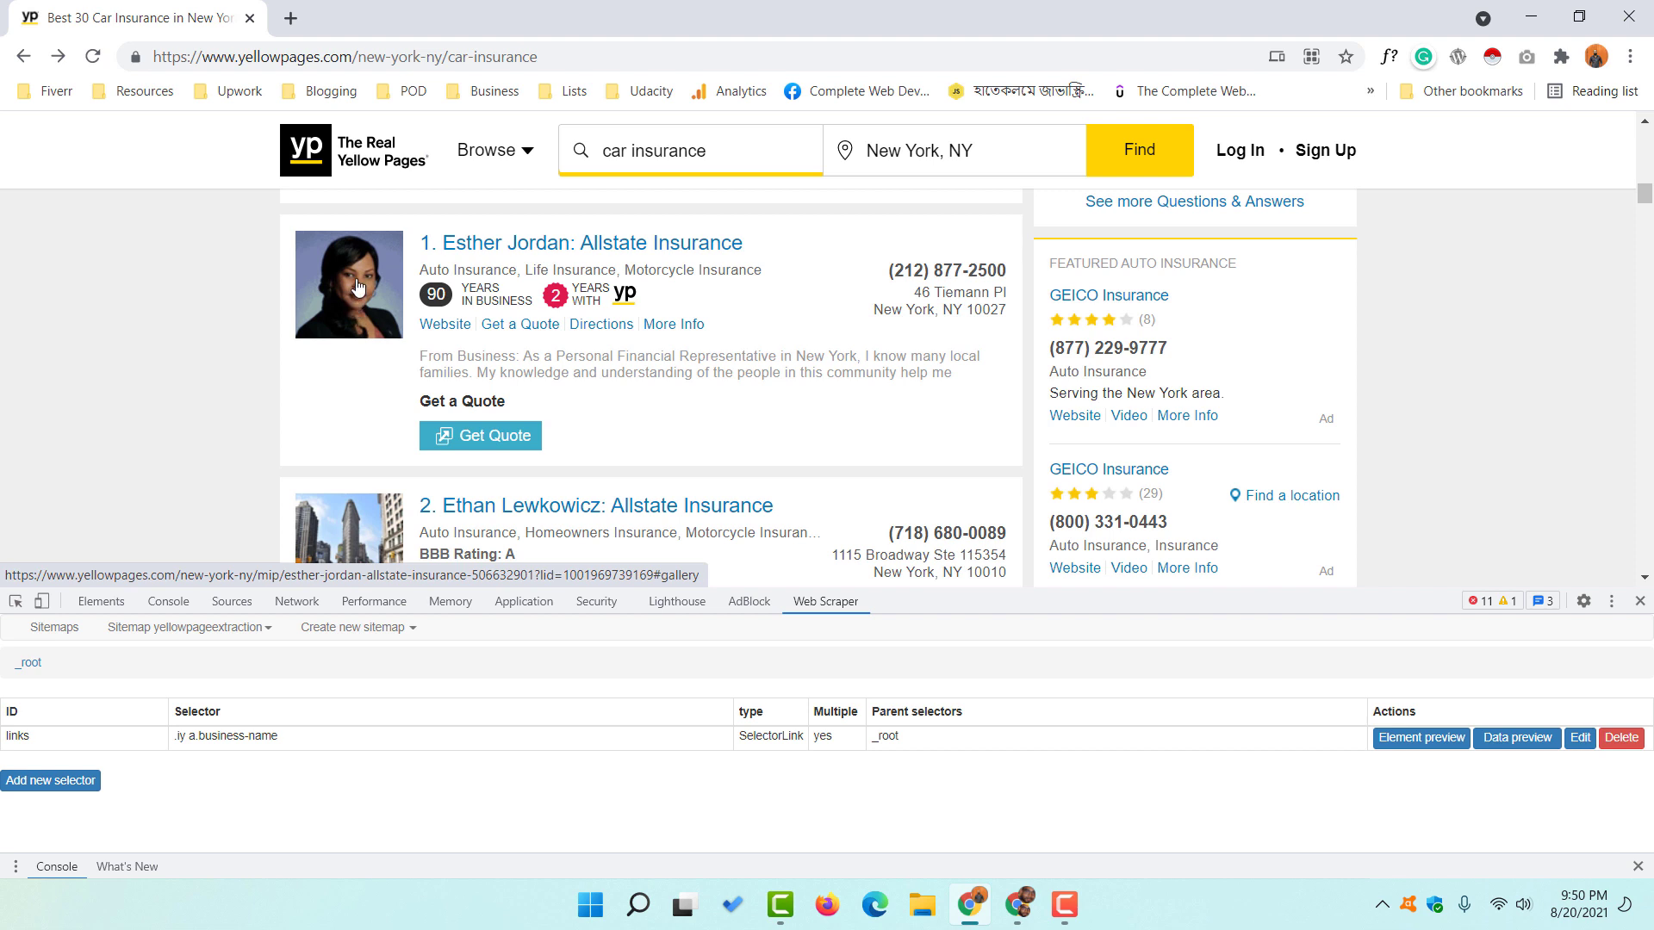
{"action": "left_click", "coordinate": [490, 249]}
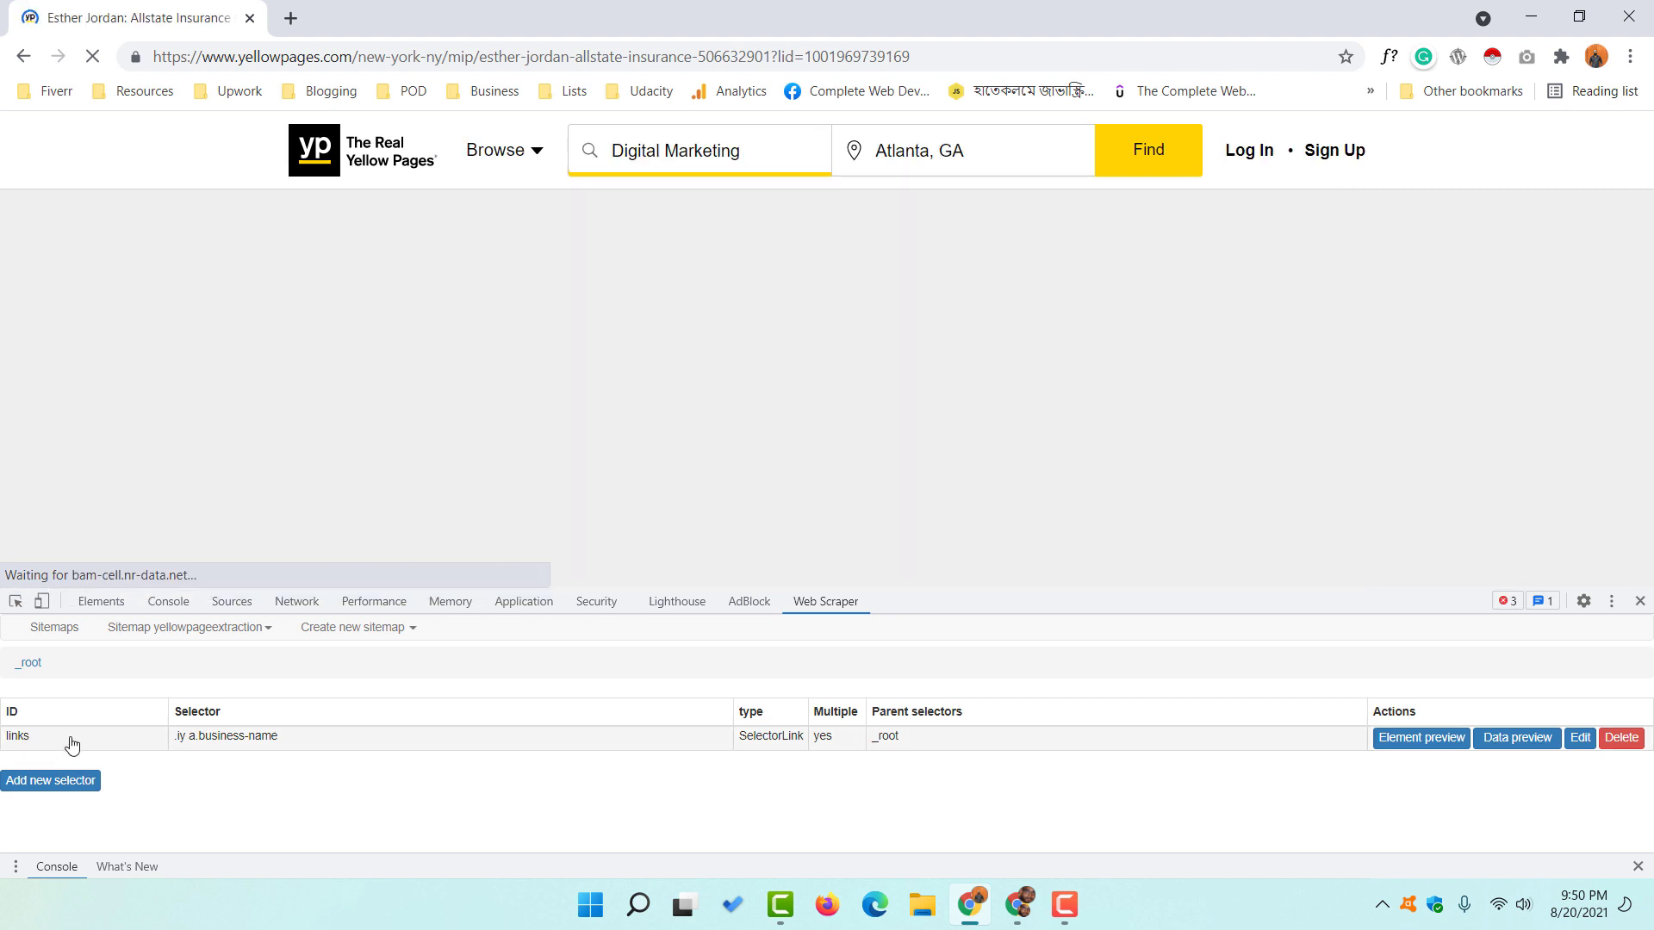
{"action": "left_click", "coordinate": [66, 741]}
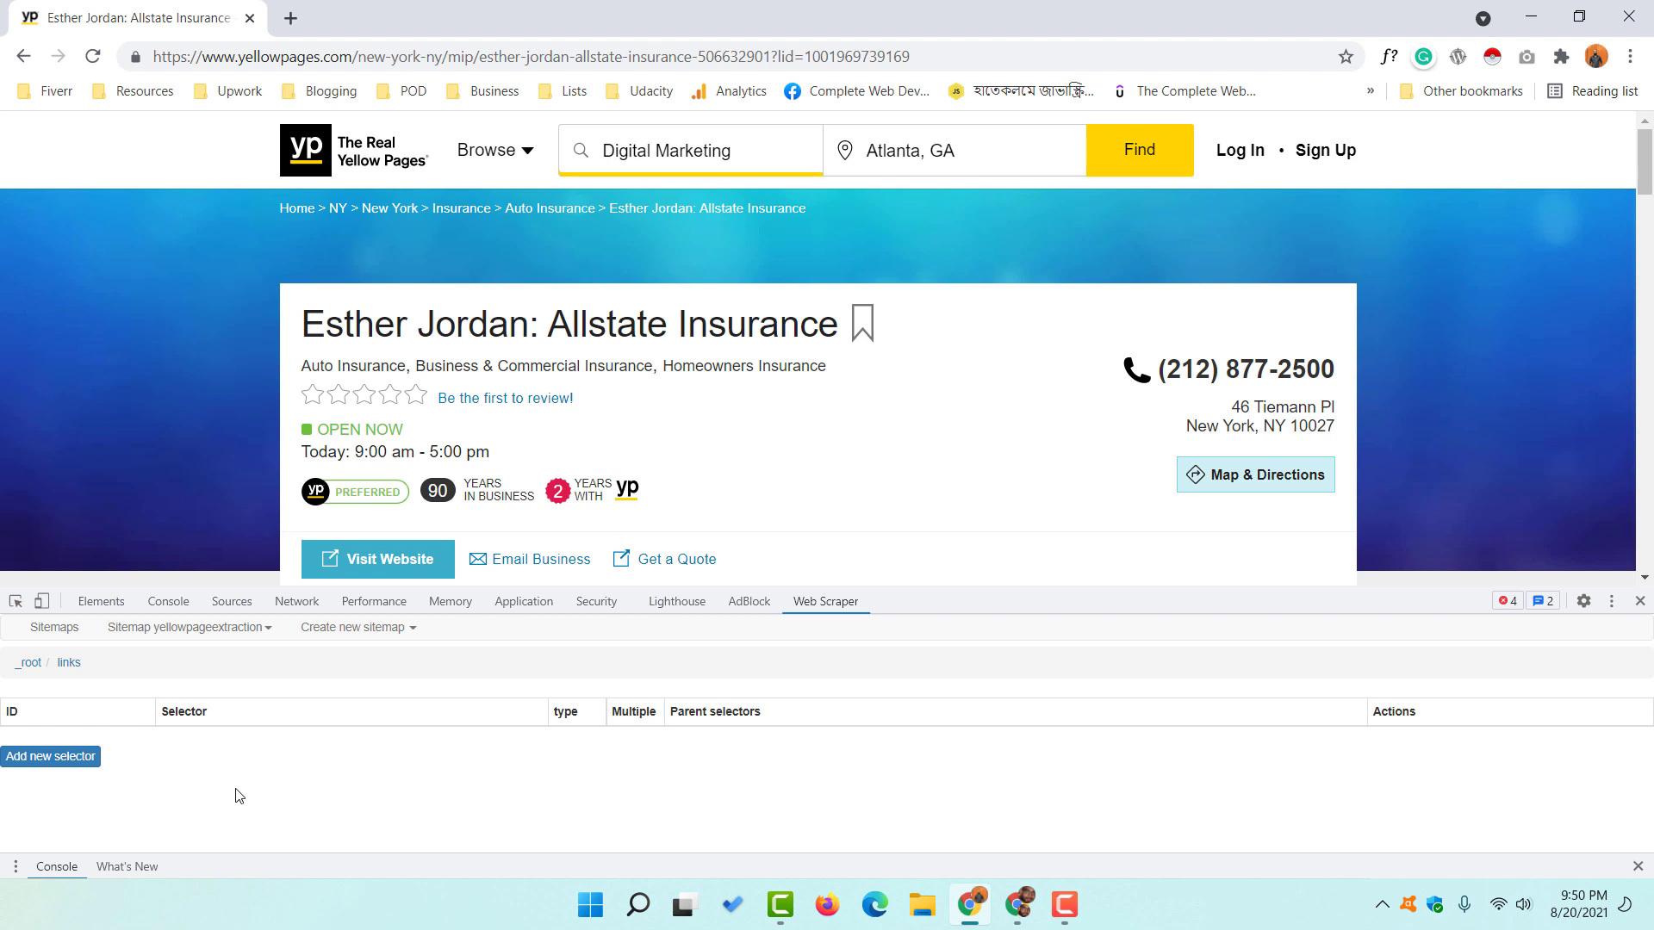
{"action": "left_click", "coordinate": [26, 760]}
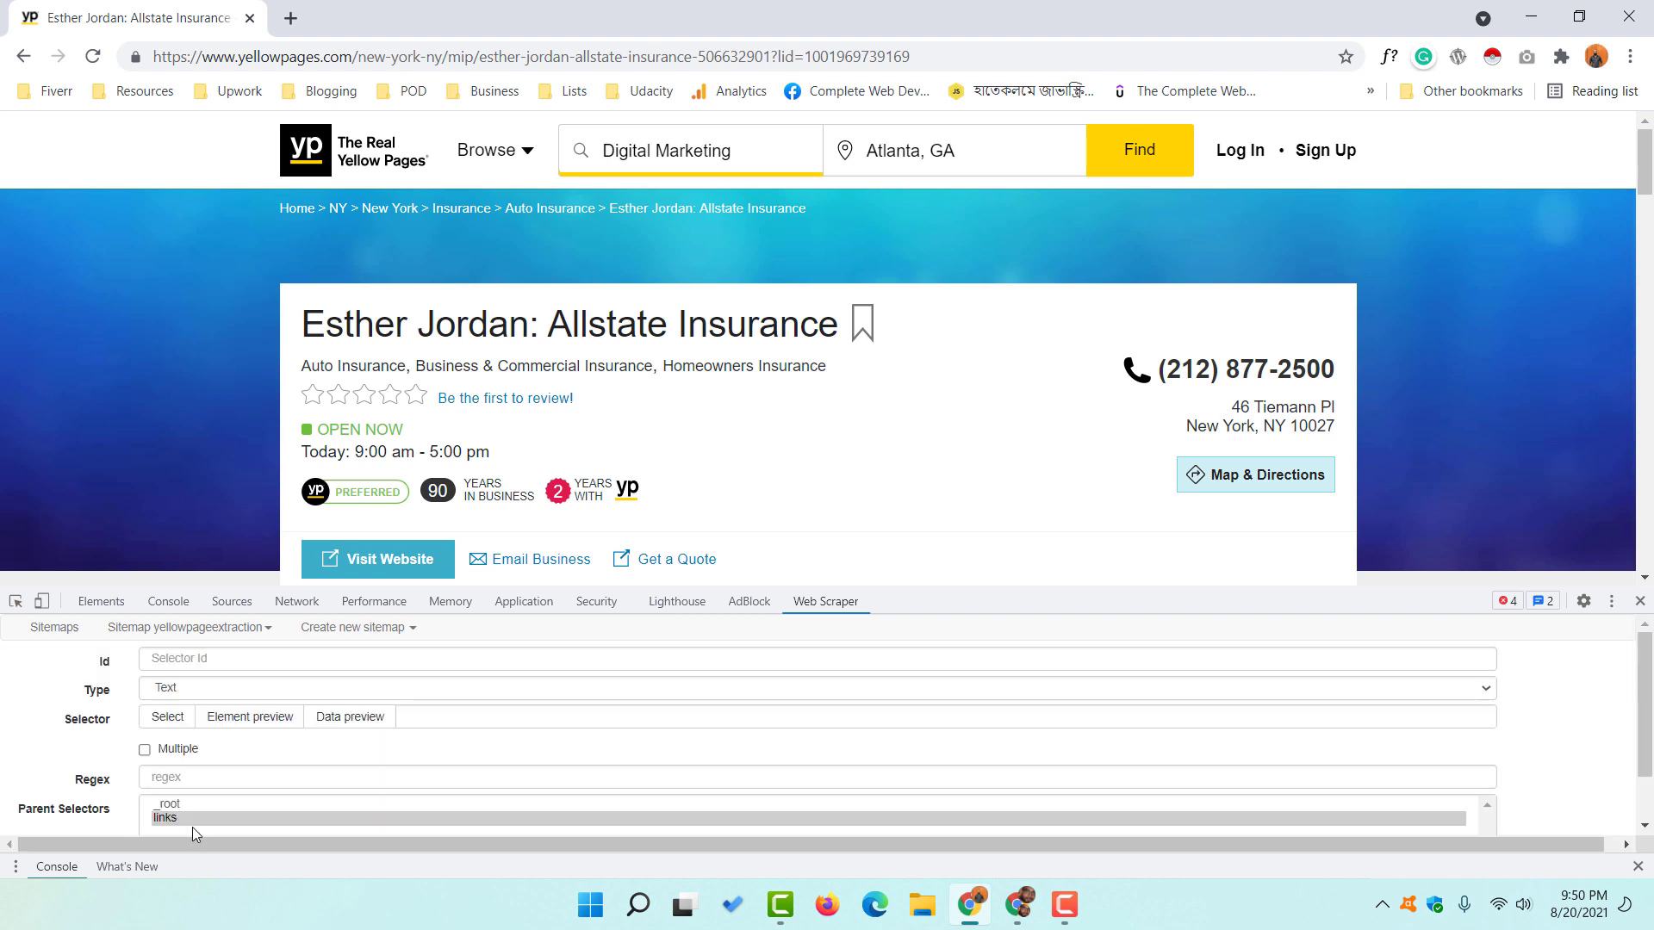
- Create and save a 'Name' text selector targeting the h1 business title
{"action": "left_click", "coordinate": [257, 654]}
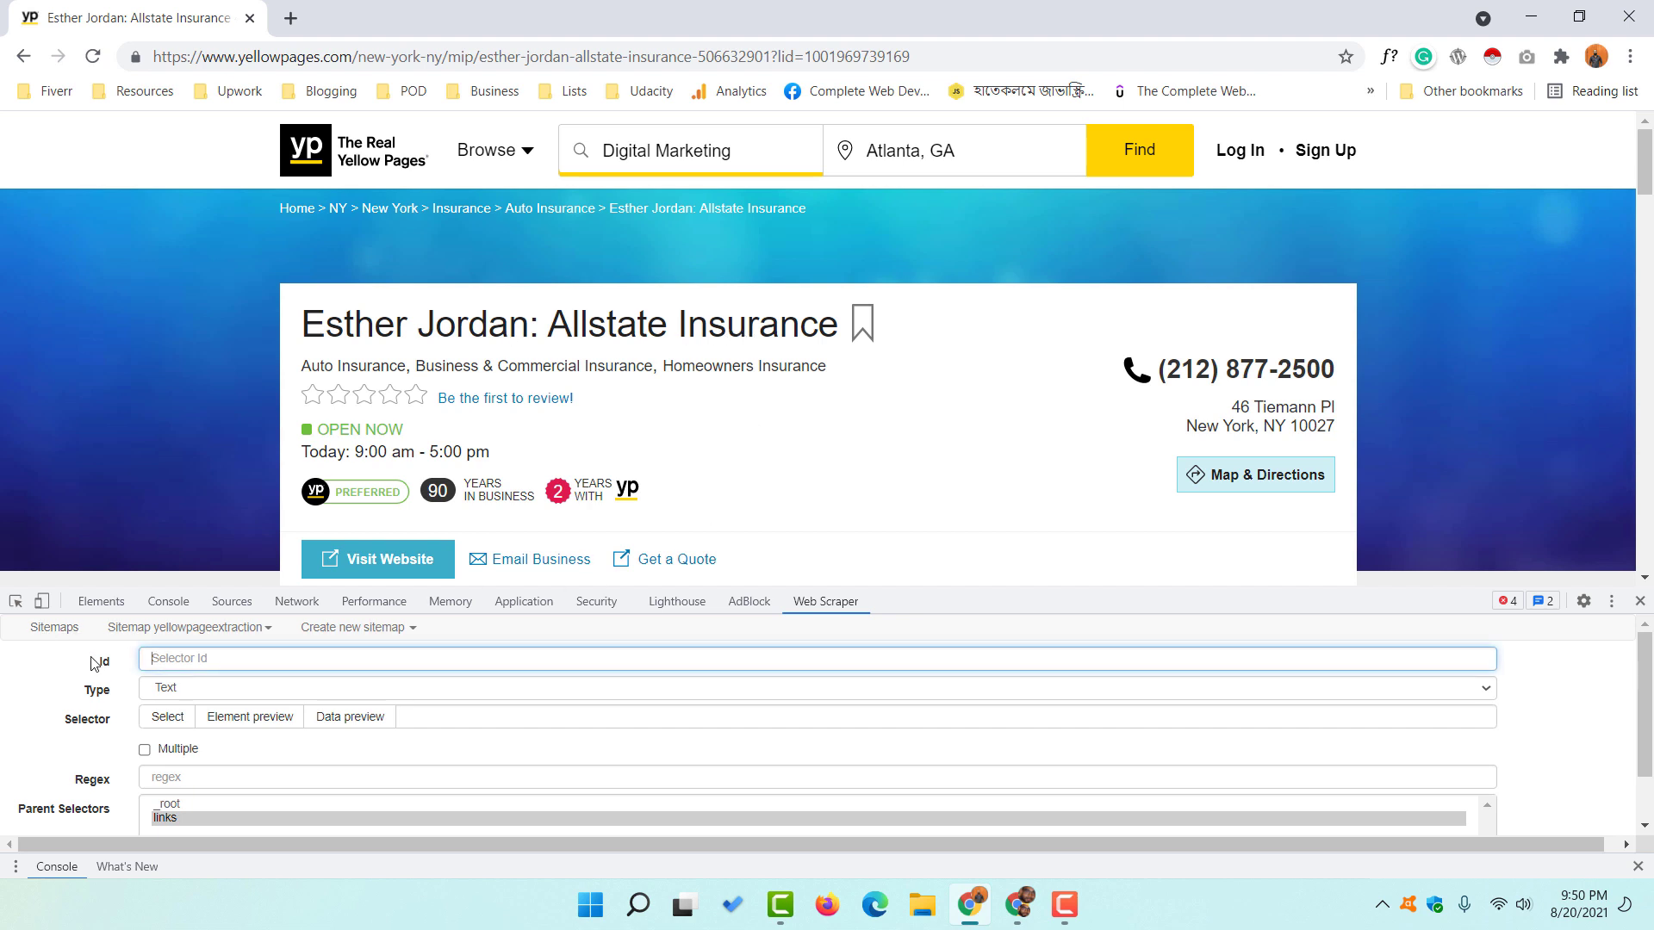
{"action": "type", "text": "Busin"}
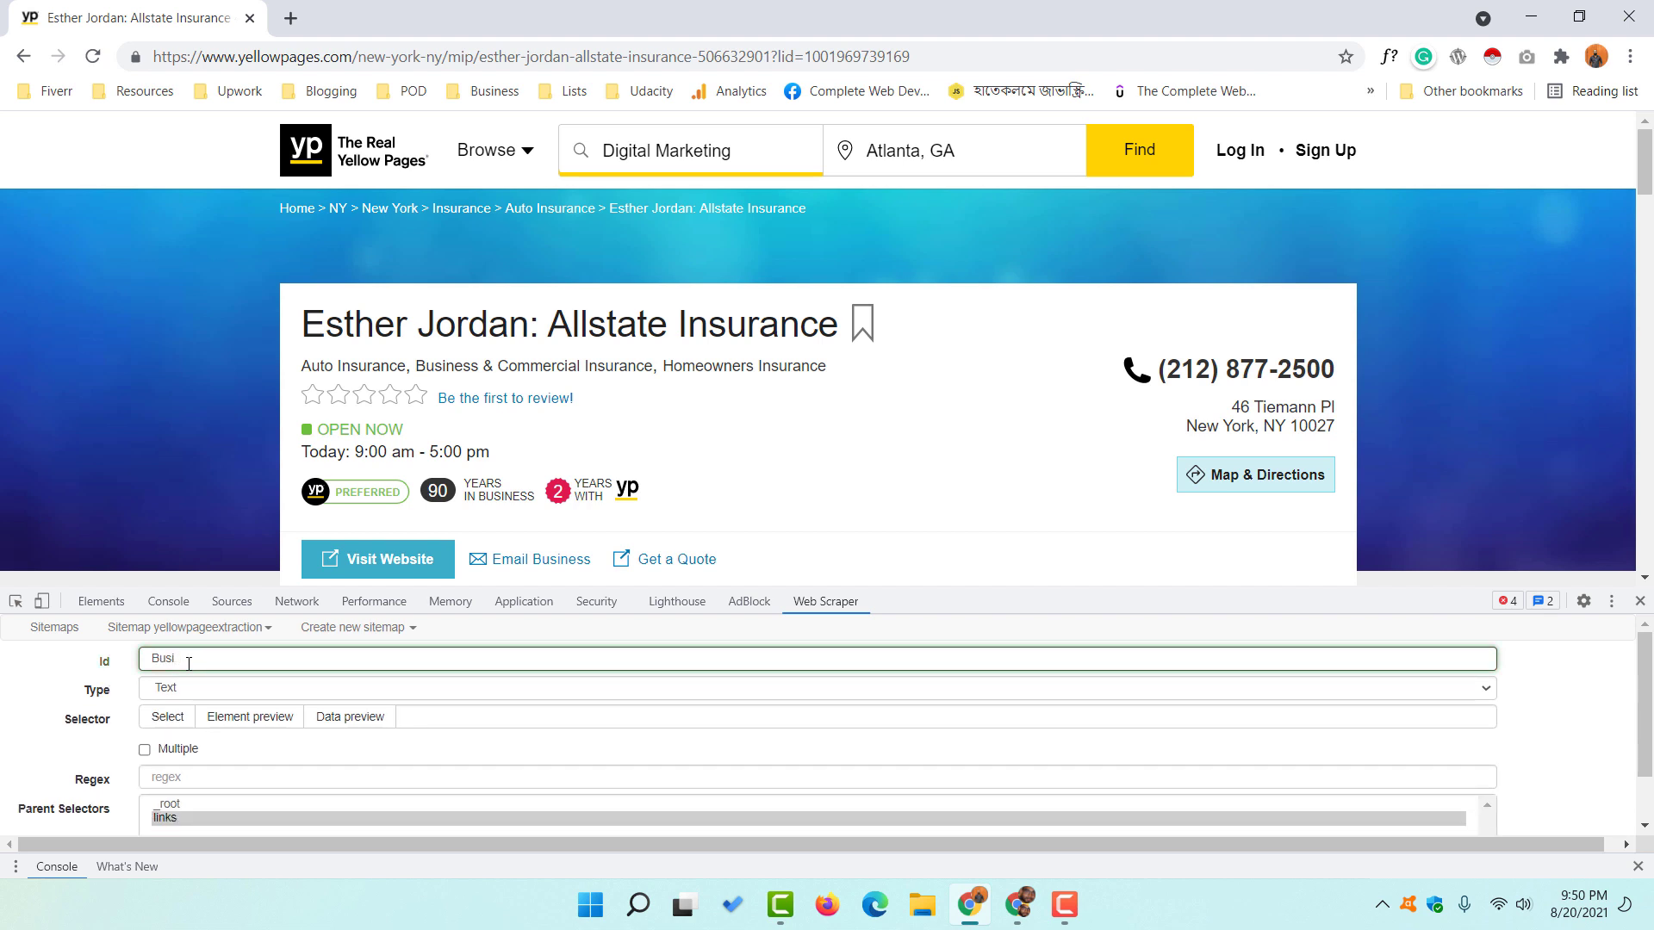
{"action": "key", "text": "BackSpace"}
{"action": "key", "text": "BackSpace"}
{"action": "key", "text": "BackSpace"}
{"action": "key", "text": "BackSpace"}
{"action": "type", "text": "Name"}
{"action": "left_click", "coordinate": [167, 717]}
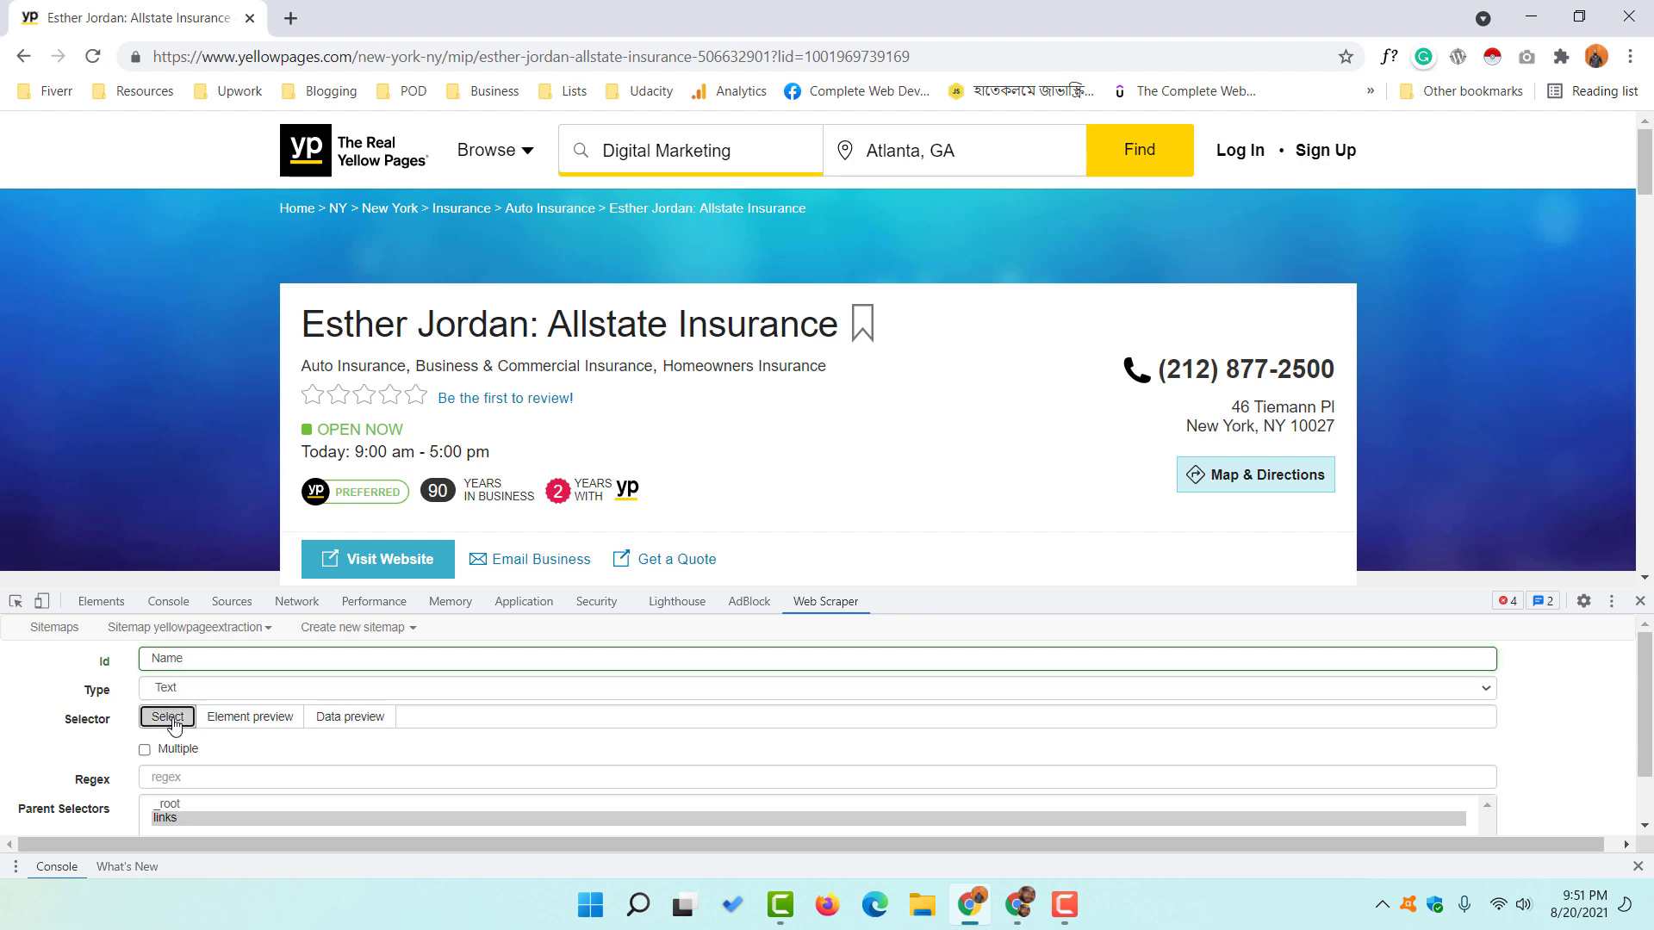
{"action": "left_click", "coordinate": [459, 329]}
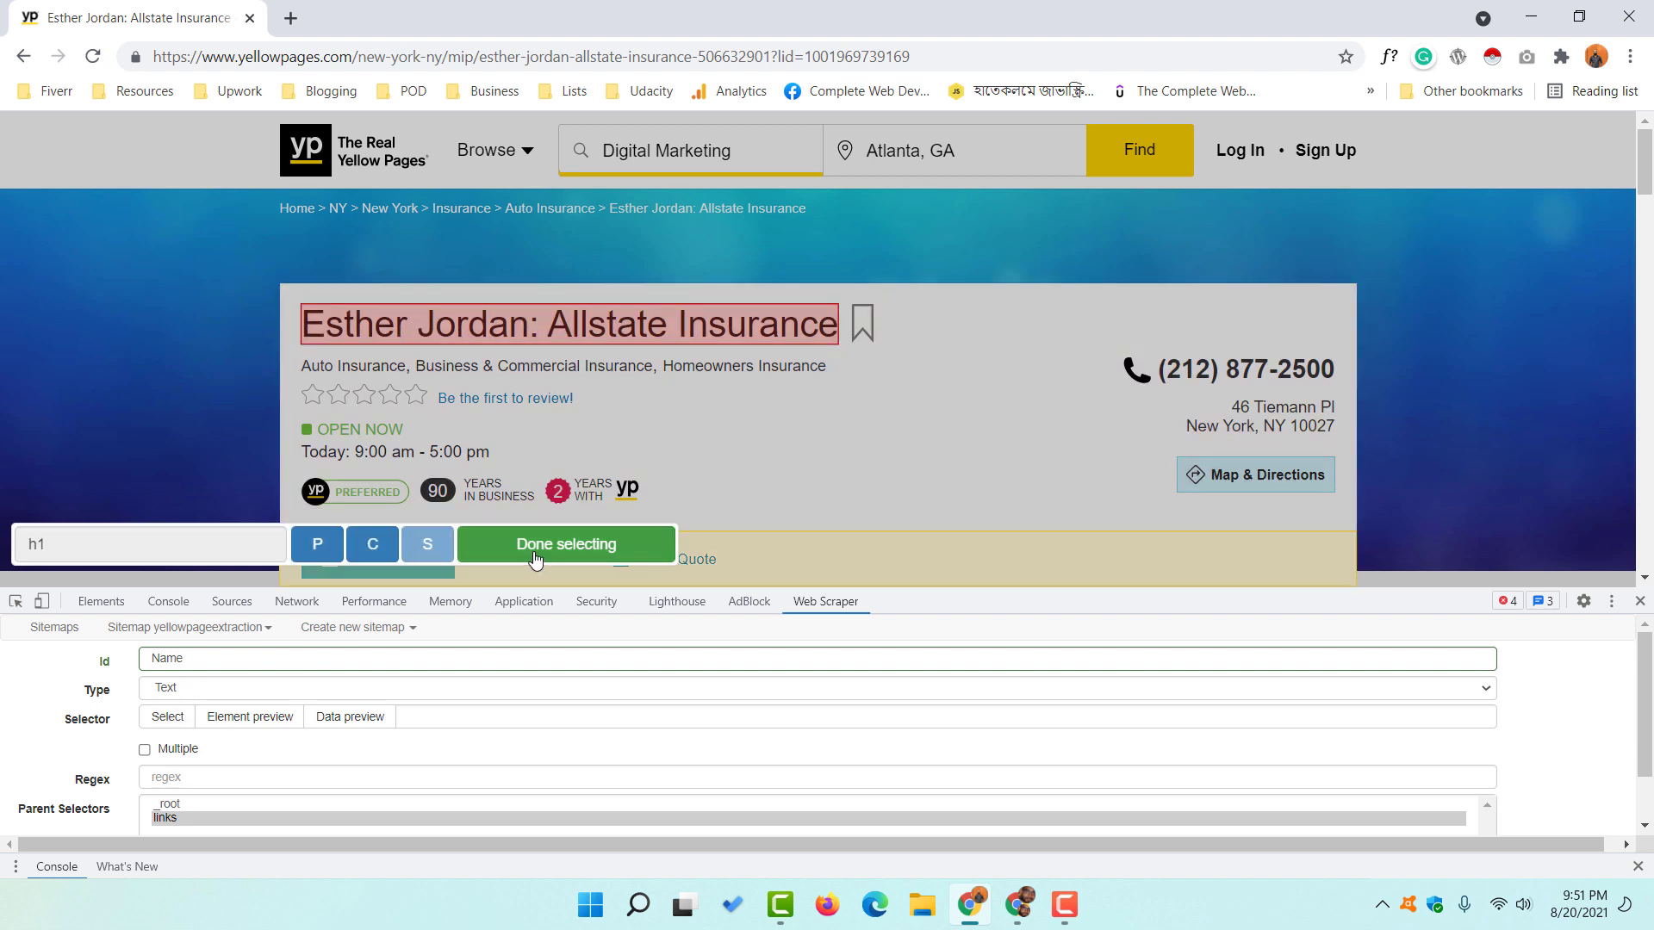
{"action": "left_click", "coordinate": [591, 554]}
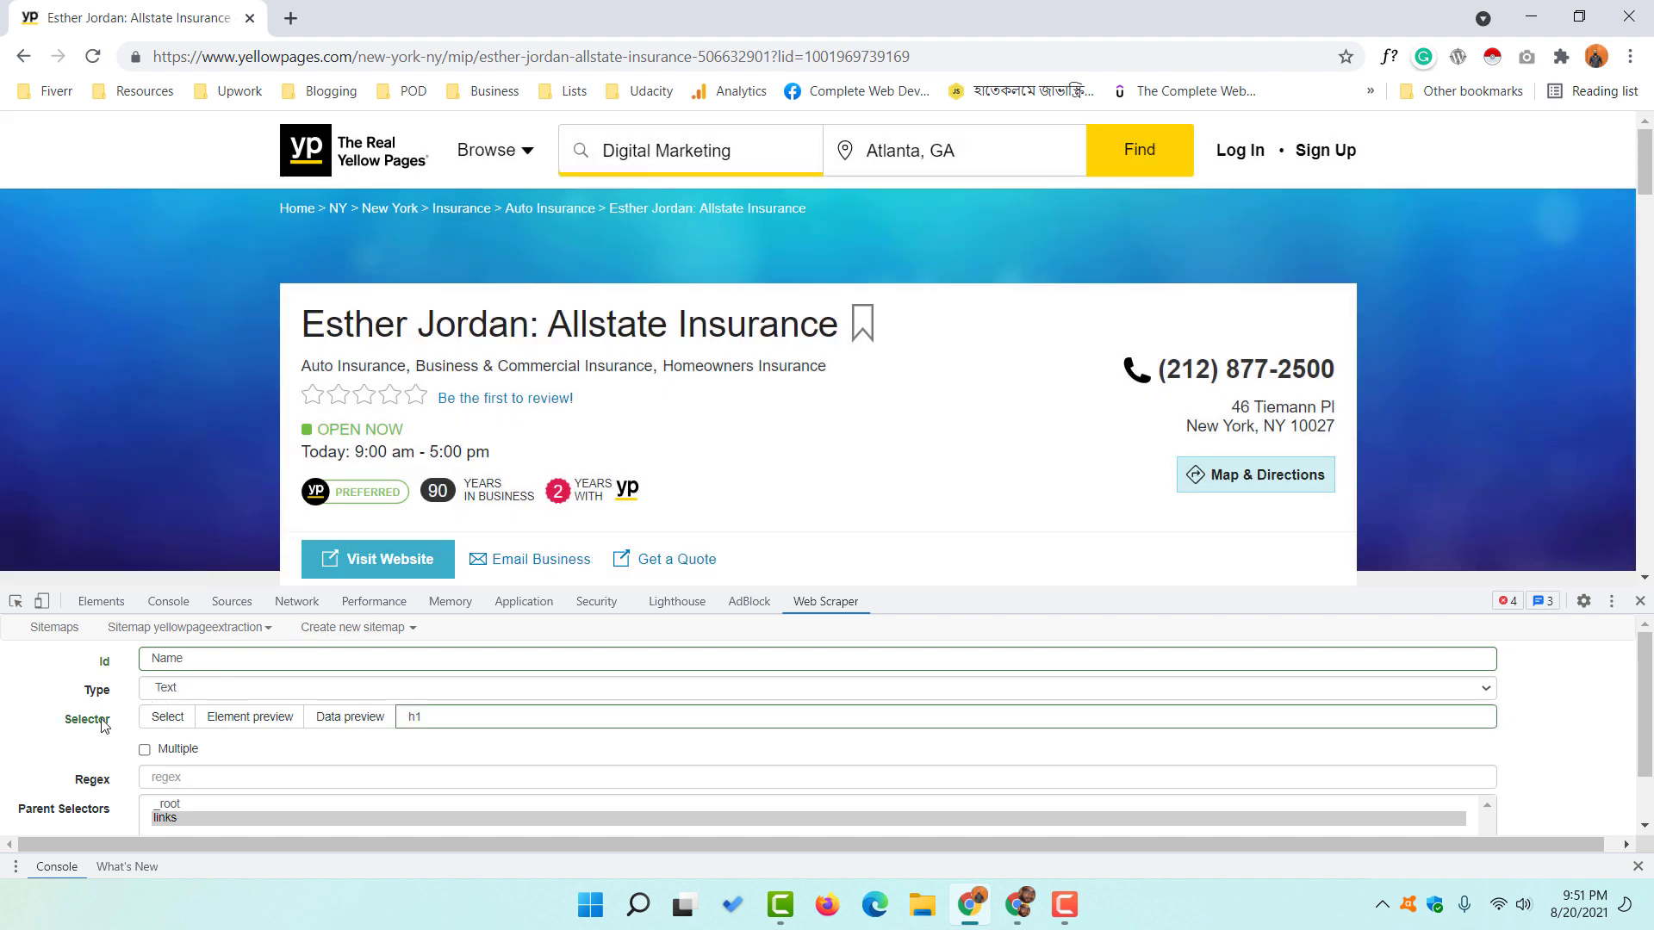
{"action": "scroll", "coordinate": [95, 750], "scroll_direction": "down", "scroll_amount": 2}
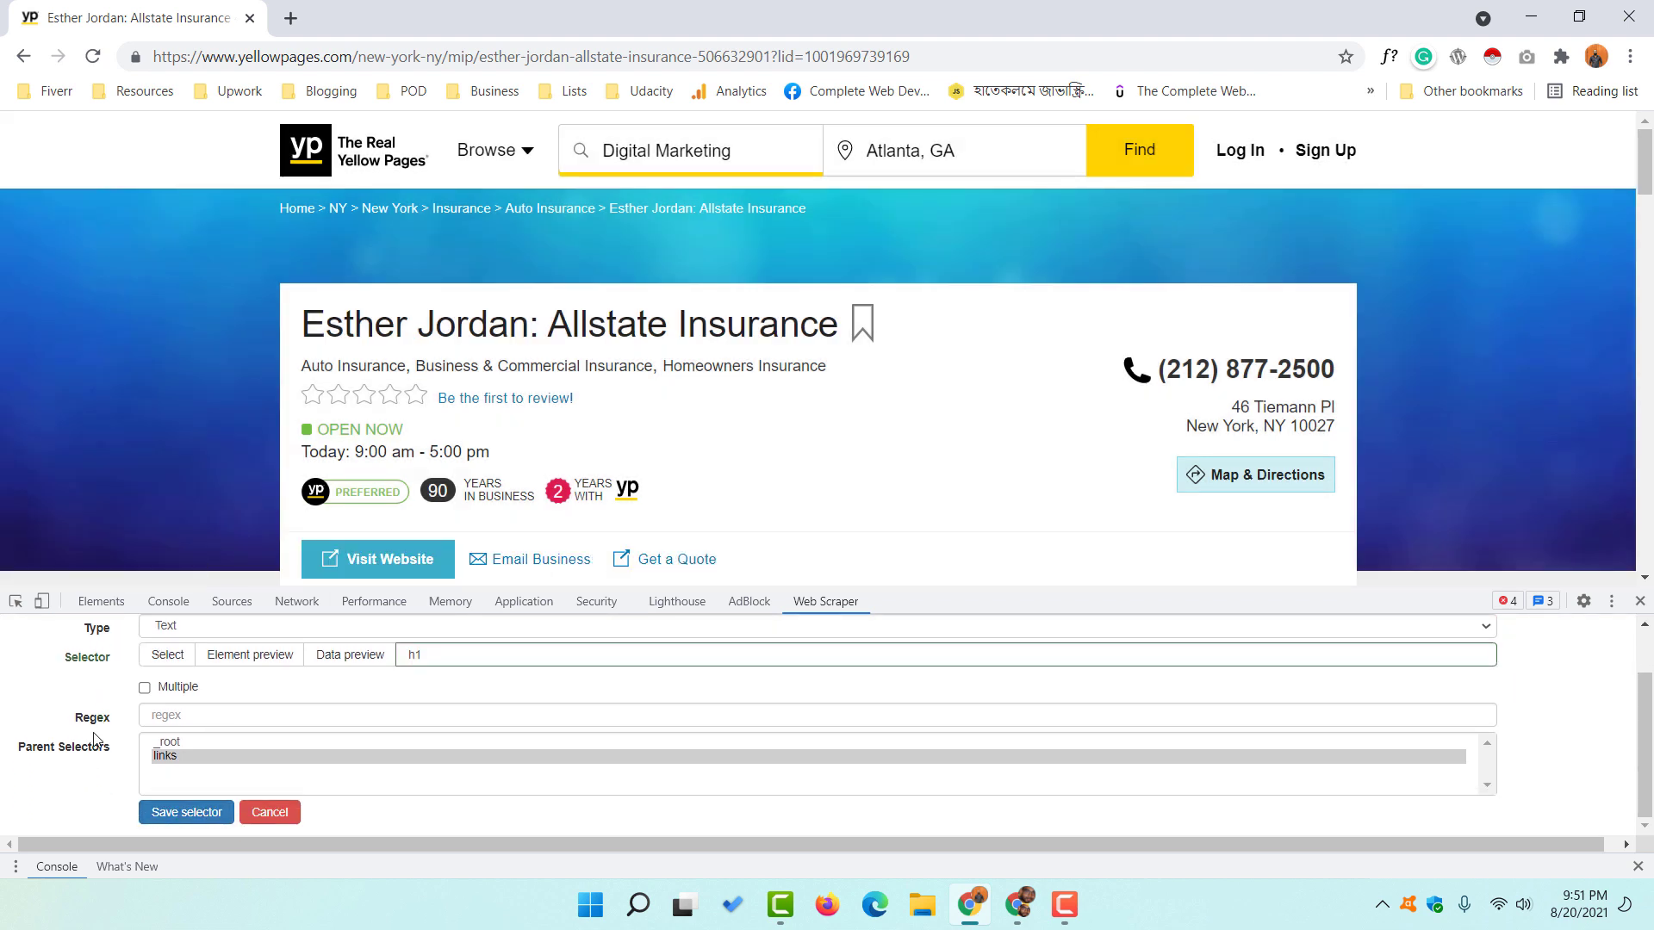
{"action": "left_click", "coordinate": [164, 825]}
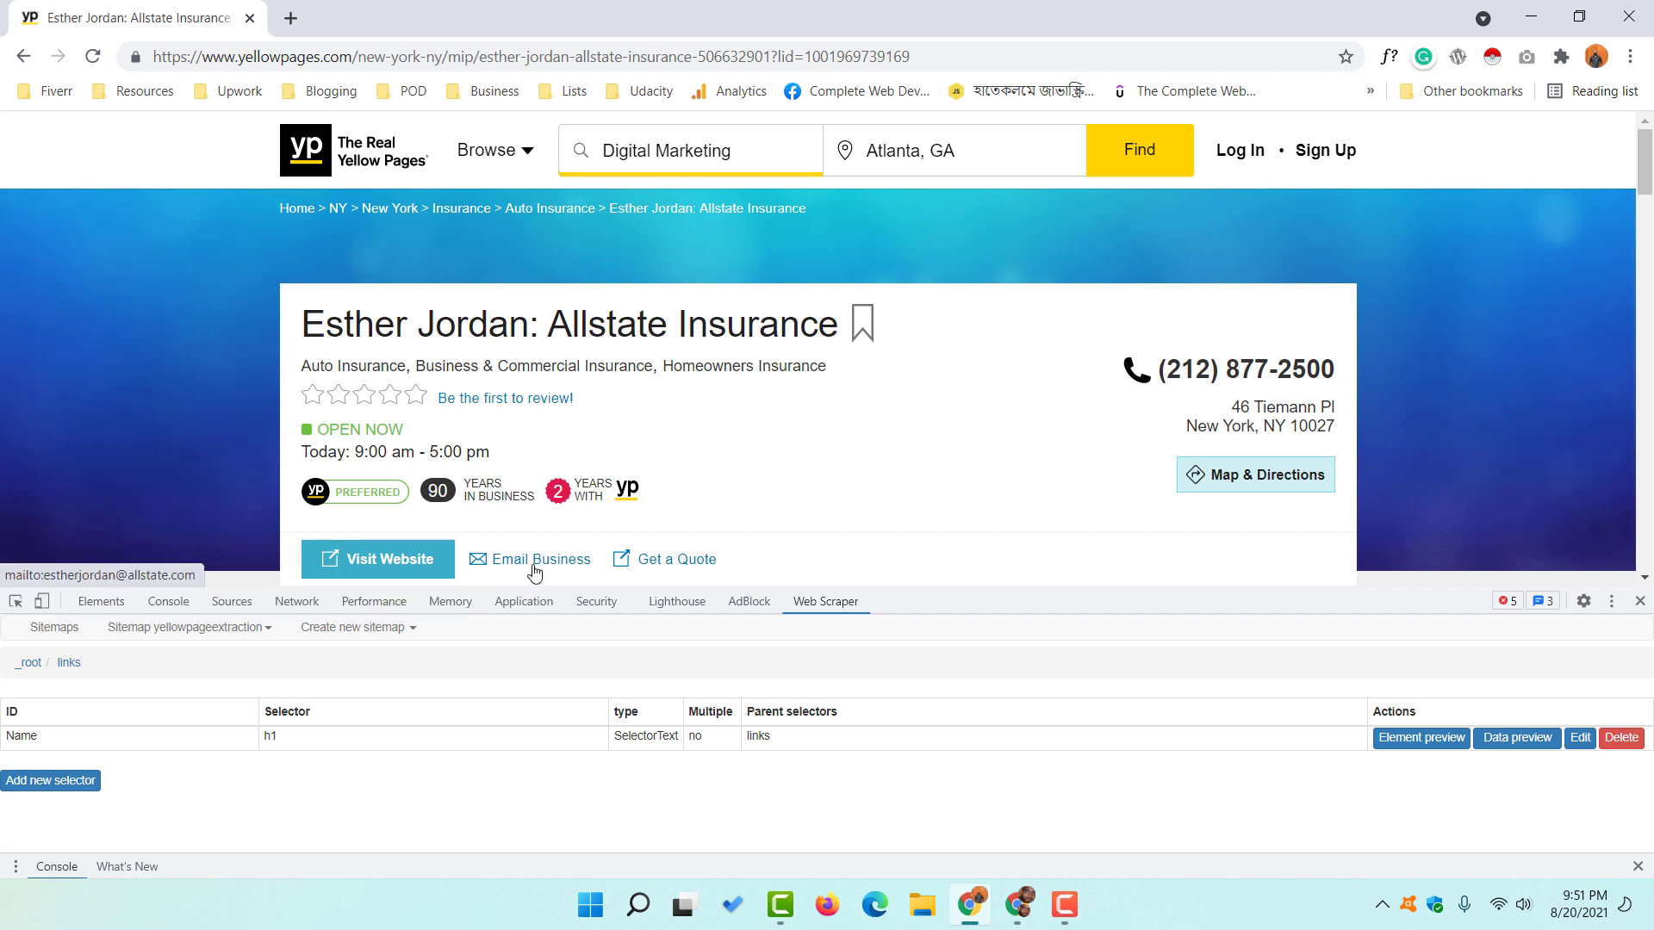
- Create and save a 'Phone' text selector targeting the p.phone number
{"action": "left_click", "coordinate": [74, 780]}
{"action": "left_click", "coordinate": [247, 659]}
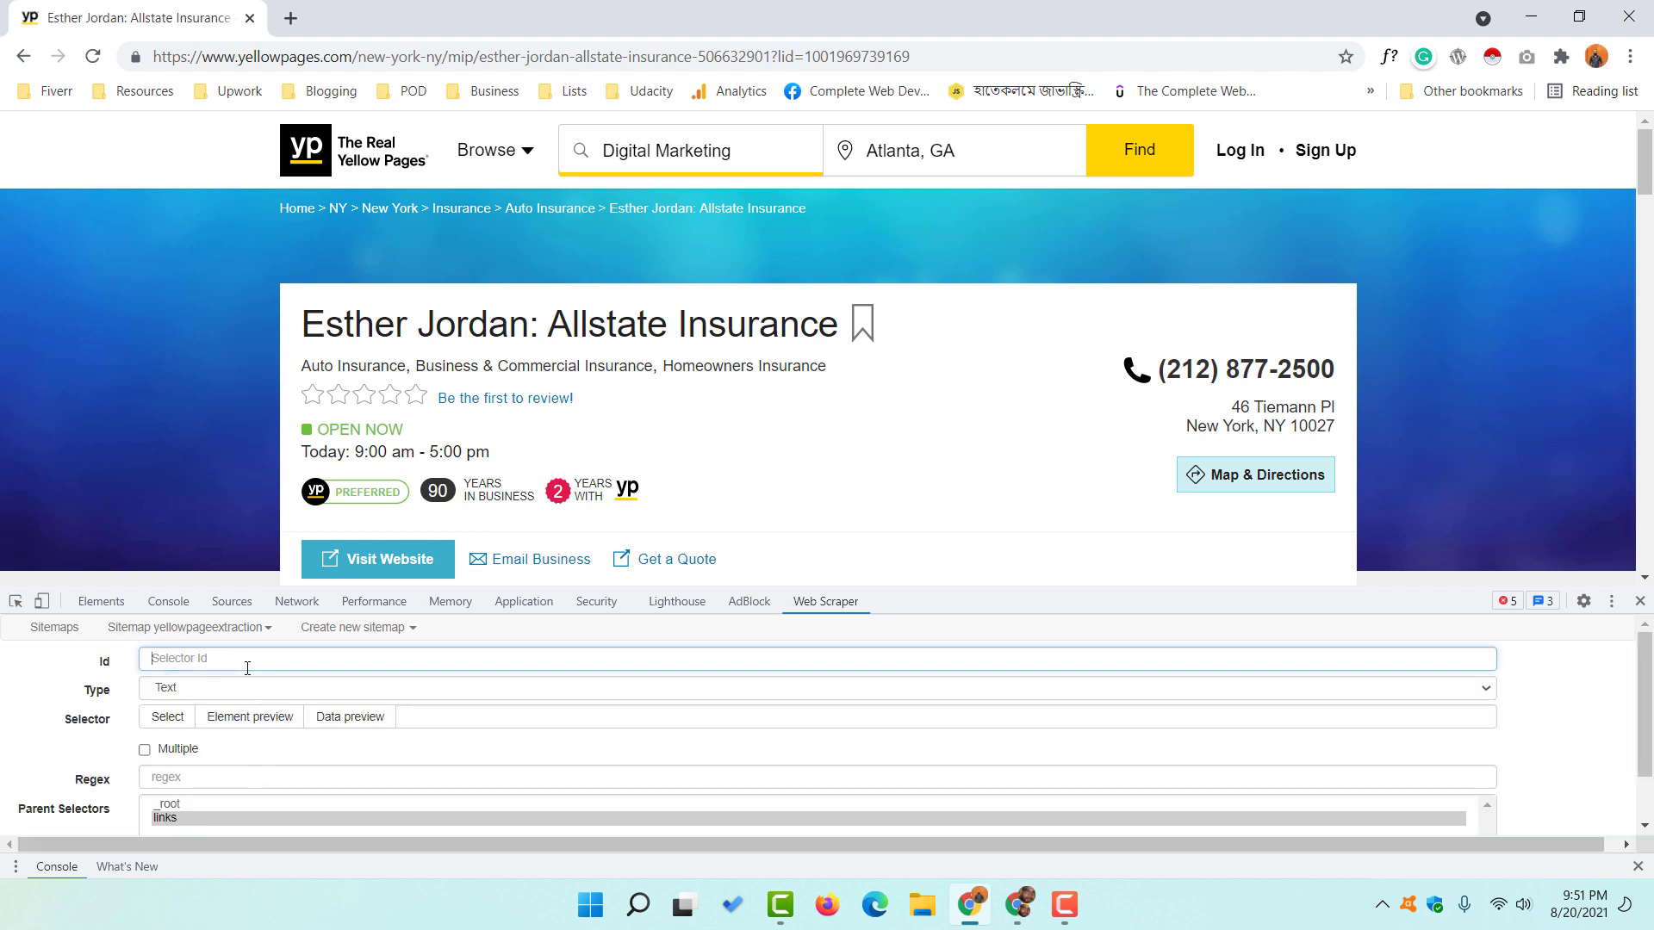
{"action": "type", "text": "Phone"}
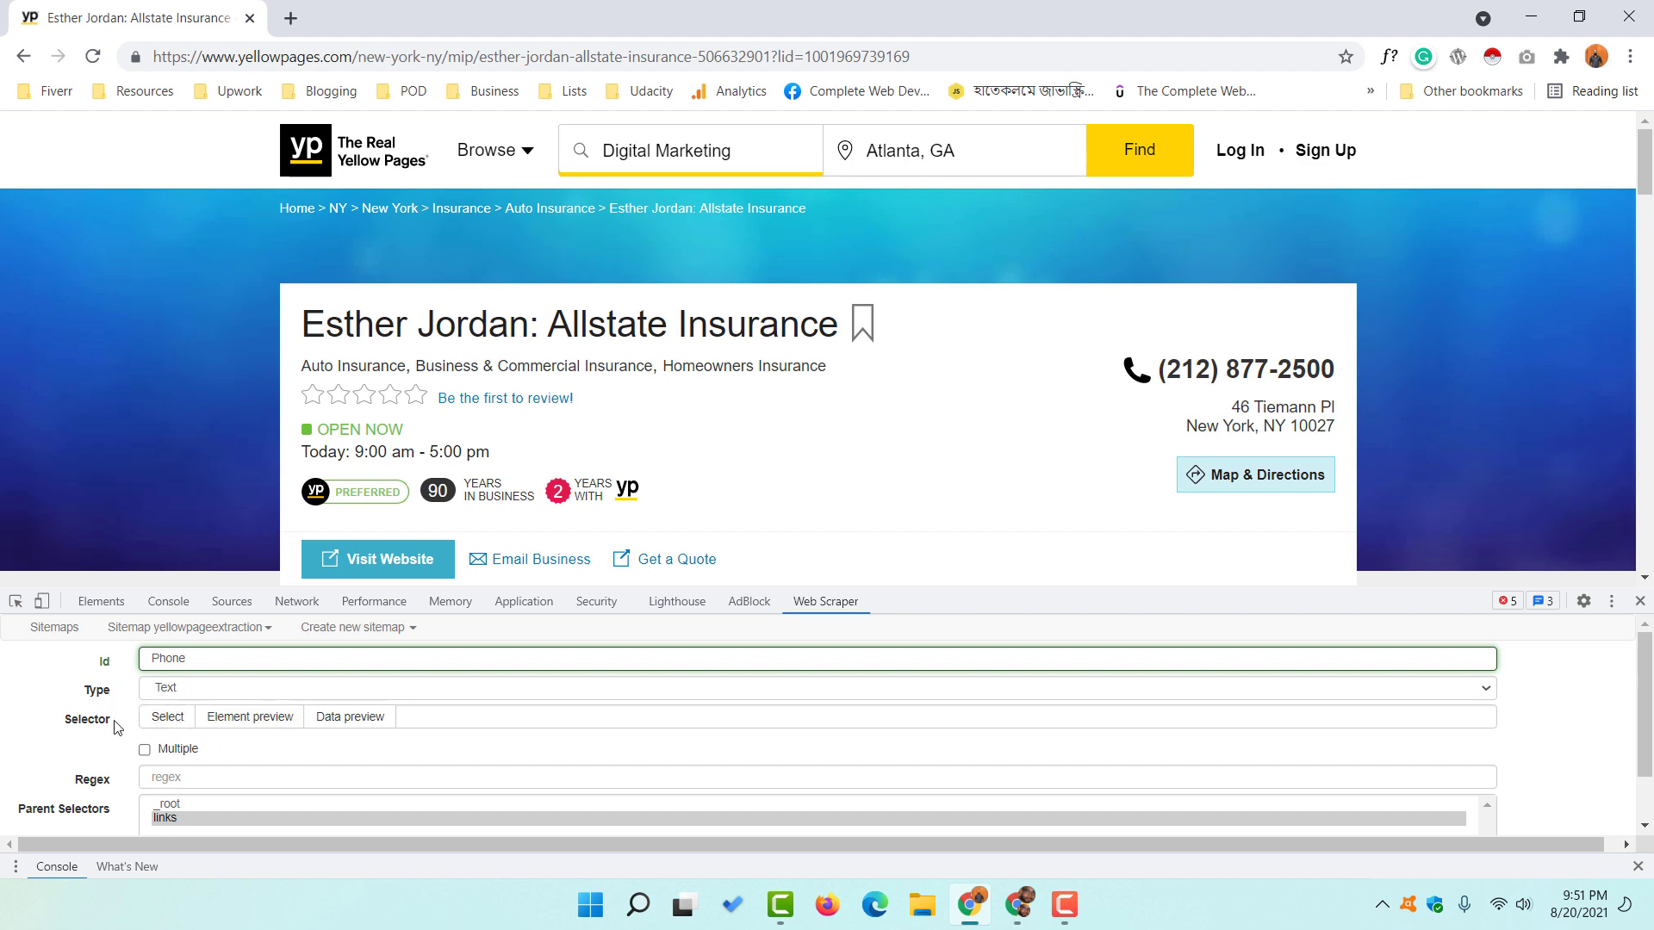
{"action": "left_click", "coordinate": [167, 717]}
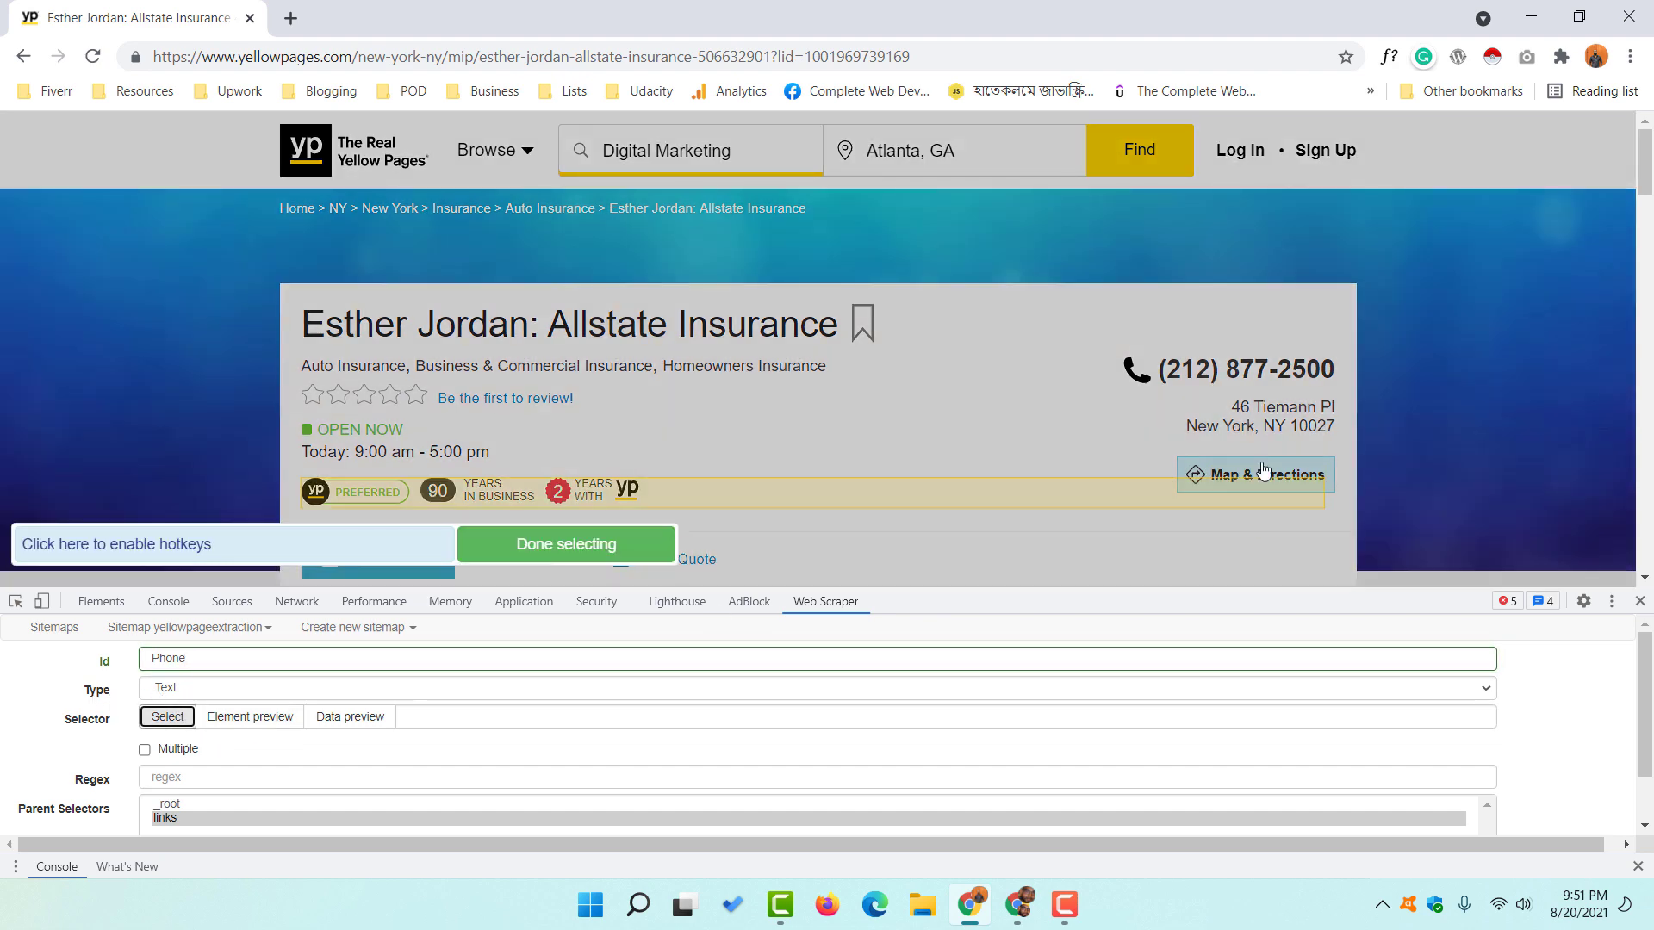
{"action": "left_click", "coordinate": [1204, 379]}
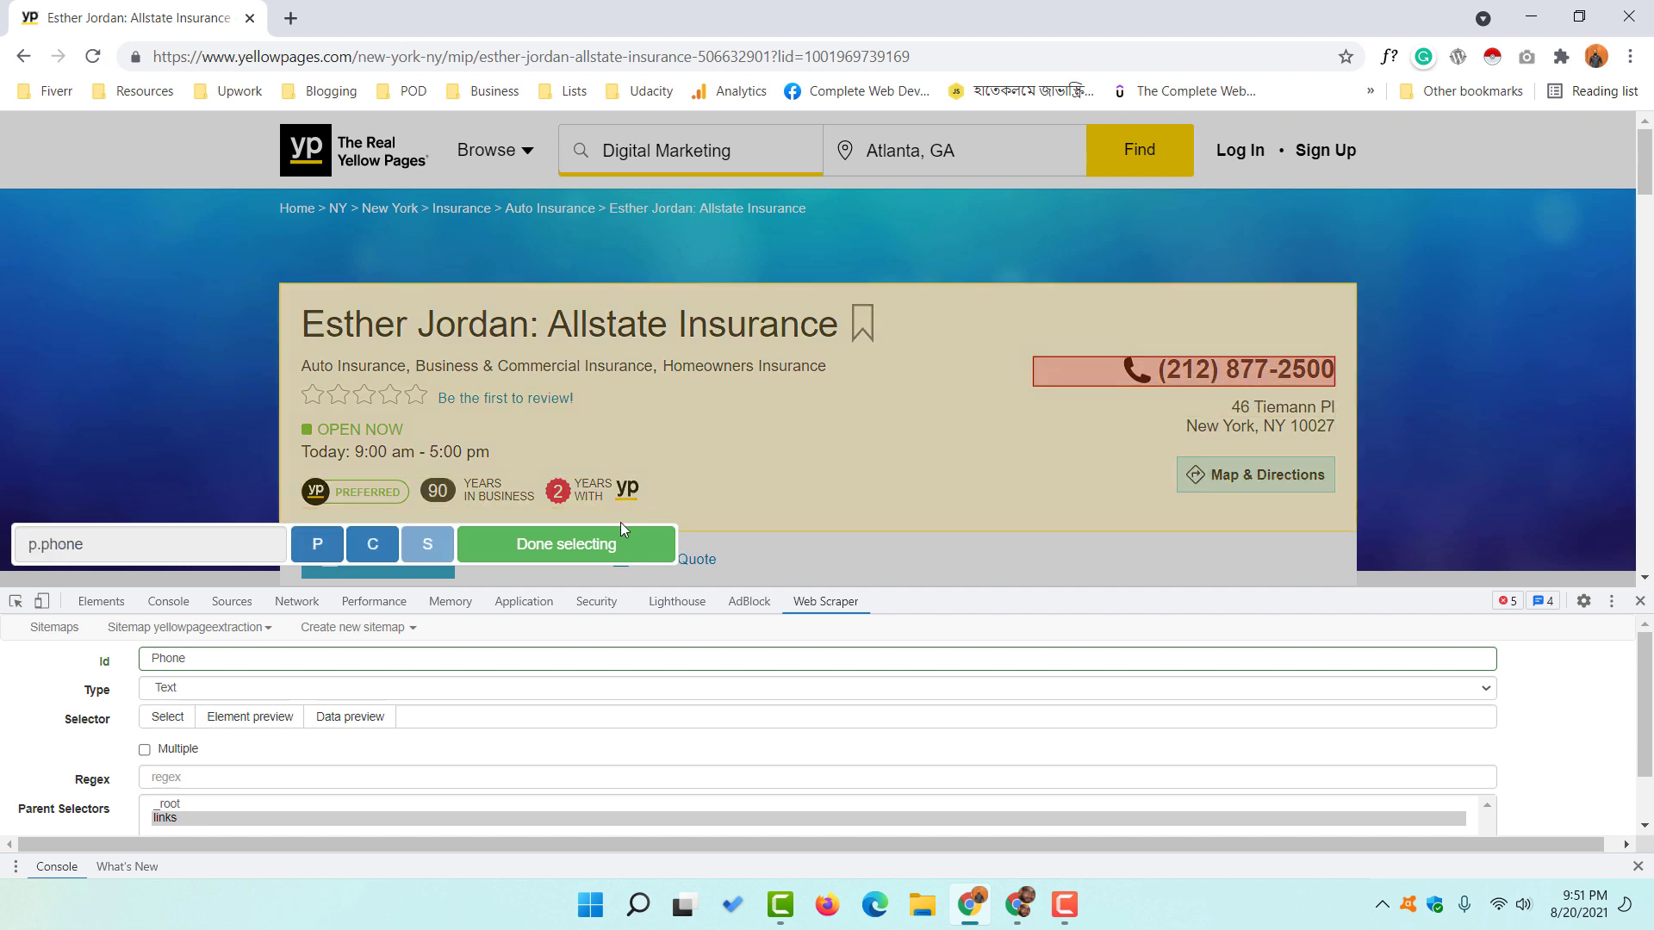
{"action": "left_click", "coordinate": [535, 558]}
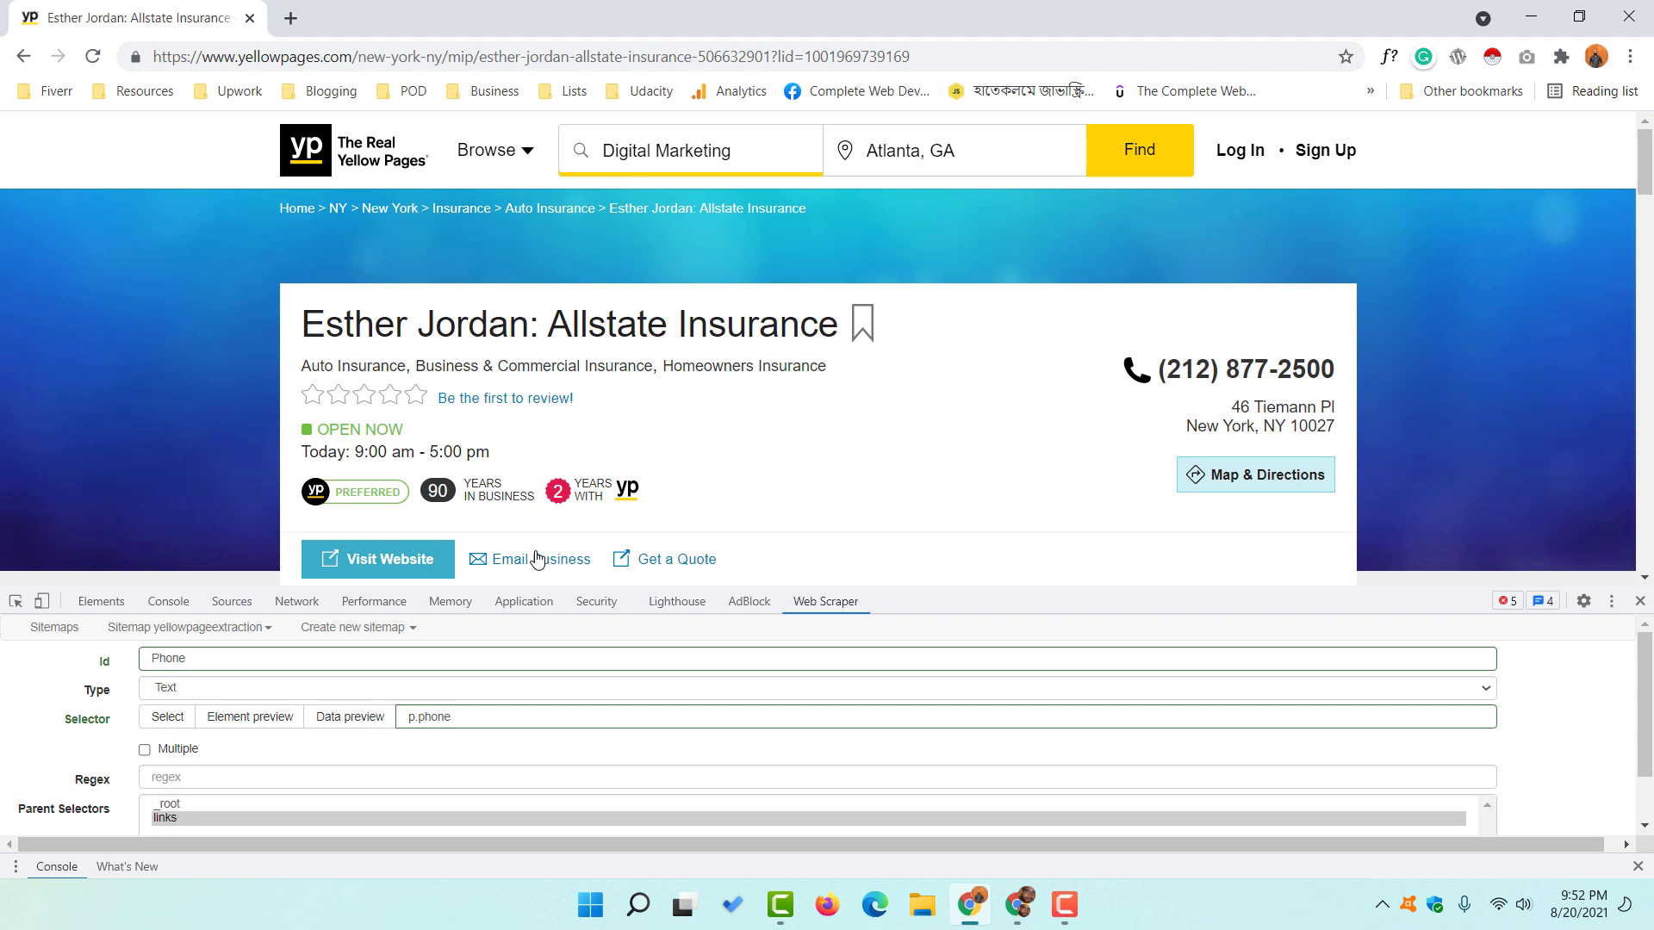
{"action": "scroll", "coordinate": [67, 763], "scroll_direction": "down", "scroll_amount": 1}
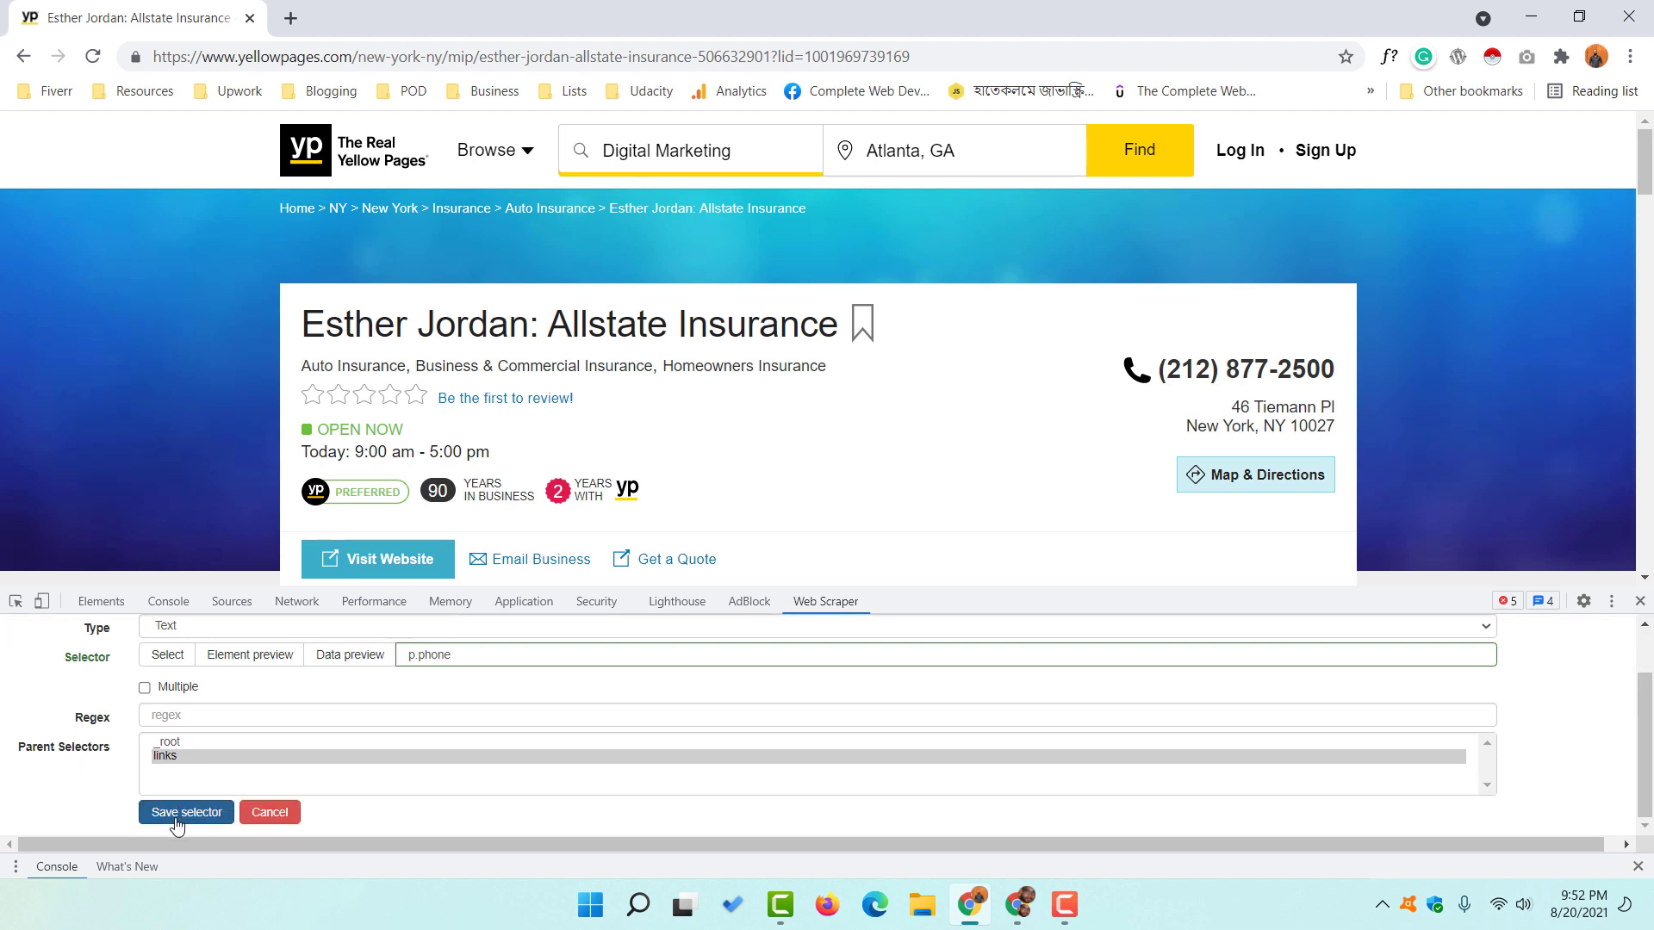
{"action": "left_click", "coordinate": [177, 814]}
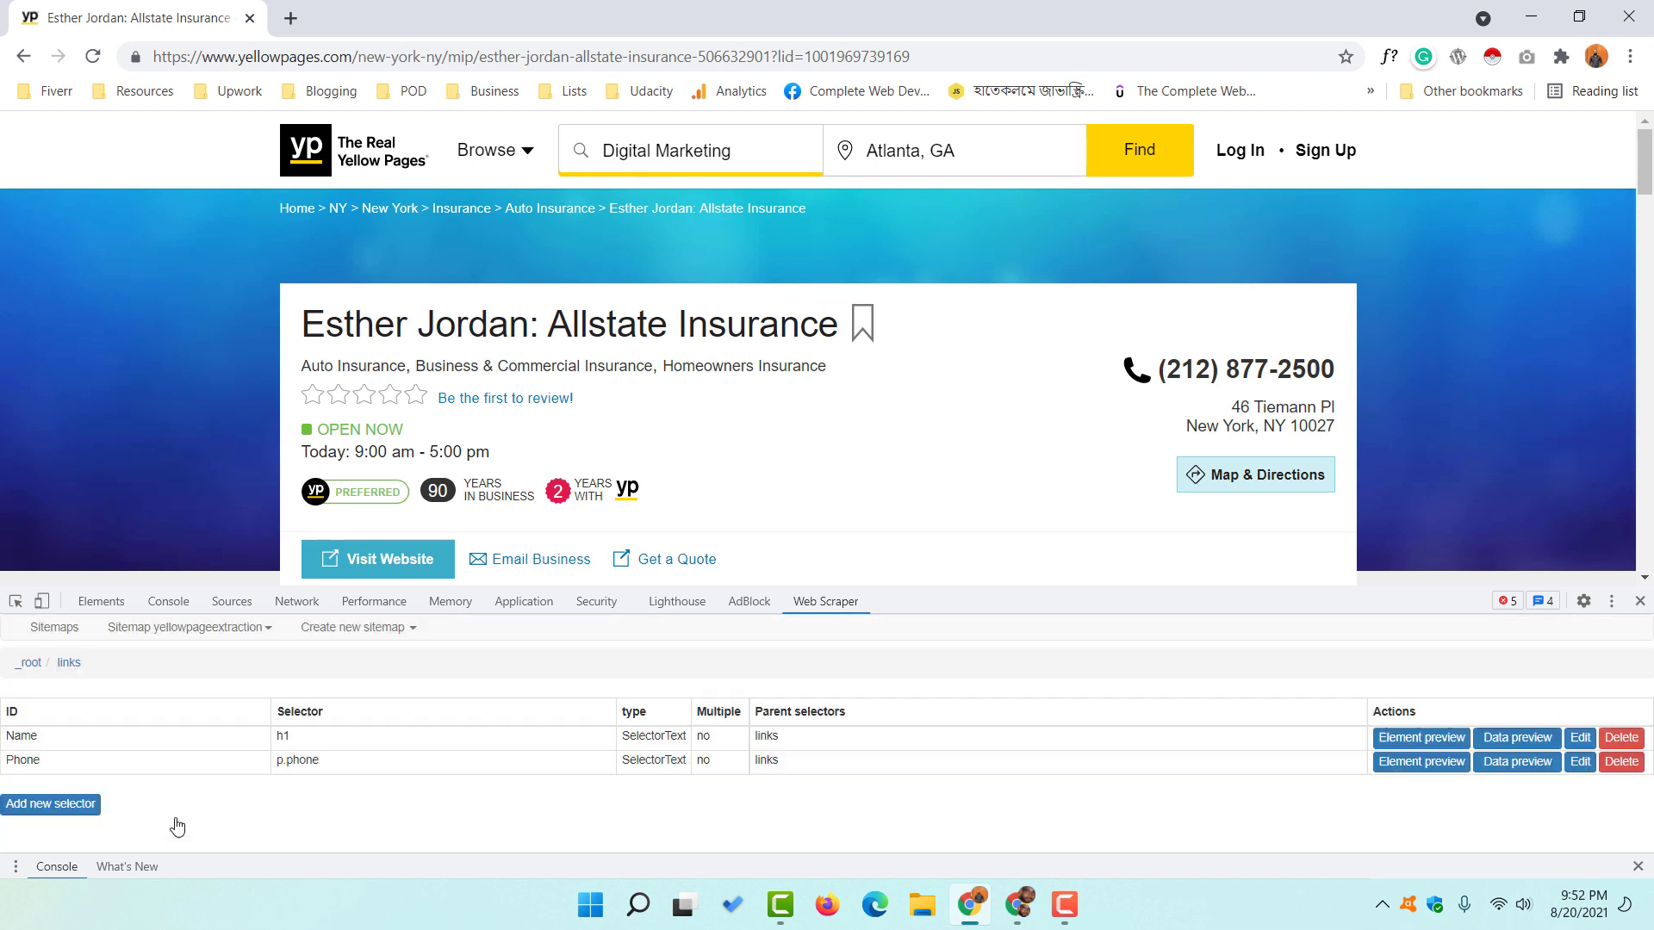
- Add an 'Adress' text selector under links that targets the h2.address street address block
{"action": "left_click", "coordinate": [70, 808]}
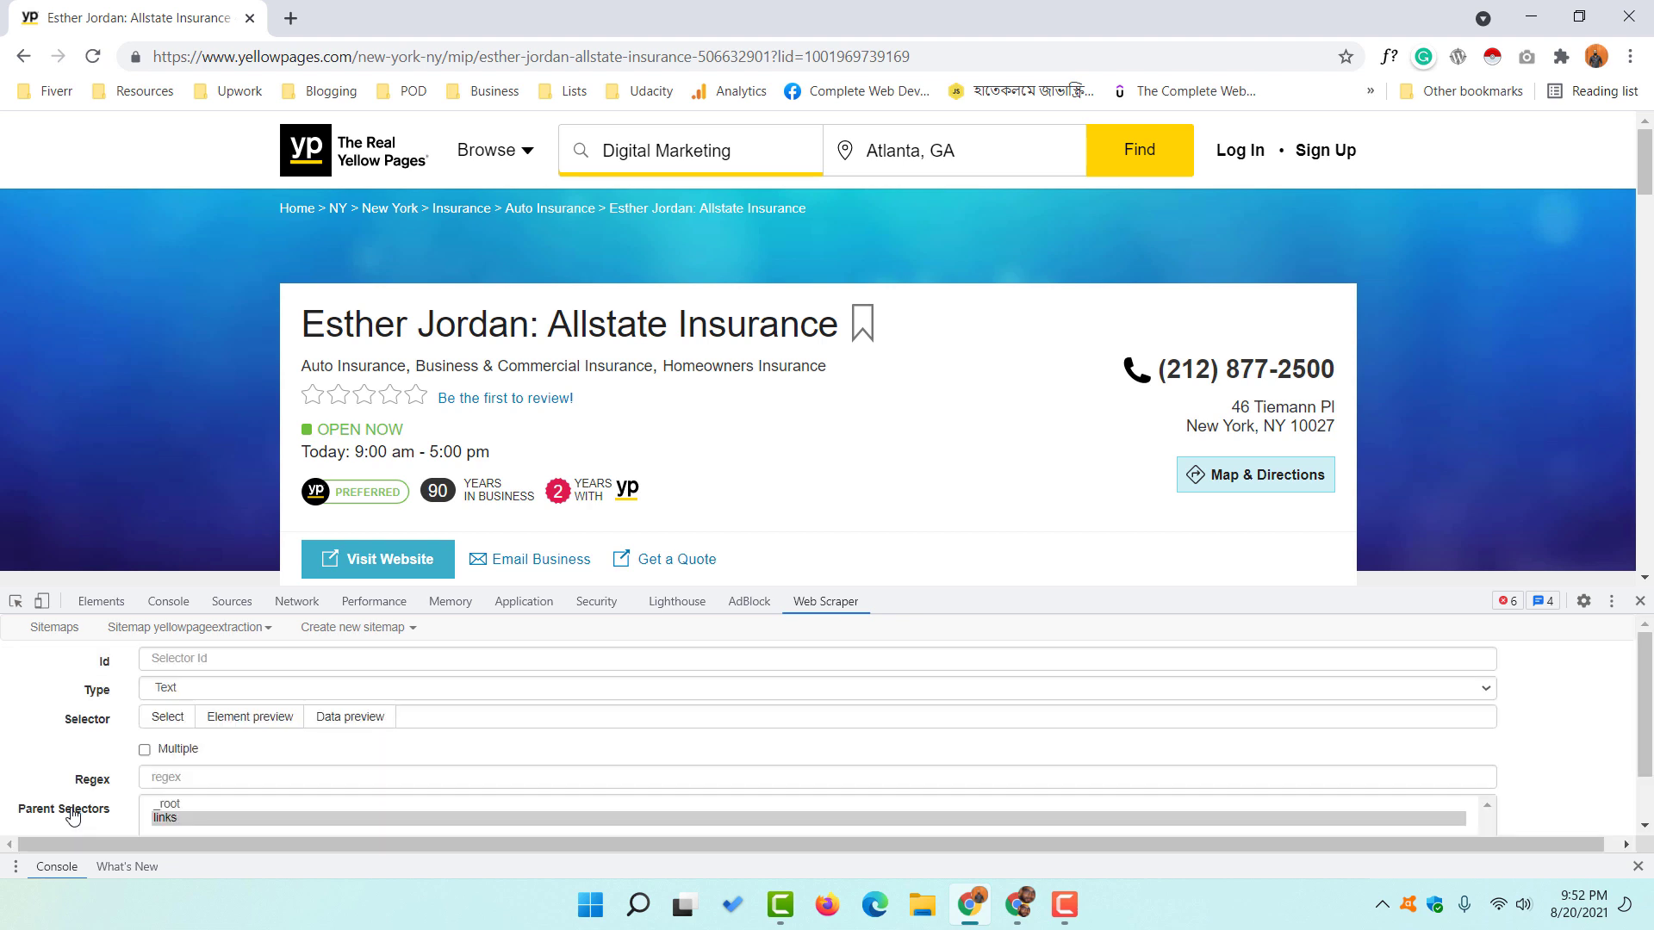
{"action": "left_click", "coordinate": [201, 660]}
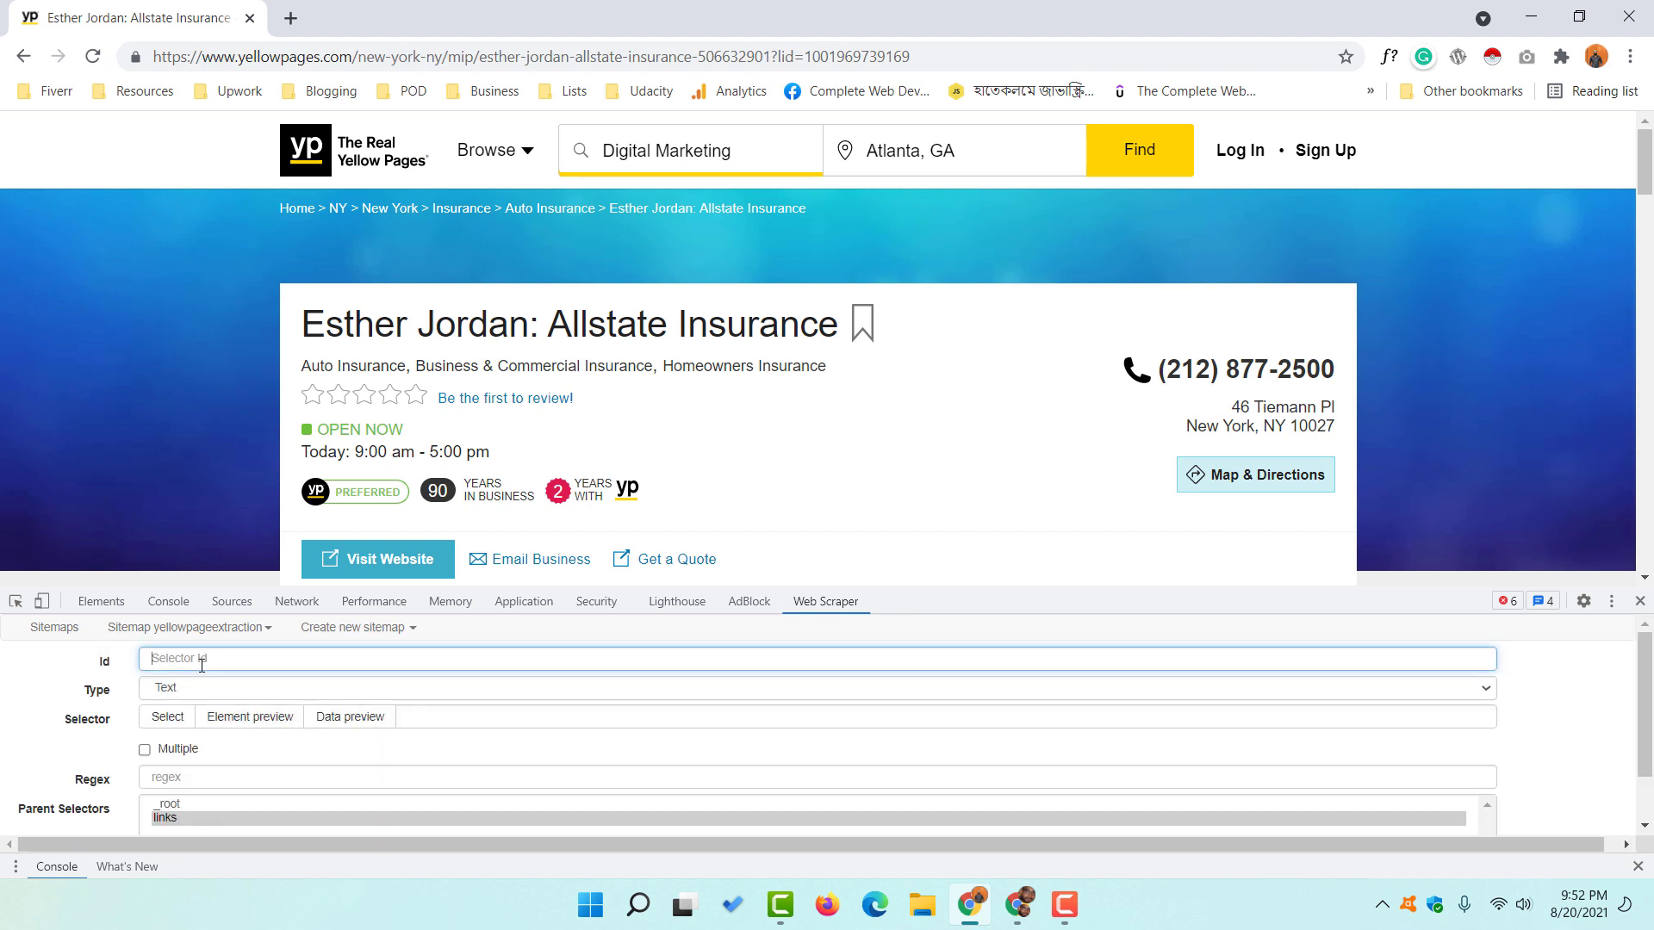
{"action": "type", "text": "Ade"}
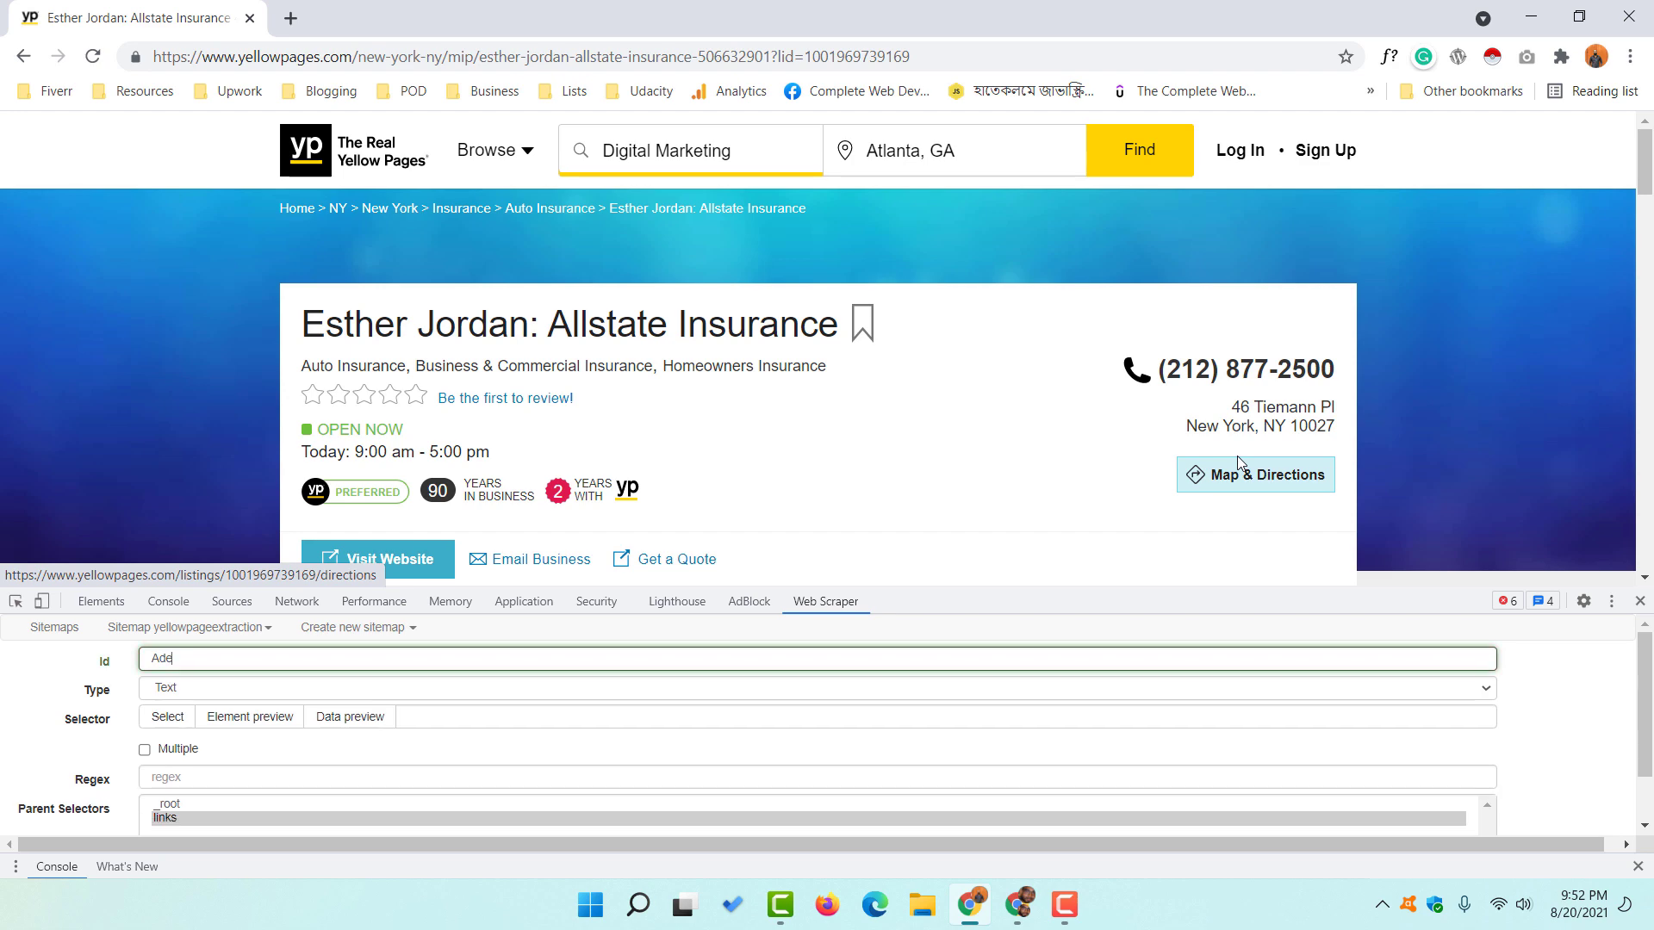
{"action": "key", "text": "BackSpace"}
{"action": "type", "text": "ress"}
{"action": "left_click", "coordinate": [181, 724]}
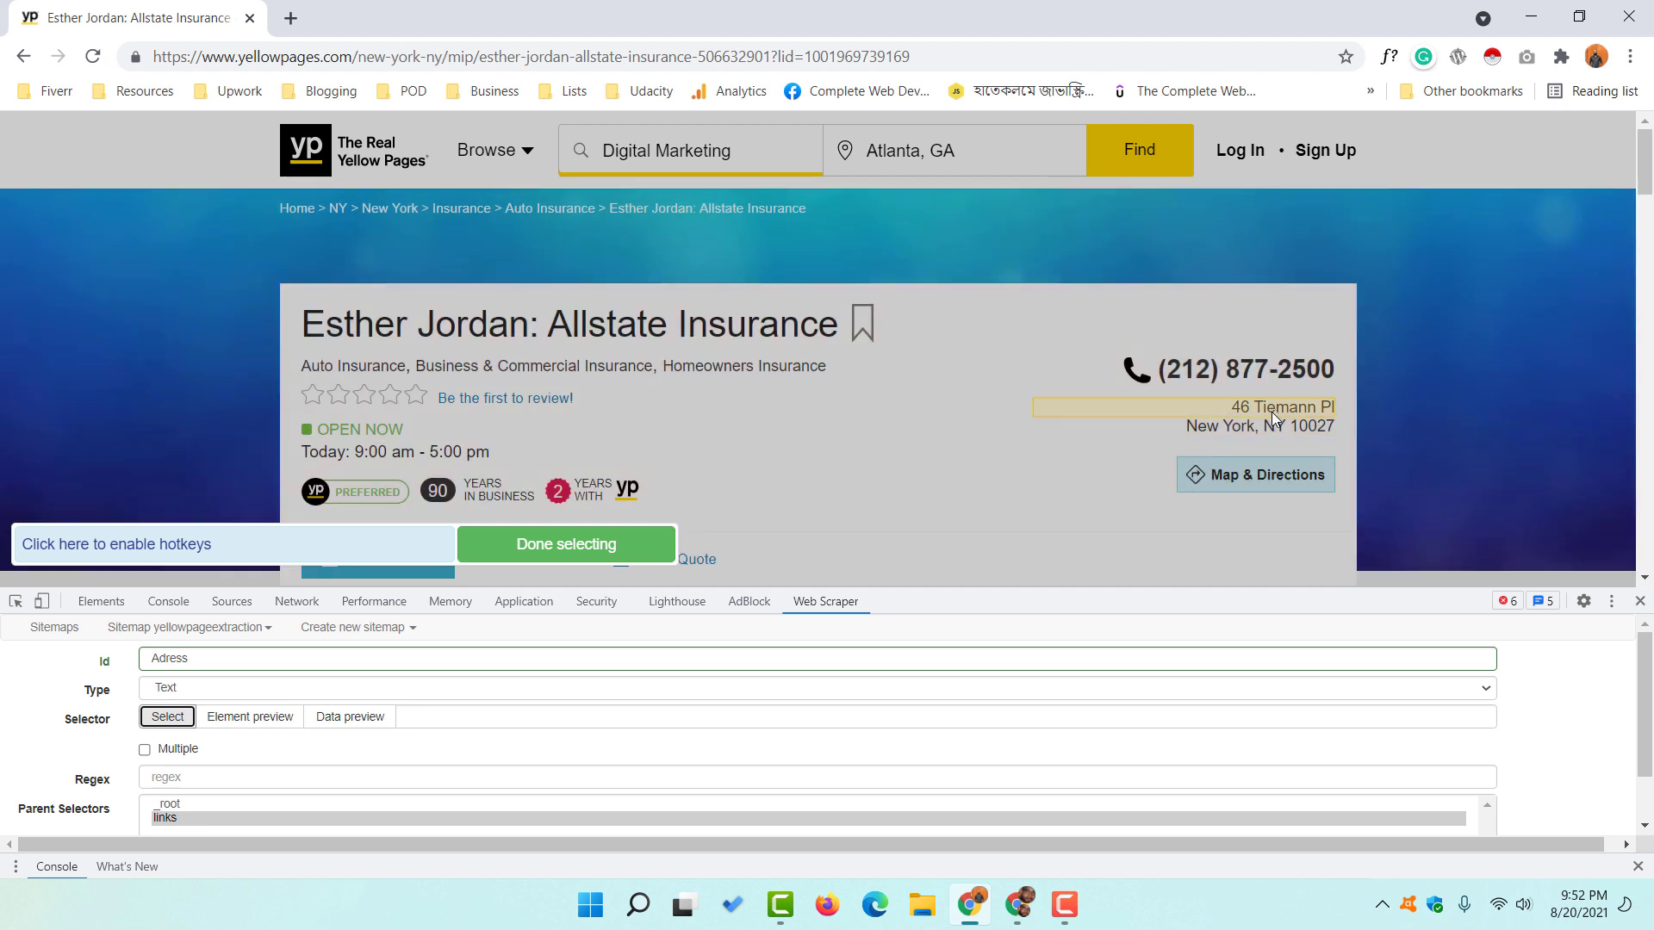
{"action": "left_click", "coordinate": [1273, 427]}
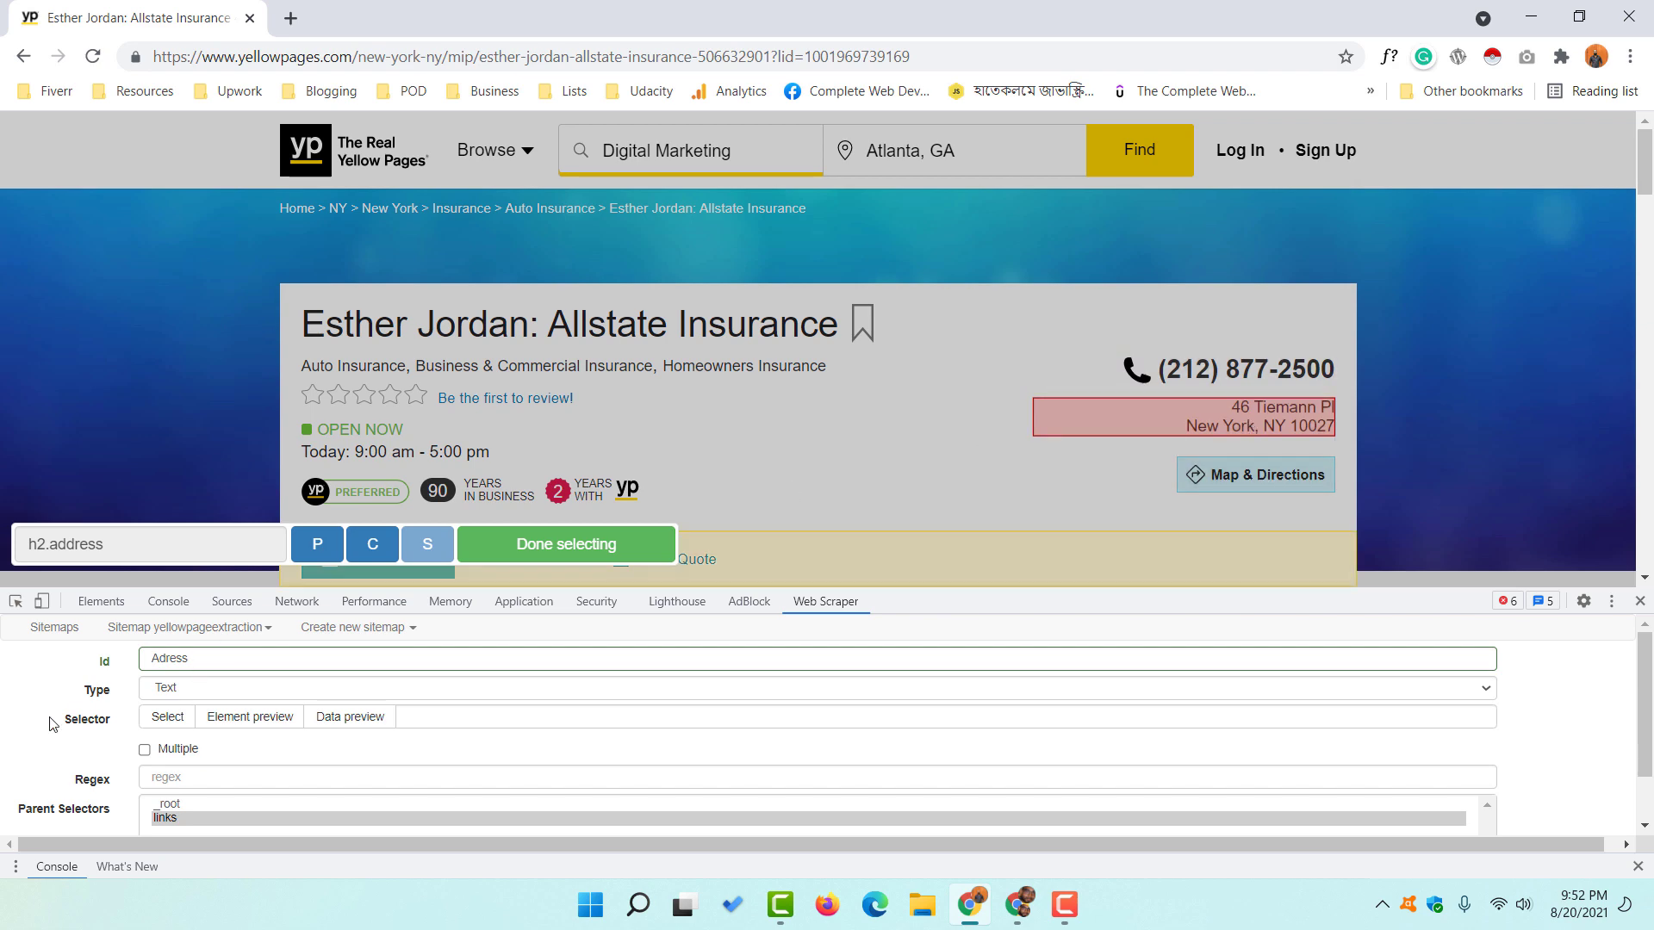
{"action": "scroll", "coordinate": [85, 725], "scroll_direction": "down", "scroll_amount": 1}
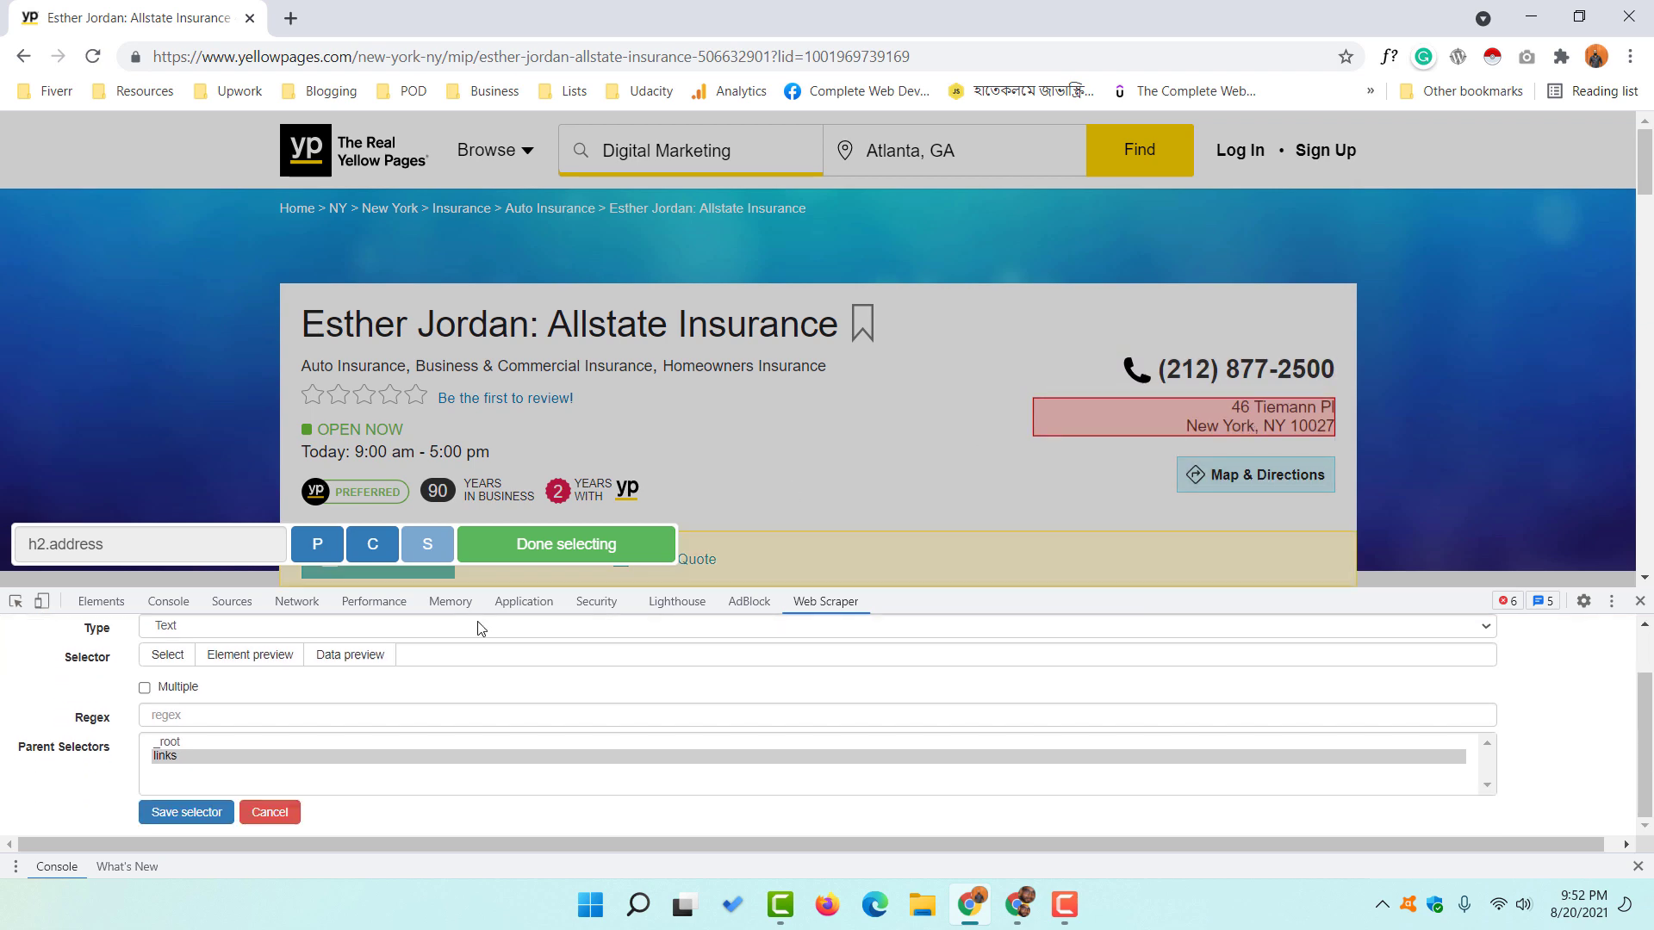
{"action": "left_click", "coordinate": [567, 546]}
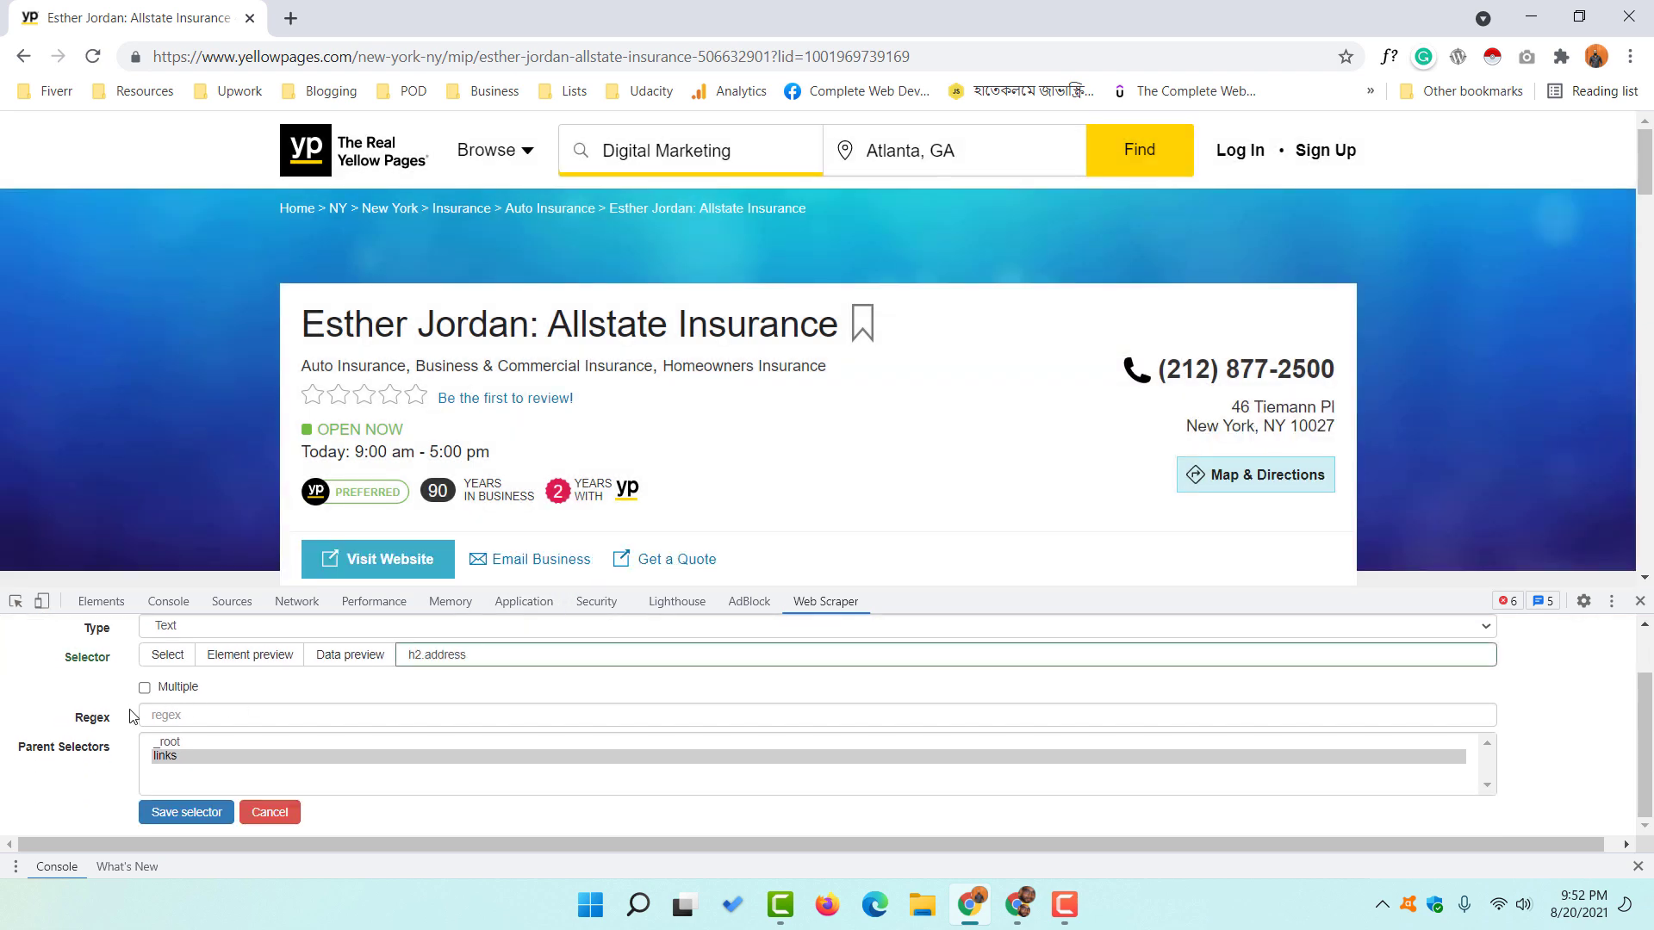
{"action": "left_click", "coordinate": [175, 818]}
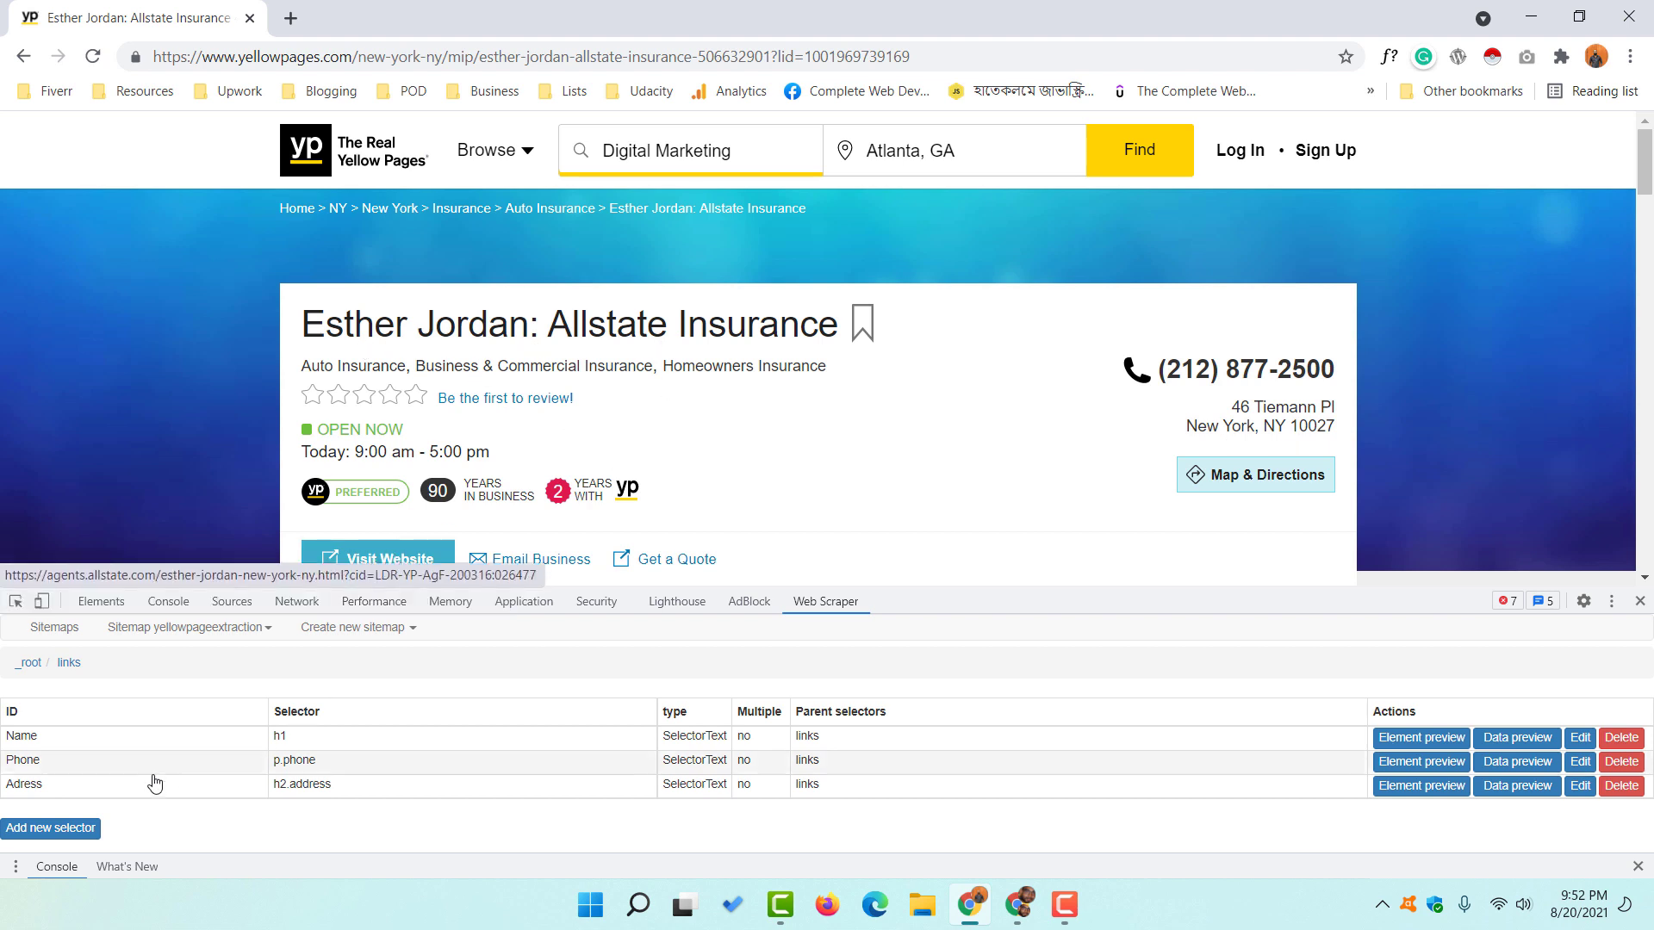
- Add a 'Website' Link selector under links that targets the Visit Website button (a.primary-btn)
{"action": "left_click", "coordinate": [69, 829]}
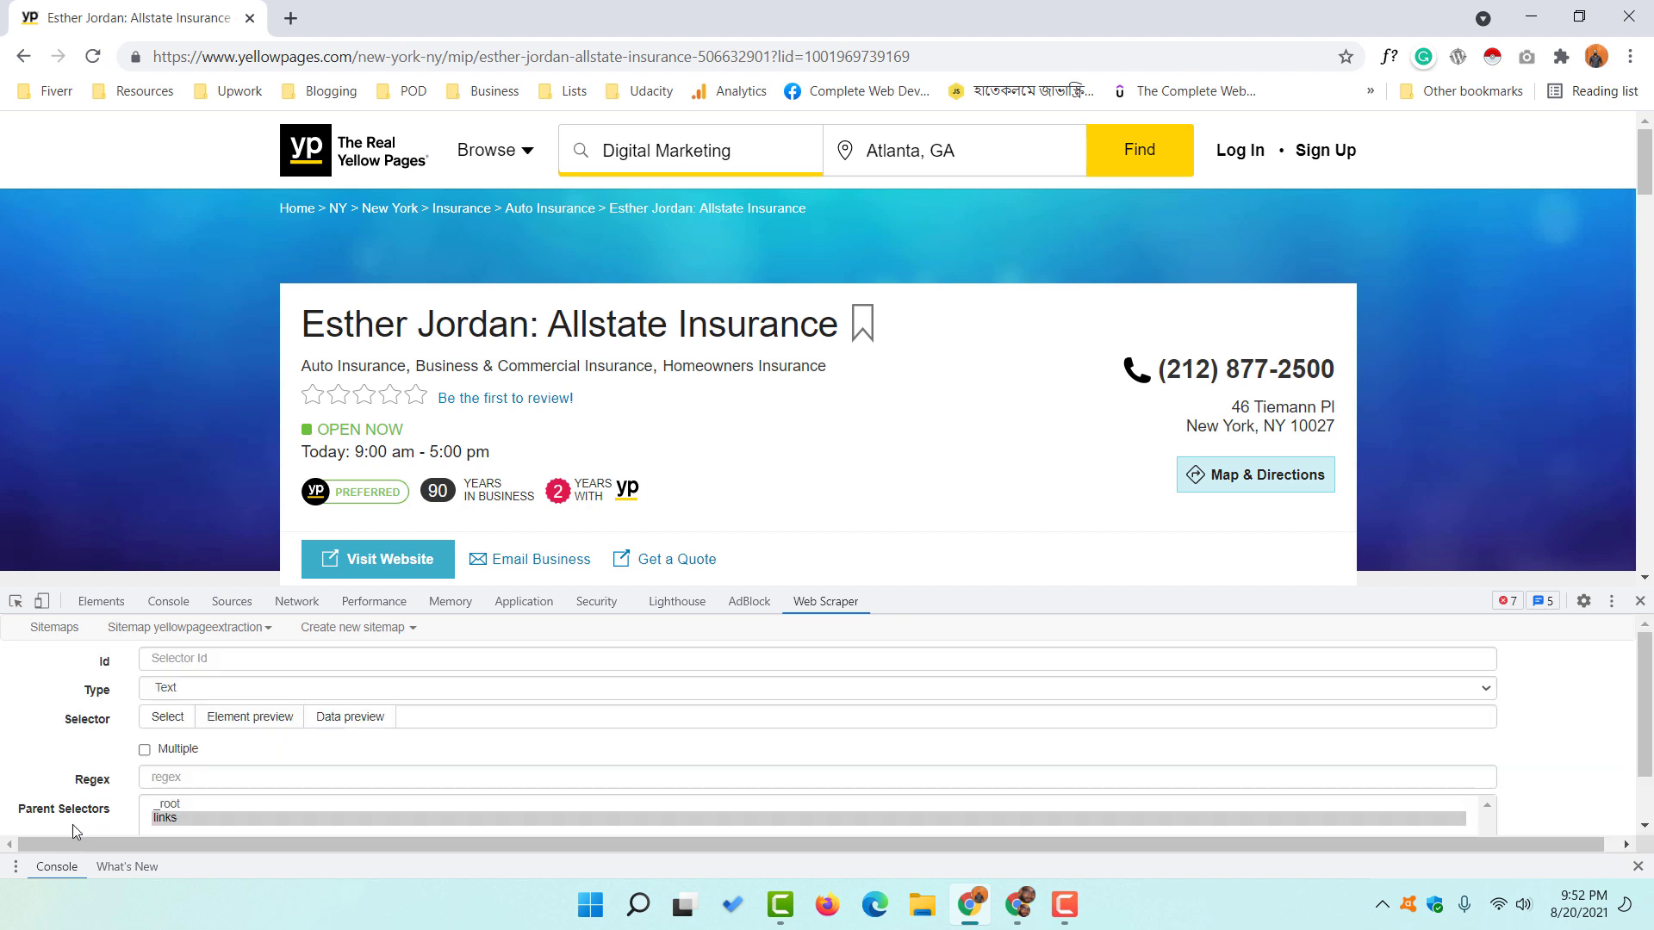
{"action": "left_click", "coordinate": [189, 656]}
{"action": "type", "text": "Website"}
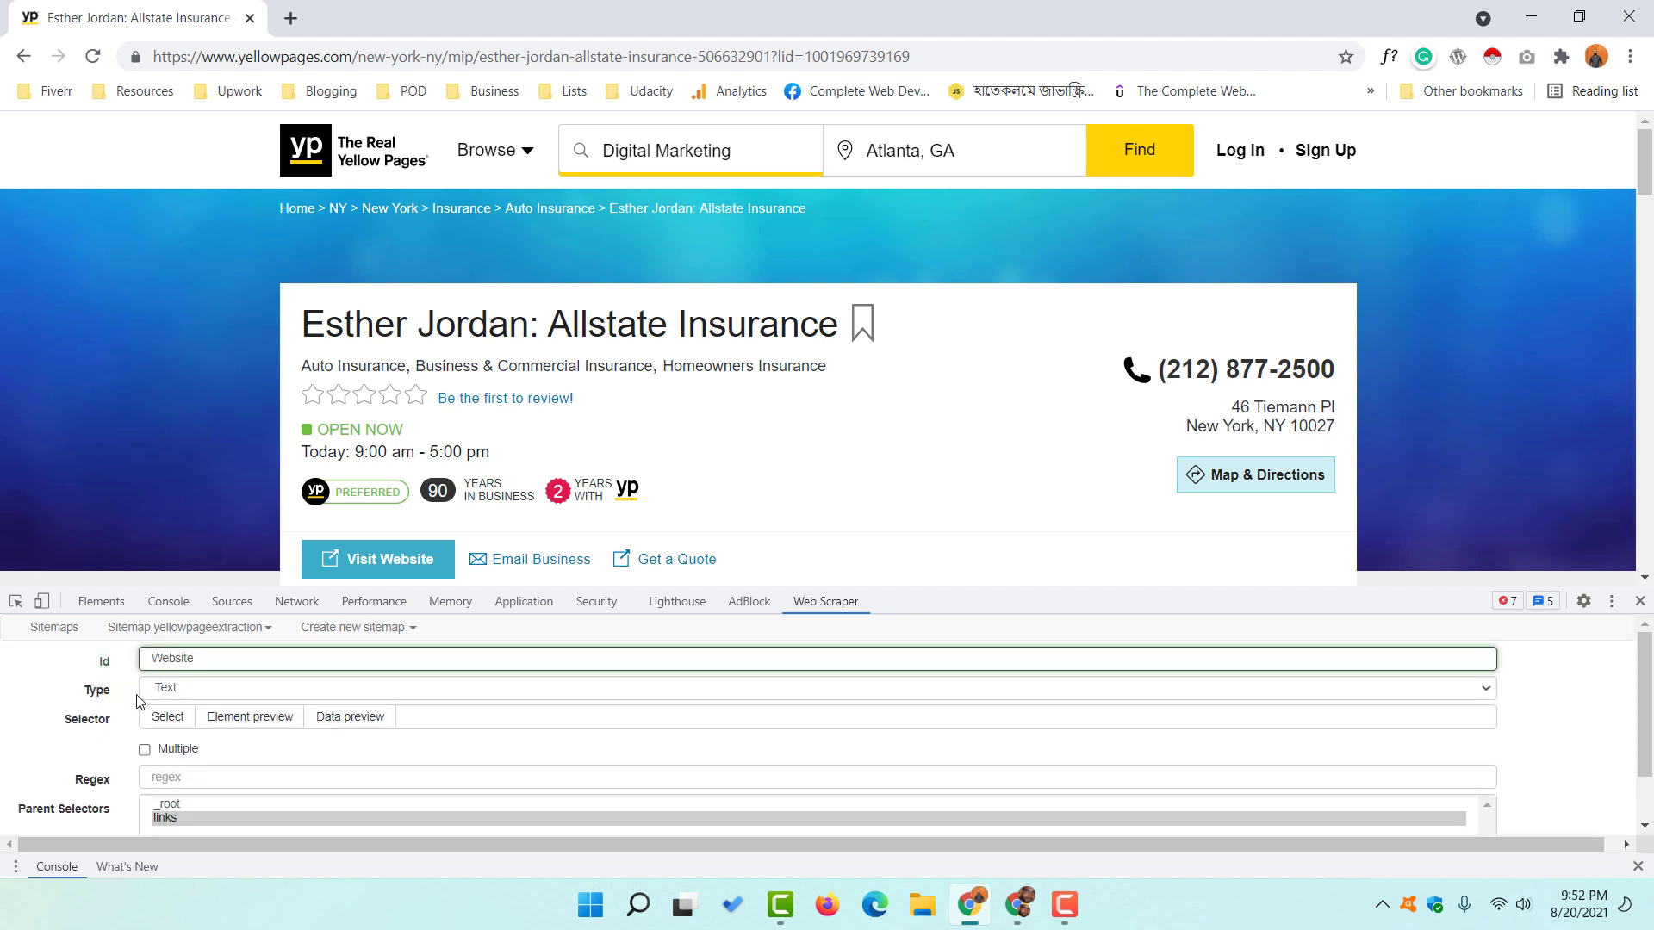
{"action": "left_click", "coordinate": [195, 692]}
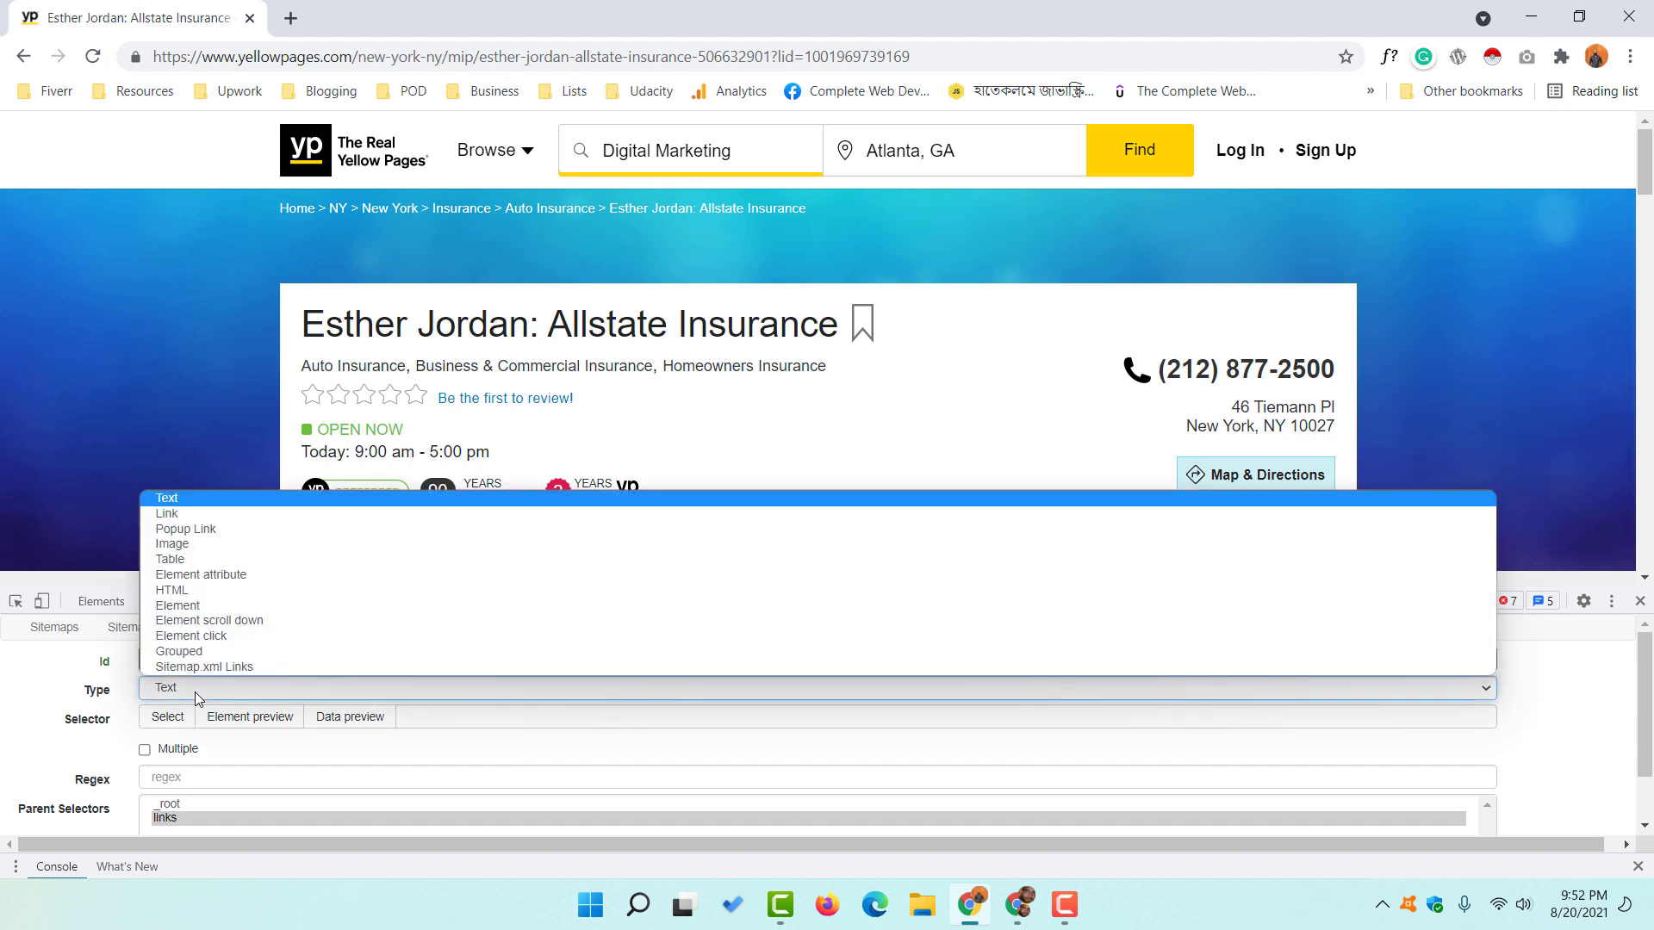
{"action": "left_click", "coordinate": [176, 514]}
{"action": "scroll", "coordinate": [77, 758], "scroll_direction": "down", "scroll_amount": 1}
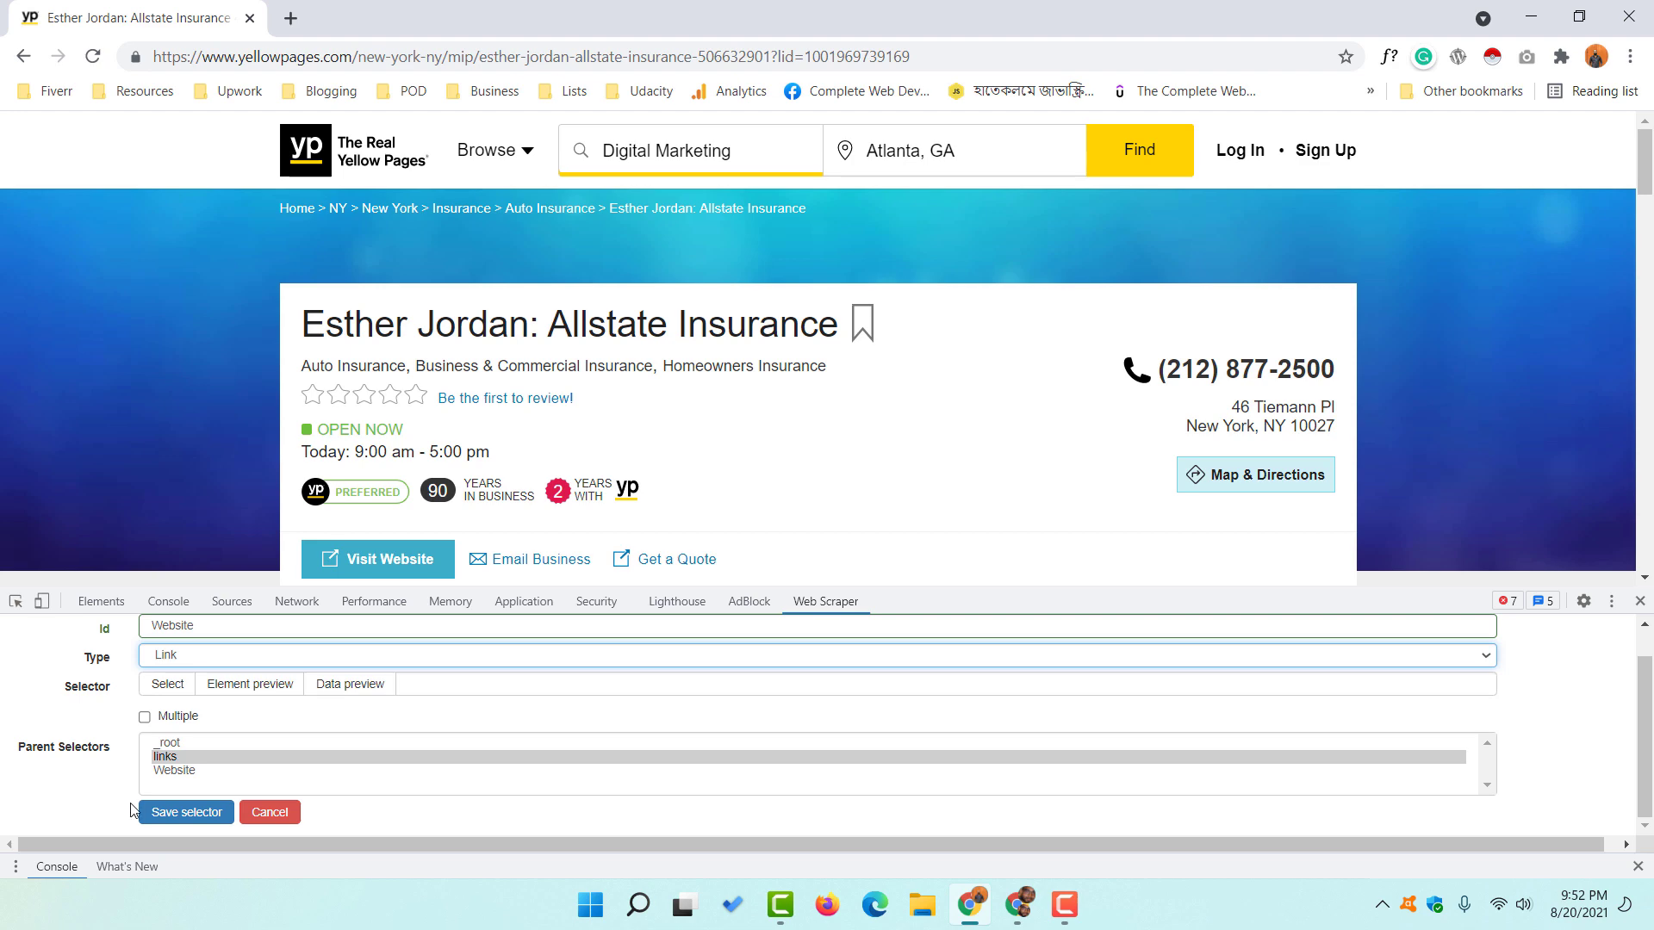
{"action": "left_click", "coordinate": [167, 683]}
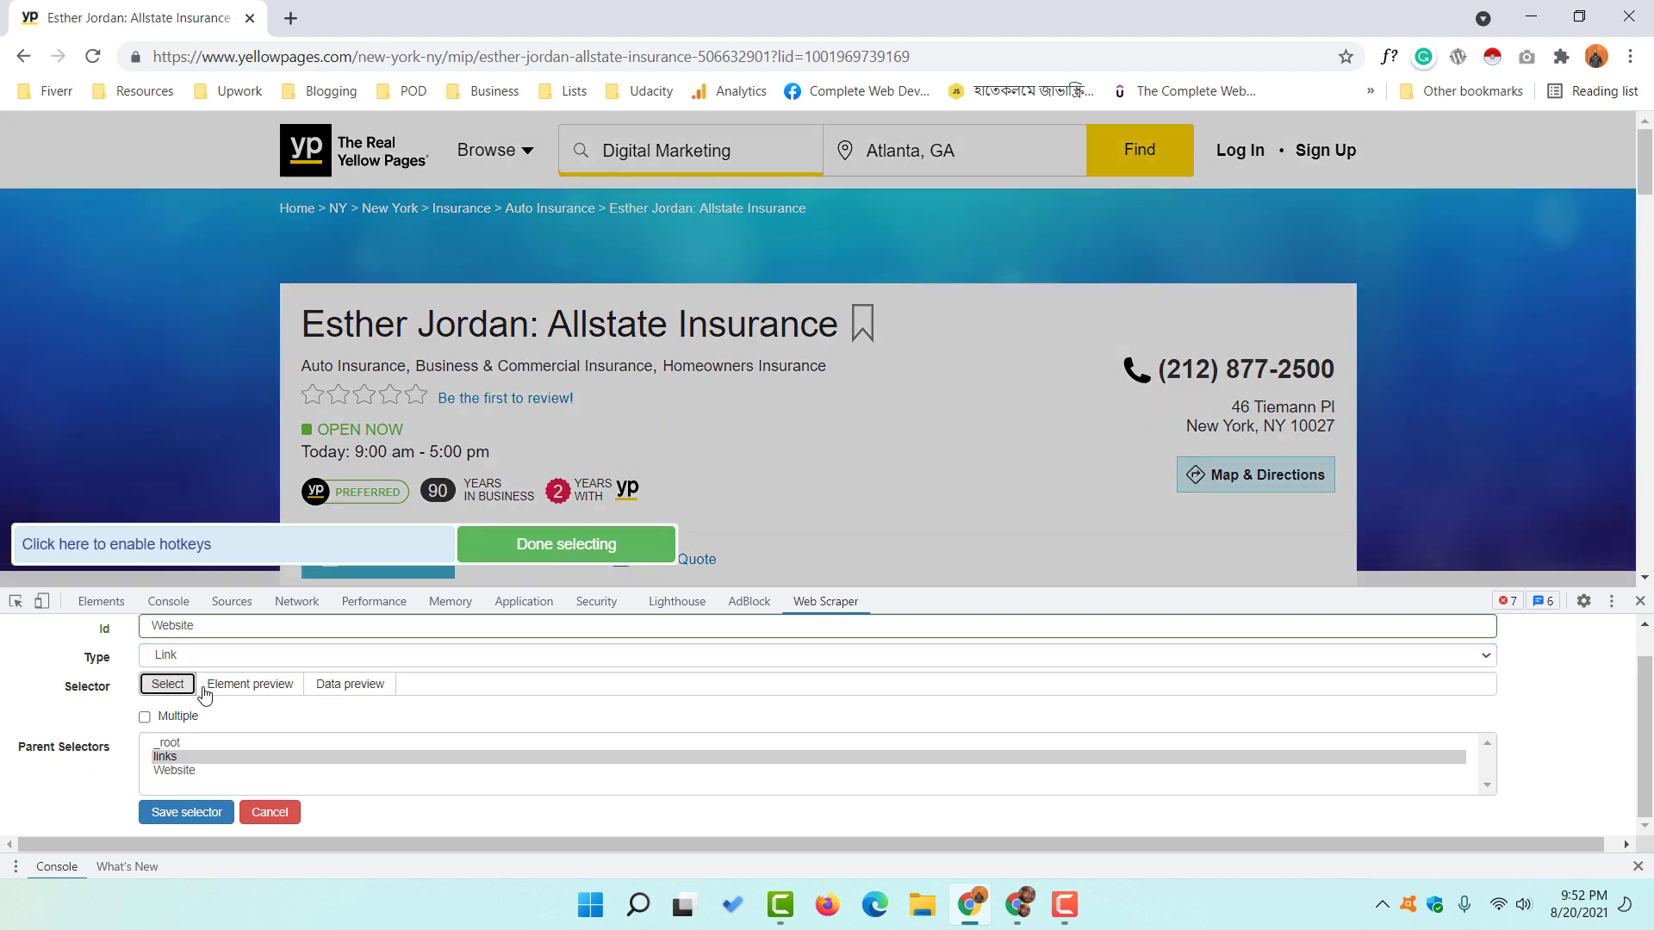
{"action": "scroll", "coordinate": [234, 387], "scroll_direction": "down", "scroll_amount": 1}
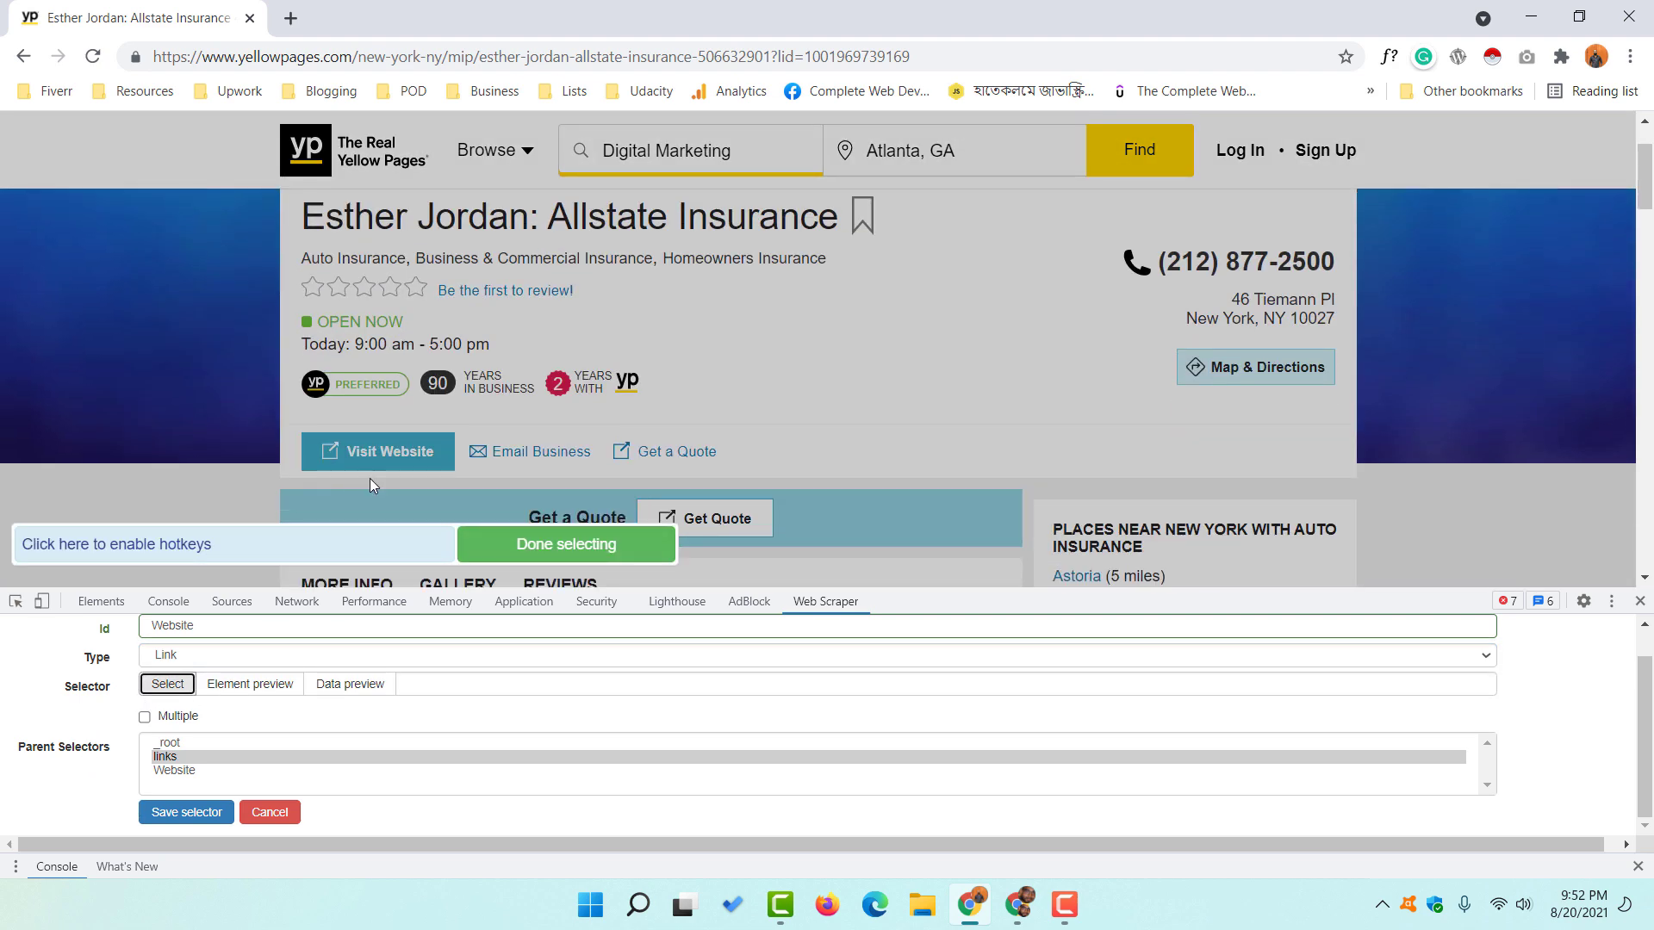
{"action": "left_click", "coordinate": [360, 461]}
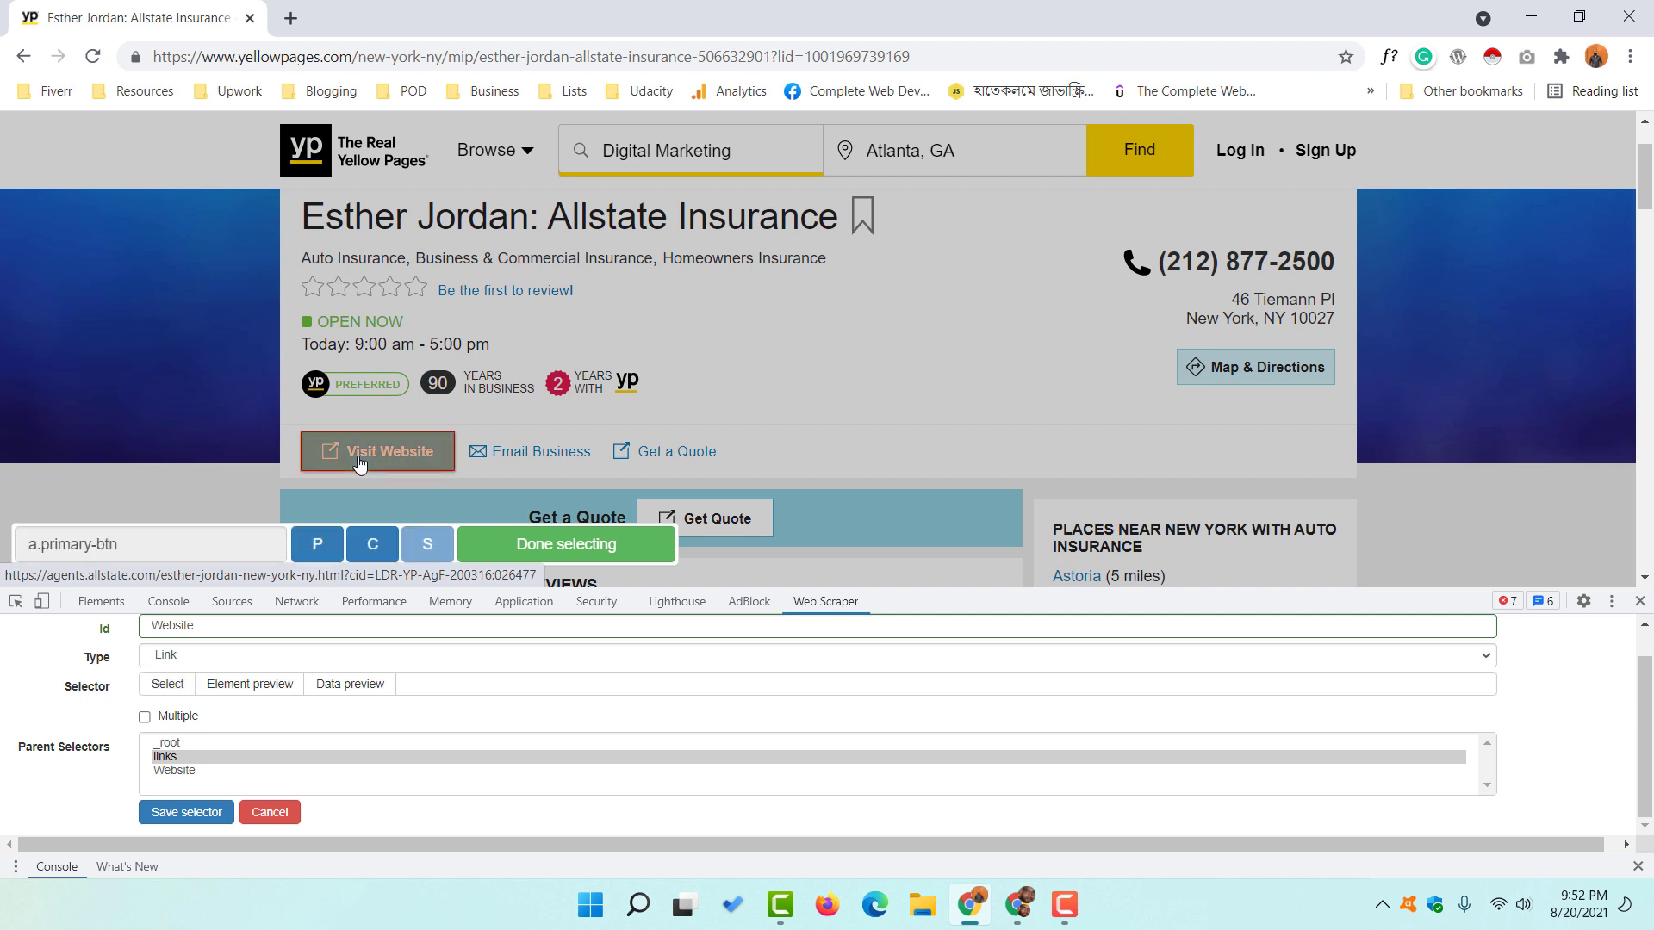
{"action": "left_click", "coordinate": [372, 548]}
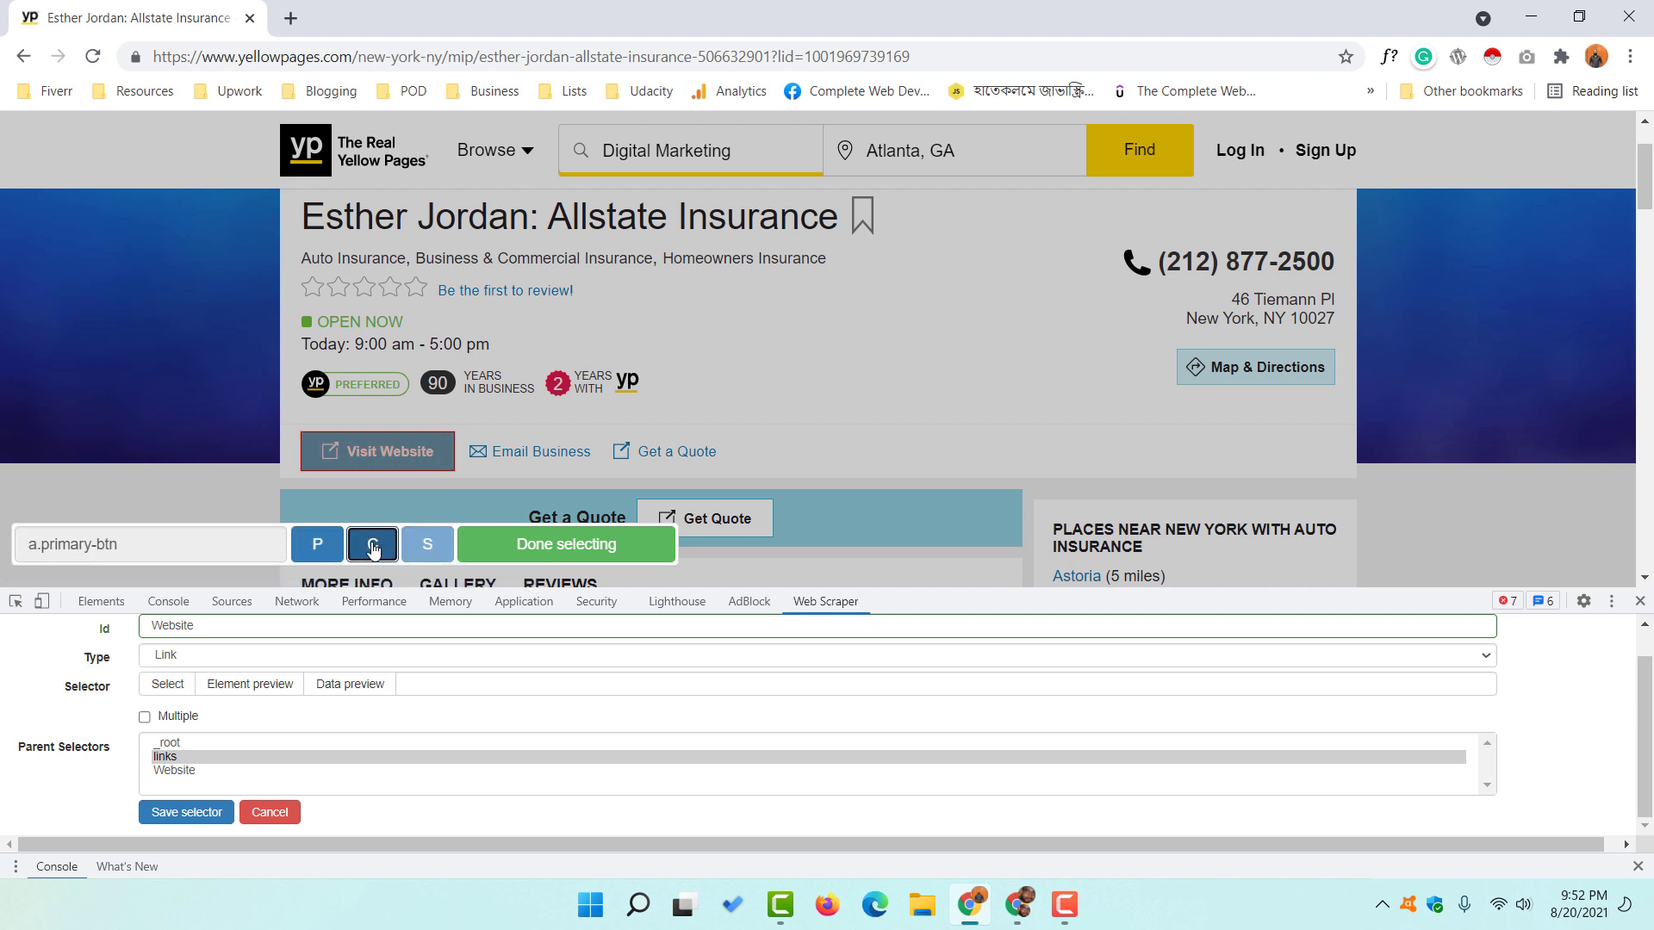
{"action": "left_click", "coordinate": [565, 545]}
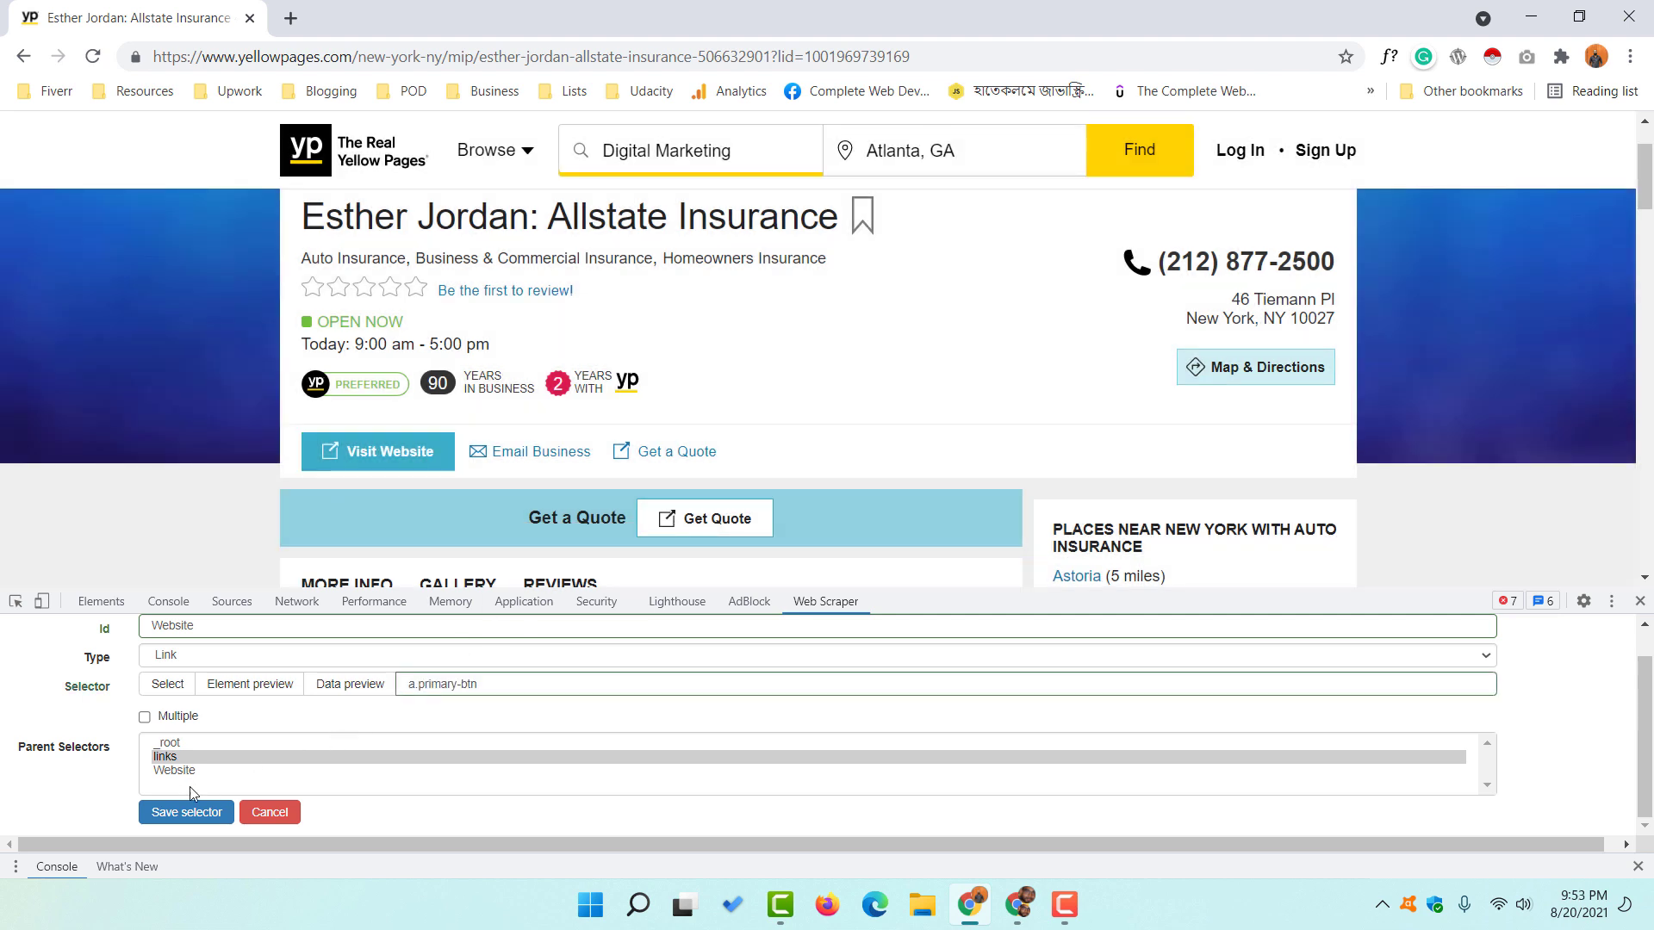
{"action": "left_click", "coordinate": [187, 814]}
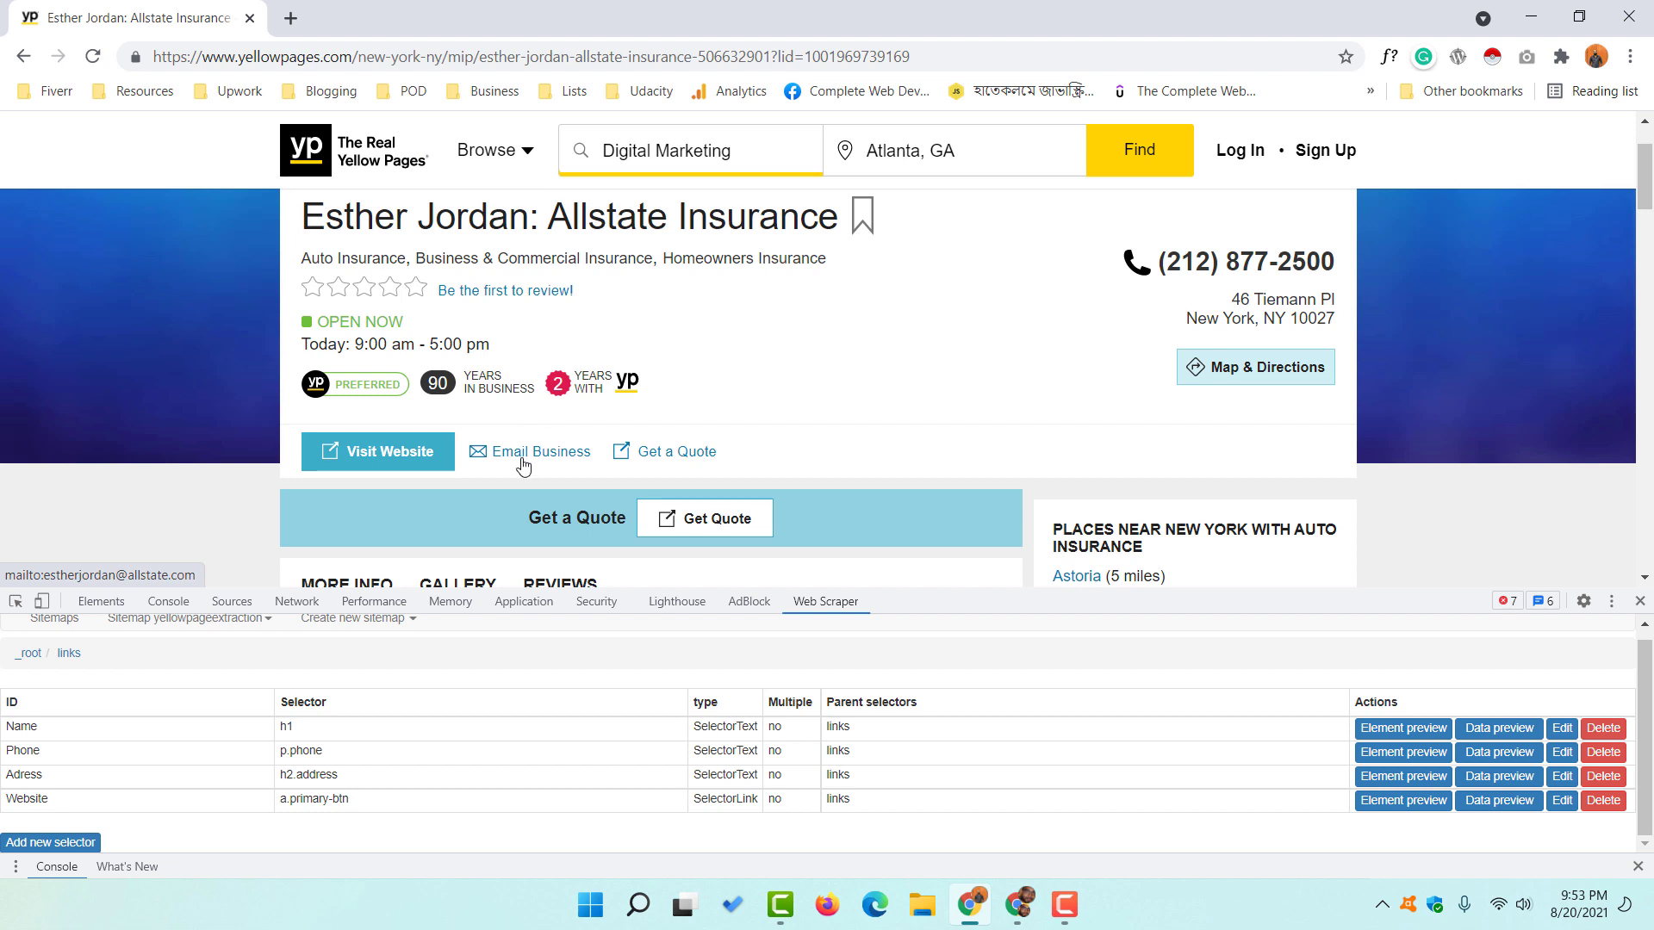
- Add an 'Email' Link selector under links that targets the Email Business link (a.email-business)
{"action": "left_click", "coordinate": [57, 844]}
{"action": "left_click", "coordinate": [211, 653]}
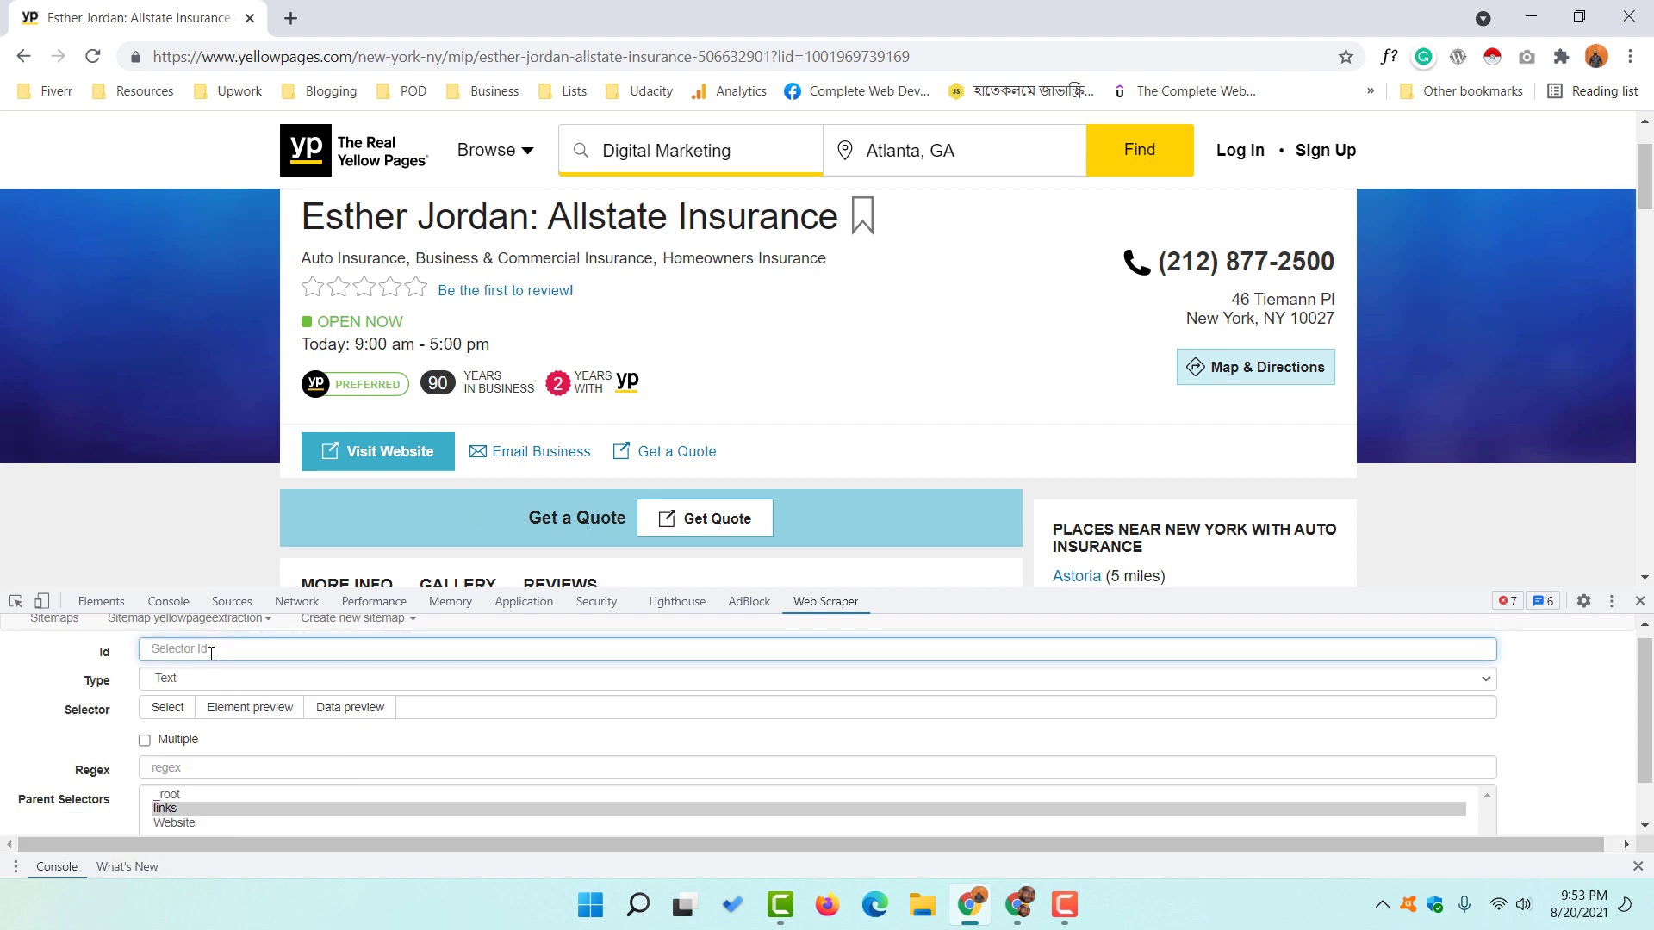
{"action": "type", "text": "Email"}
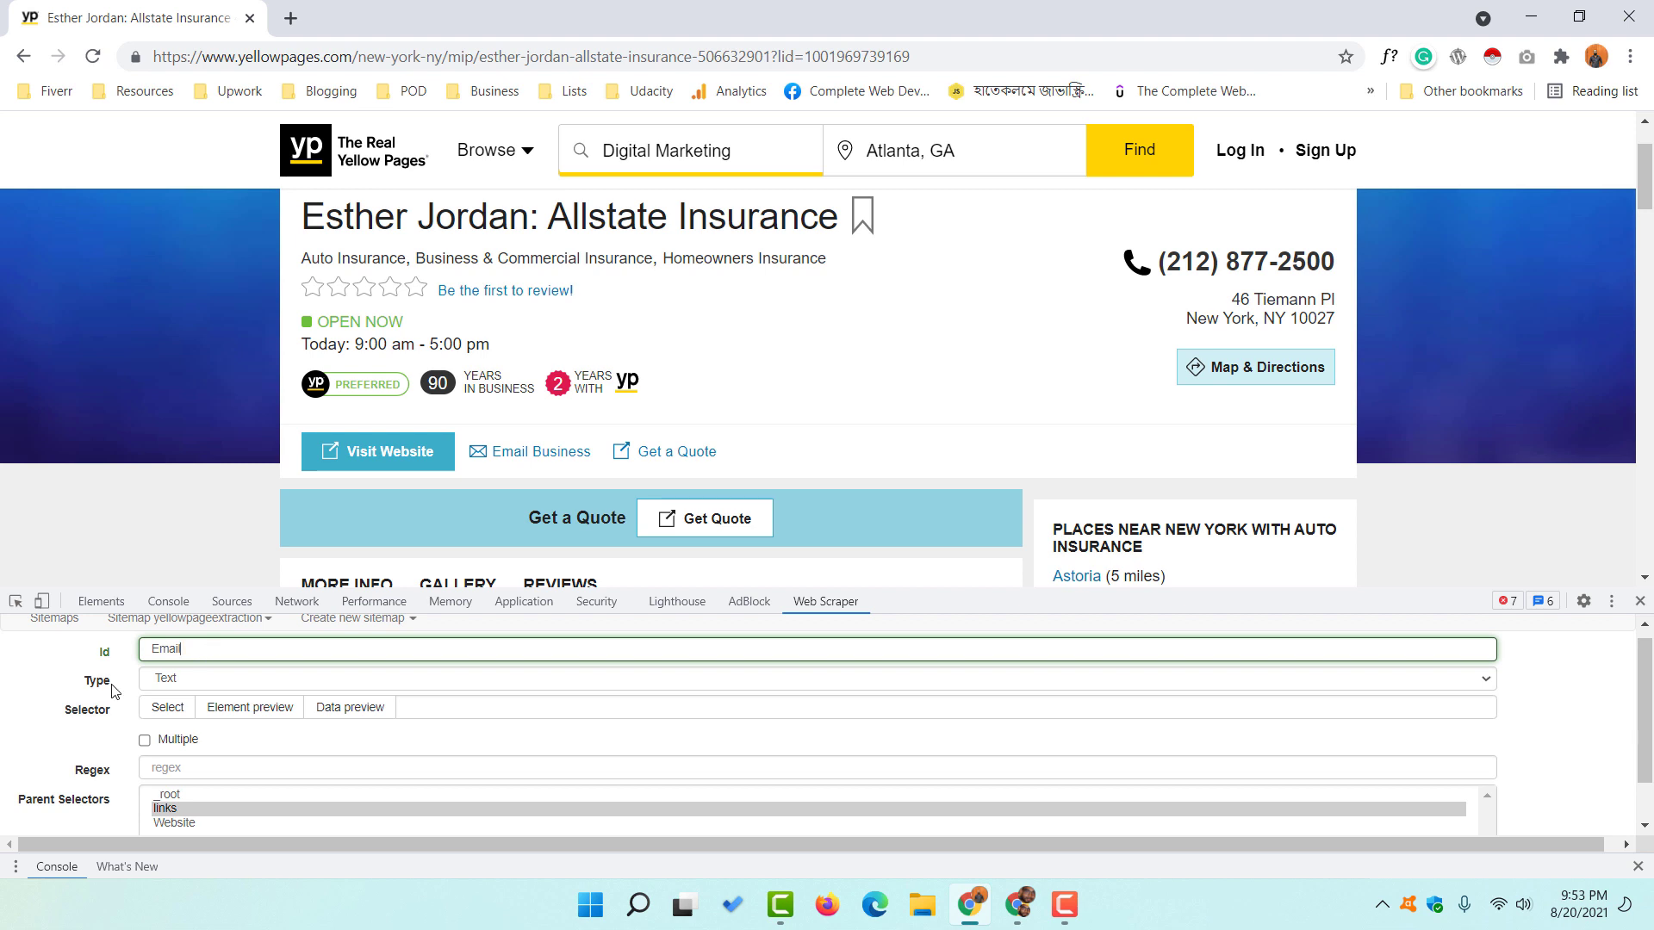
{"action": "left_click", "coordinate": [183, 681]}
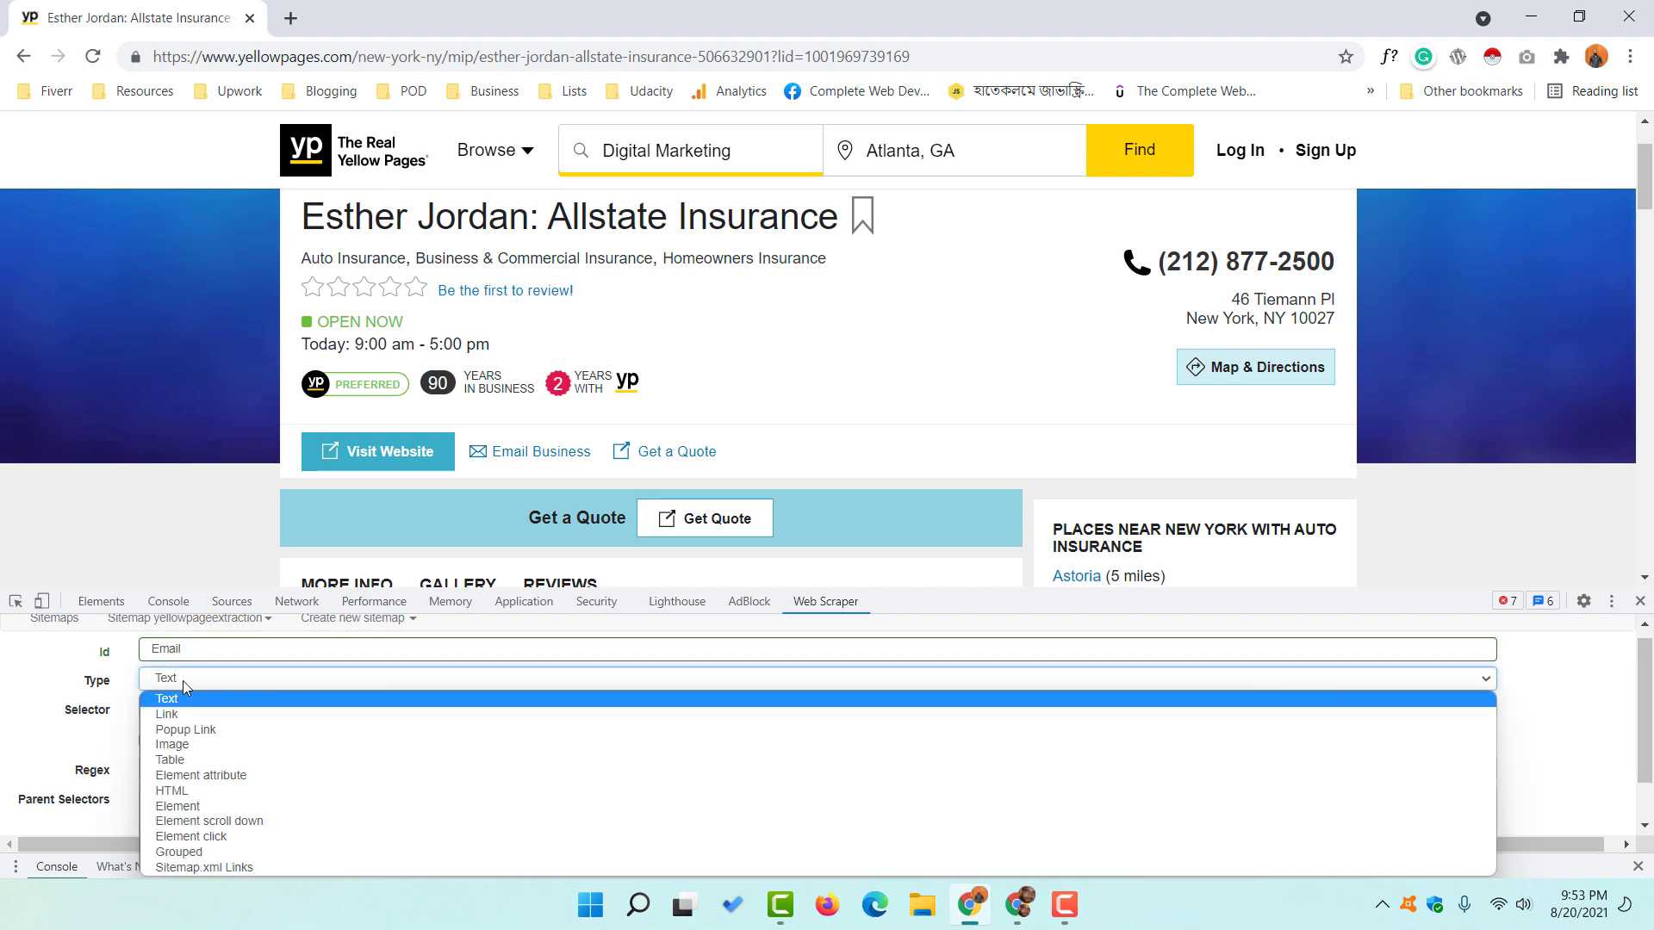
{"action": "left_click", "coordinate": [189, 714]}
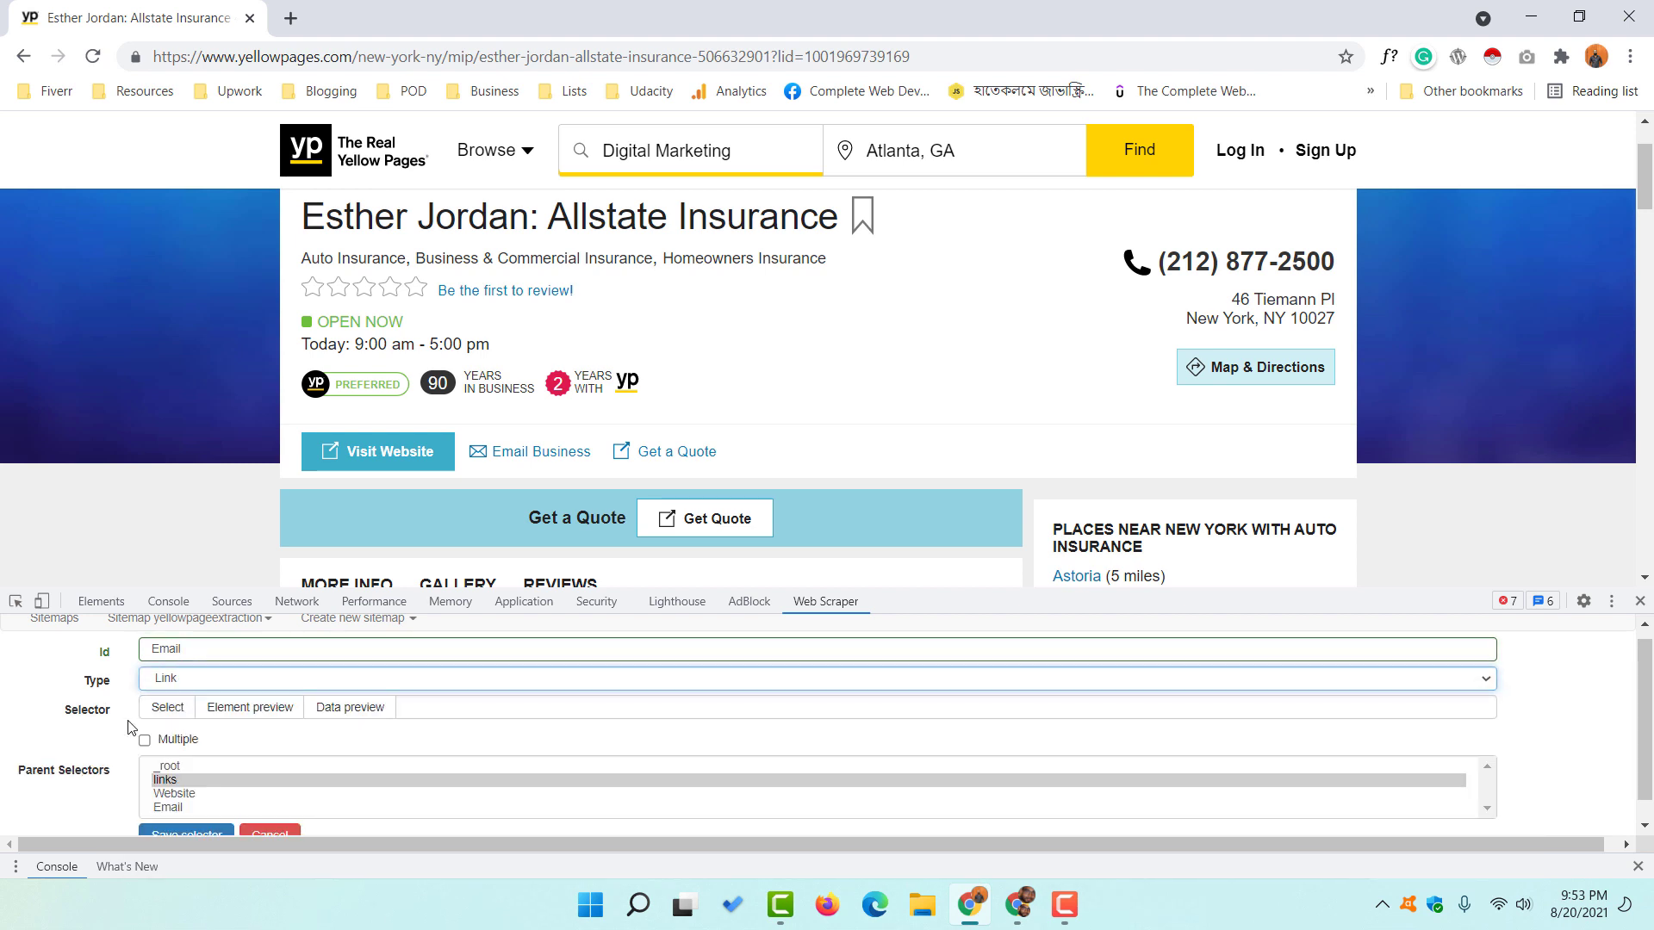
{"action": "left_click", "coordinate": [173, 715]}
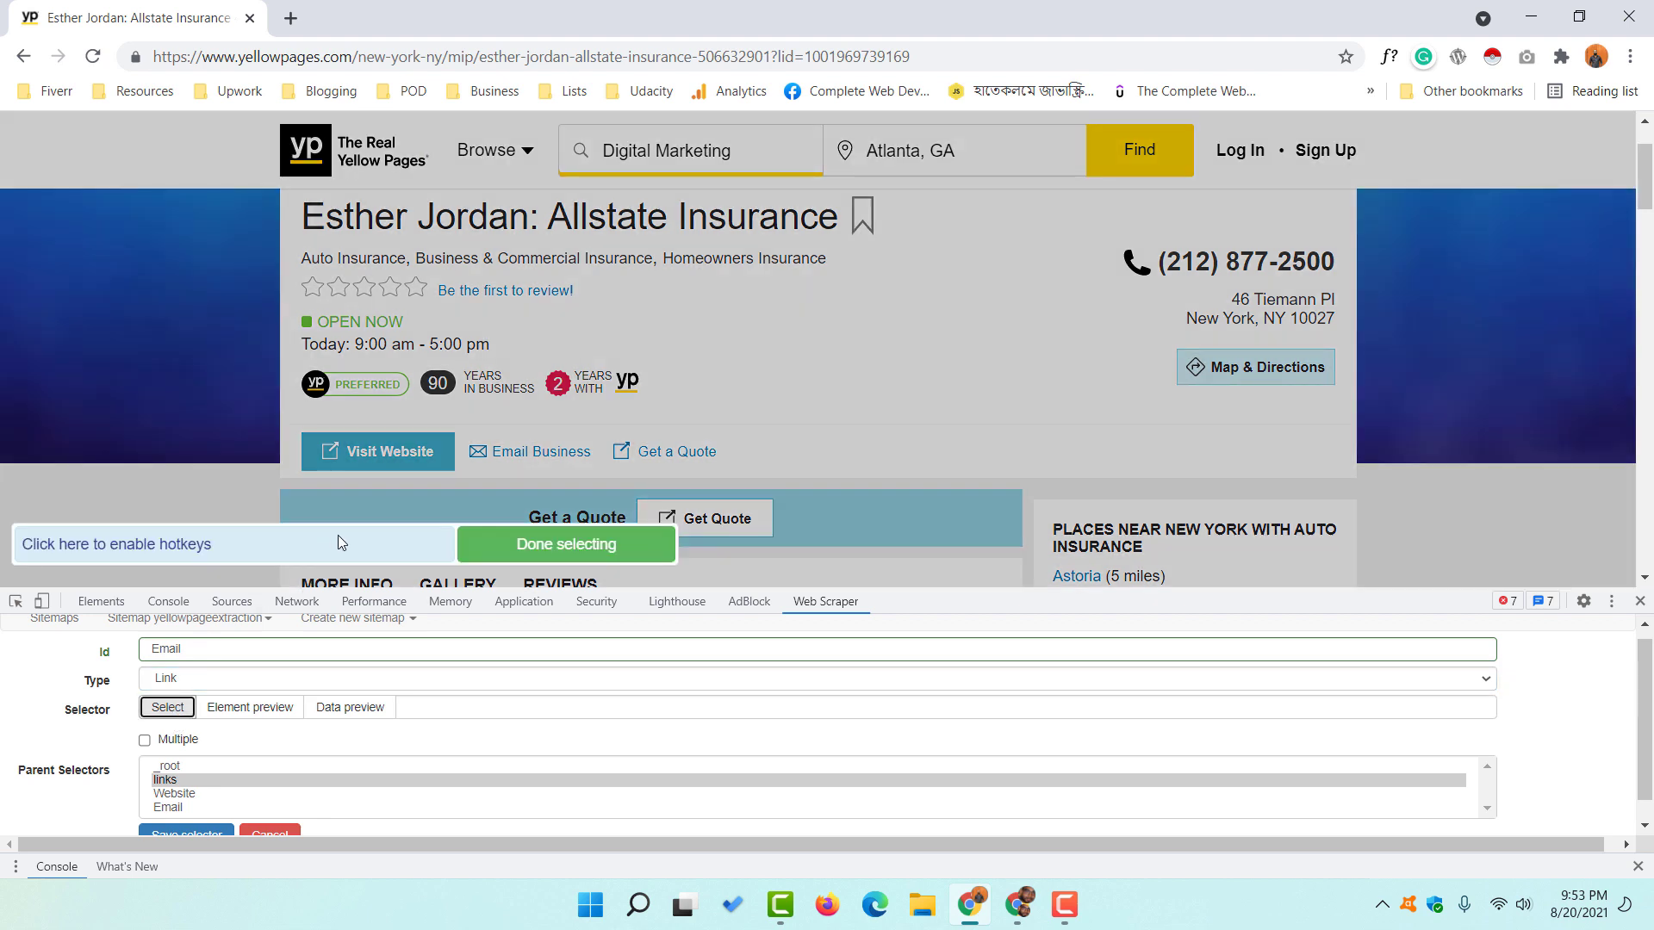
{"action": "left_click", "coordinate": [532, 470]}
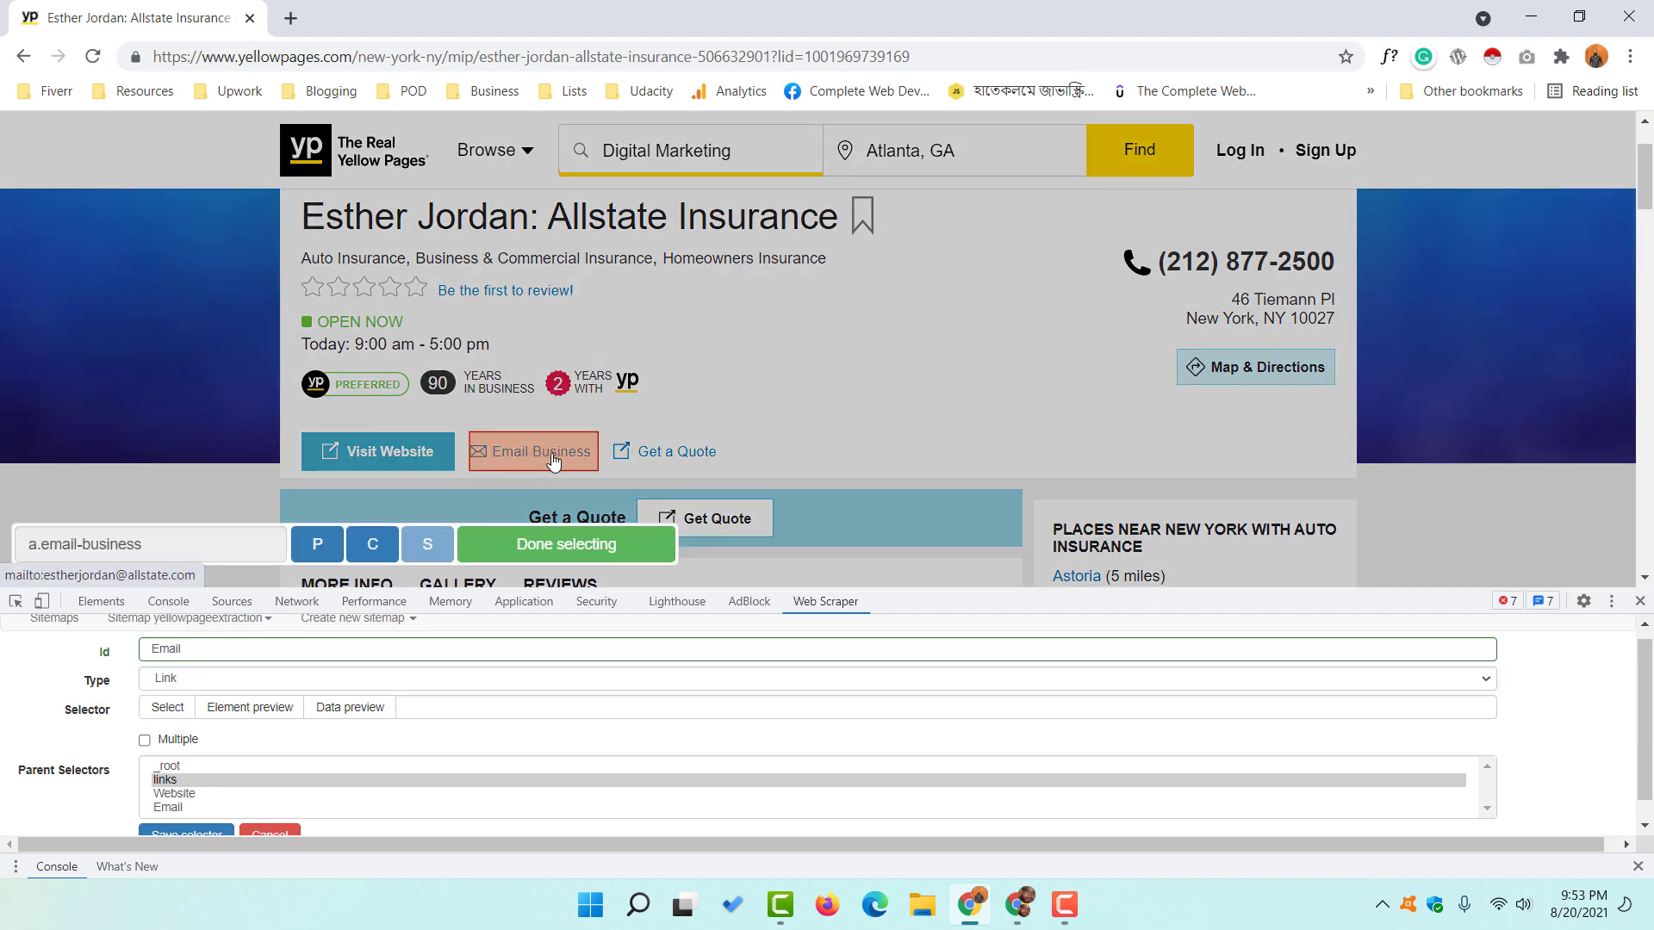
{"action": "left_click", "coordinate": [372, 552]}
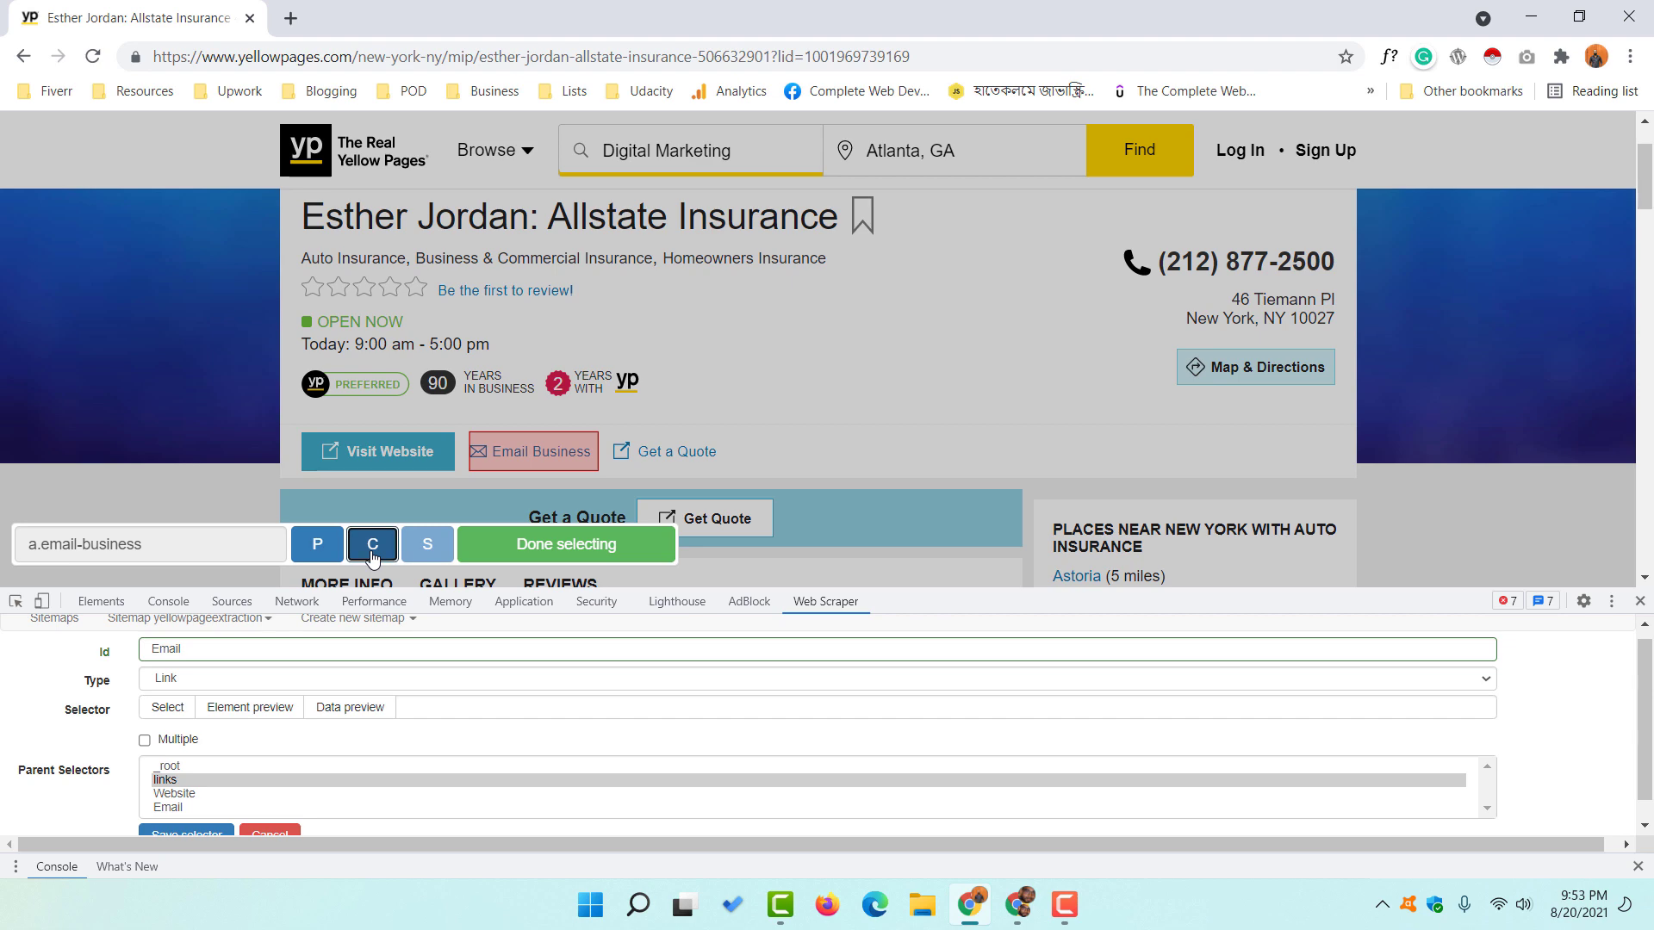
{"action": "left_click", "coordinate": [545, 559]}
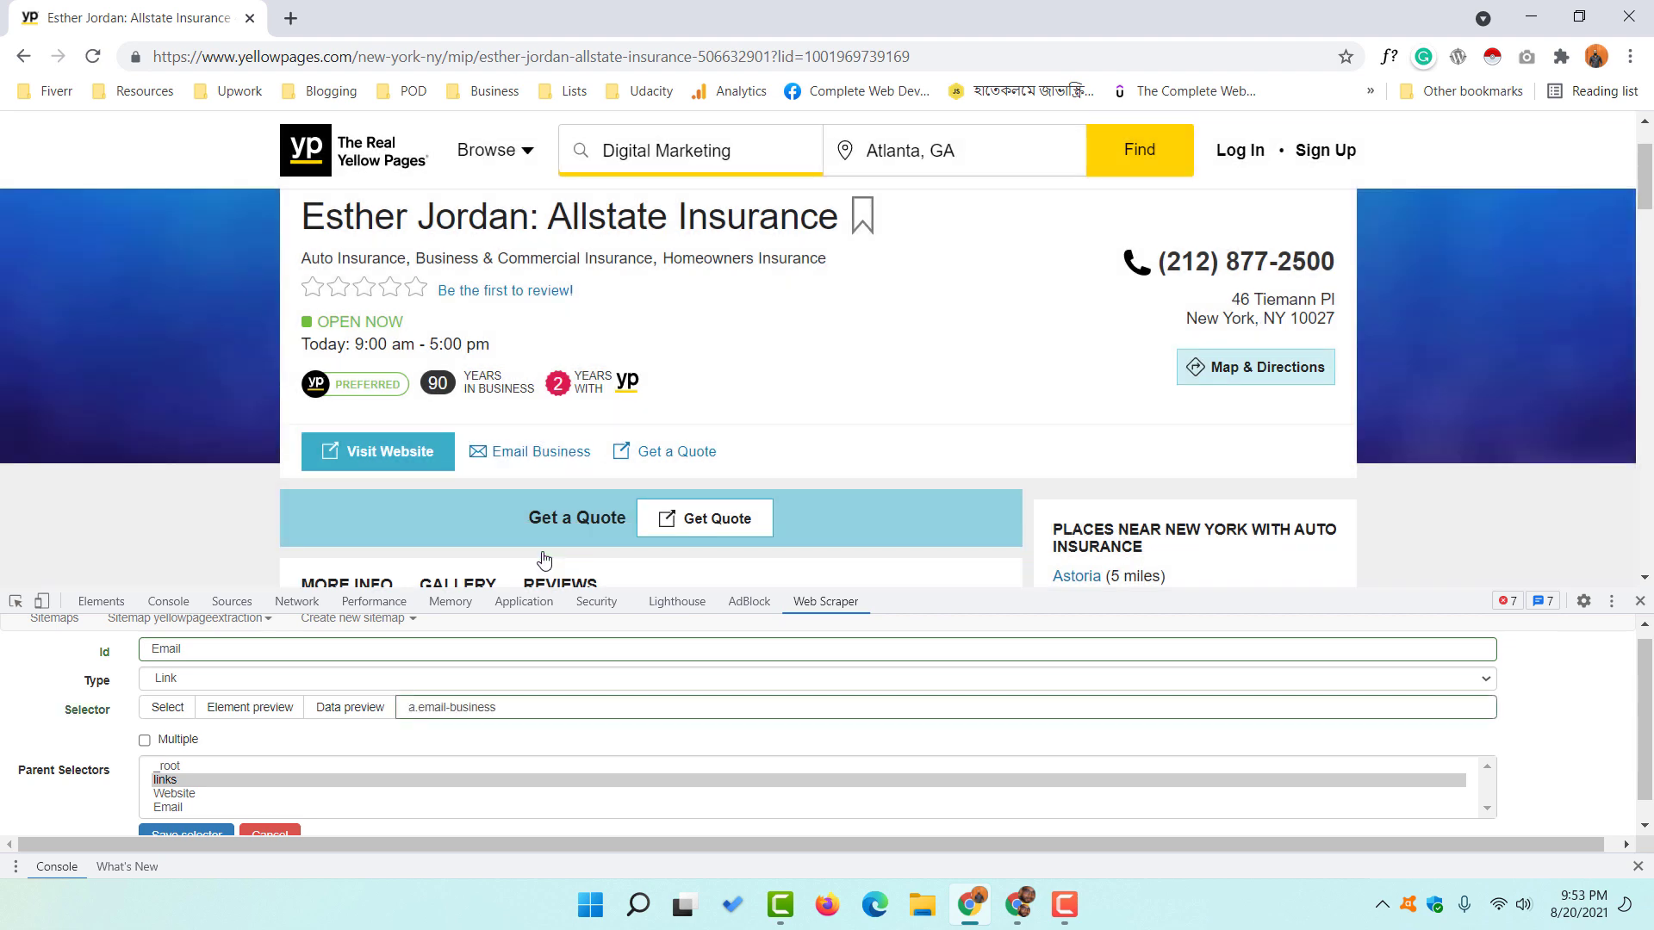
{"action": "scroll", "coordinate": [62, 762], "scroll_direction": "down", "scroll_amount": 1}
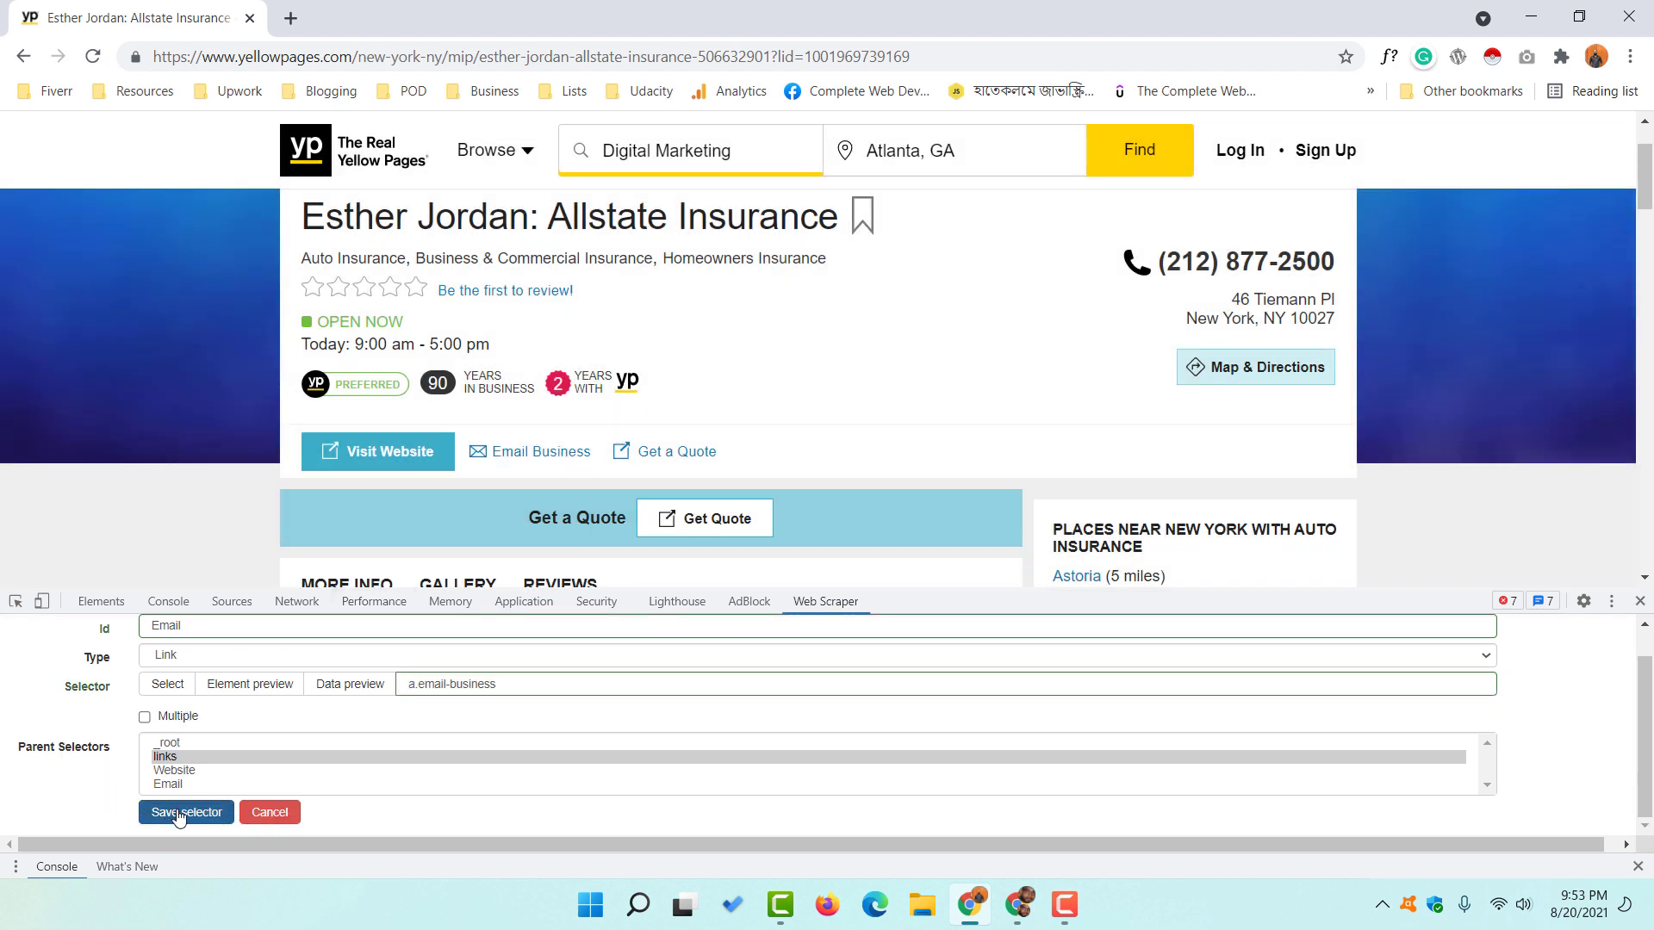
{"action": "left_click", "coordinate": [179, 813]}
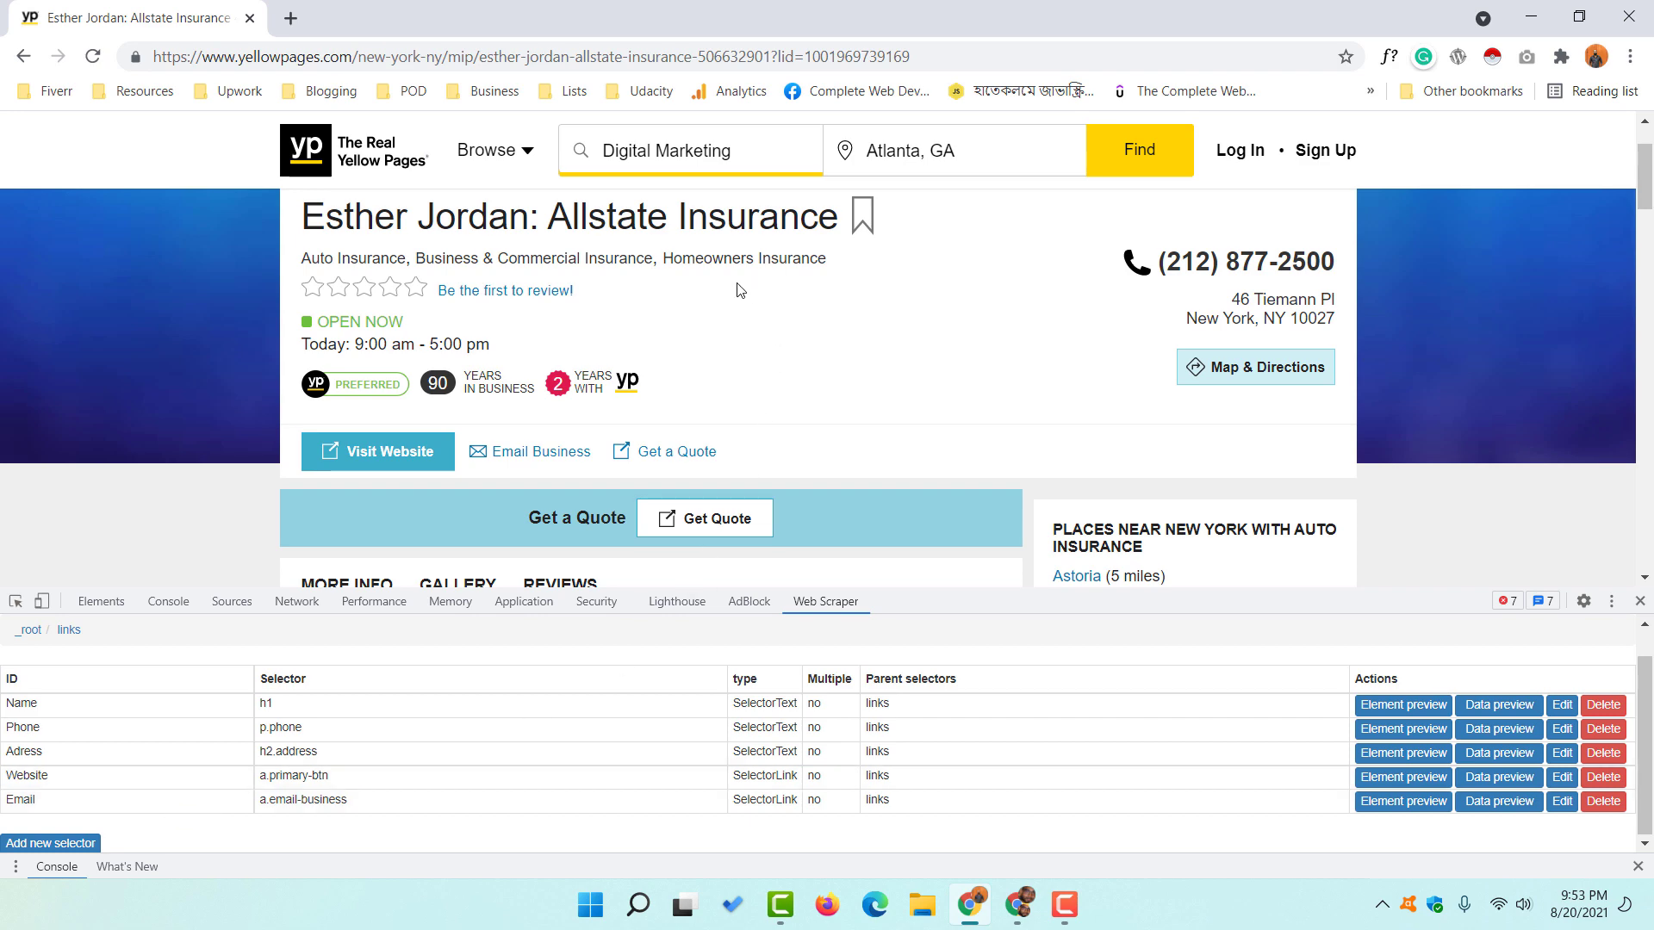
- Return to the car insurance results page and scroll down to the pagination bar
{"action": "scroll", "coordinate": [527, 292], "scroll_direction": "up", "scroll_amount": 1}
{"action": "scroll", "coordinate": [474, 383], "scroll_direction": "down", "scroll_amount": 2}
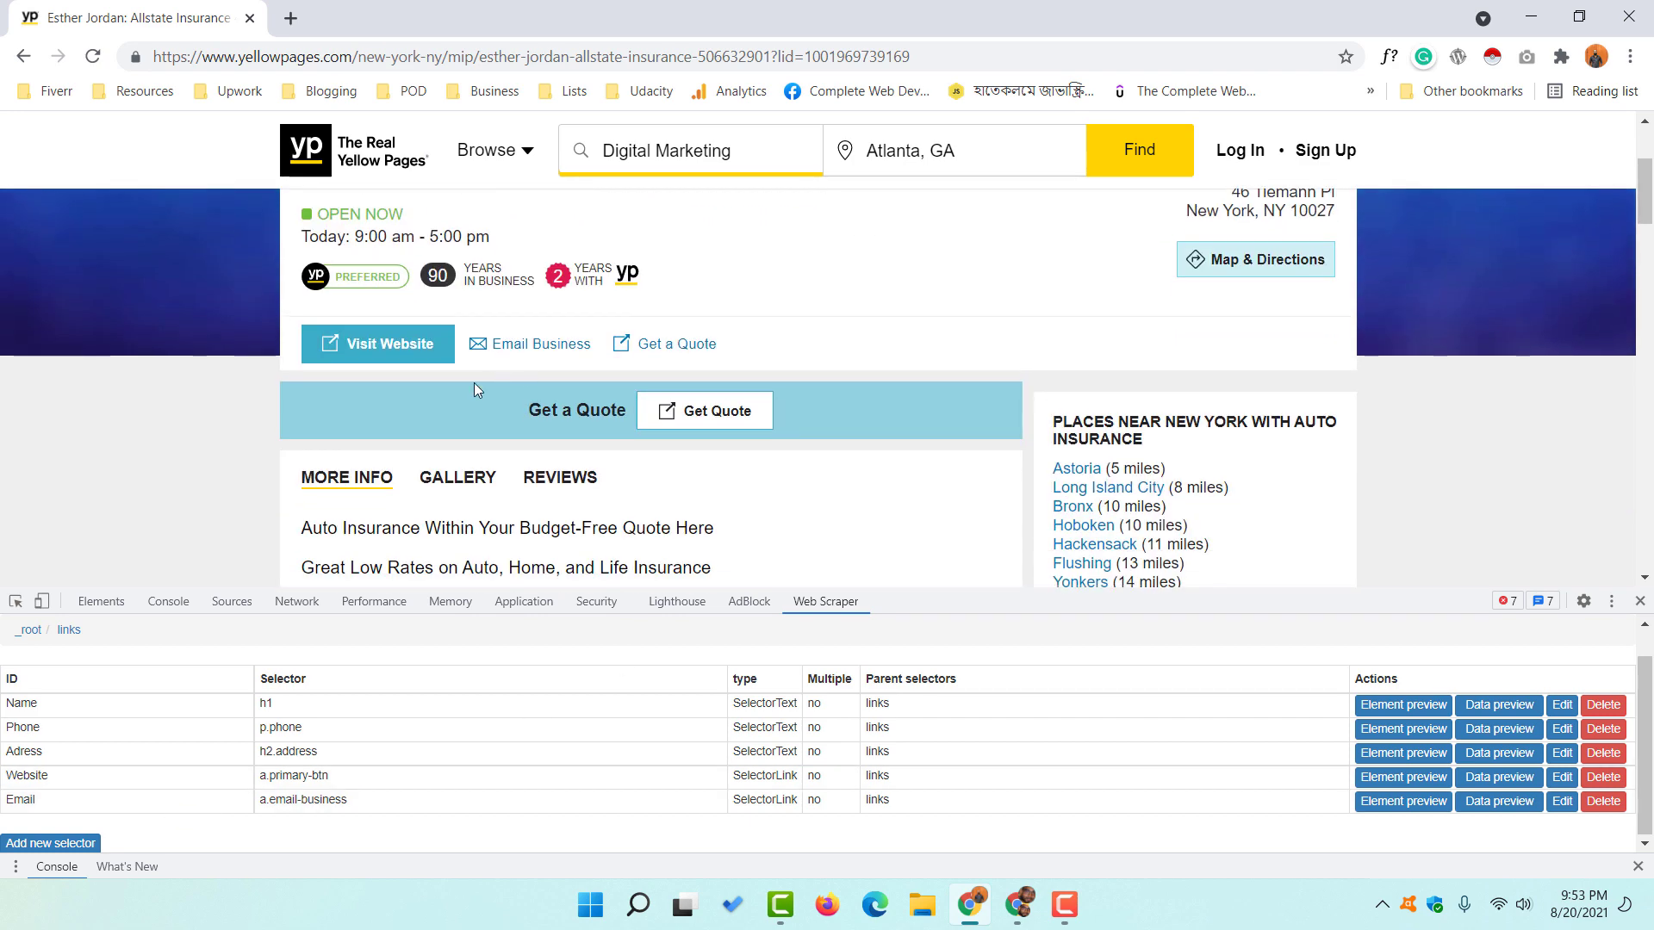
{"action": "scroll", "coordinate": [516, 422], "scroll_direction": "up", "scroll_amount": 2}
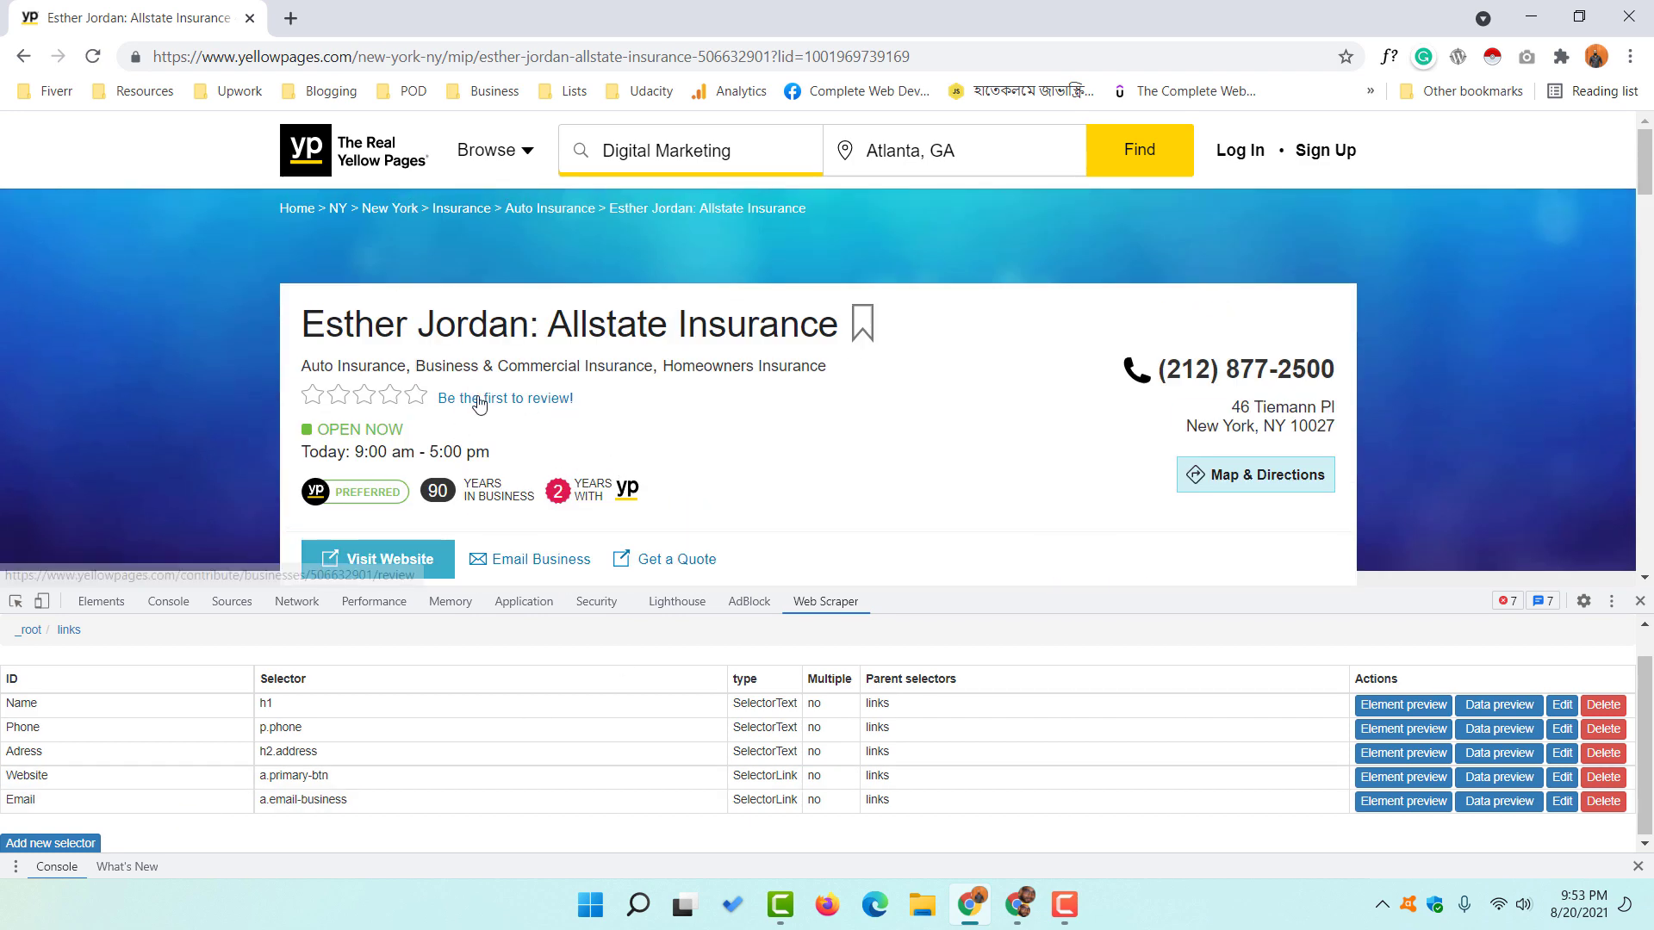
{"action": "left_click", "coordinate": [25, 57]}
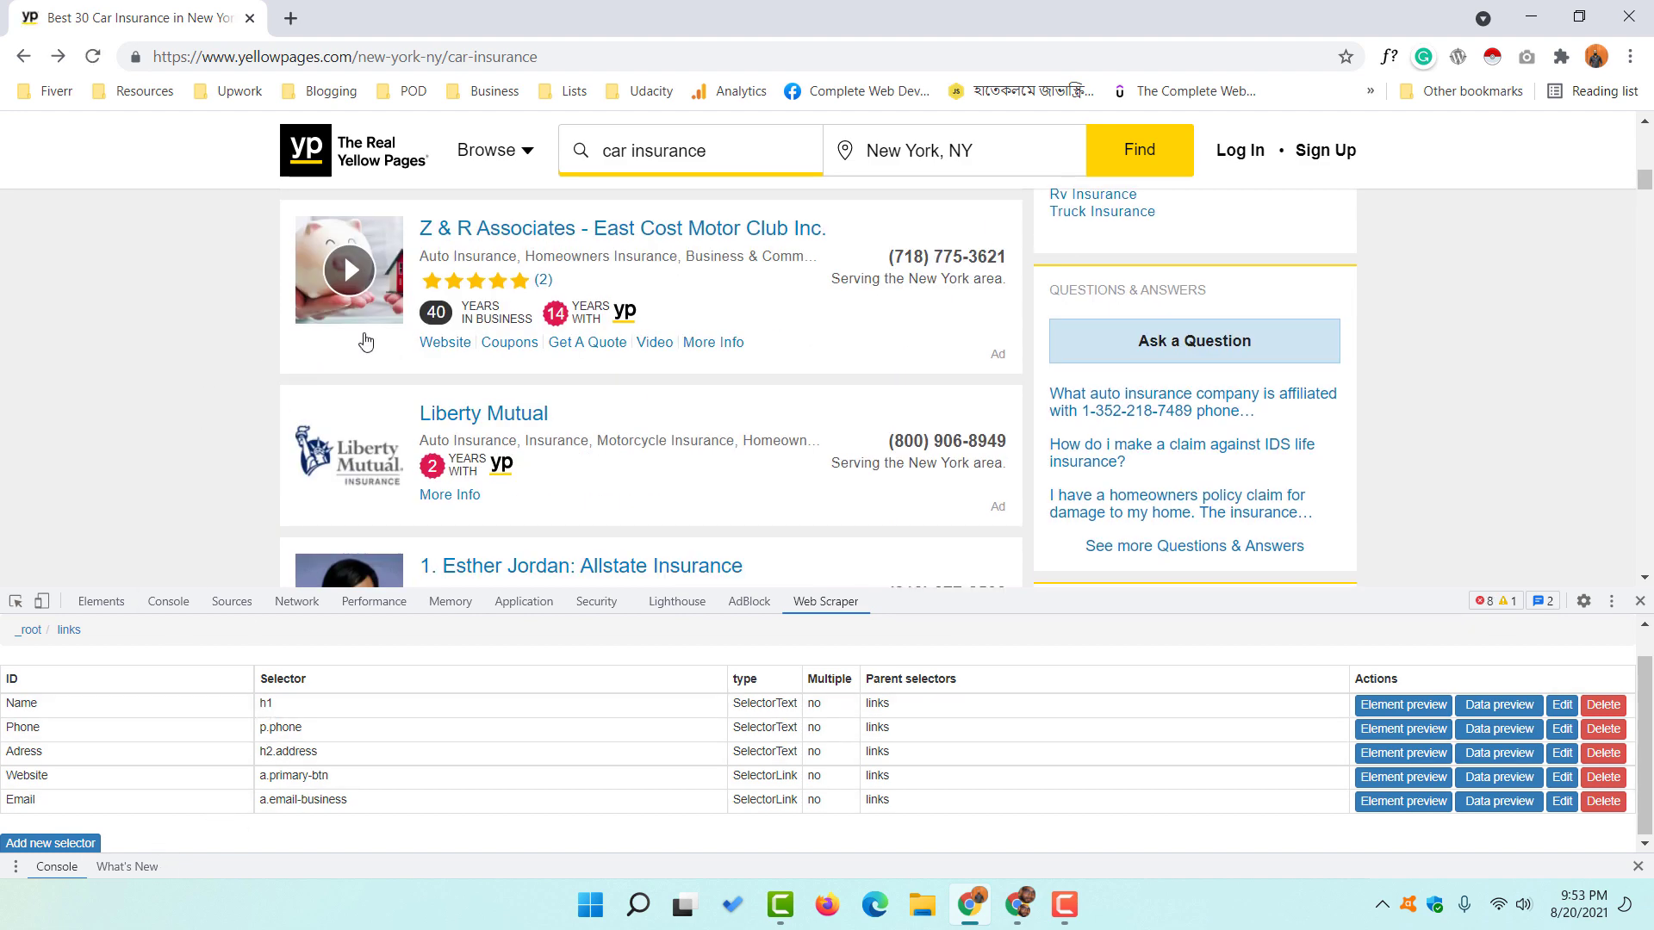
{"action": "scroll", "coordinate": [271, 318], "scroll_direction": "down", "scroll_amount": 3}
{"action": "scroll", "coordinate": [241, 401], "scroll_direction": "down", "scroll_amount": 20}
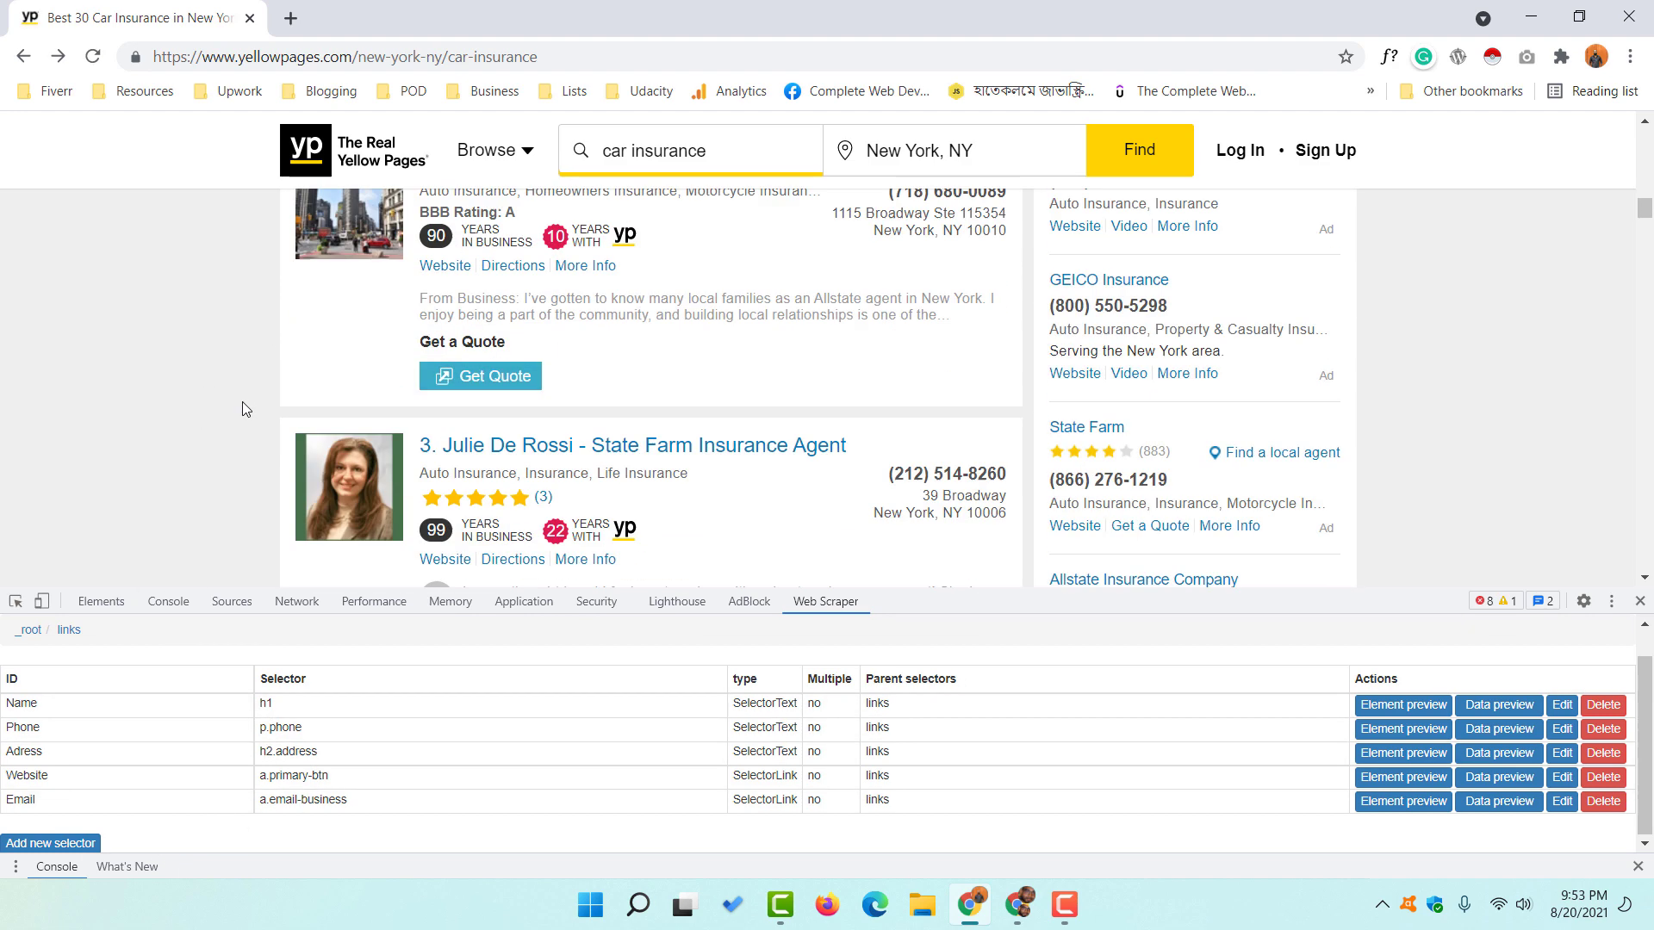
{"action": "scroll", "coordinate": [515, 440], "scroll_direction": "down", "scroll_amount": 20}
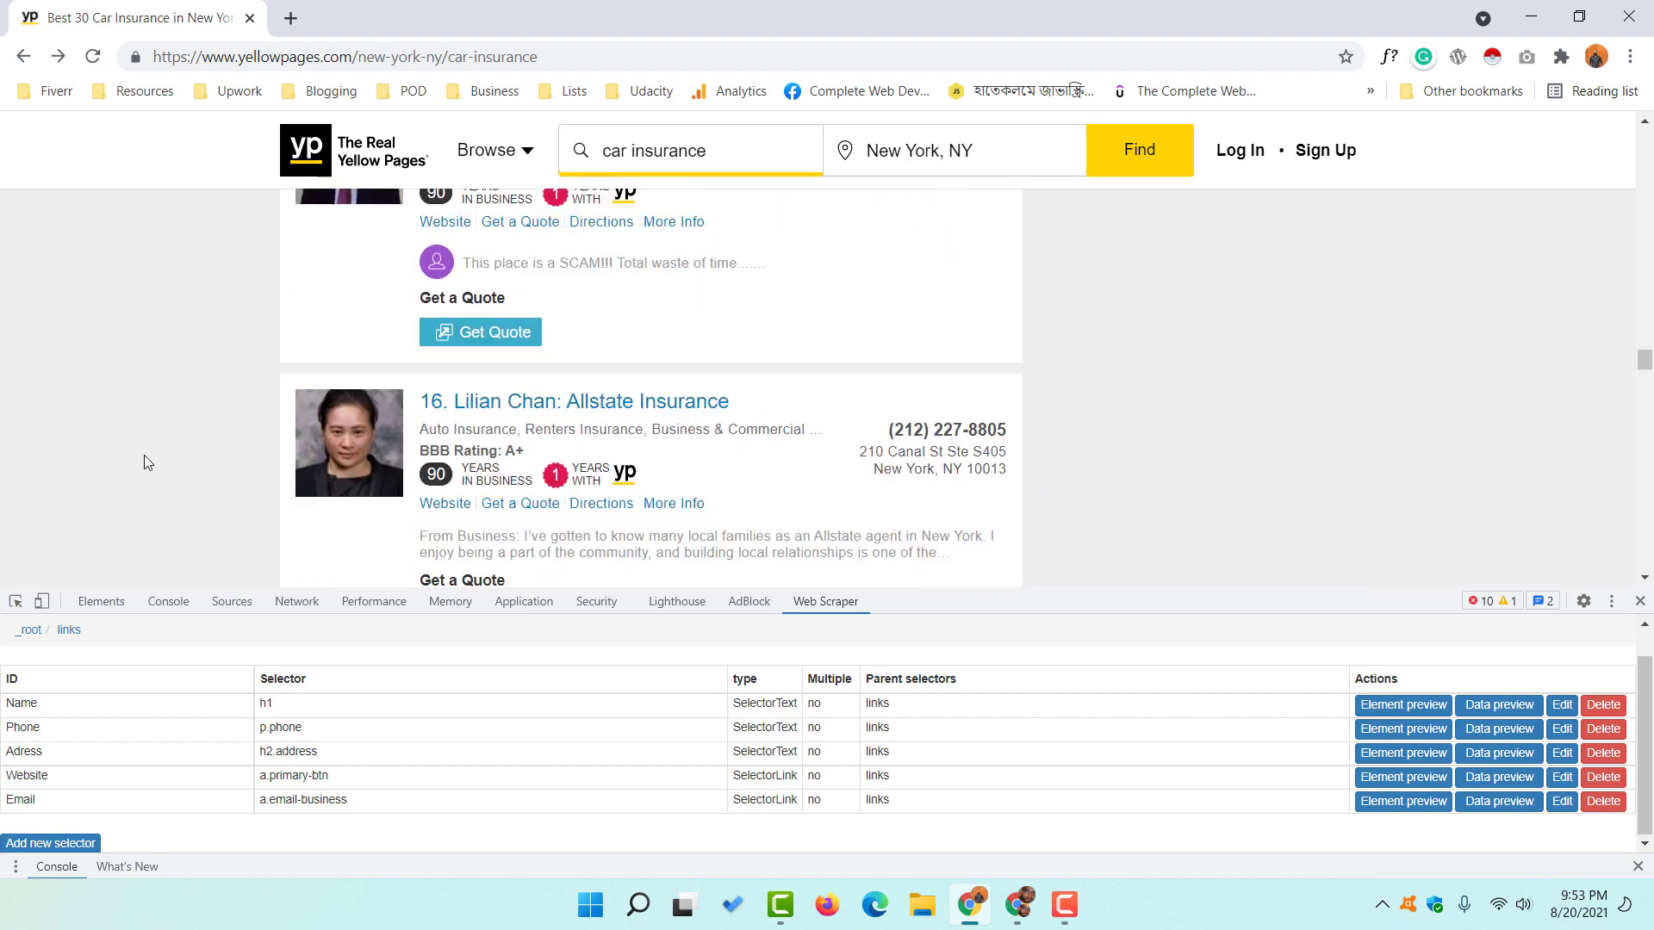
{"action": "scroll", "coordinate": [212, 457], "scroll_direction": "down", "scroll_amount": 10}
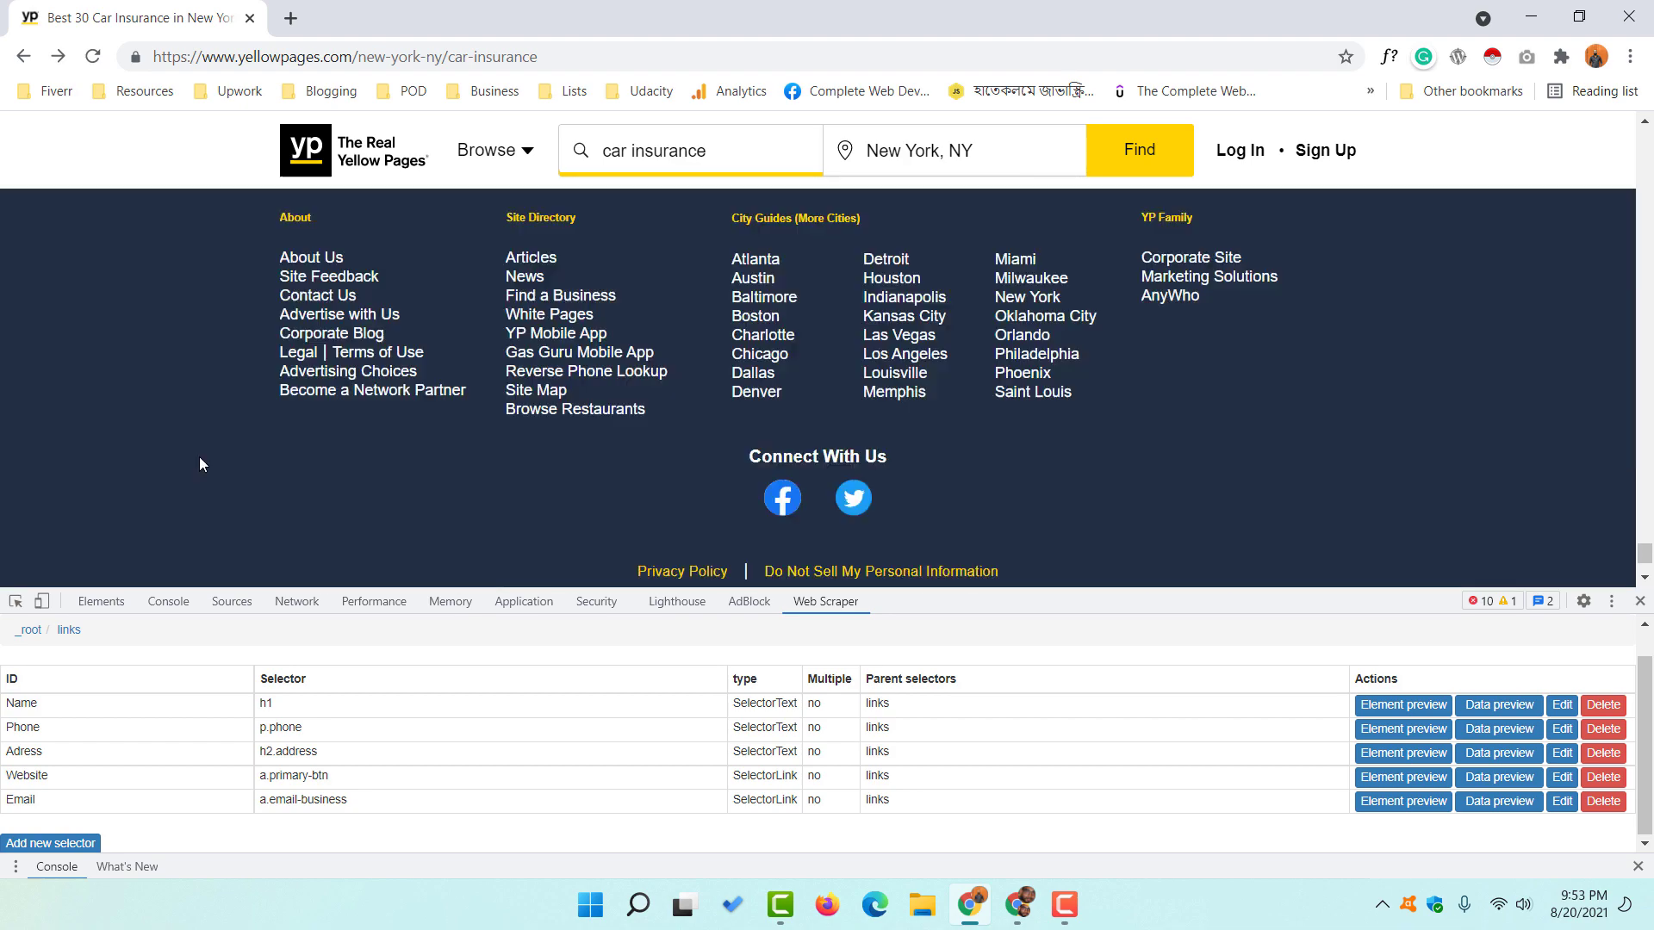
{"action": "scroll", "coordinate": [196, 443], "scroll_direction": "up", "scroll_amount": 6}
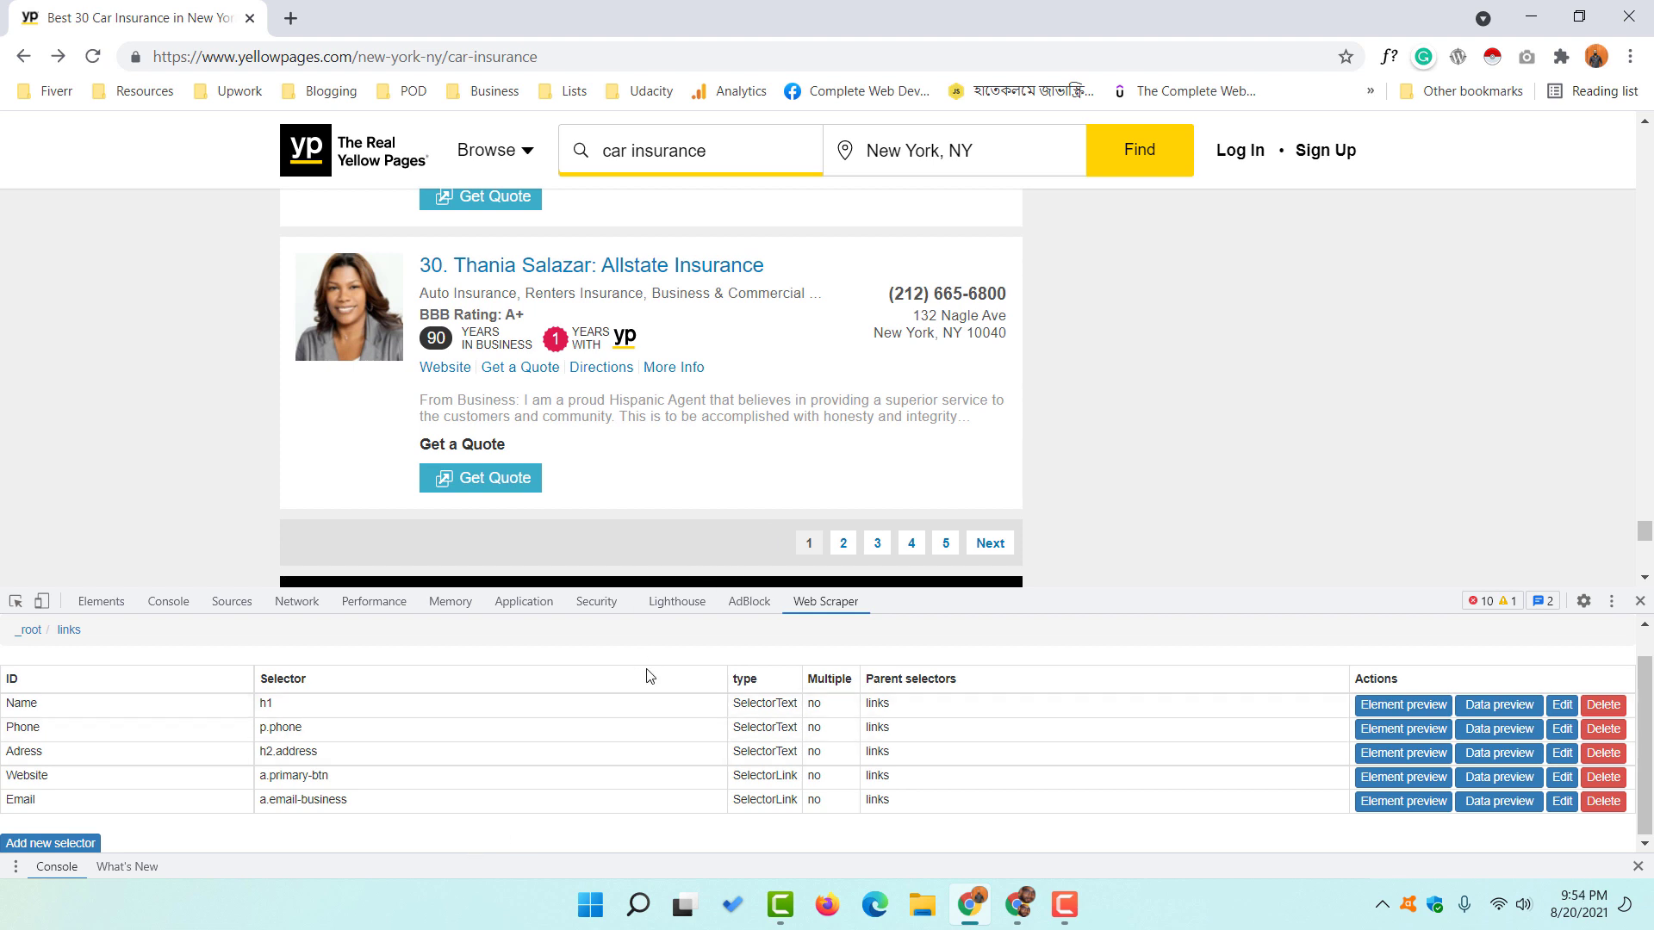
{"action": "scroll", "coordinate": [372, 685], "scroll_direction": "up", "scroll_amount": 1}
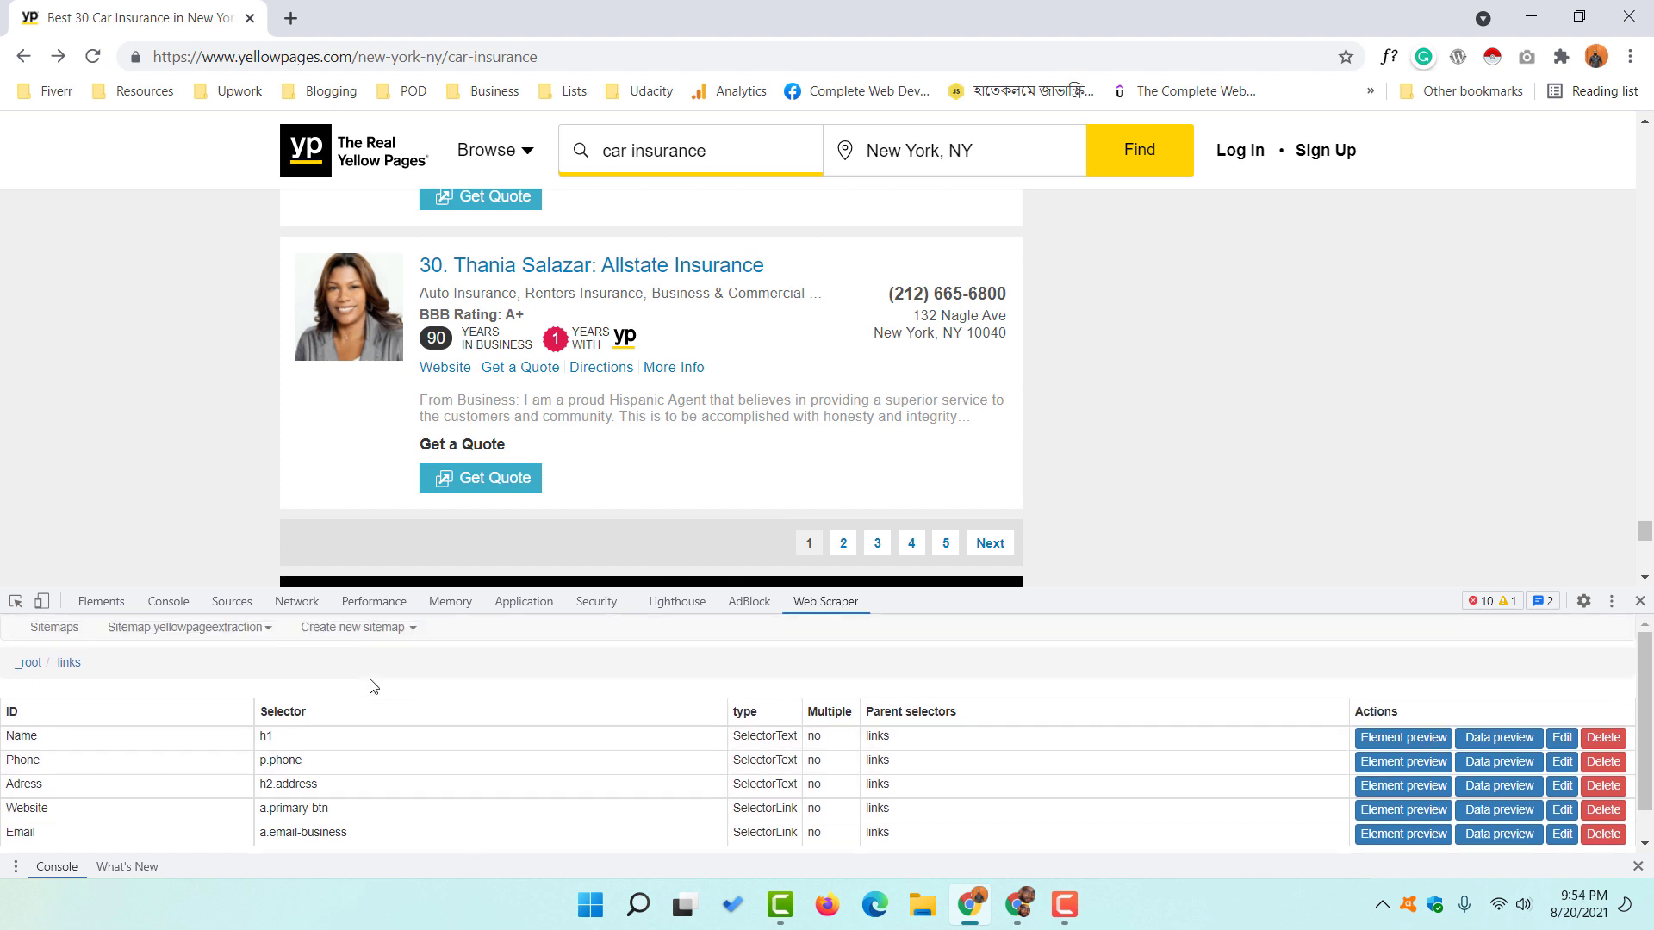
- In the yellowpageextraction sitemap, start a top-level 'Pages' Link selector with Multiple, picking page links 2 and 3
{"action": "left_click", "coordinate": [69, 635]}
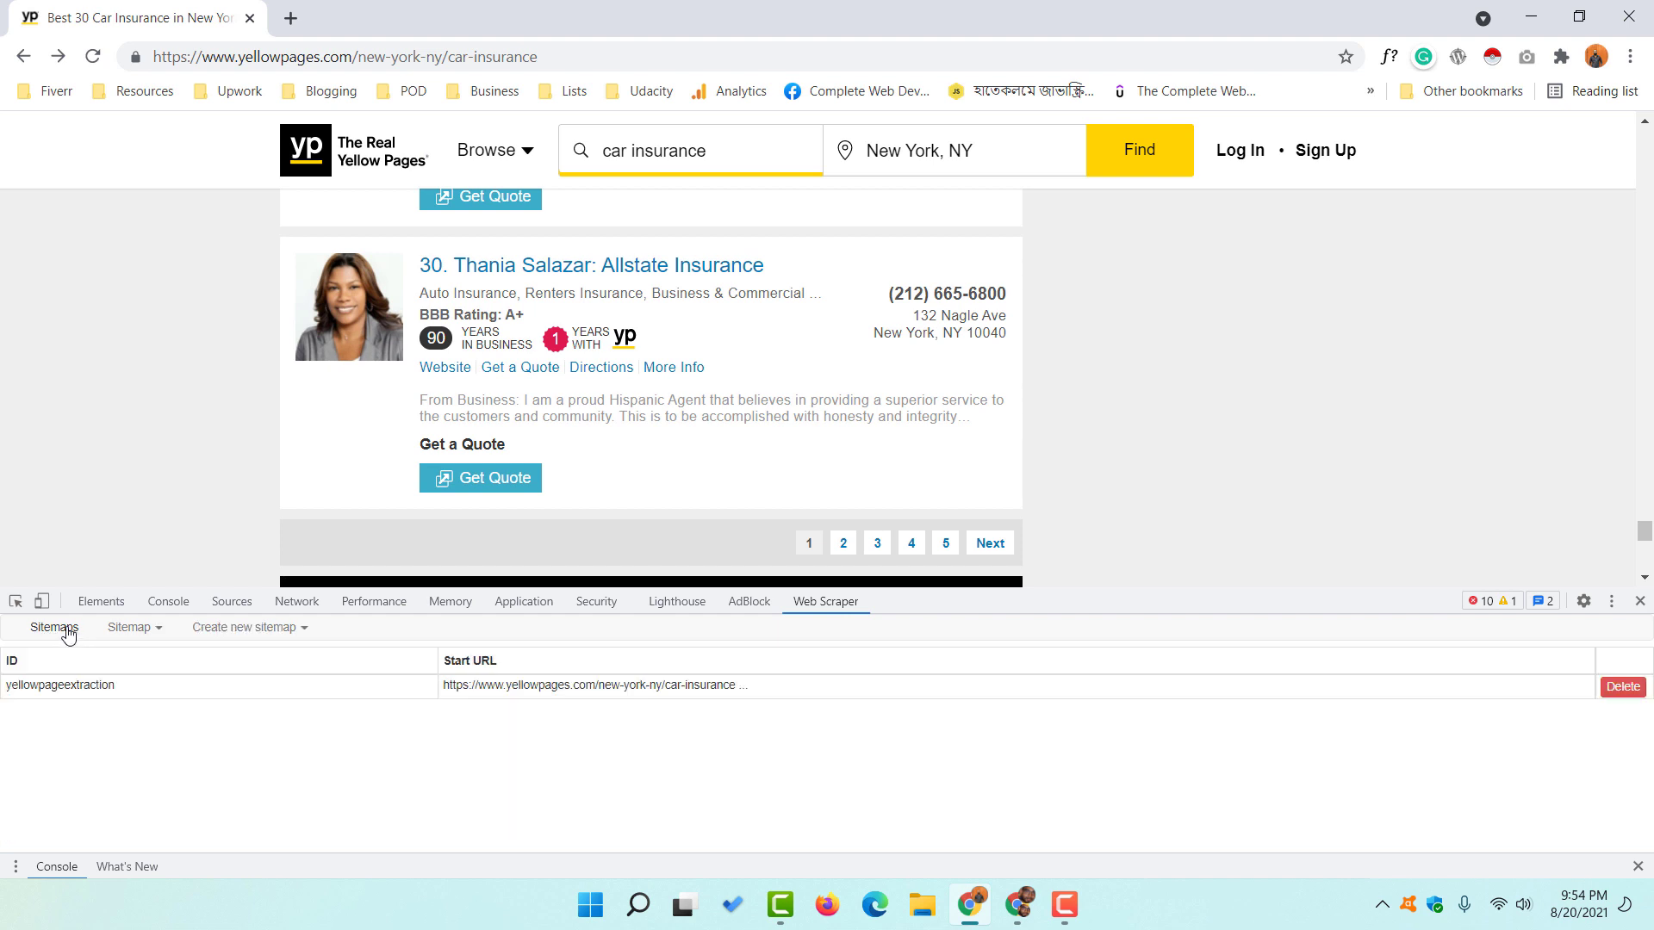
{"action": "left_click", "coordinate": [151, 695]}
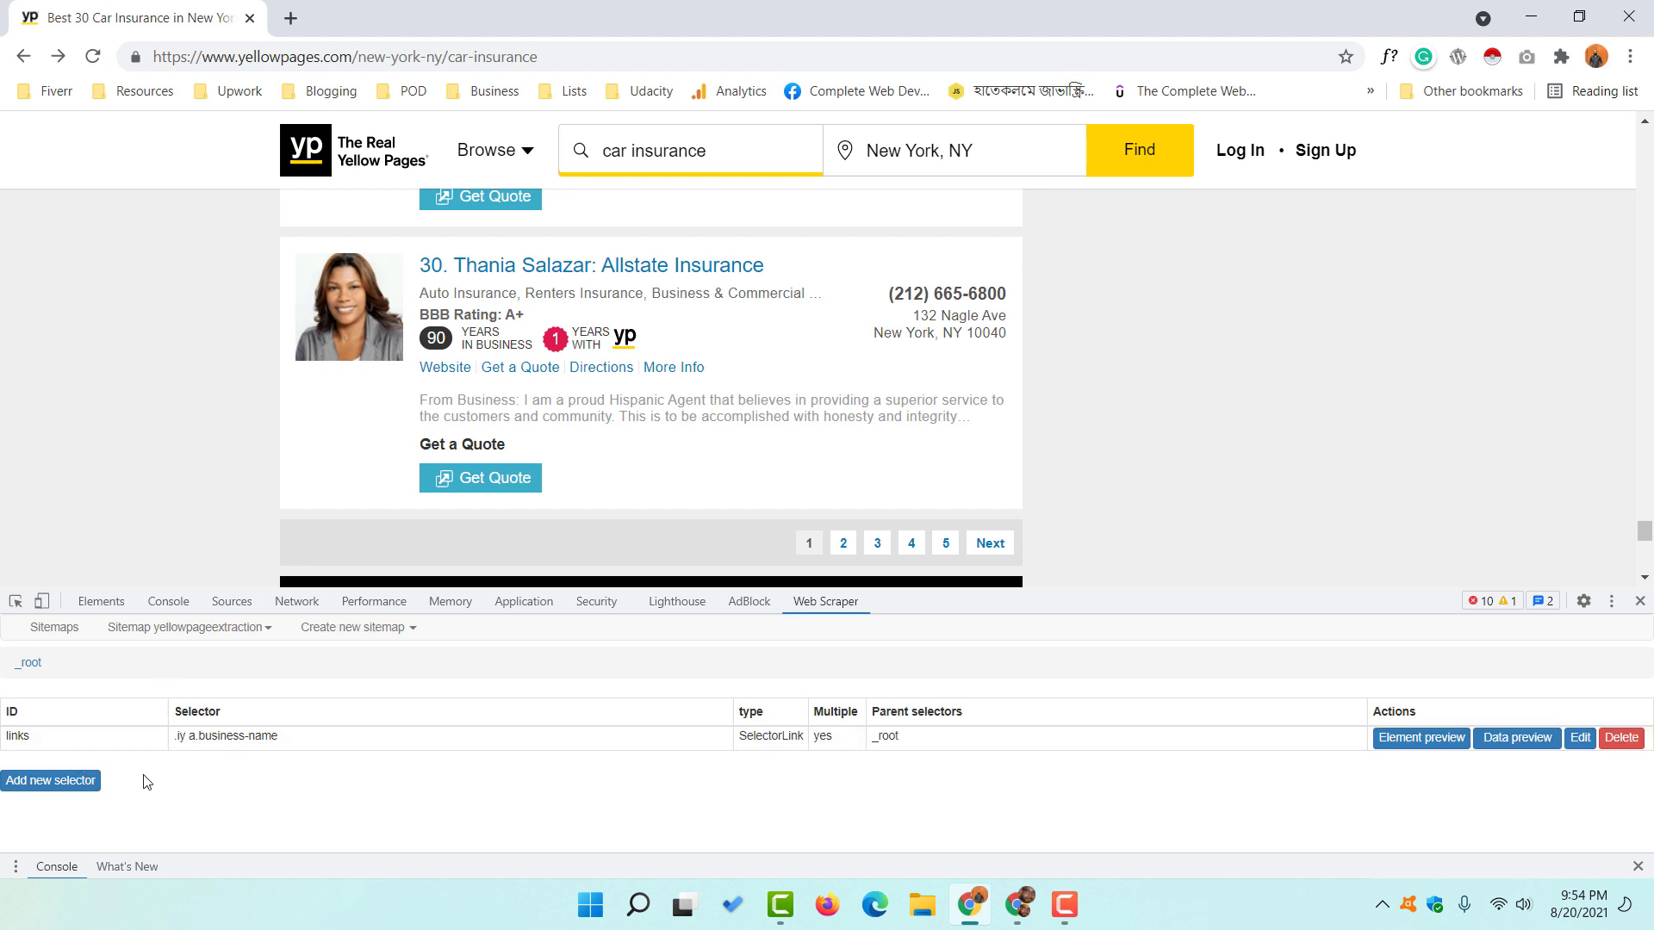
{"action": "left_click", "coordinate": [69, 783]}
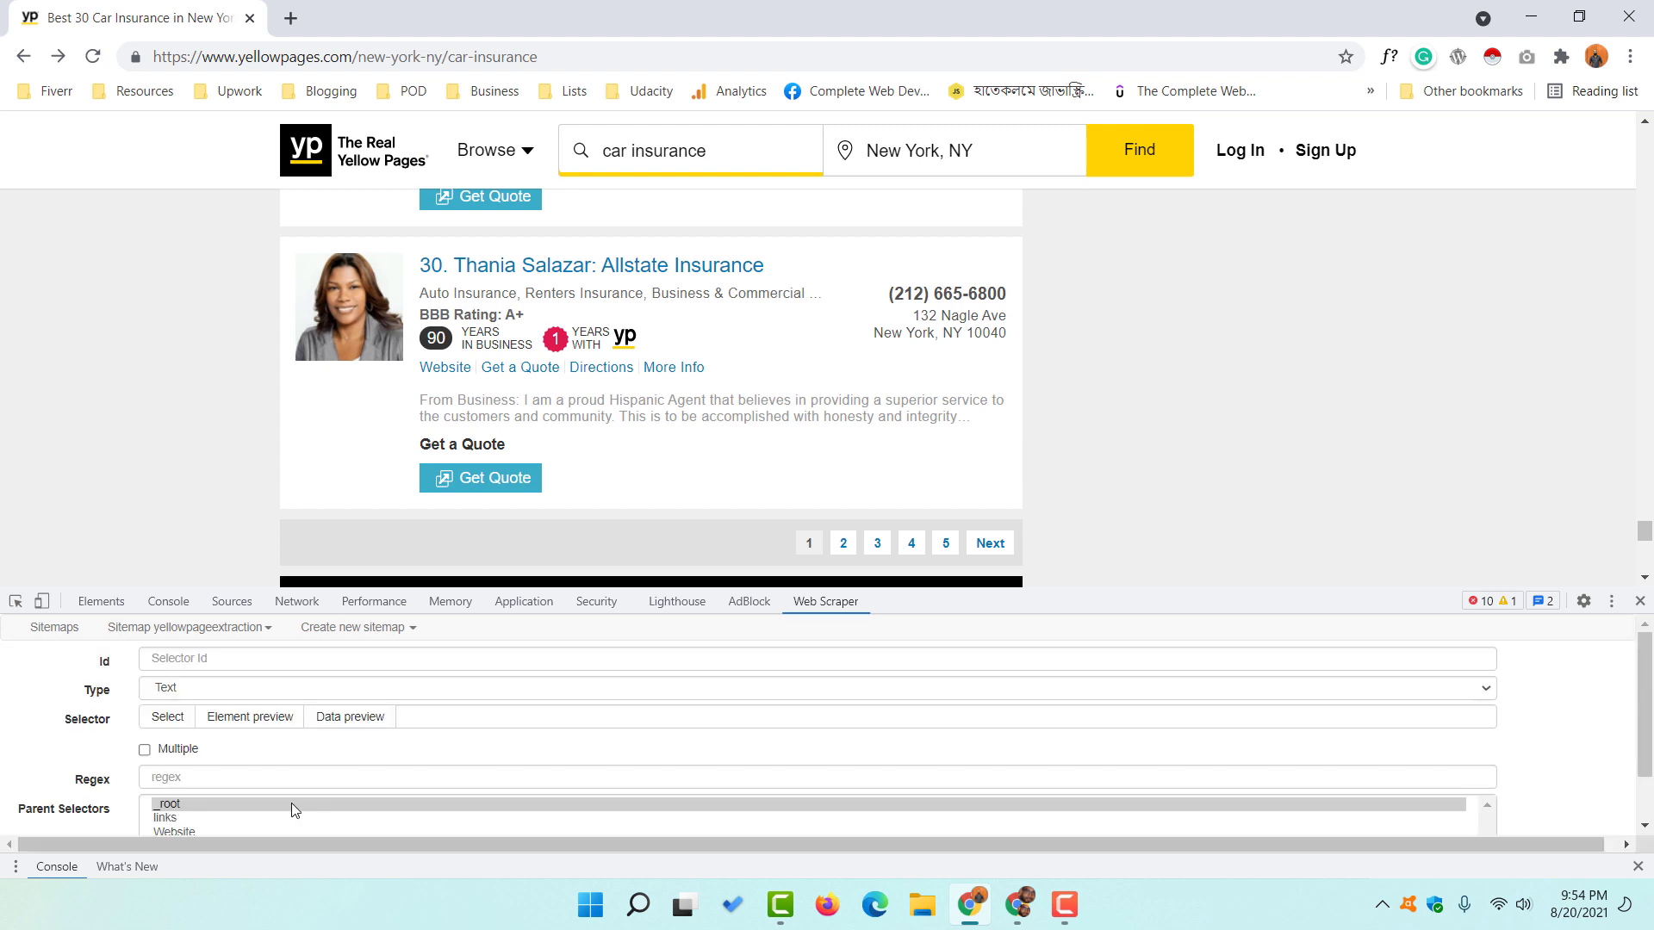
{"action": "left_click", "coordinate": [202, 660]}
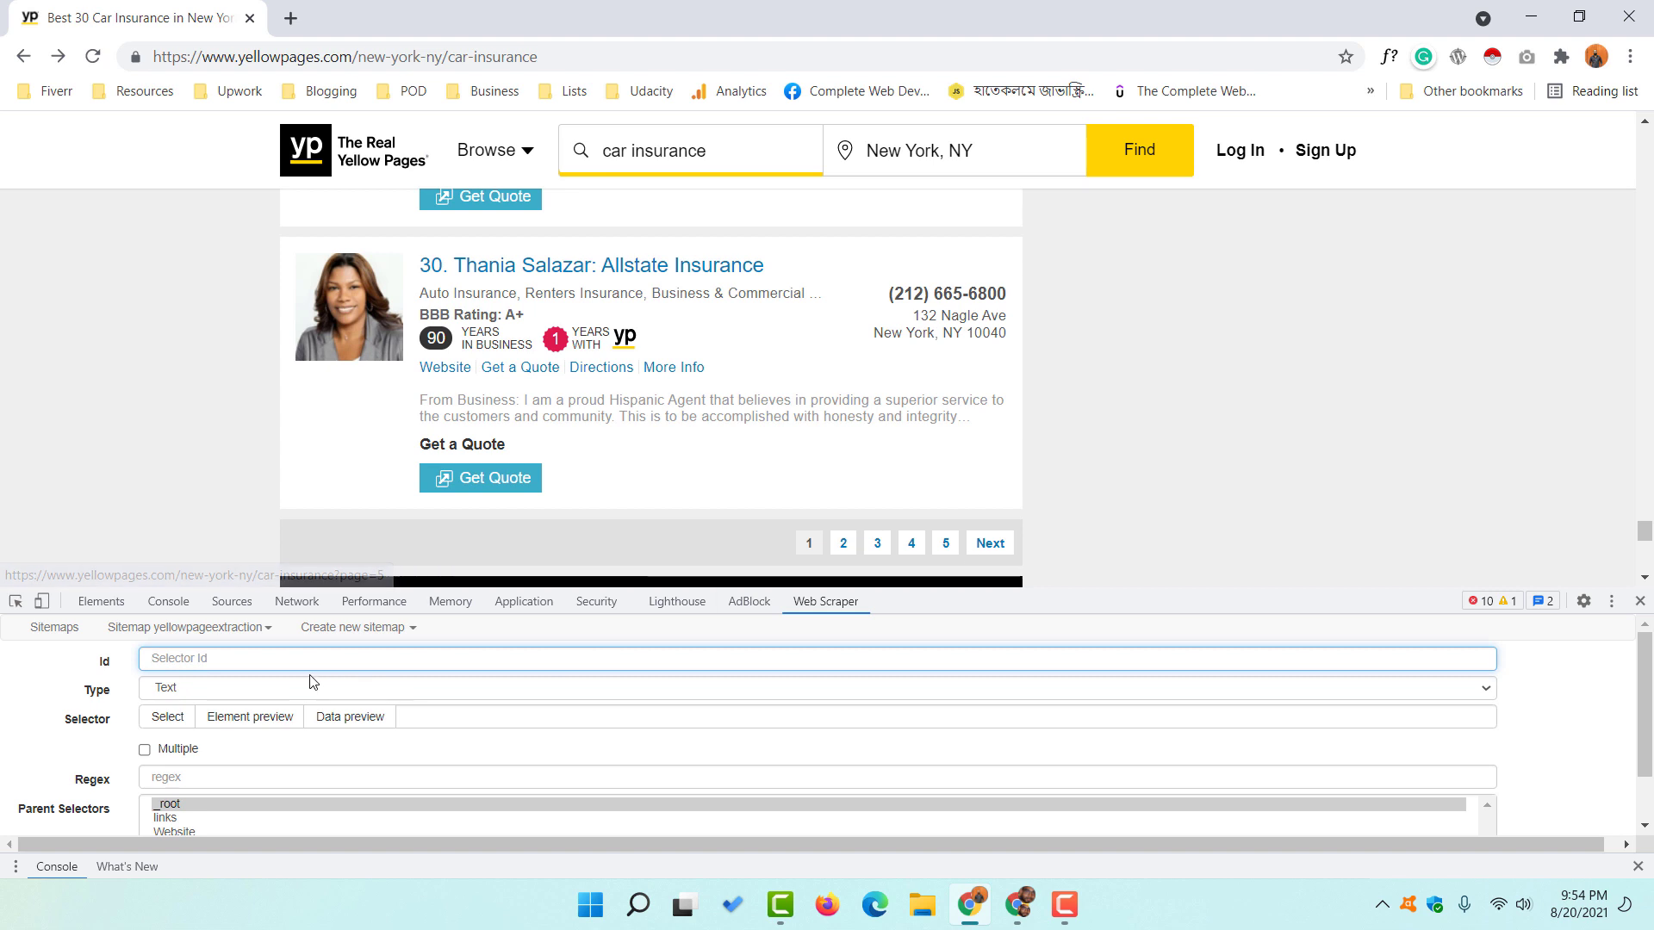
{"action": "type", "text": "Pages"}
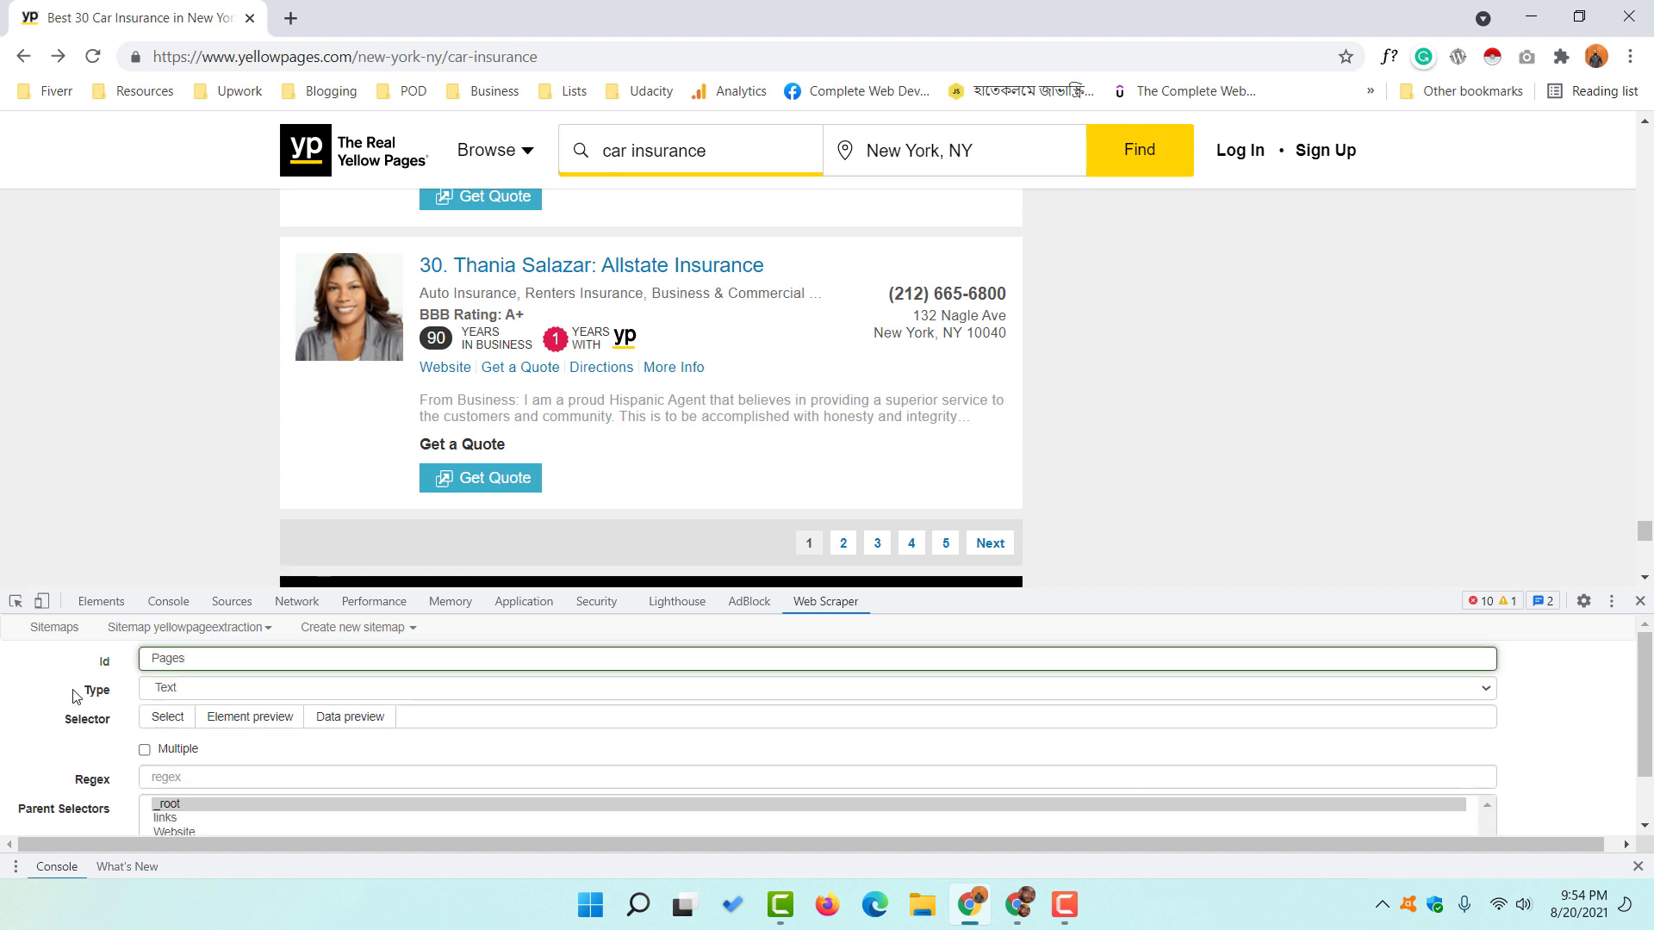
{"action": "left_click", "coordinate": [200, 688]}
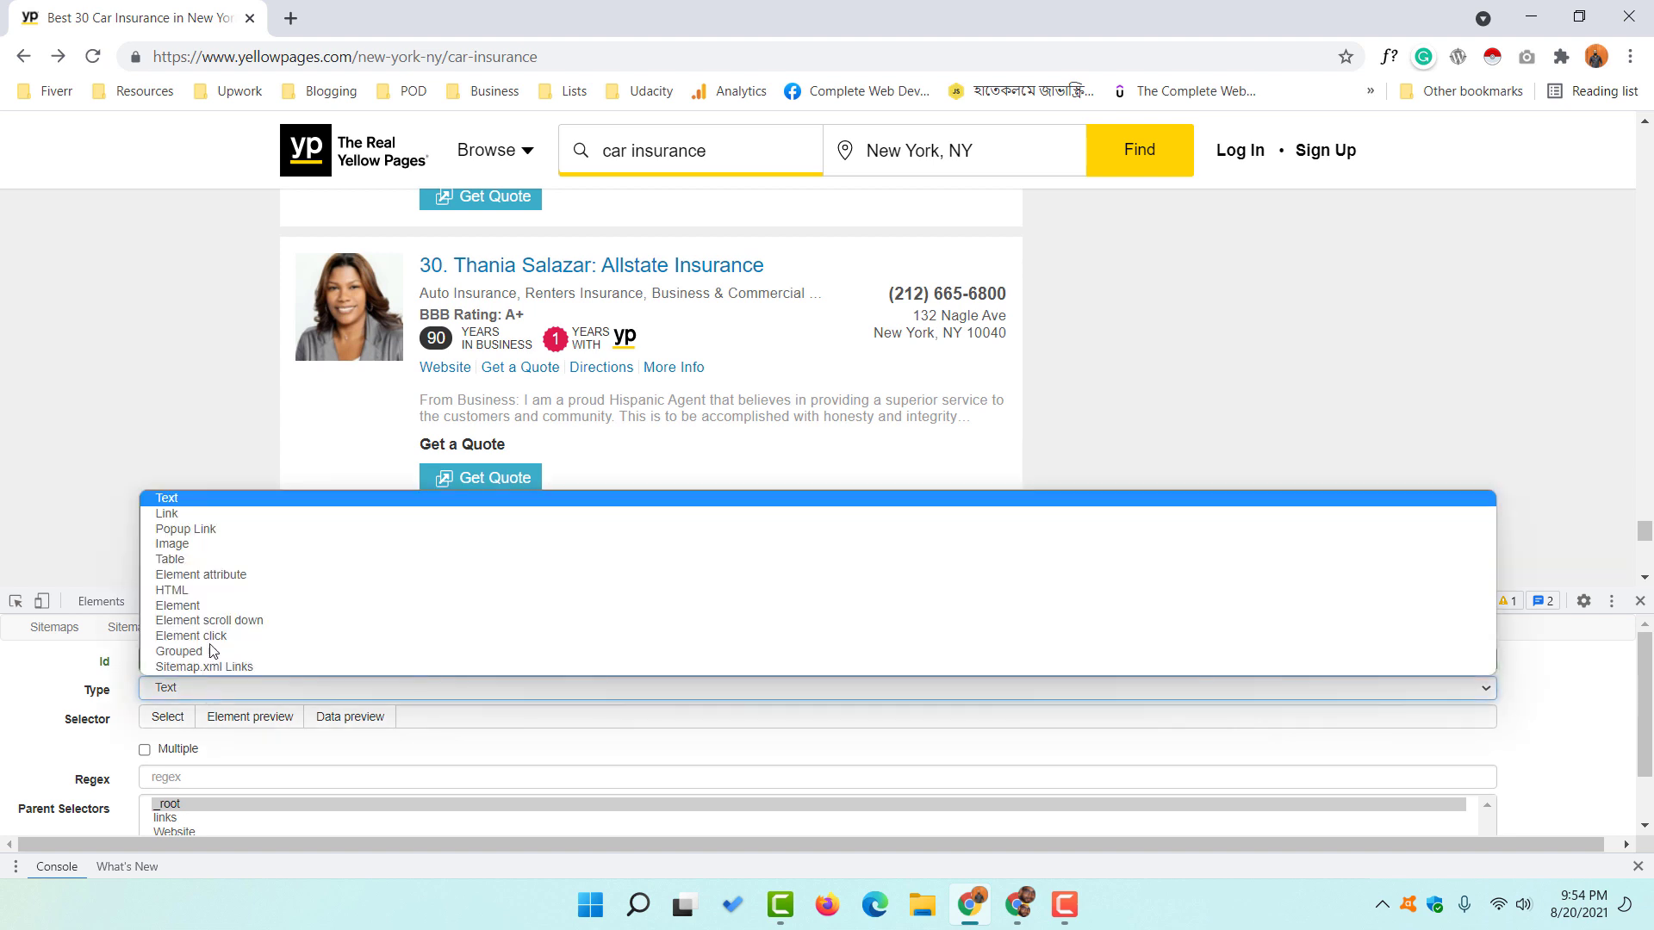
{"action": "left_click", "coordinate": [205, 517]}
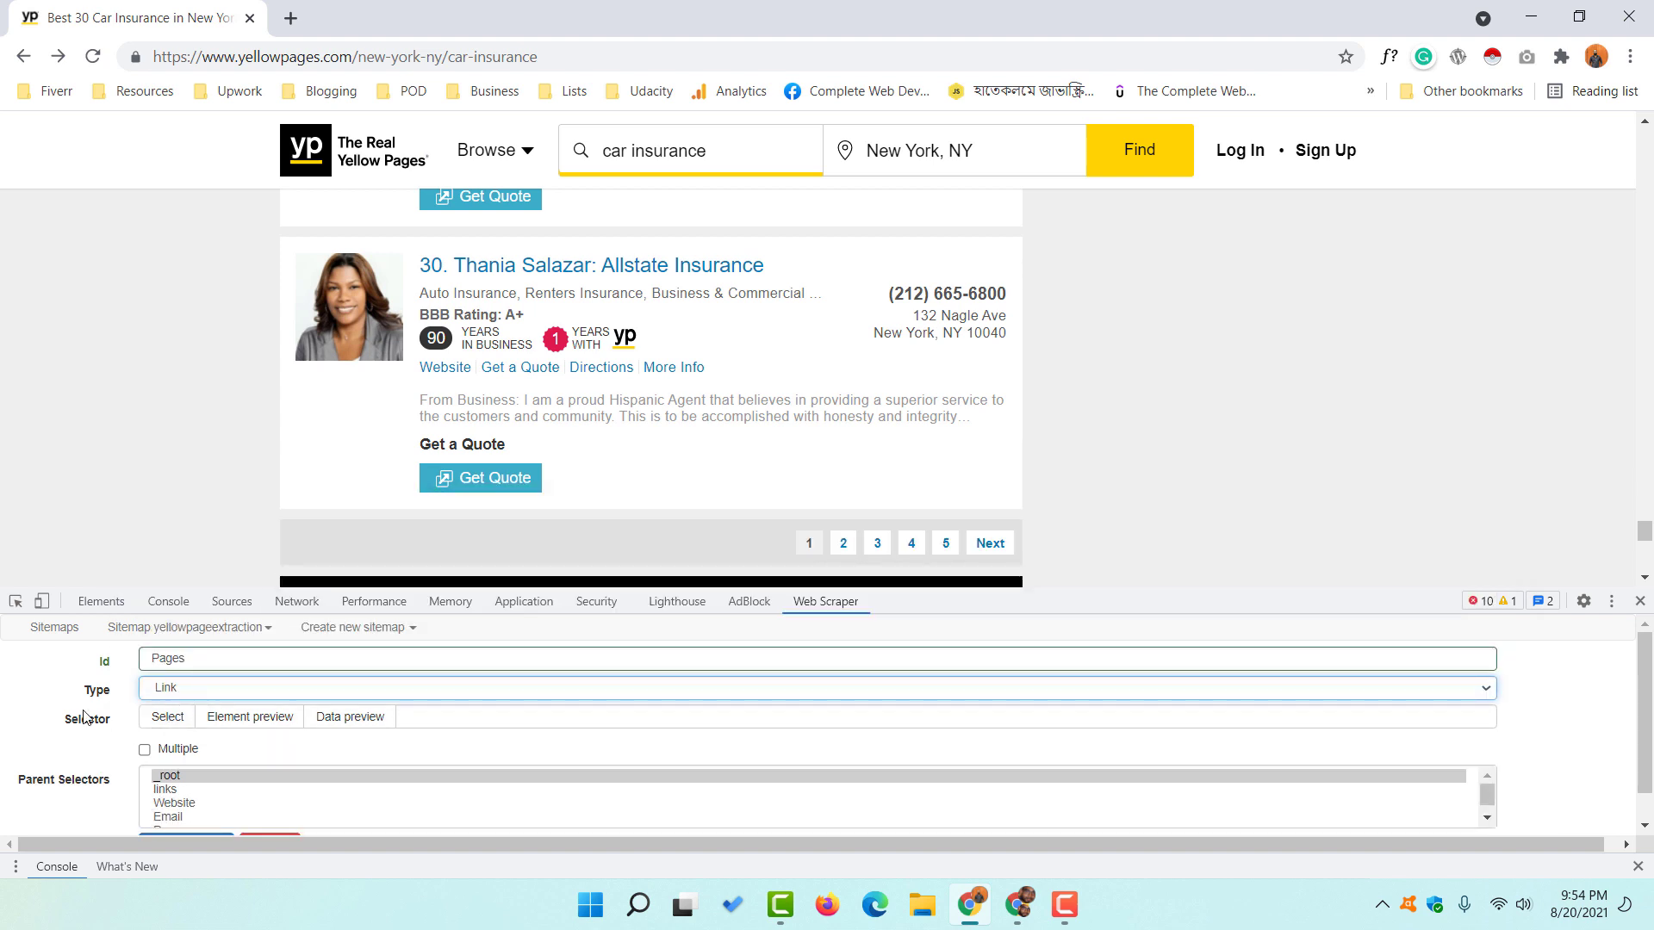
{"action": "scroll", "coordinate": [40, 724], "scroll_direction": "down", "scroll_amount": 1}
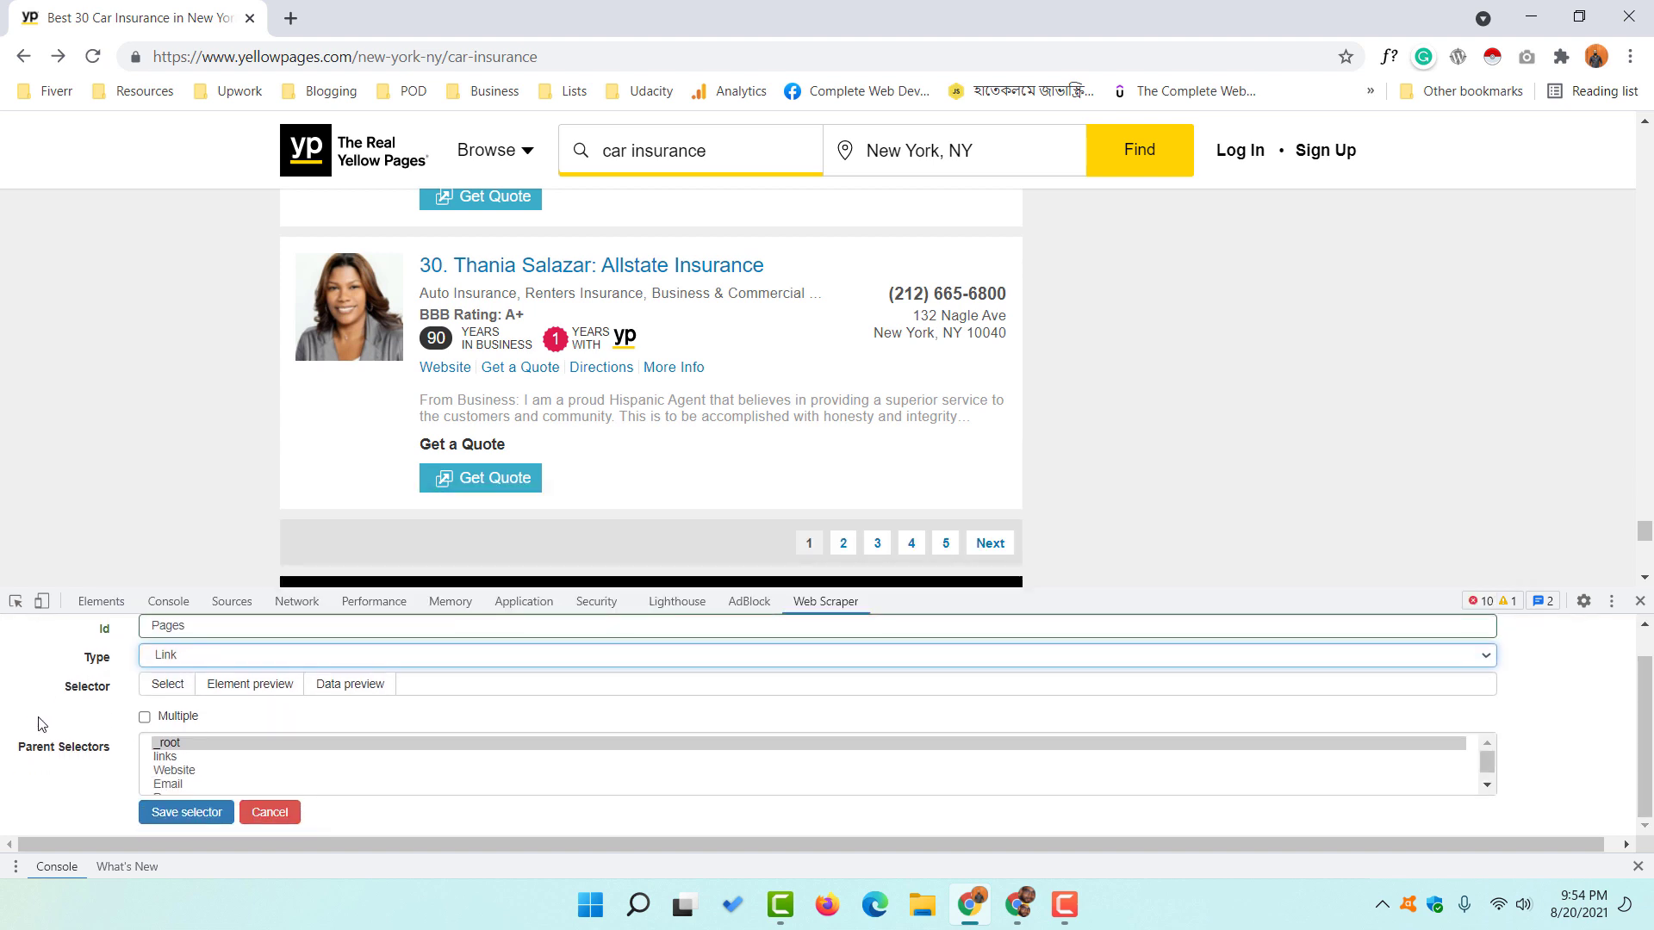
{"action": "left_click", "coordinate": [170, 686]}
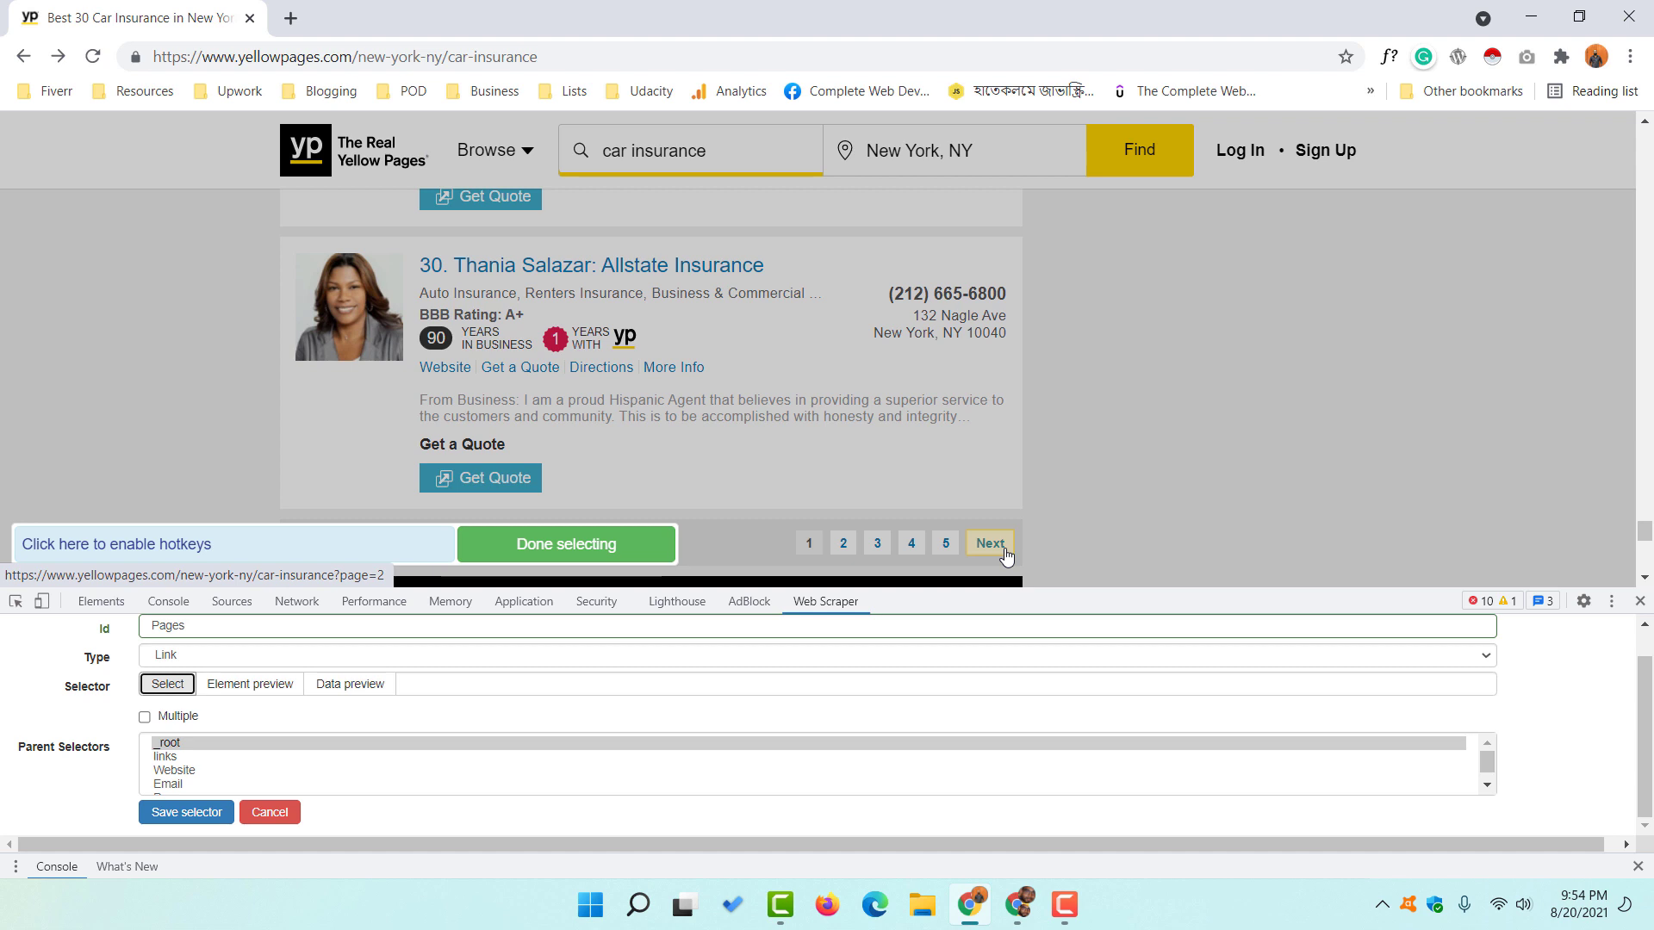
{"action": "left_click", "coordinate": [144, 716]}
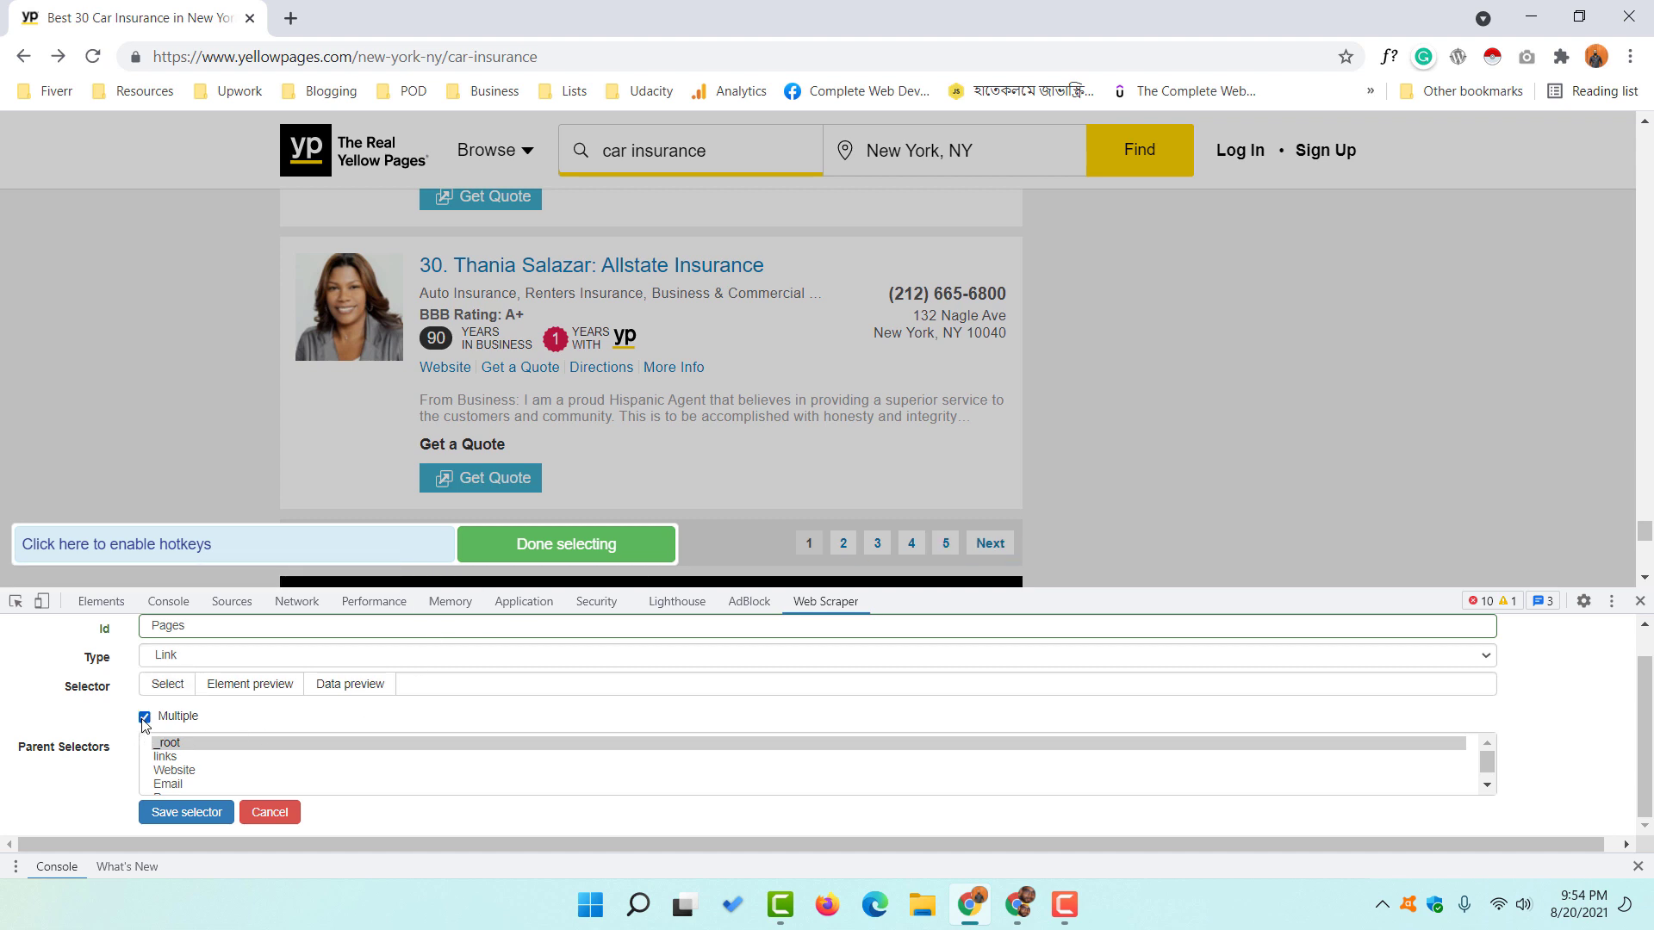
{"action": "left_click", "coordinate": [168, 689]}
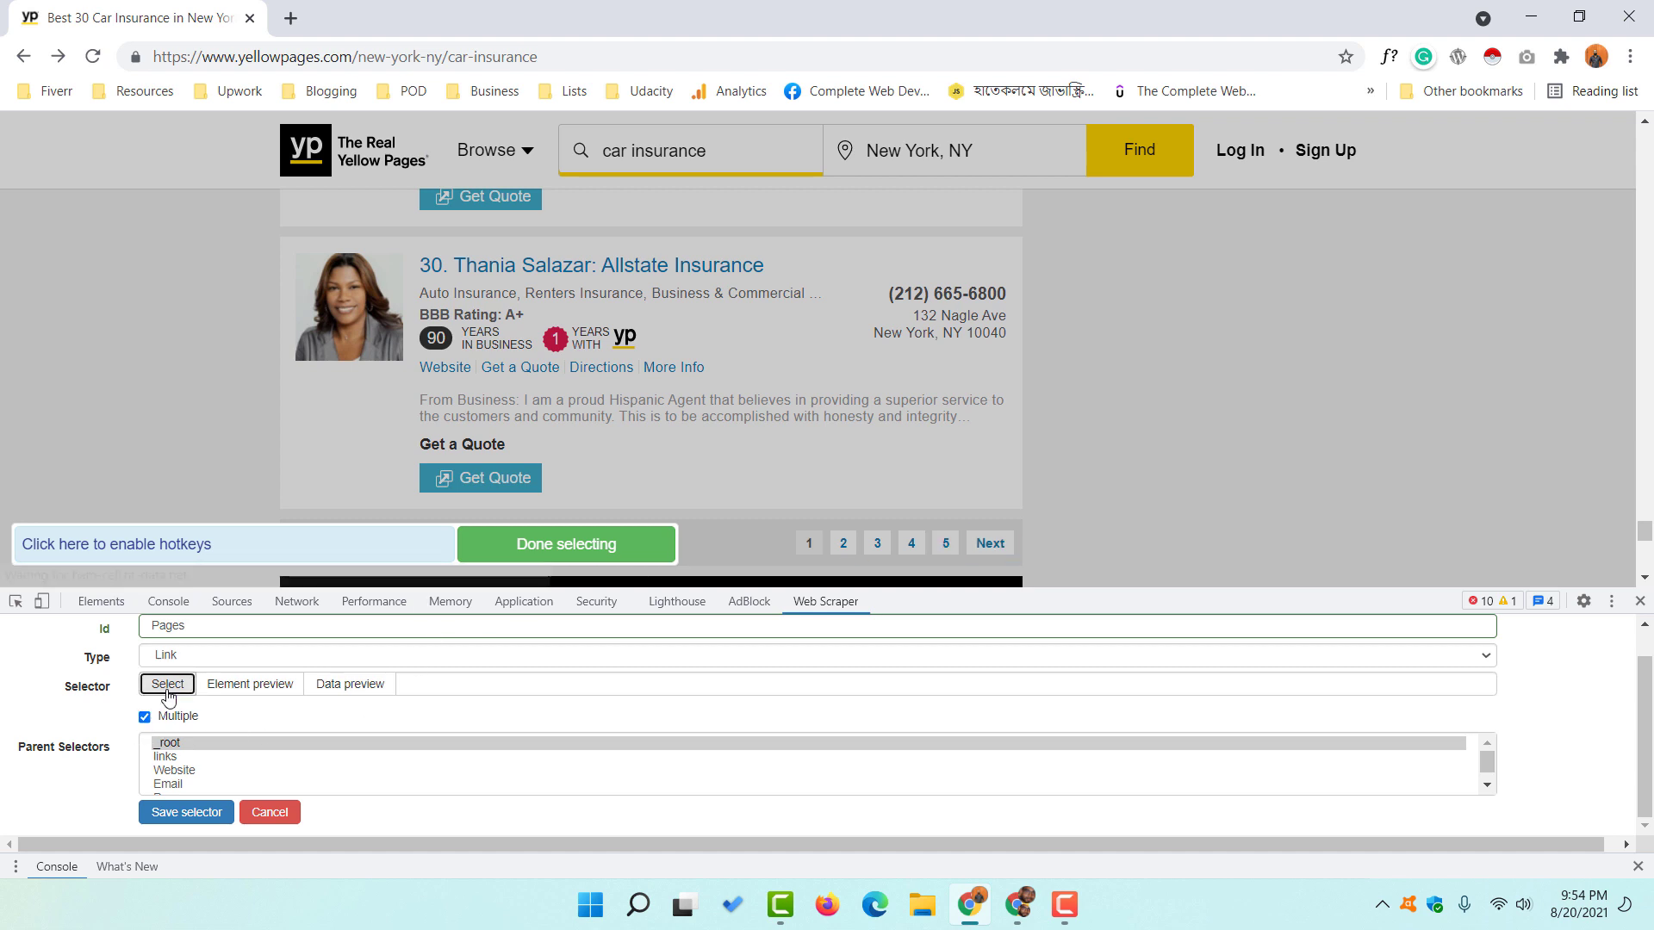
{"action": "left_click", "coordinate": [844, 546]}
{"action": "left_click", "coordinate": [877, 546]}
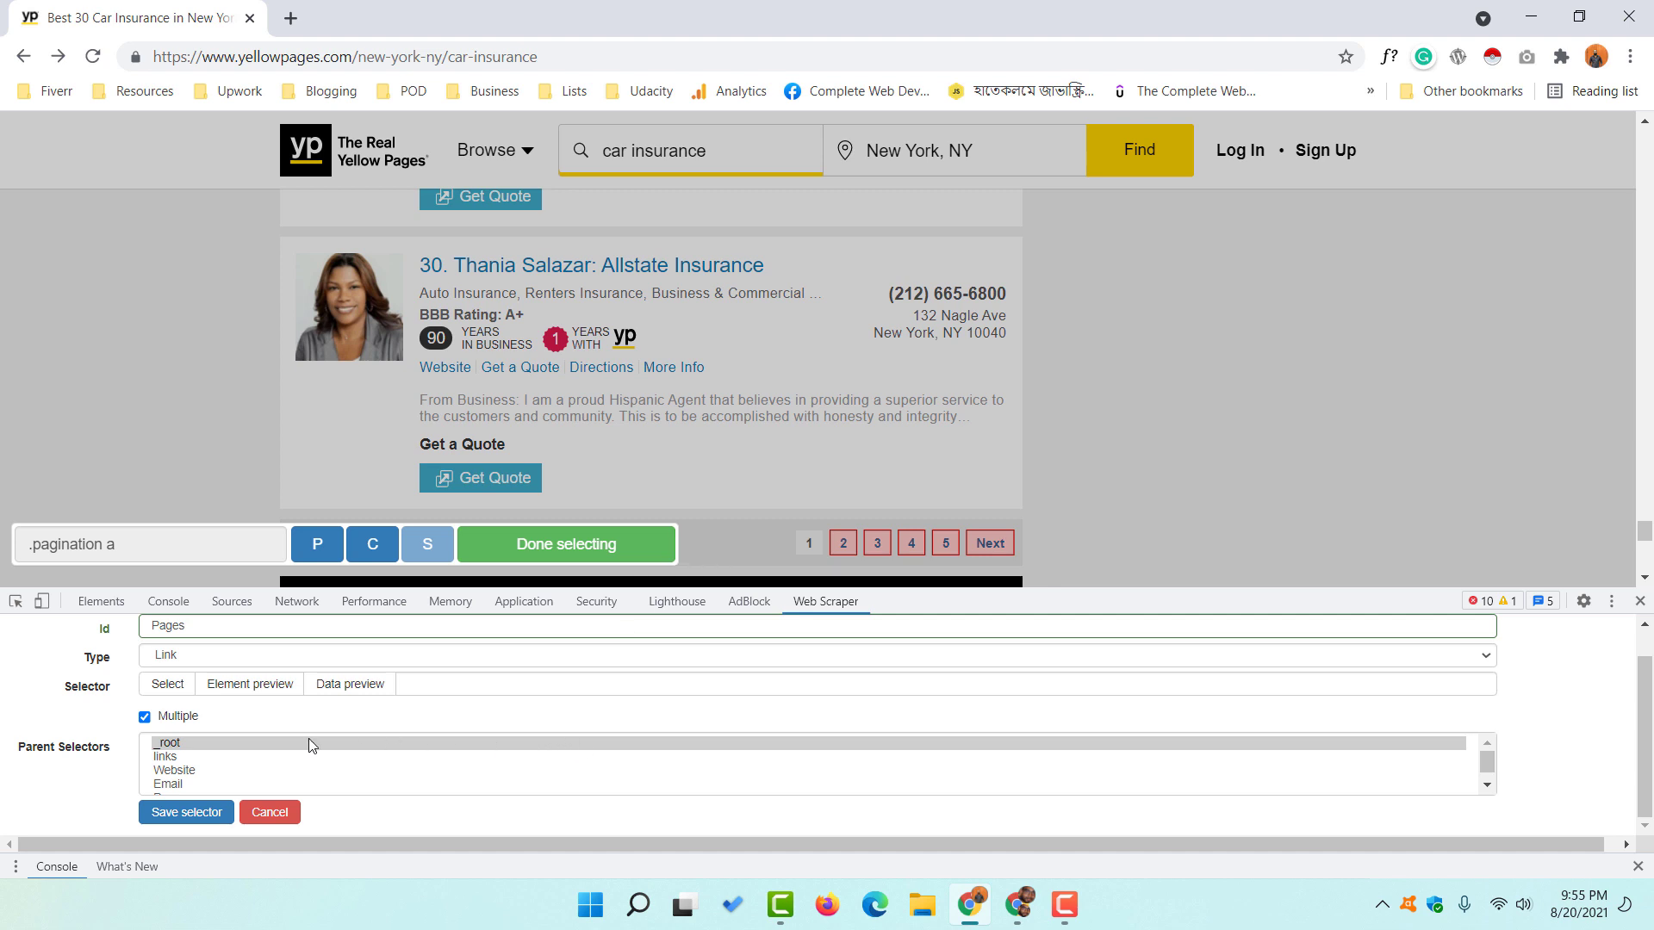
{"action": "left_click", "coordinate": [179, 812]}
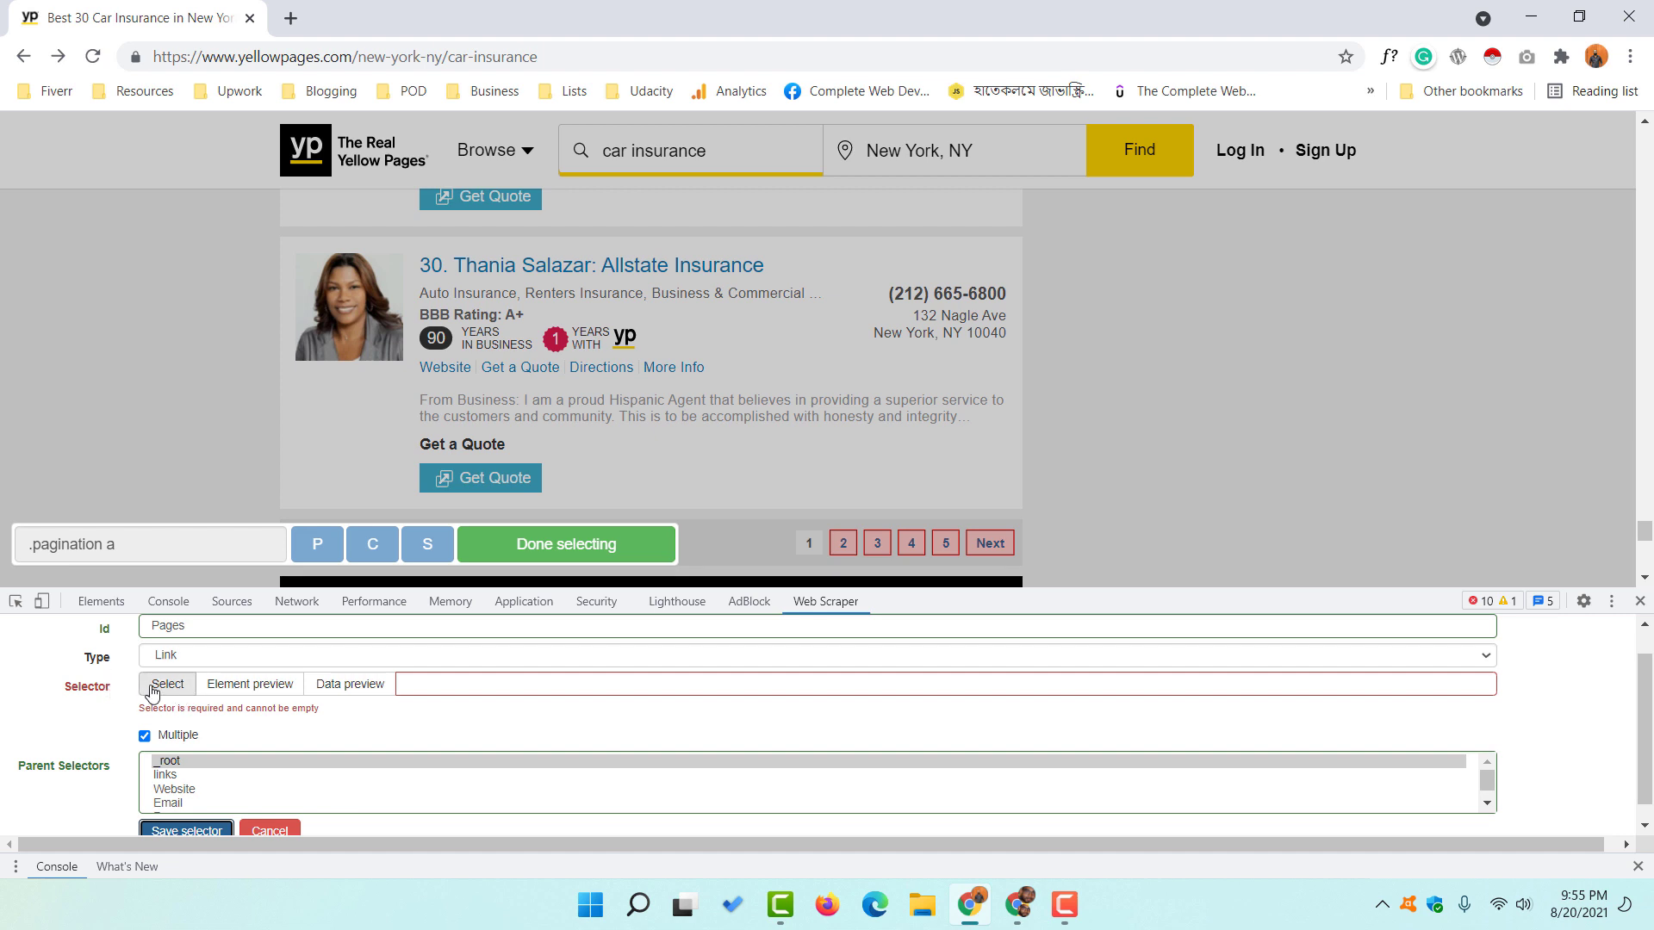
- Re-pick pagination links 2 and 3 to get '.pagination a' and save the Pages selector
{"action": "left_click", "coordinate": [167, 691]}
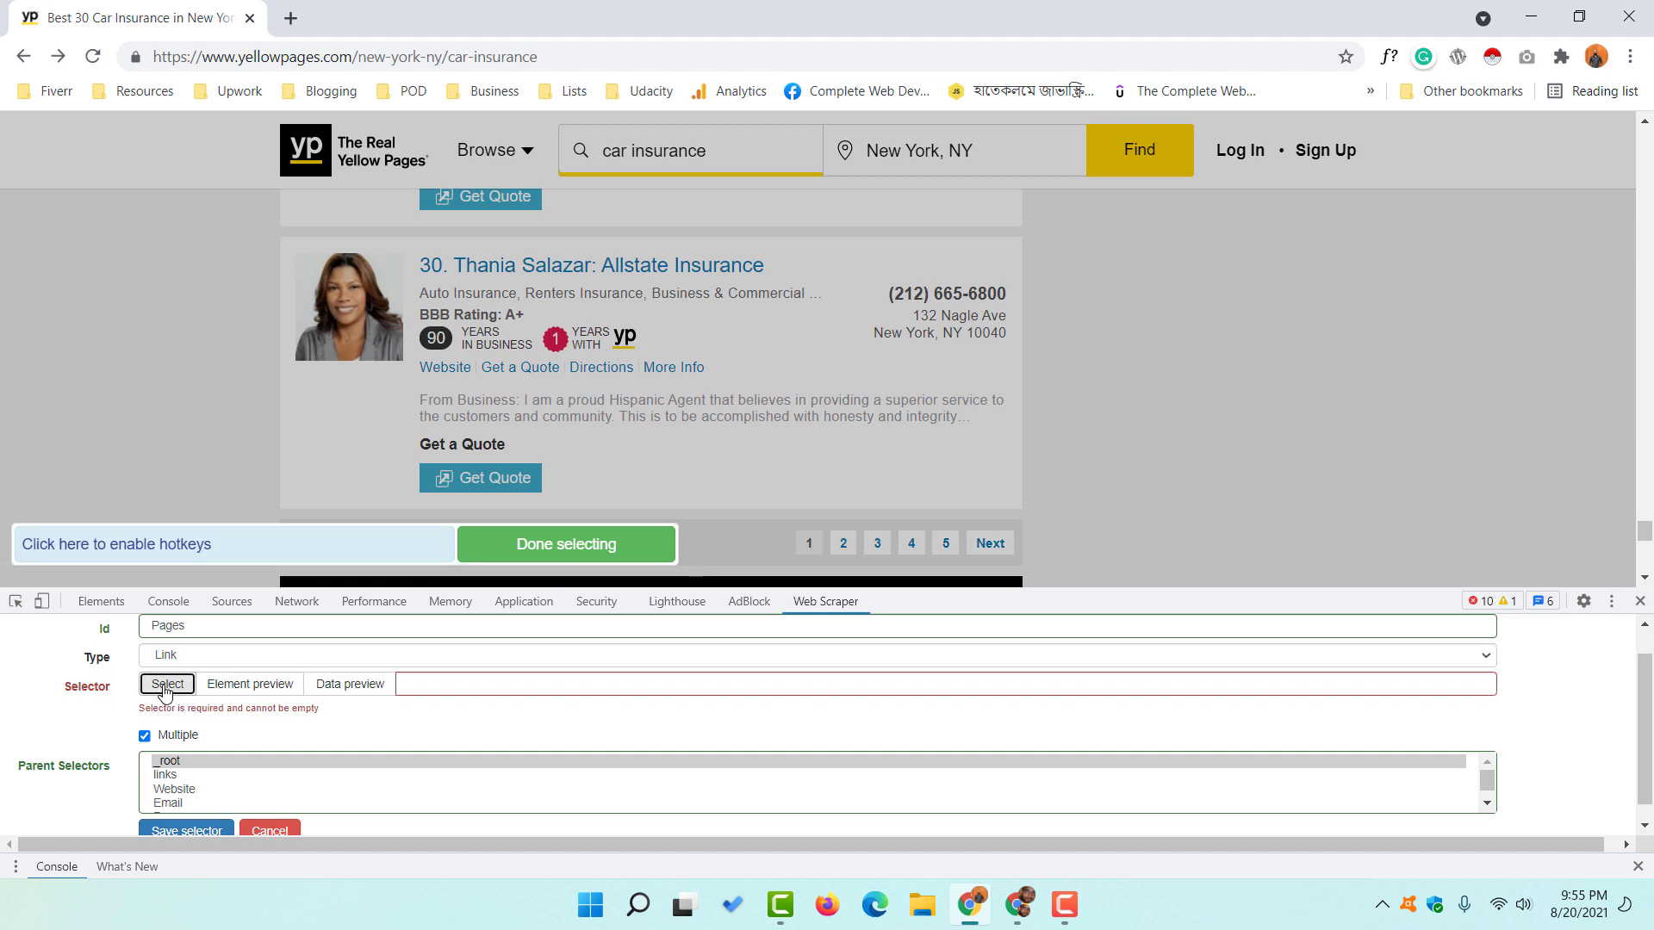
{"action": "left_click", "coordinate": [566, 544]}
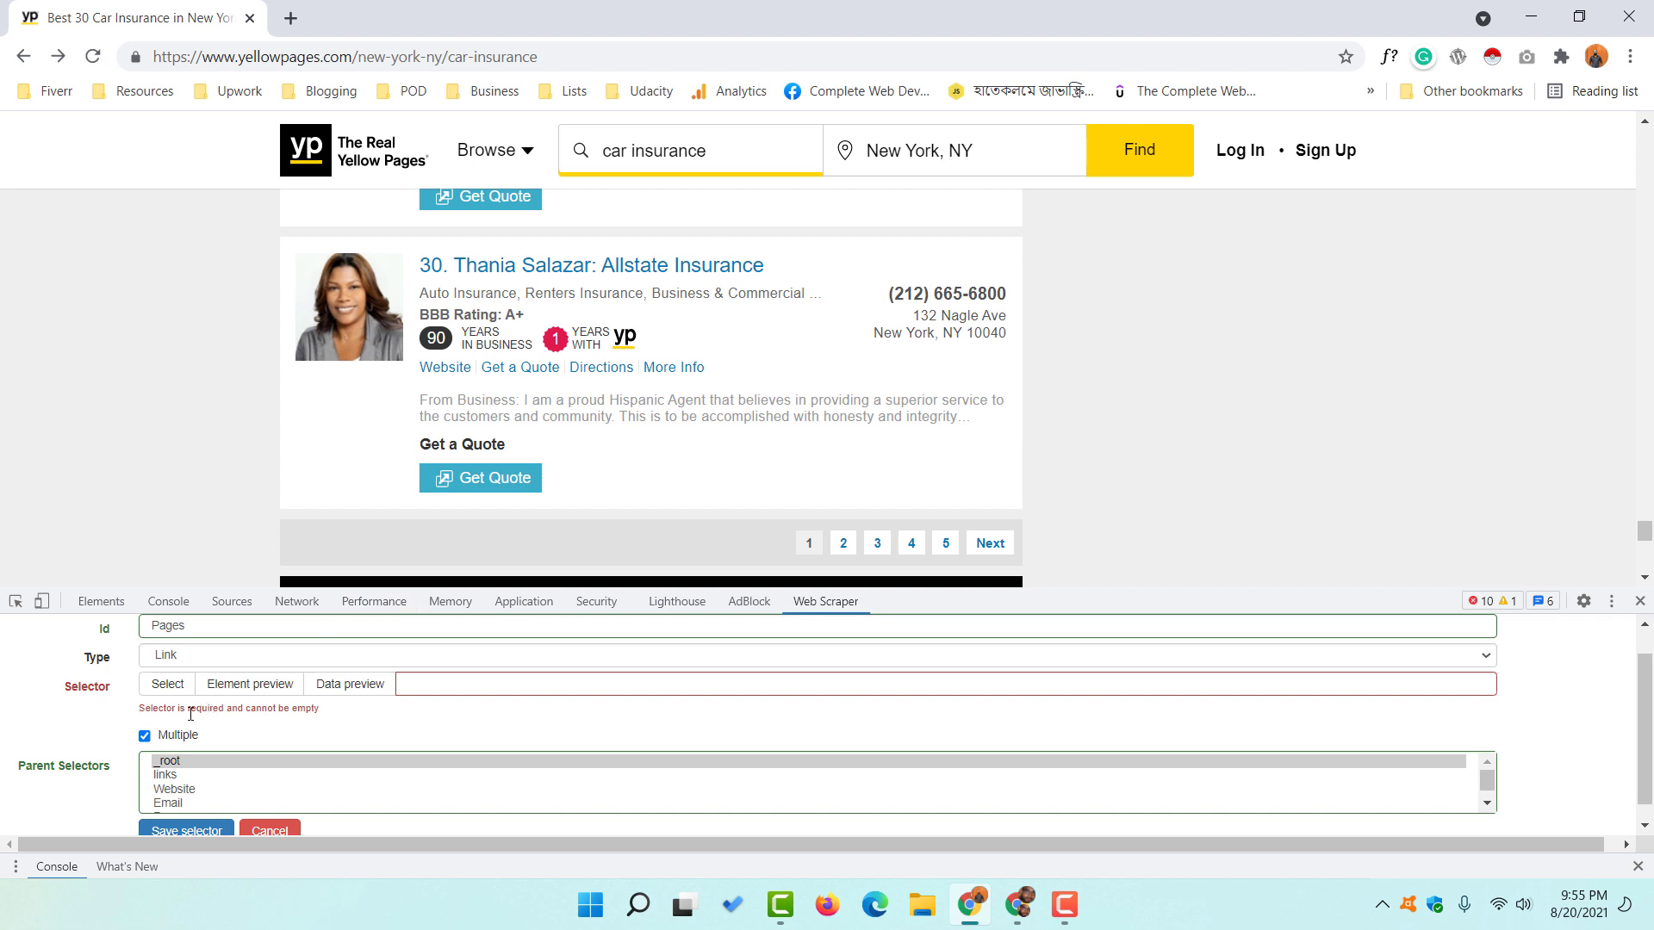
{"action": "scroll", "coordinate": [190, 714], "scroll_direction": "up", "scroll_amount": 2}
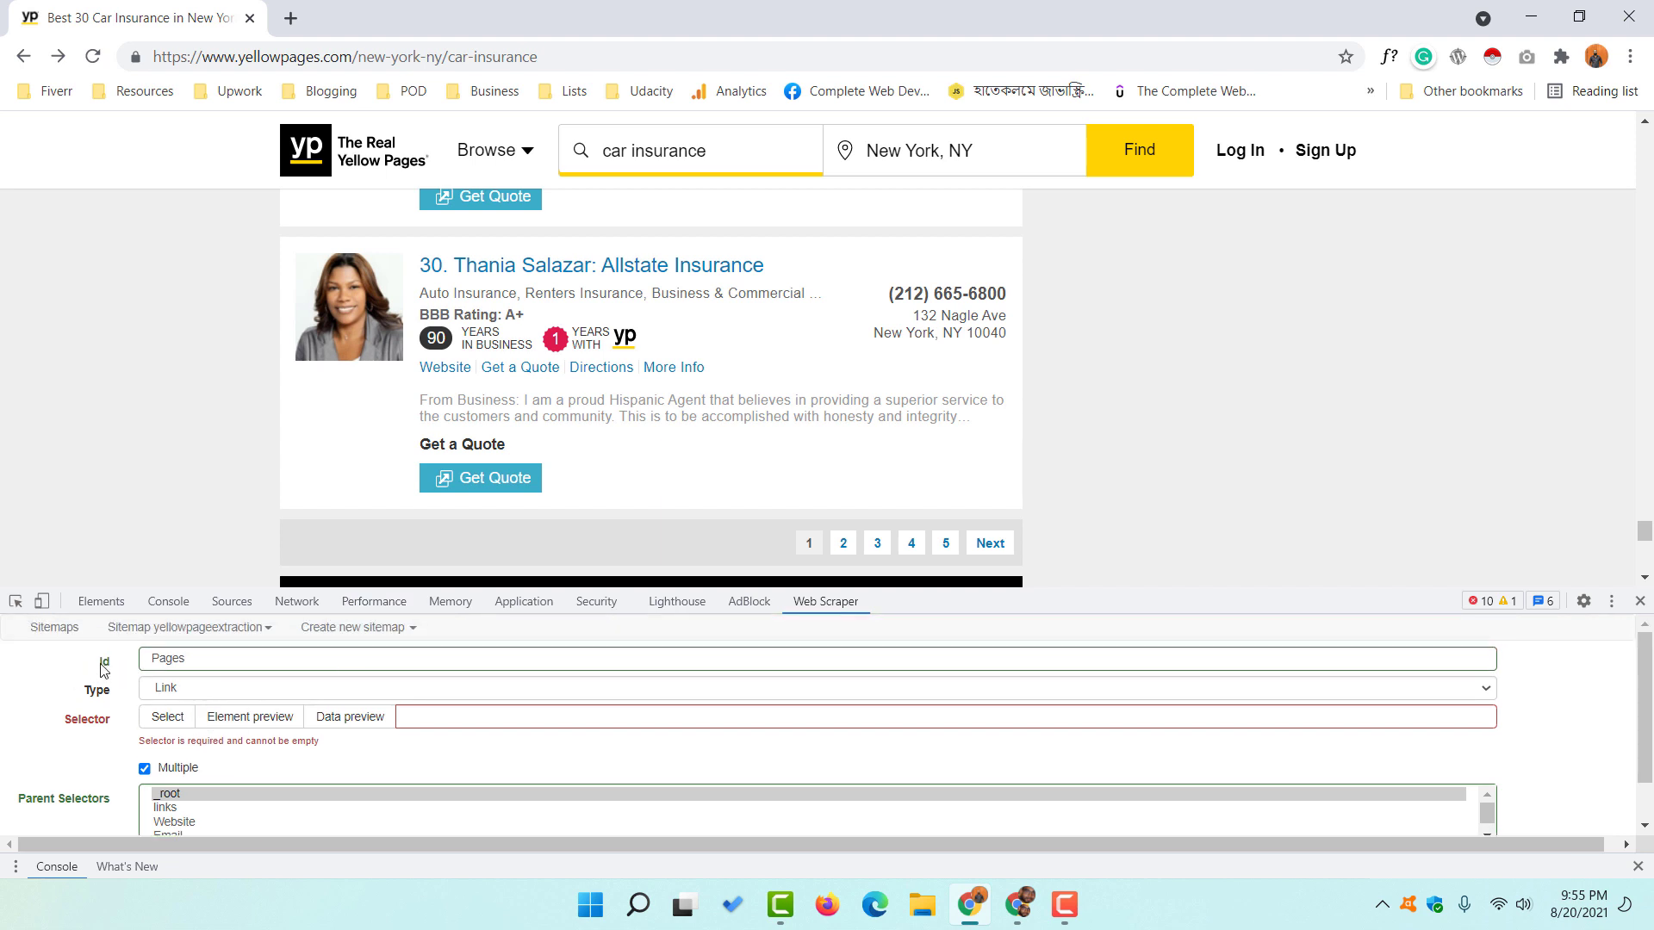
{"action": "left_click_drag", "start_coordinate": [201, 663], "coordinate": [141, 664]}
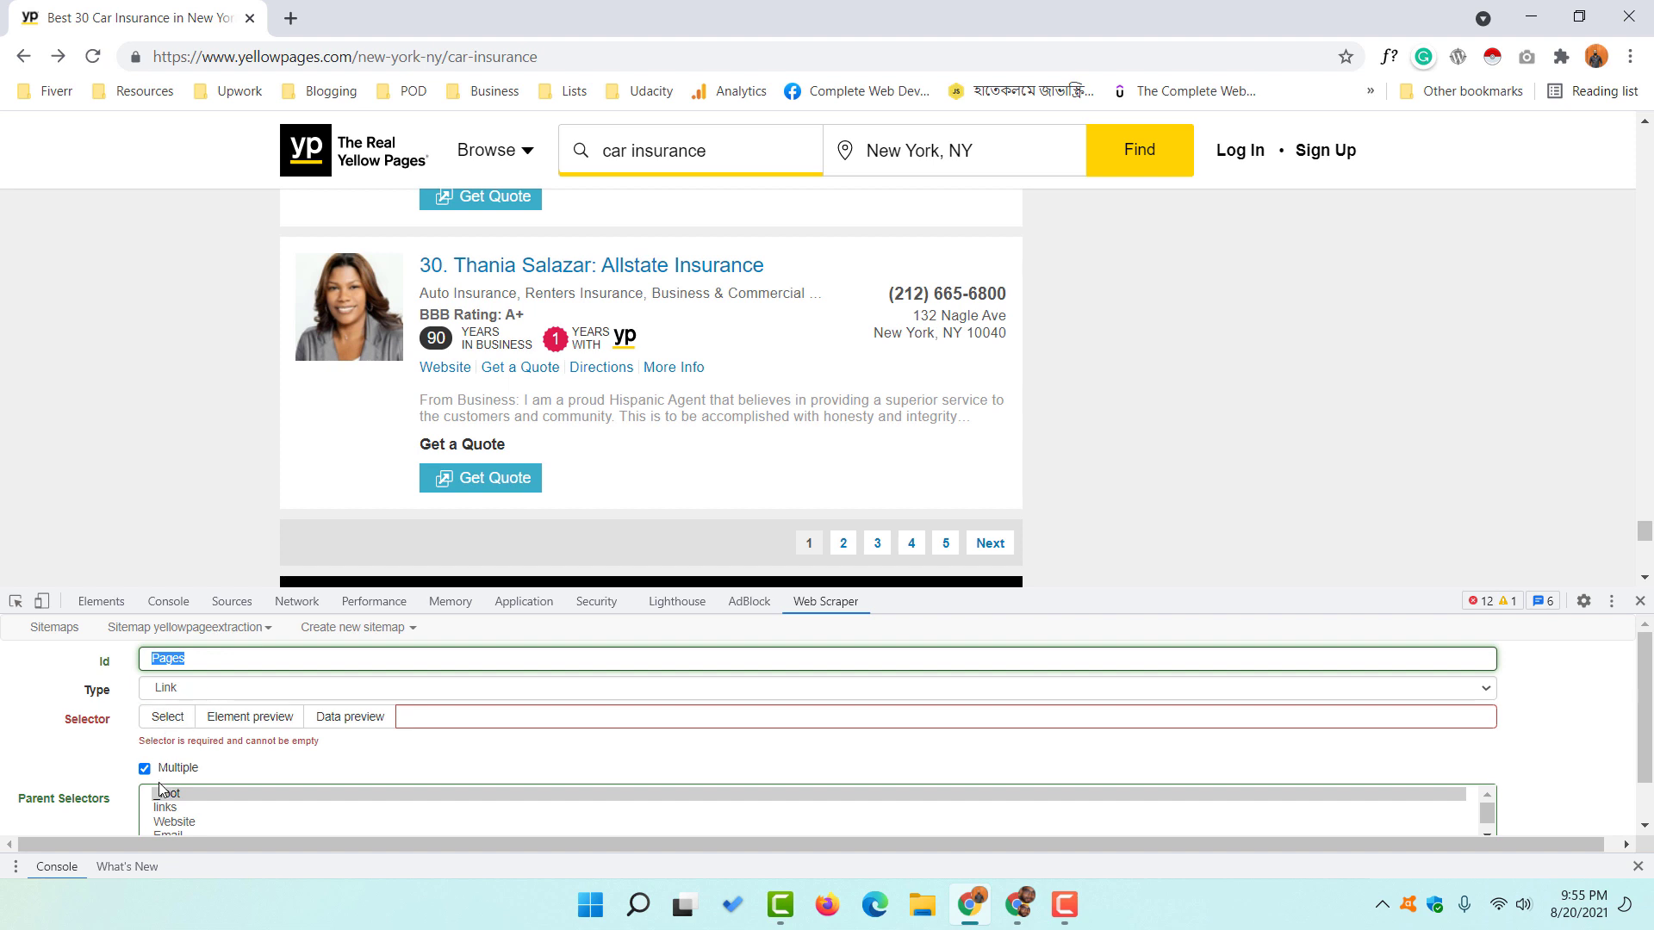
{"action": "left_click", "coordinate": [144, 772]}
{"action": "left_click", "coordinate": [145, 772]}
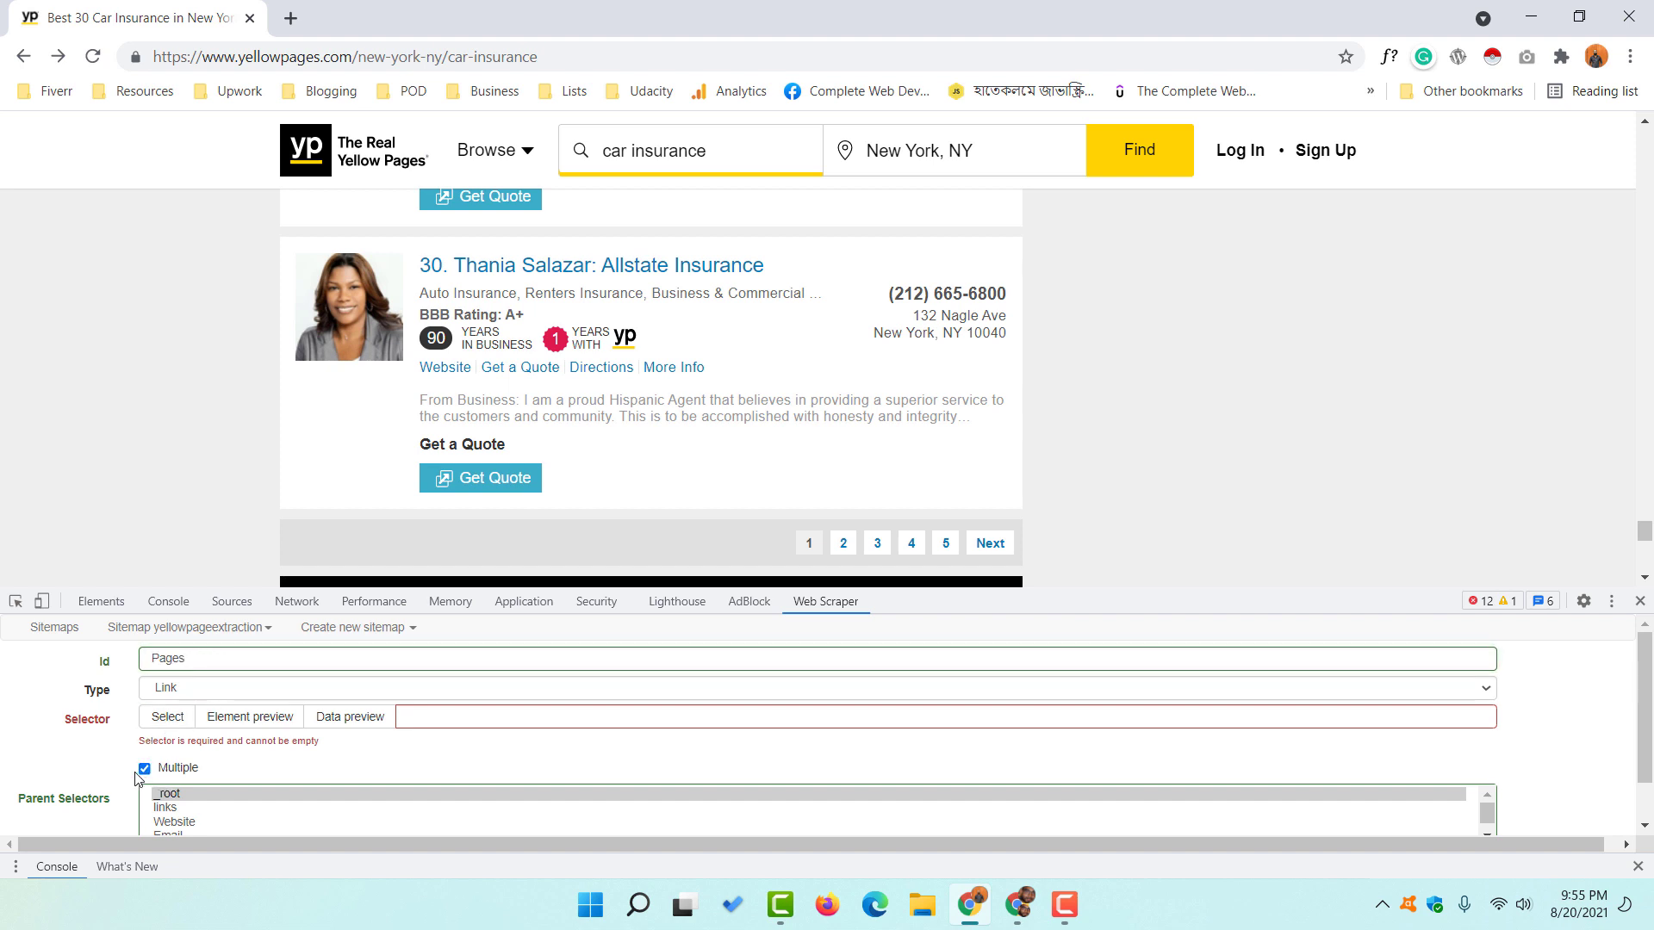
{"action": "left_click", "coordinate": [161, 722]}
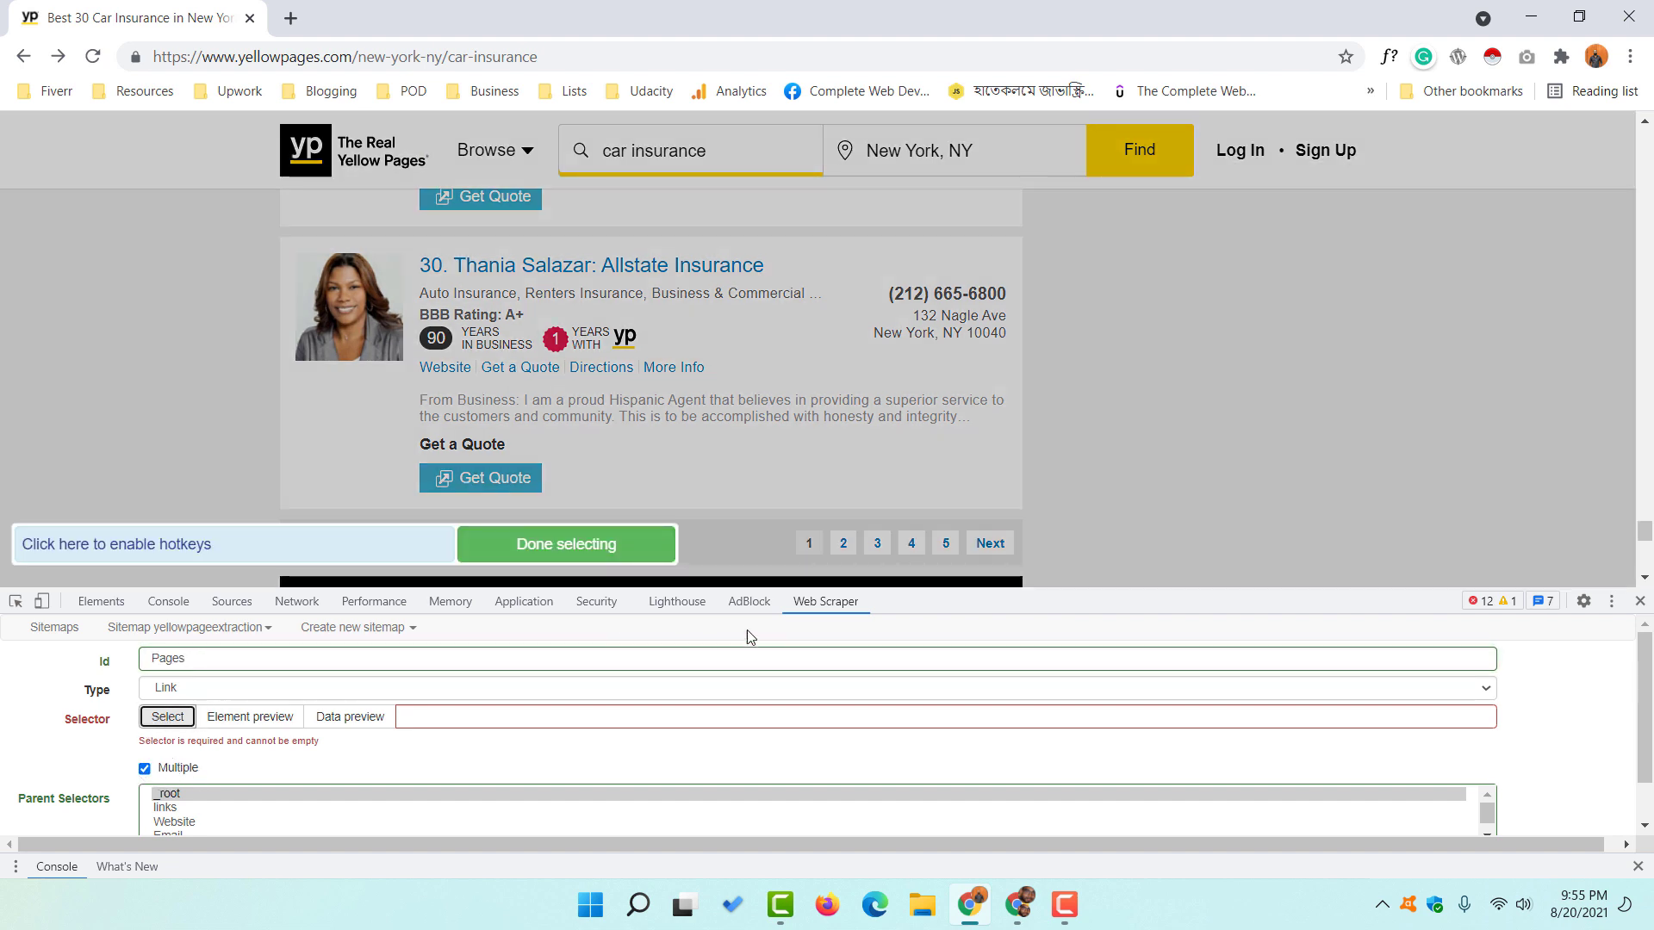
{"action": "left_click", "coordinate": [843, 552]}
{"action": "left_click", "coordinate": [877, 544]}
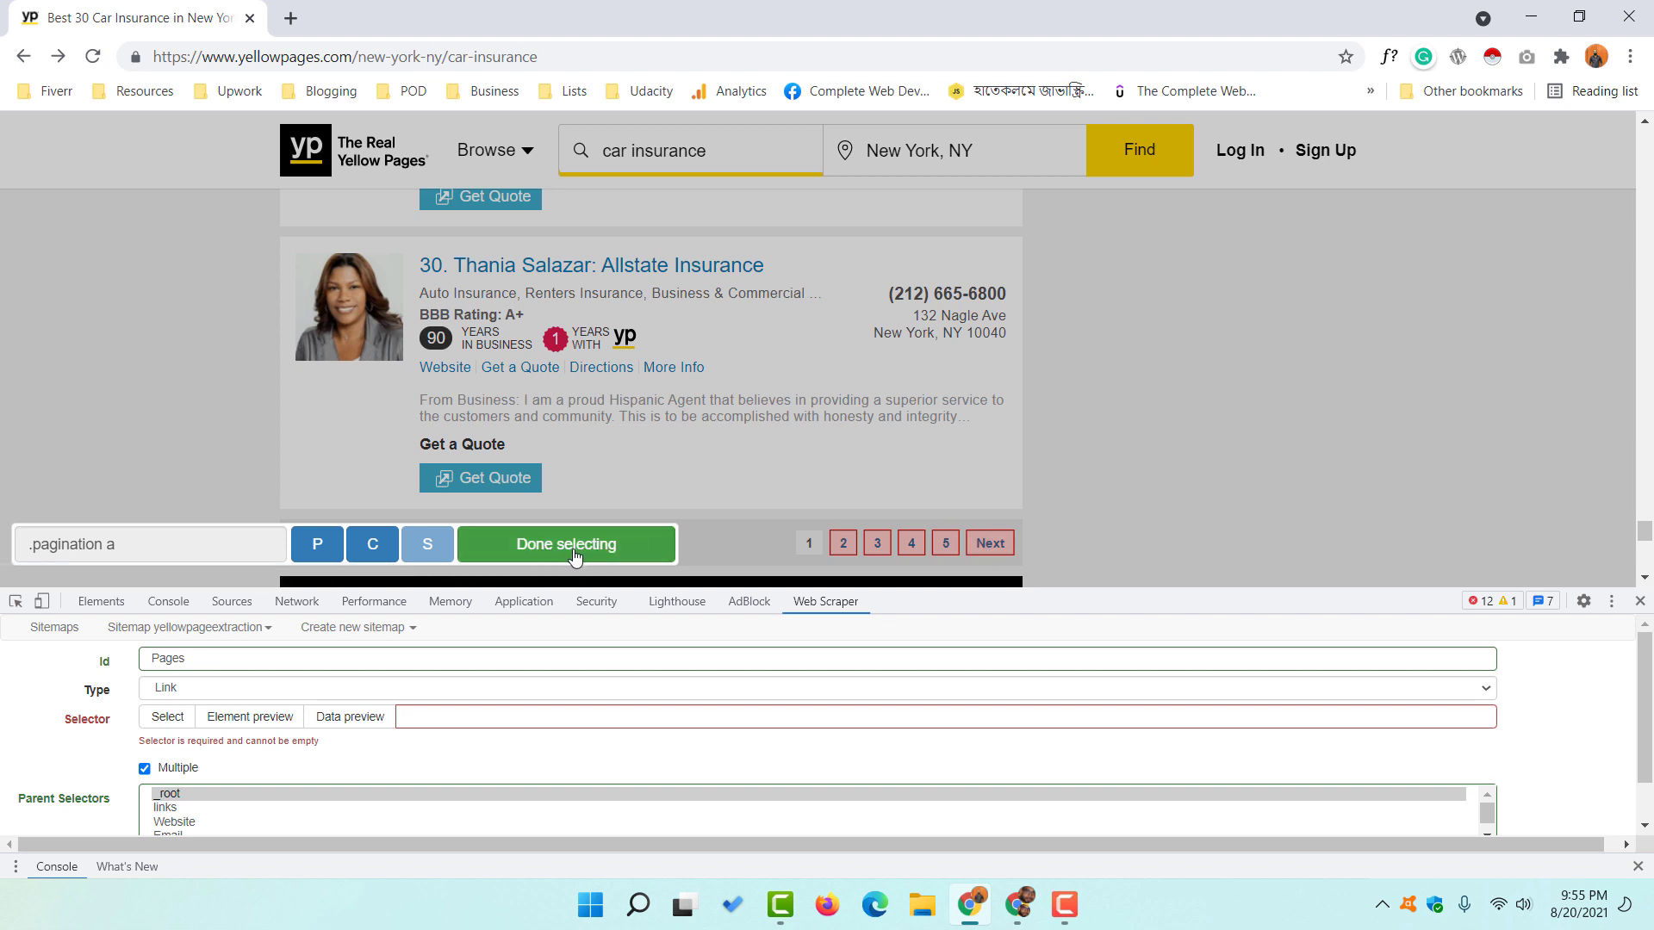
{"action": "left_click", "coordinate": [579, 552]}
{"action": "scroll", "coordinate": [121, 689], "scroll_direction": "down", "scroll_amount": 1}
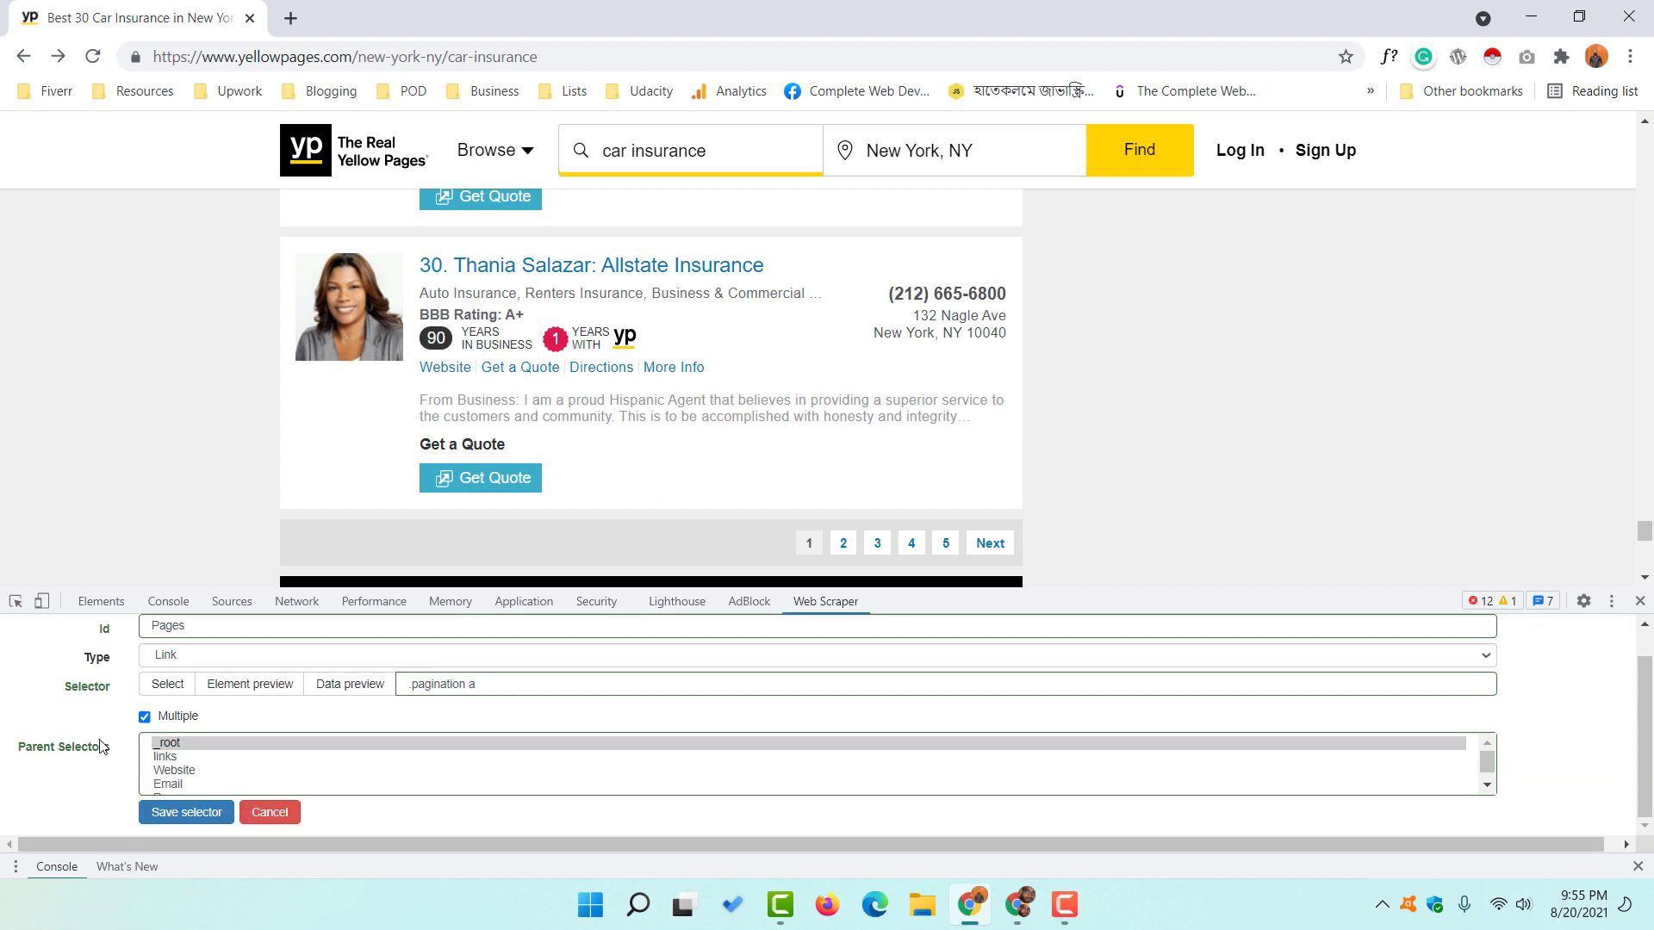
{"action": "left_click", "coordinate": [177, 815]}
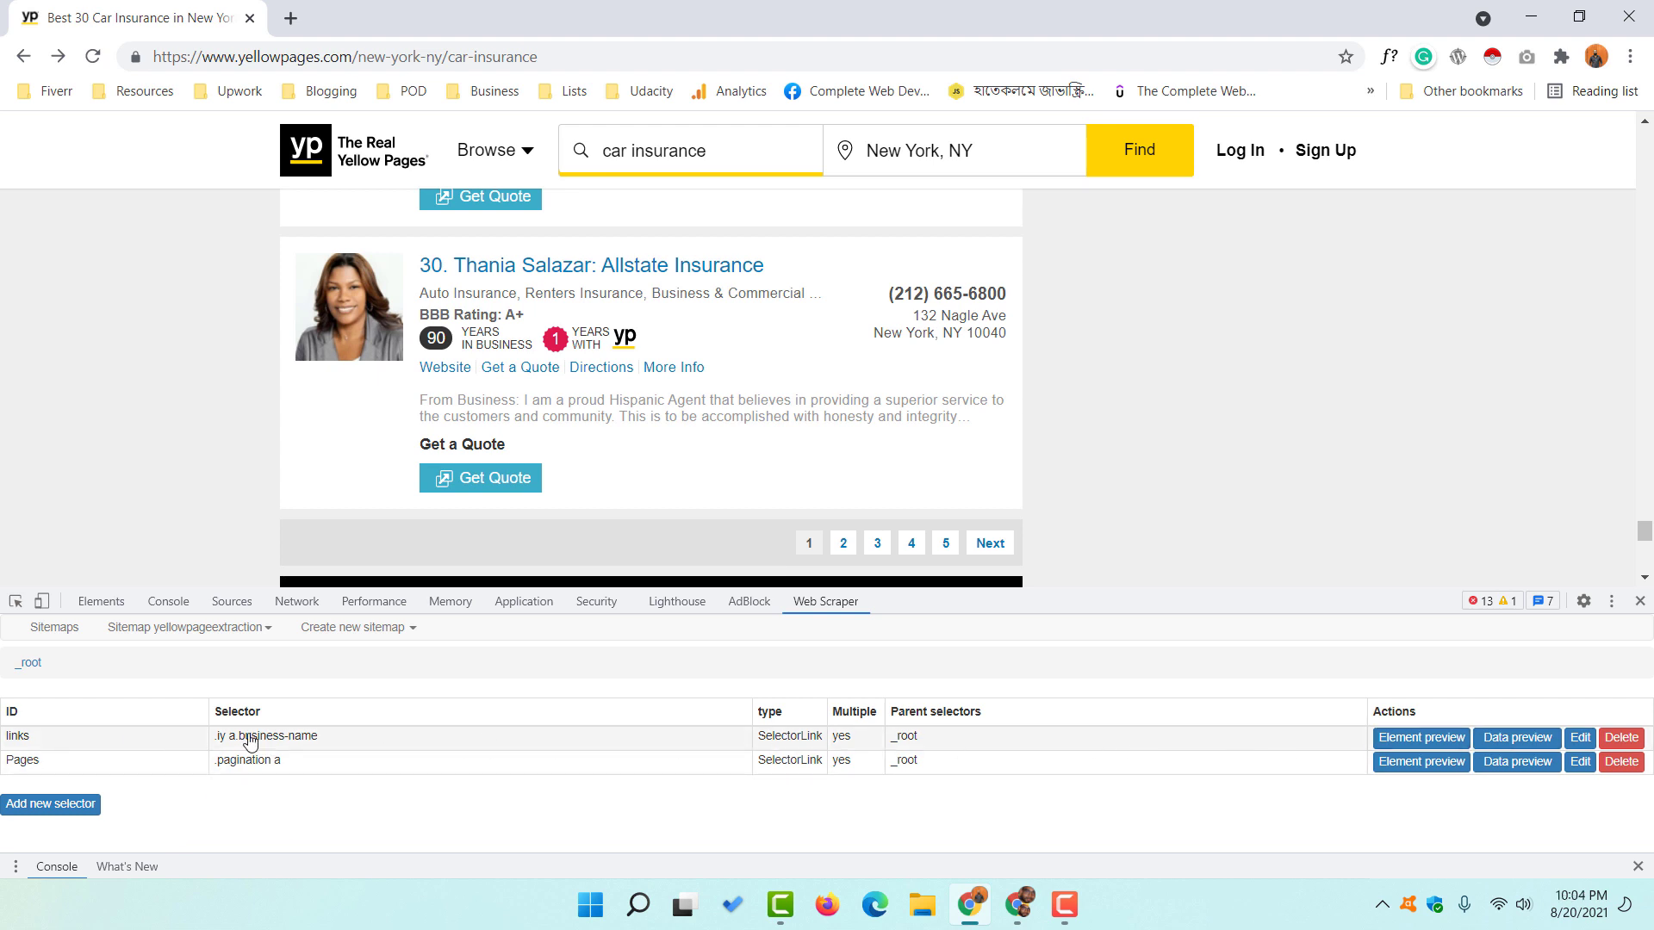
- Edit the links selector so both _root and Pages are its parent selectors, and save it
{"action": "left_click", "coordinate": [1580, 739]}
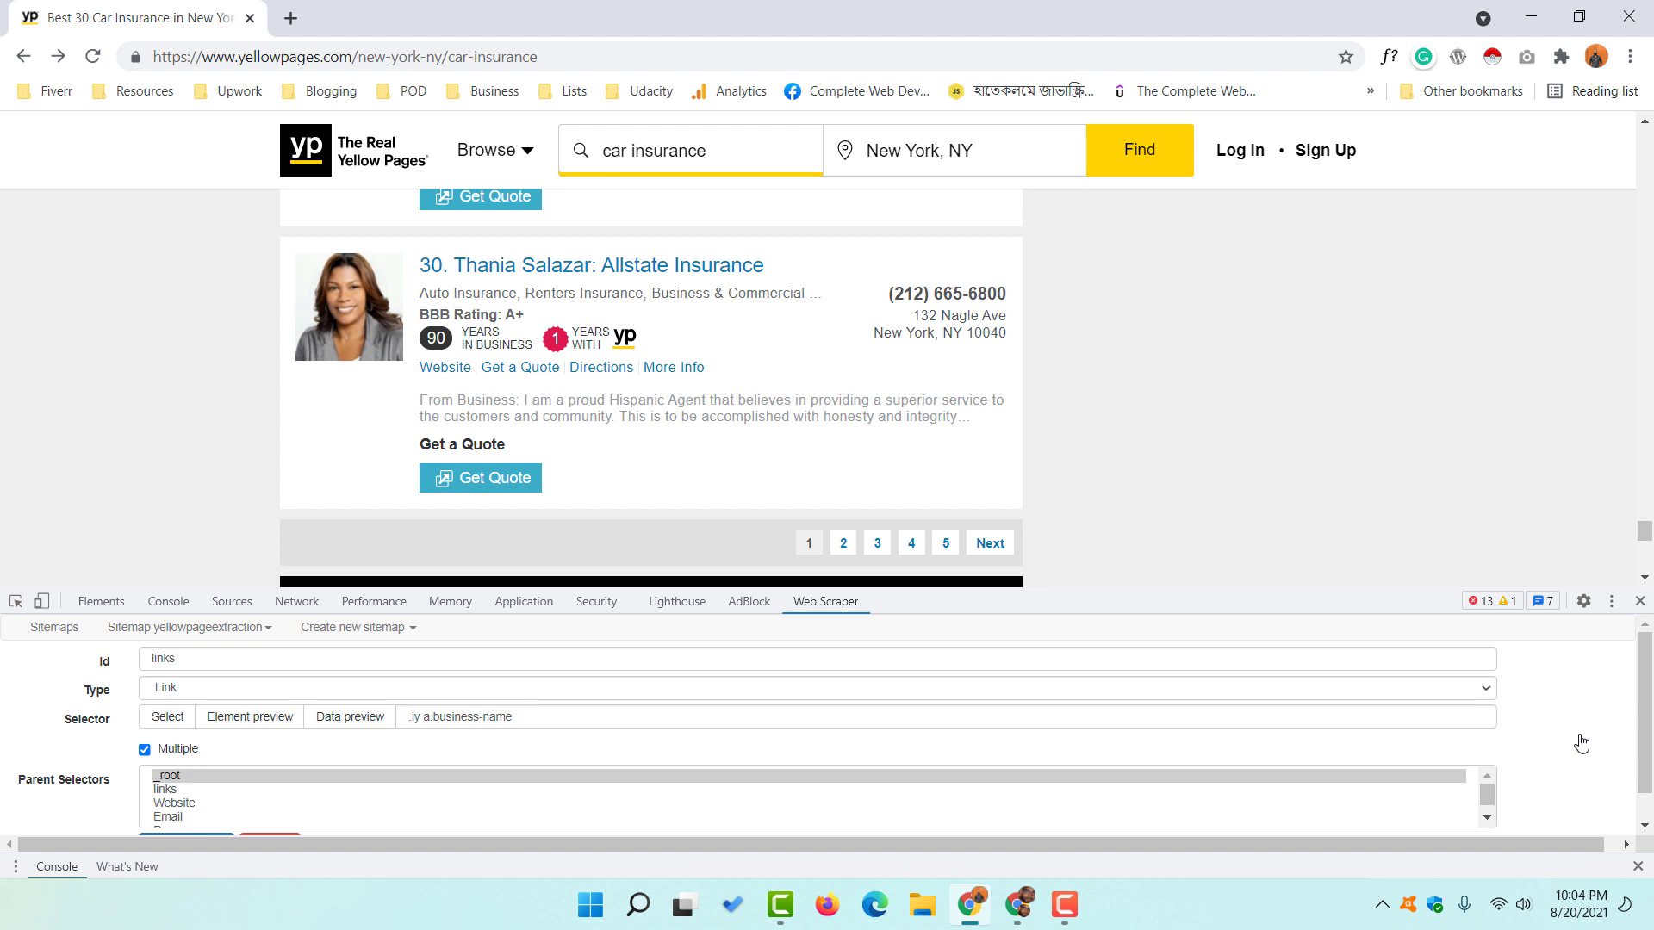
{"action": "scroll", "coordinate": [114, 760], "scroll_direction": "down", "scroll_amount": 1}
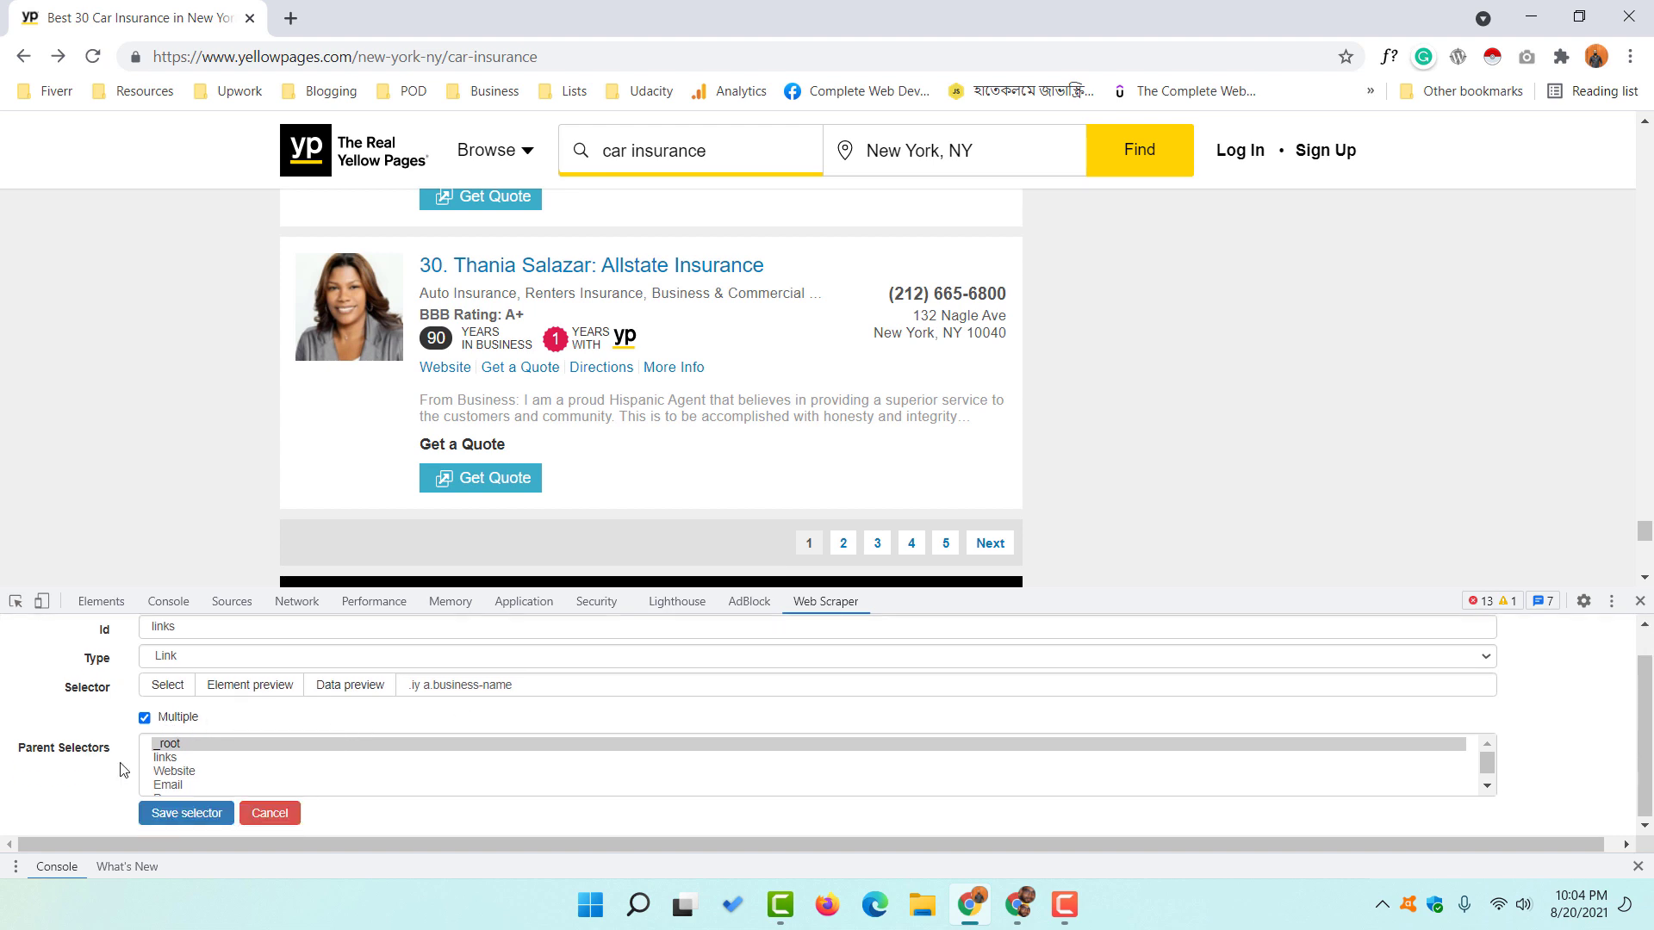
{"action": "left_click", "coordinate": [177, 746]}
{"action": "scroll", "coordinate": [196, 764], "scroll_direction": "down", "scroll_amount": 1}
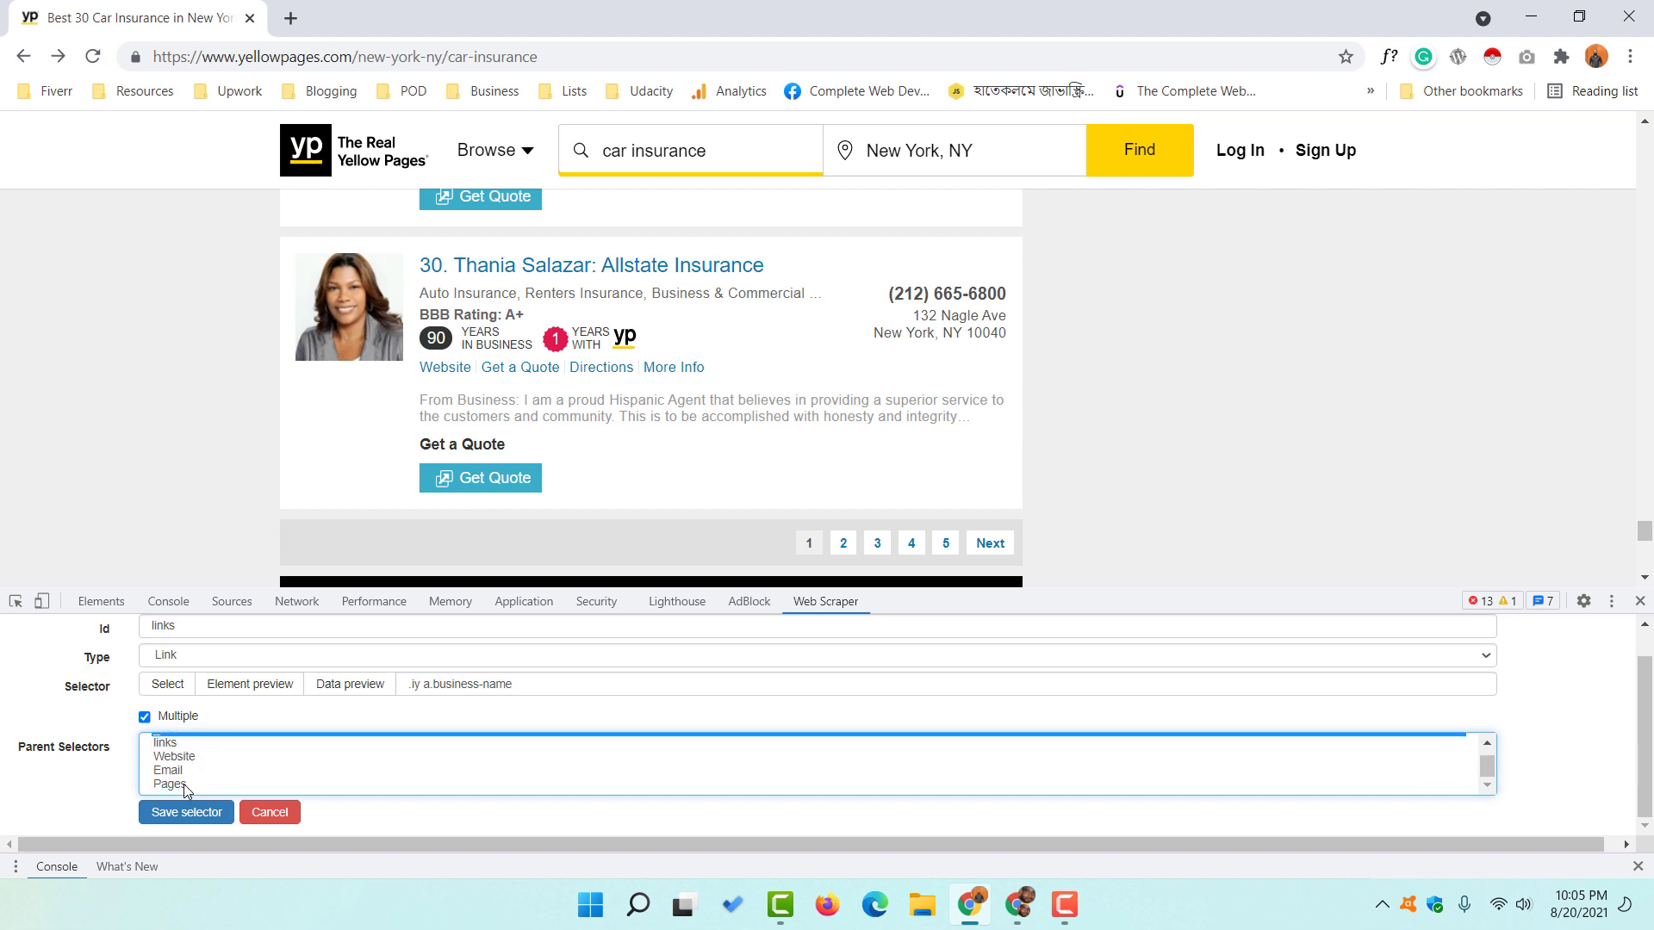
{"action": "left_click", "coordinate": [183, 786]}
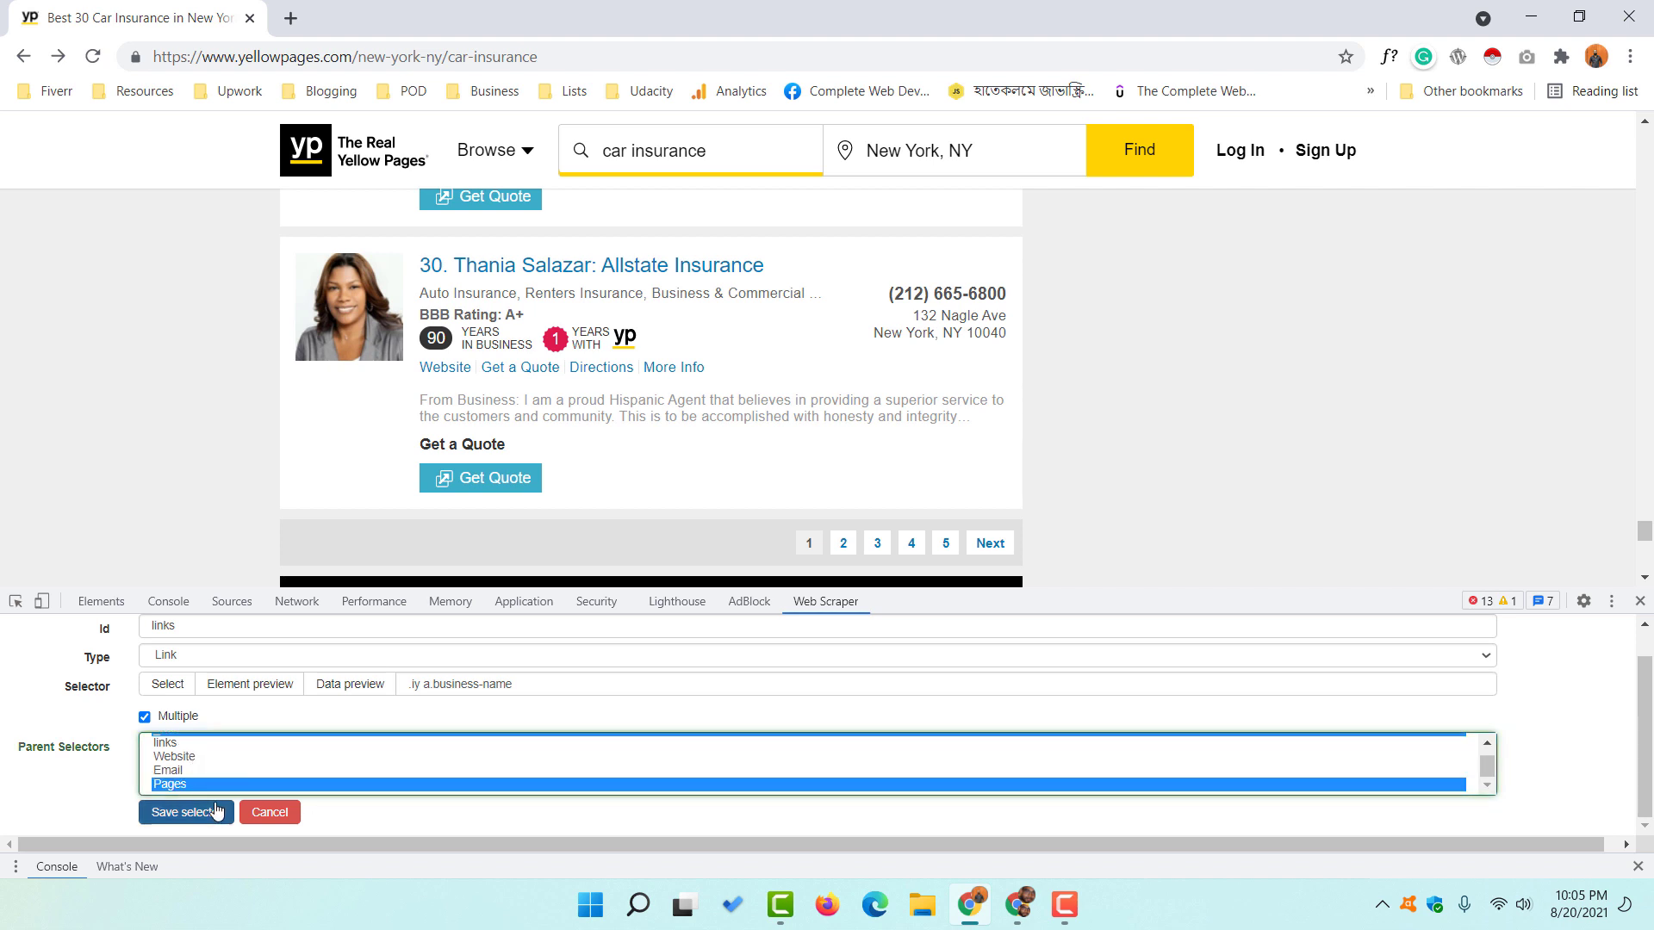
{"action": "left_click", "coordinate": [177, 812]}
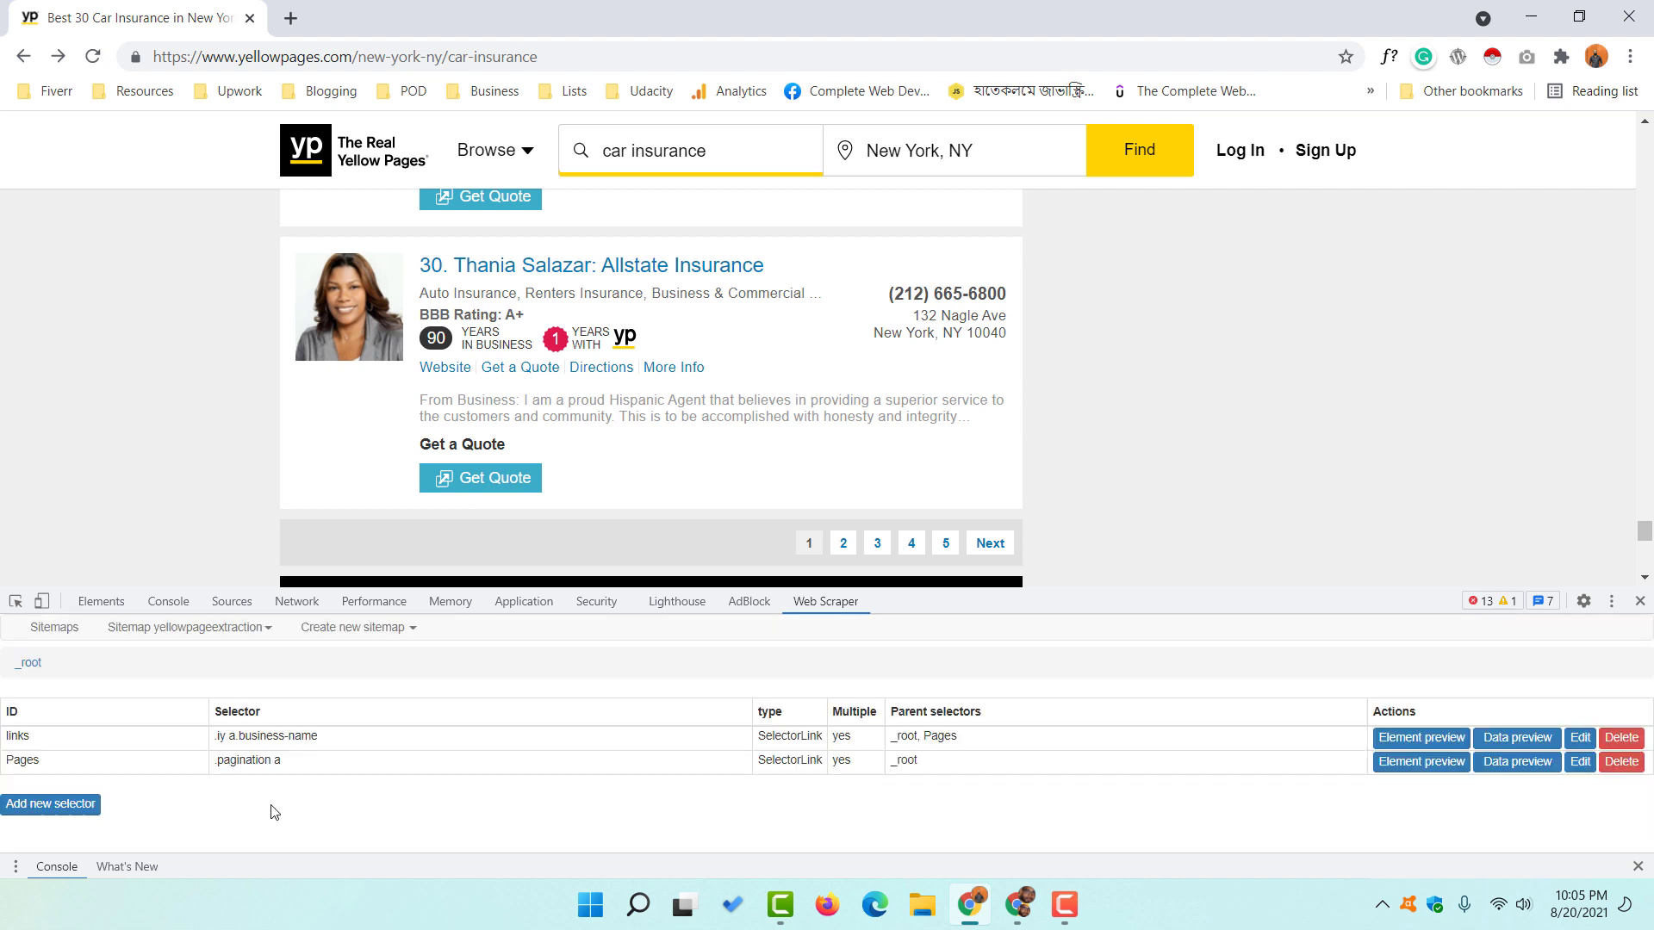
- Show the selector graph and expand _root, links, Pages and the nested links nodes
{"action": "left_click", "coordinate": [229, 636]}
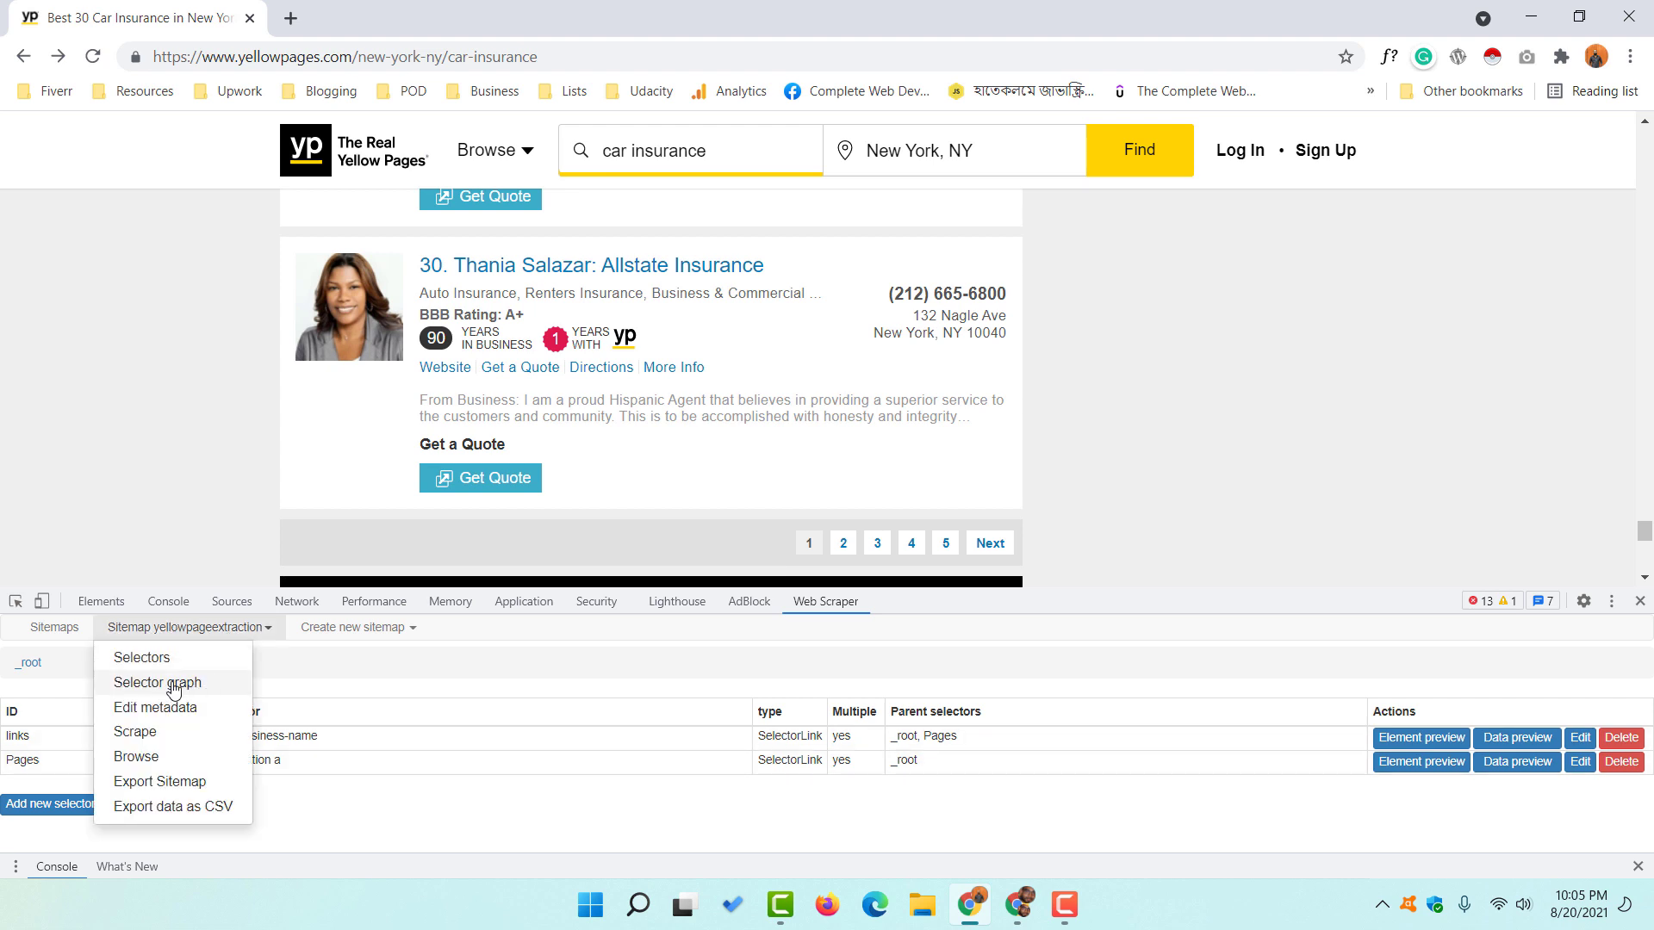
{"action": "left_click", "coordinate": [212, 692]}
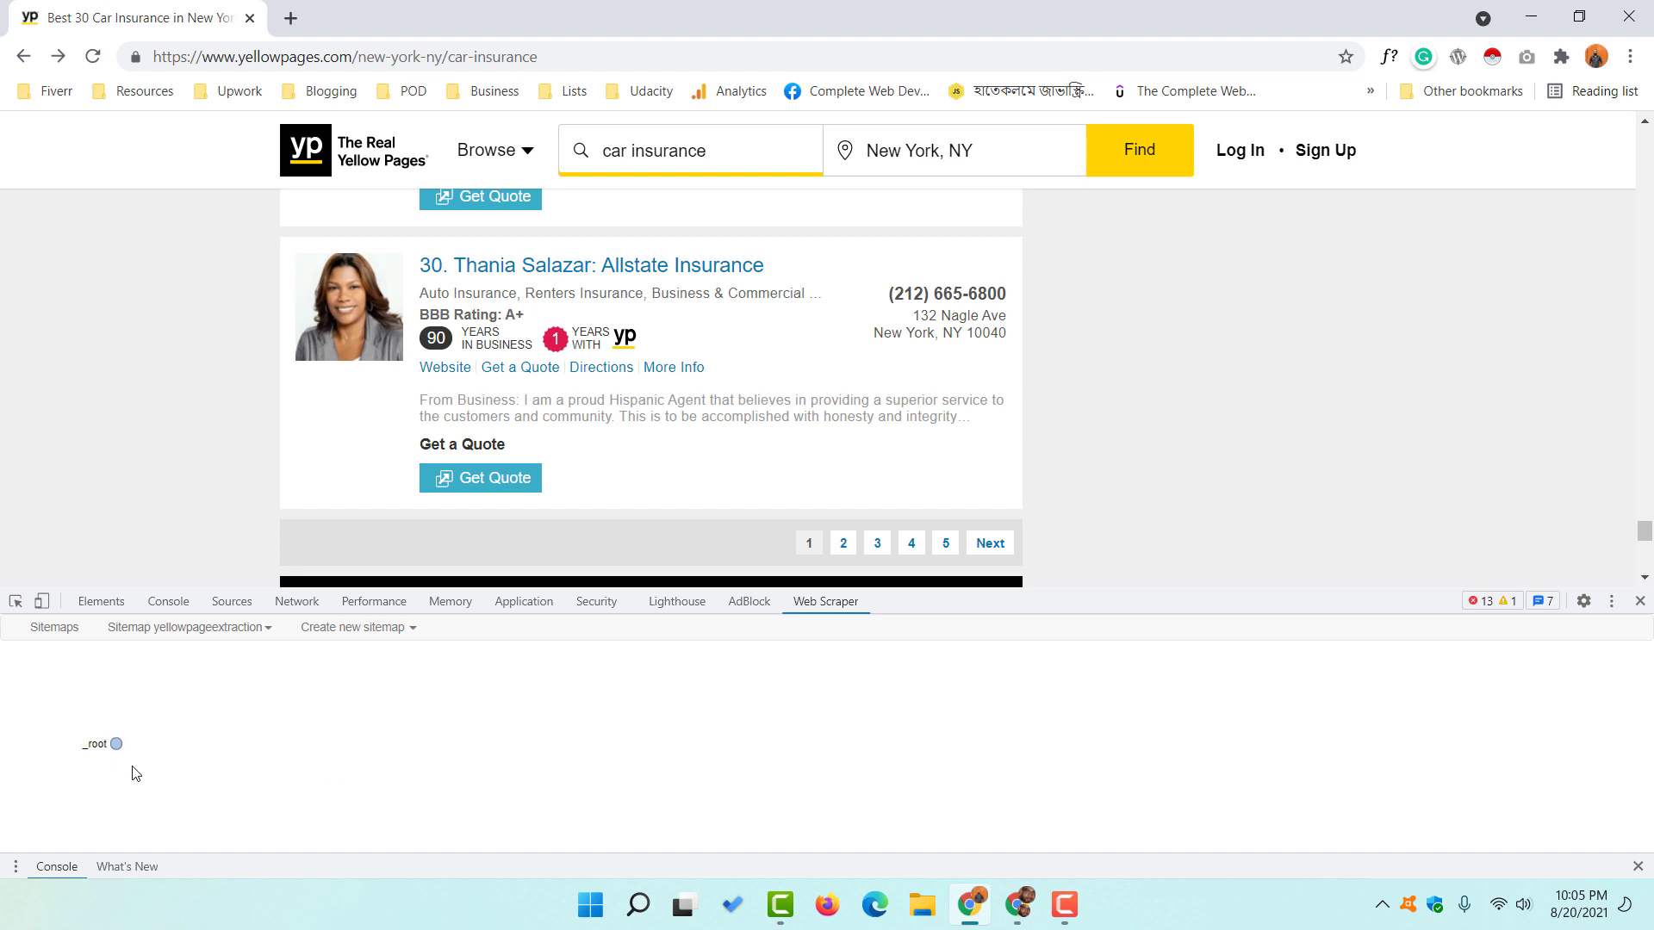
{"action": "left_click", "coordinate": [116, 746]}
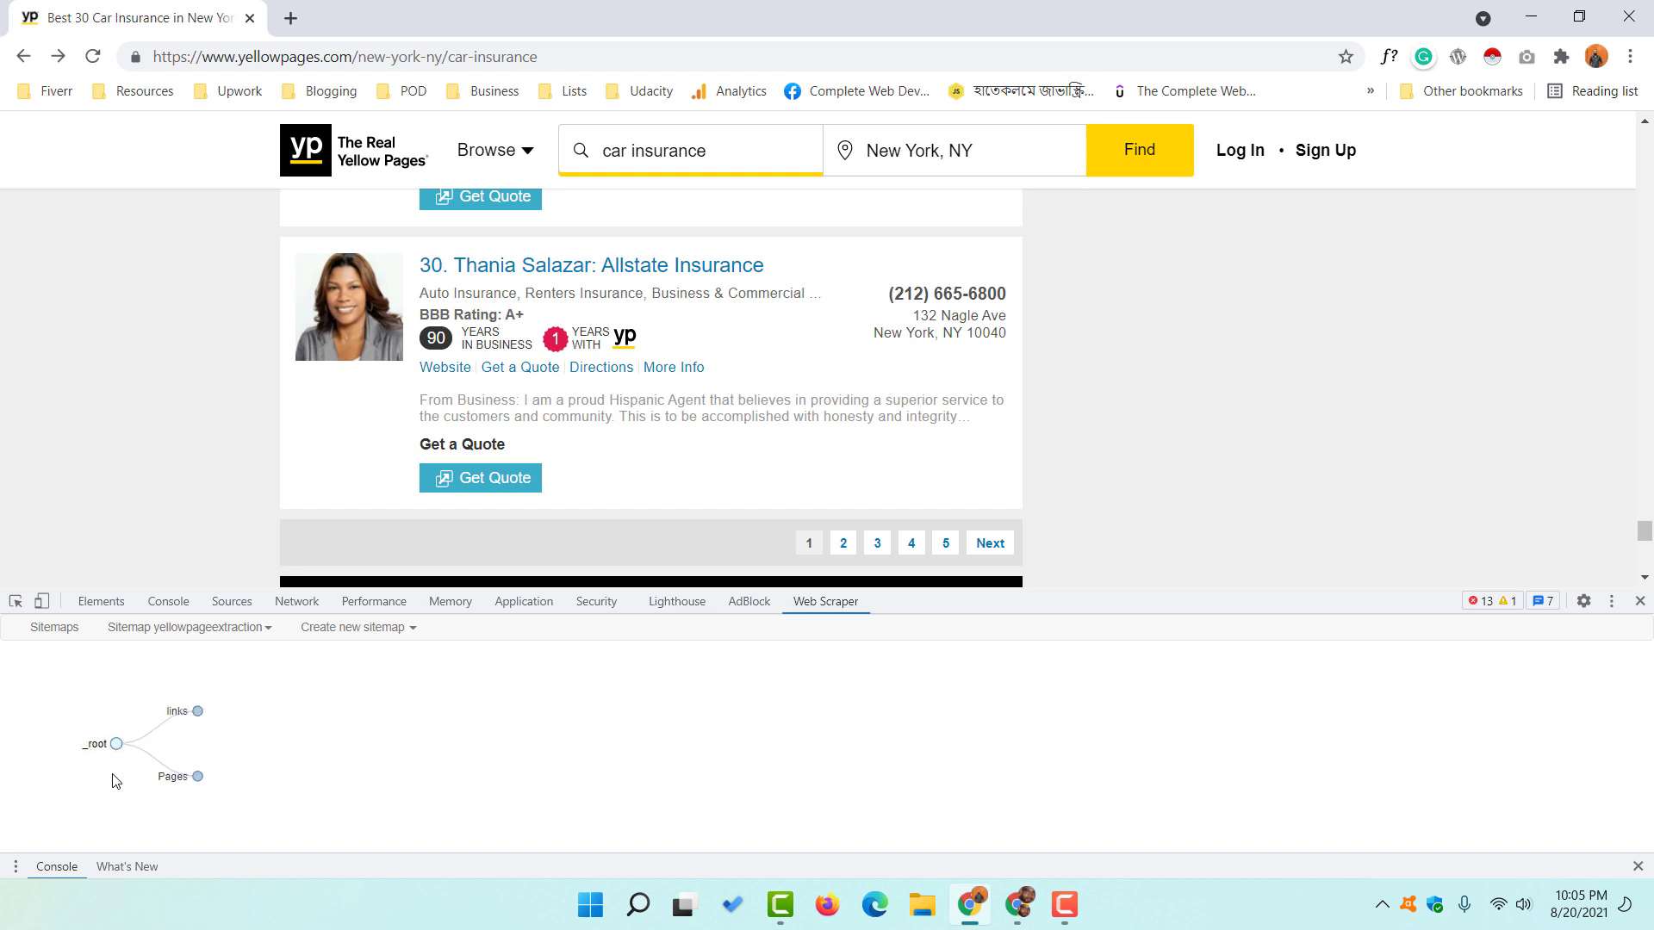
{"action": "left_click", "coordinate": [213, 706]}
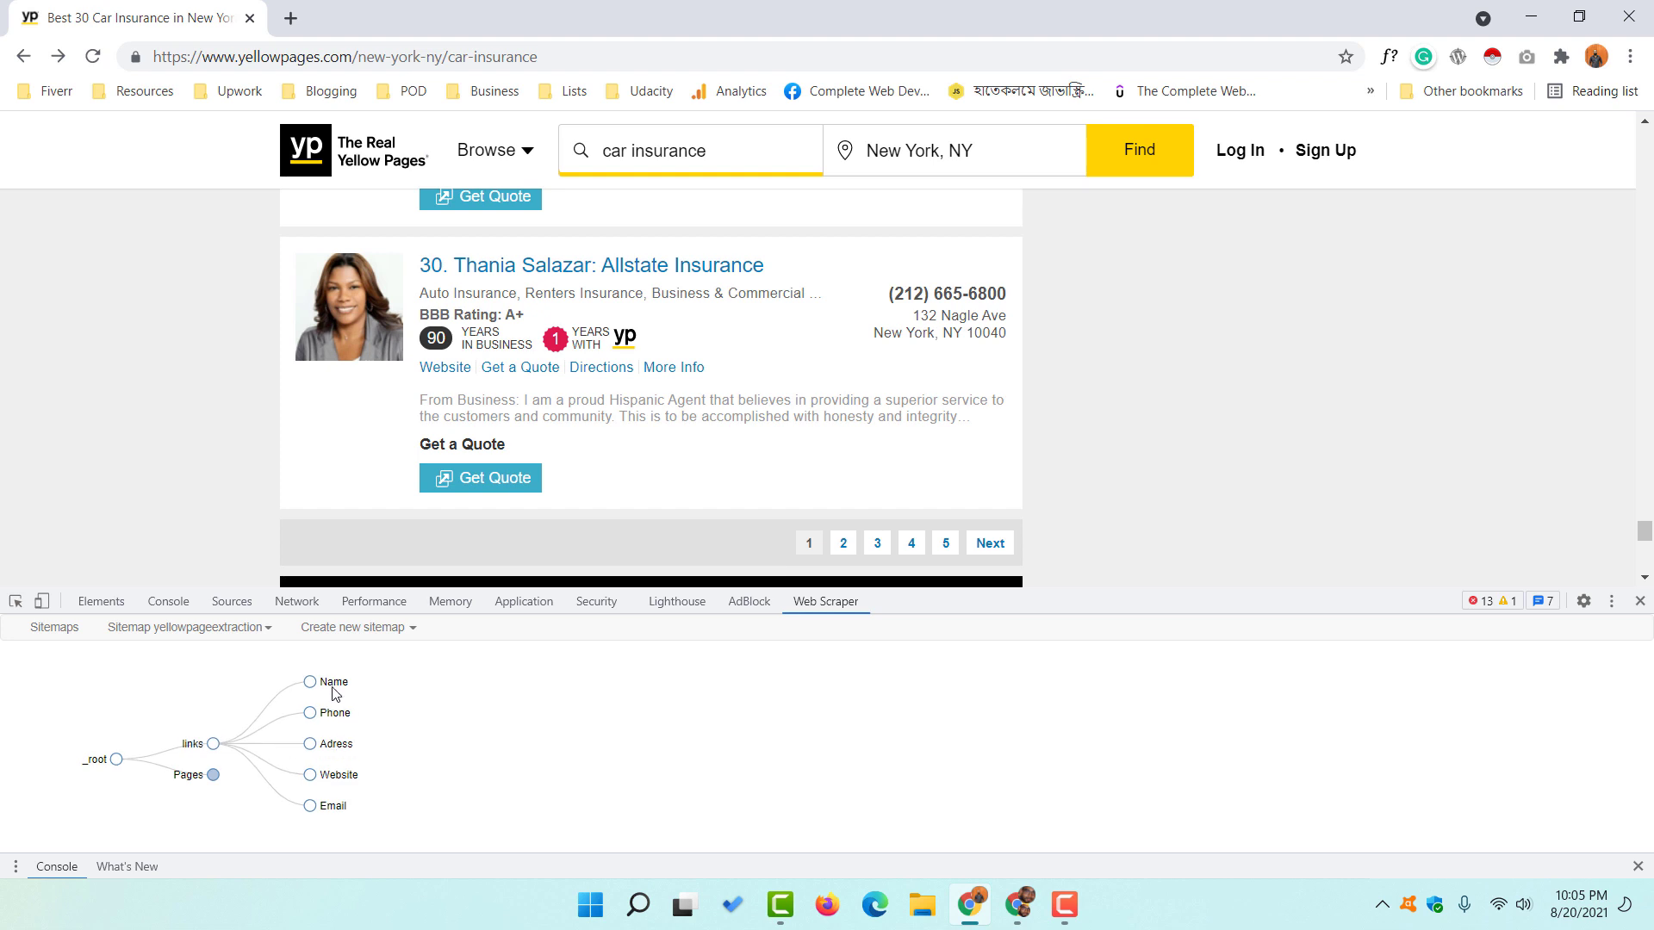
{"action": "left_click", "coordinate": [212, 774]}
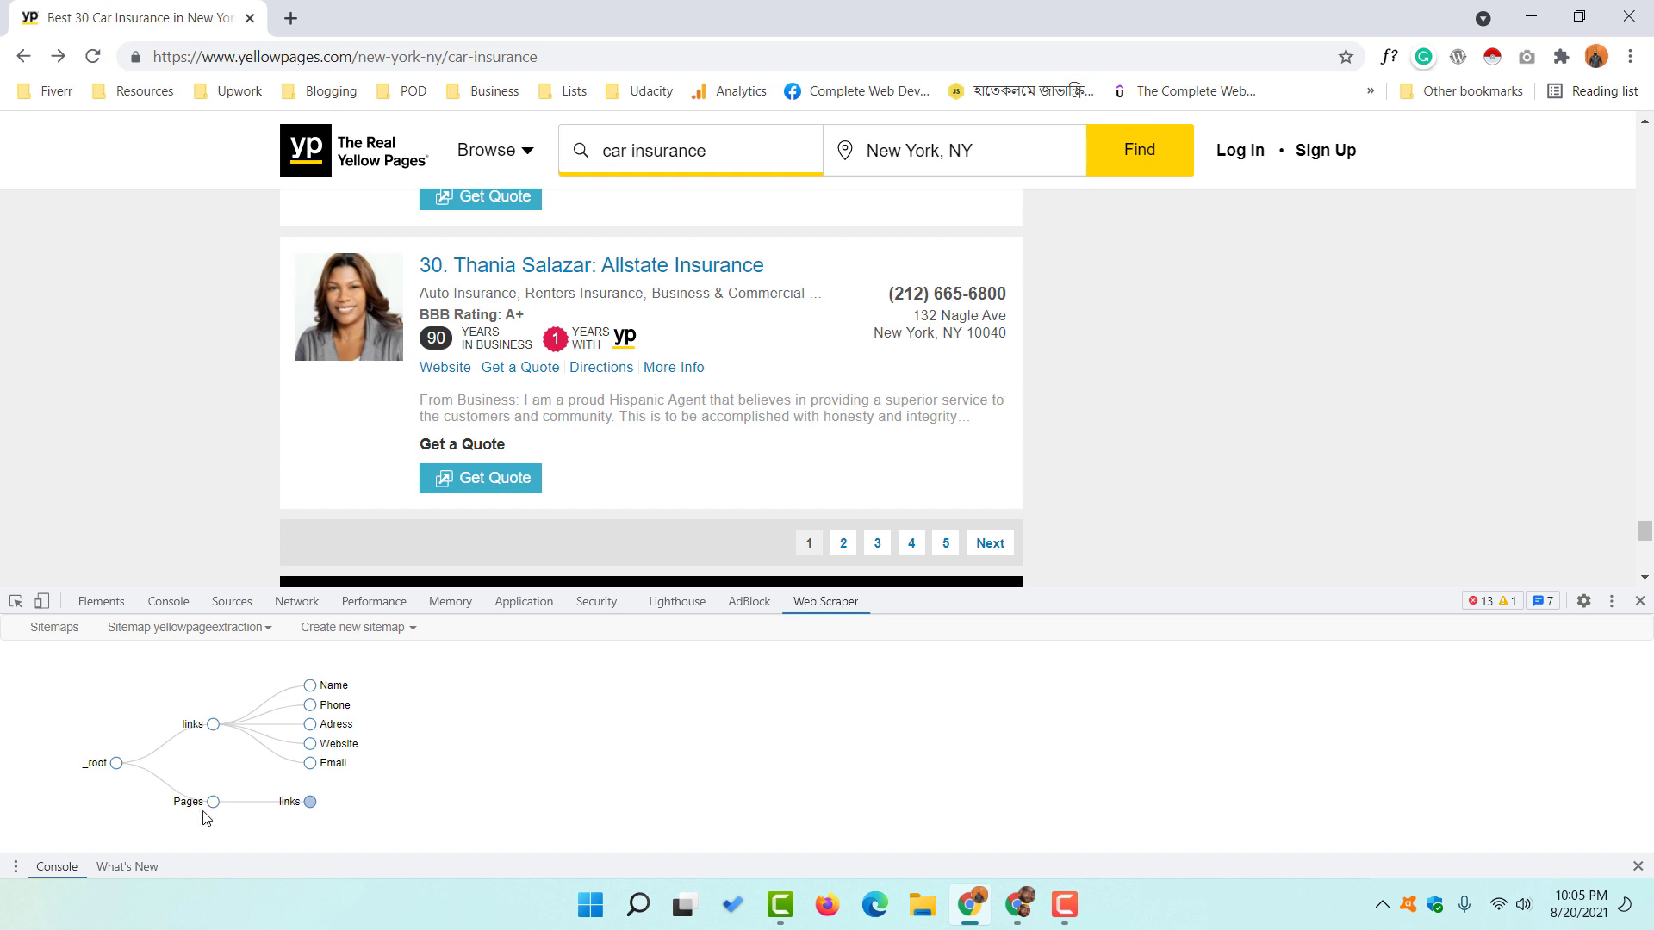
{"action": "left_click", "coordinate": [309, 802]}
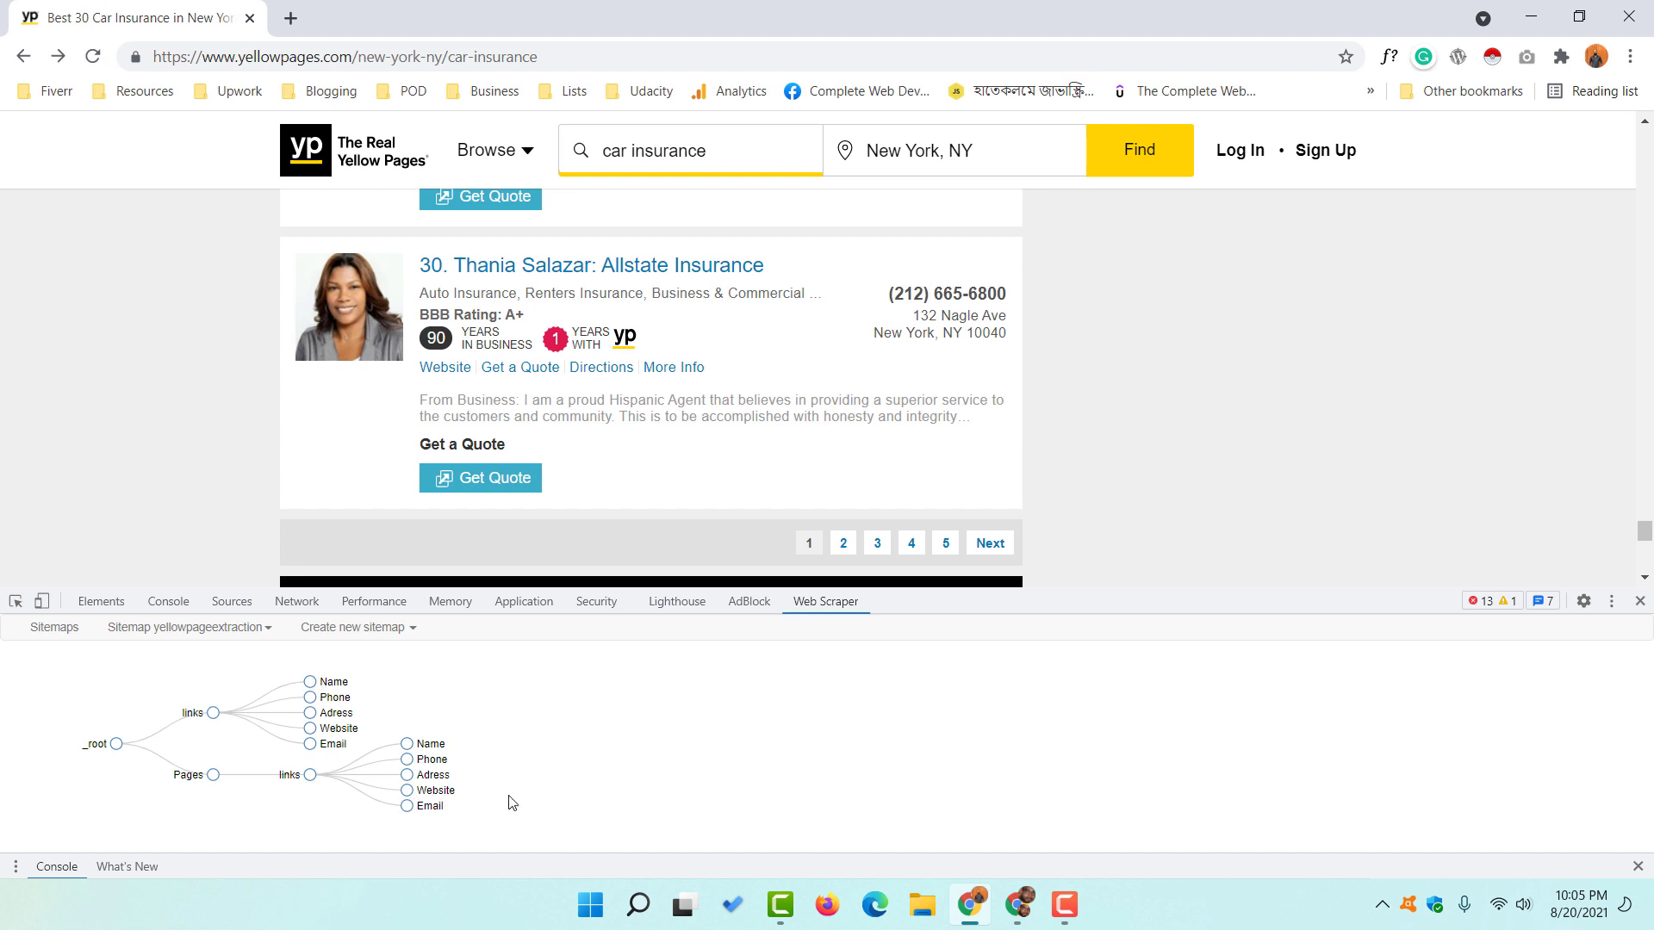
{"action": "left_click", "coordinate": [158, 630]}
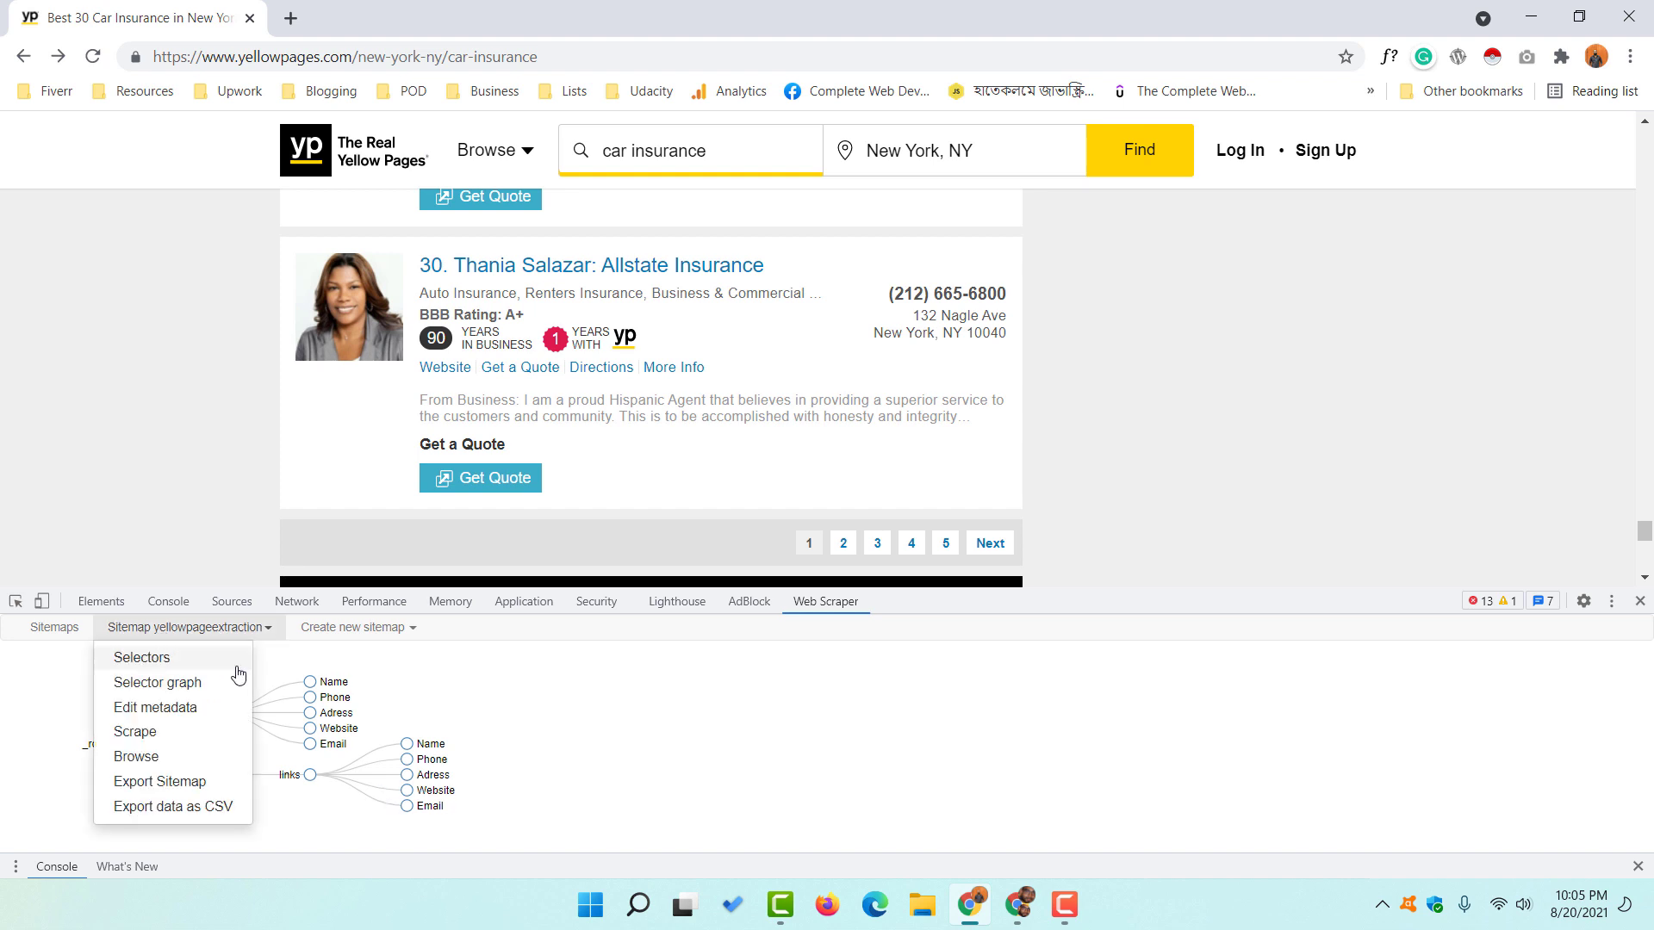
- Set request interval and page load delay to 2000 ms and start scraping
{"action": "left_click", "coordinate": [215, 734]}
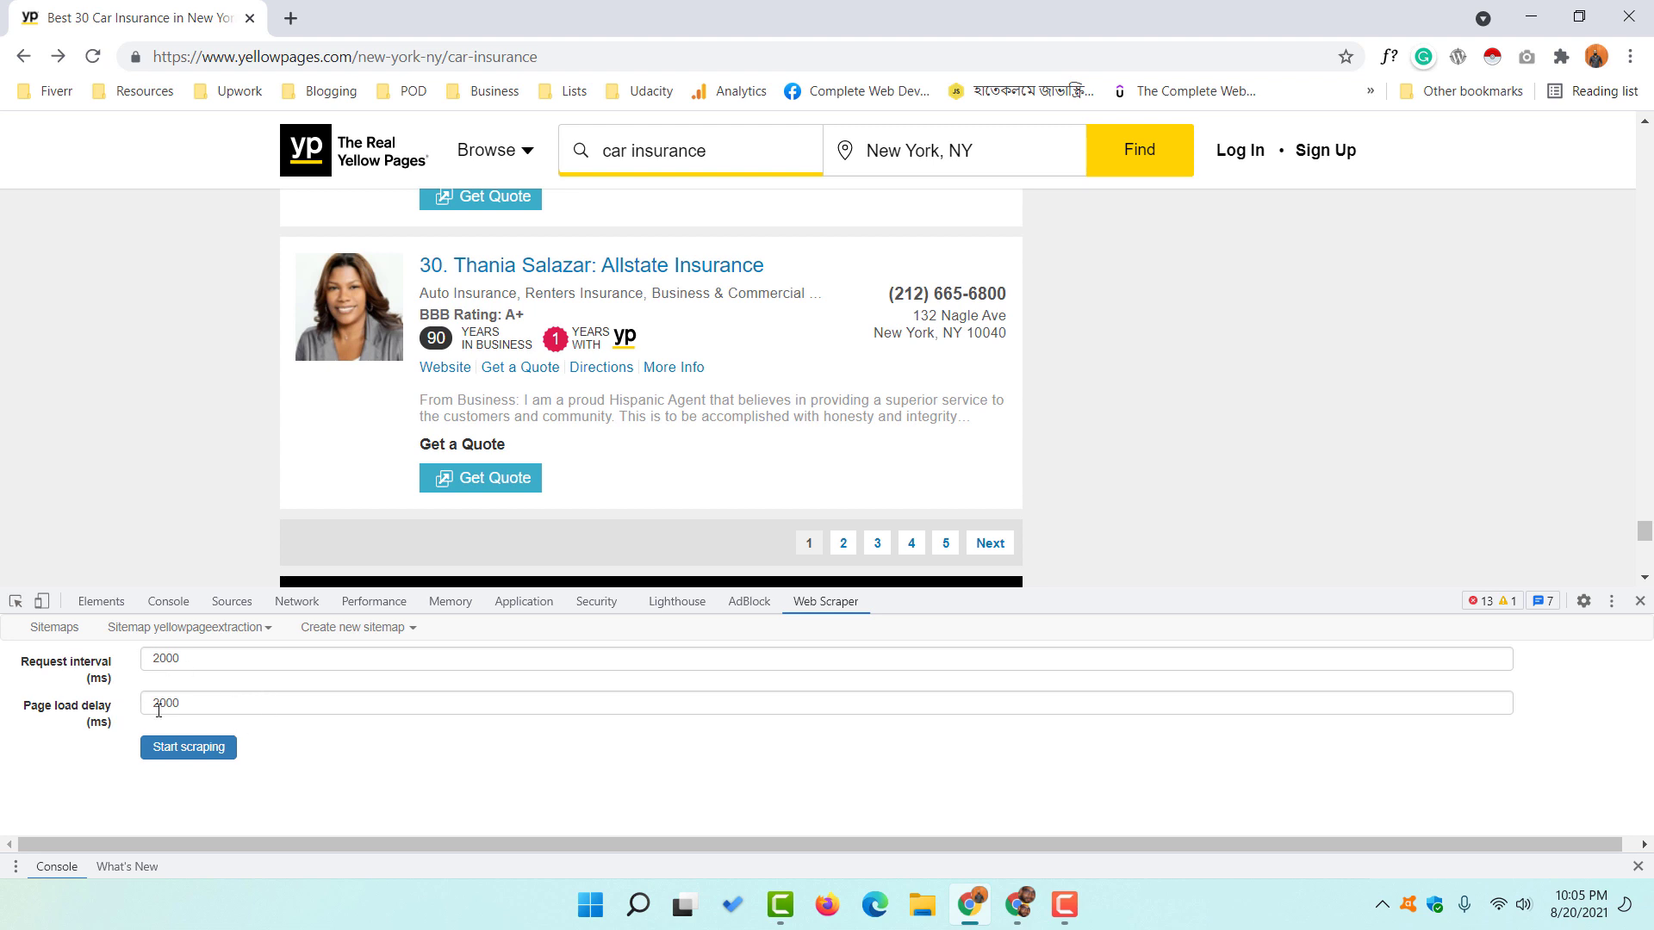
{"action": "left_click_drag", "start_coordinate": [160, 666], "coordinate": [146, 666]}
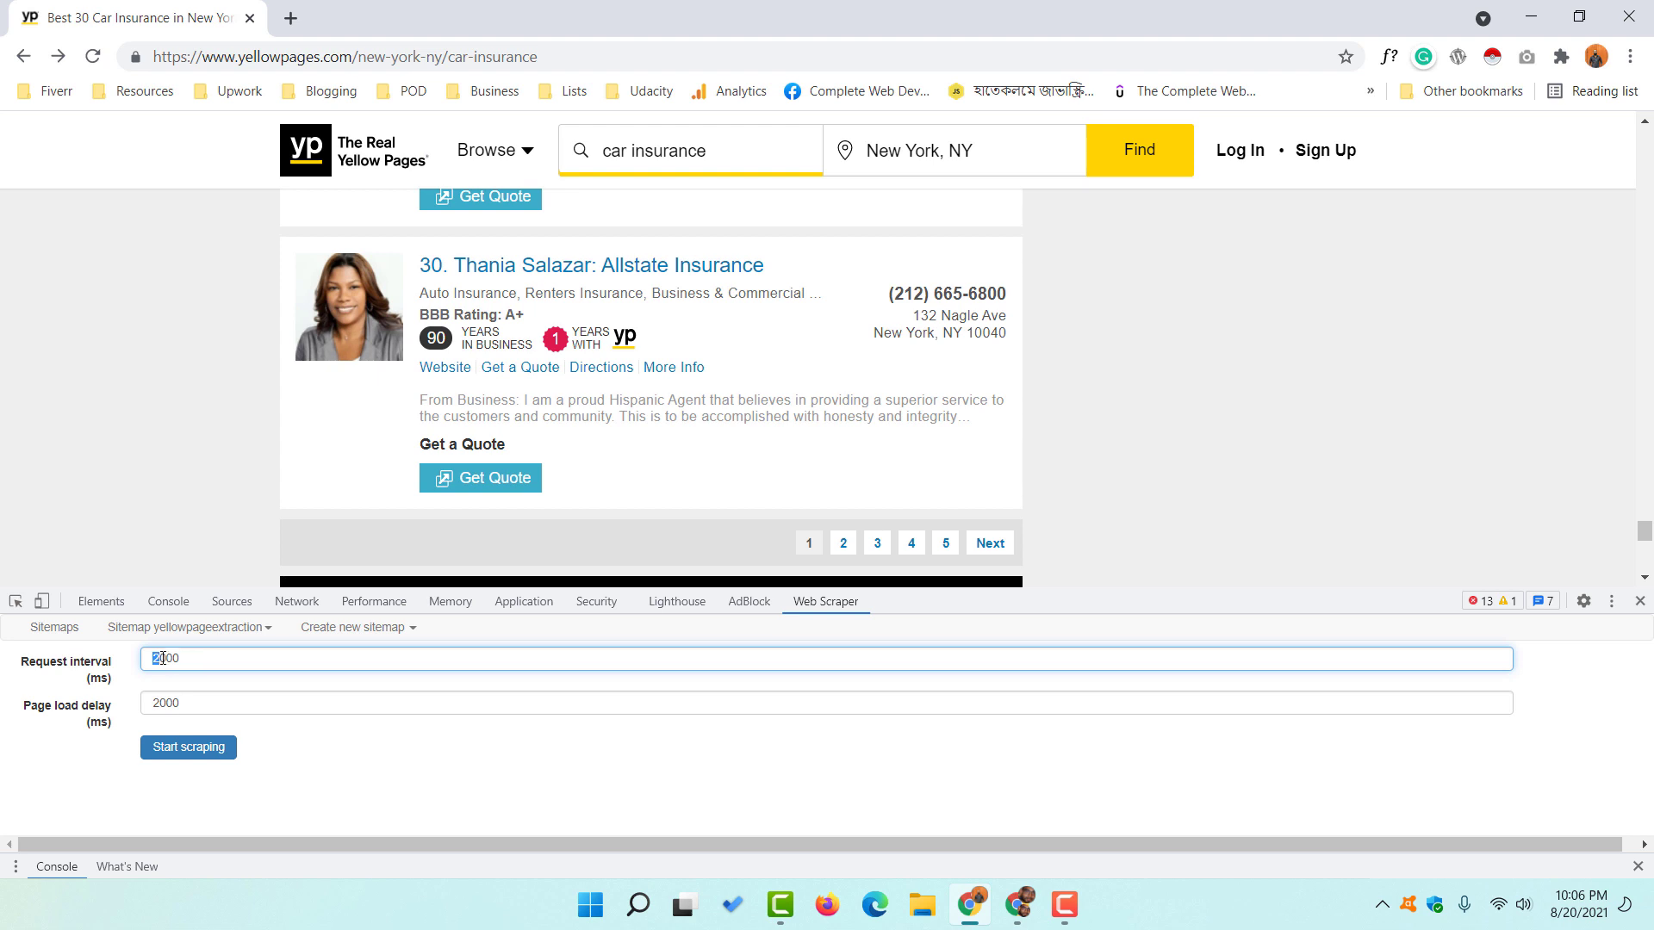
{"action": "key", "text": "BackSpace"}
{"action": "type", "text": "7"}
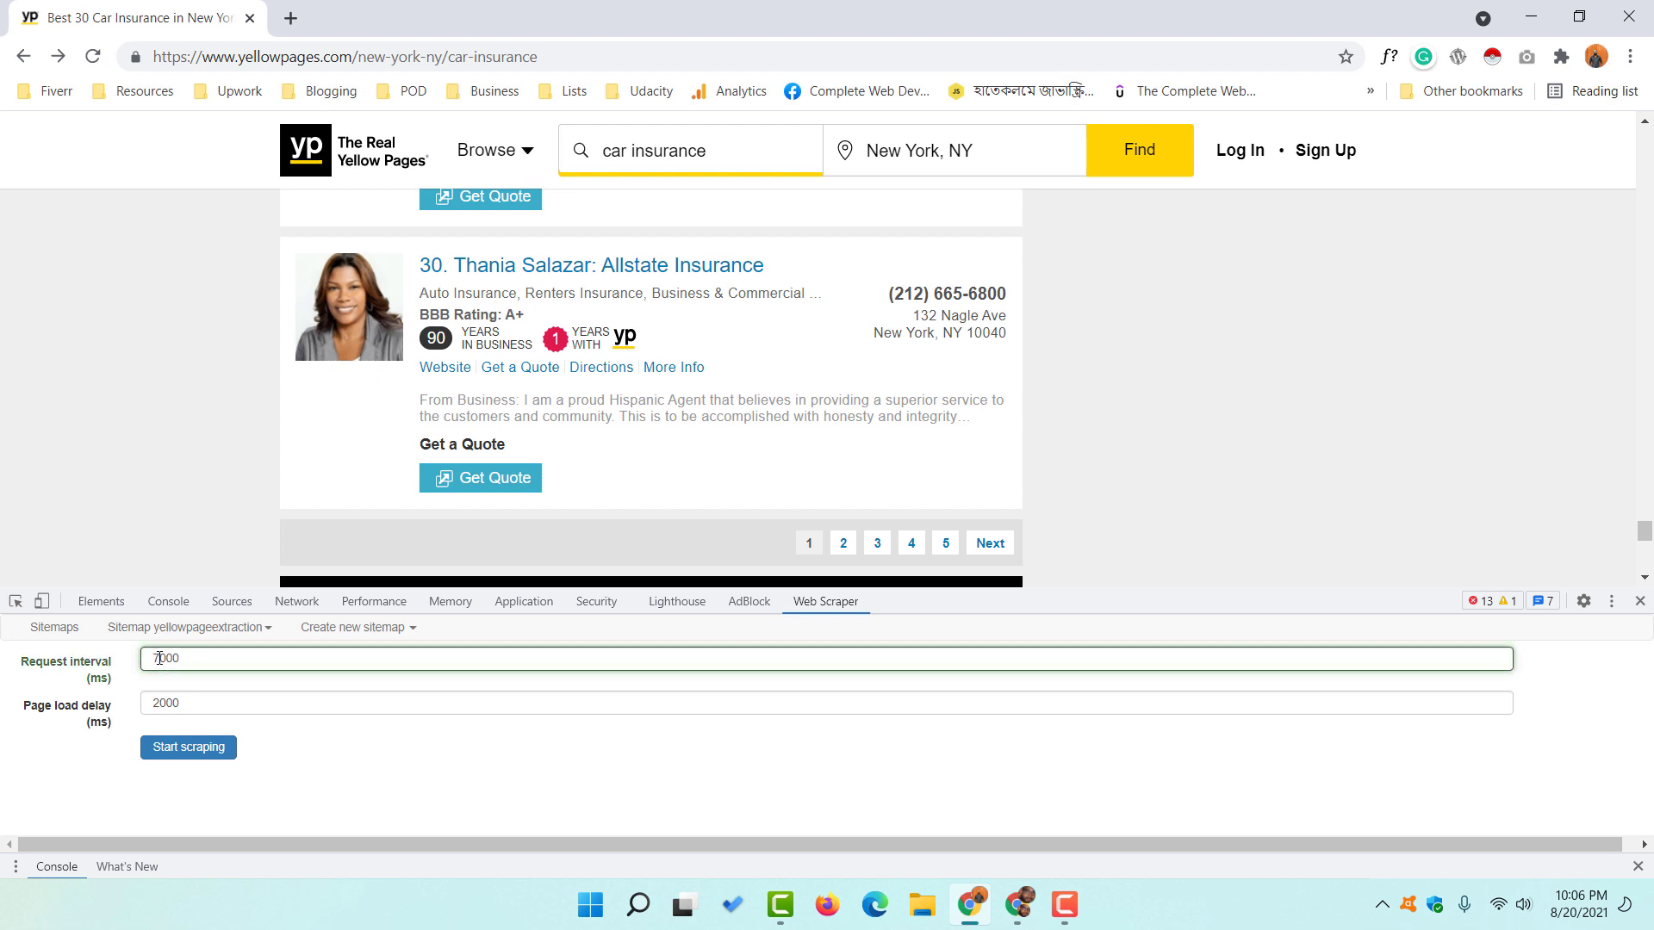
{"action": "left_click", "coordinate": [159, 703]}
{"action": "key", "text": "BackSpace"}
{"action": "type", "text": "7"}
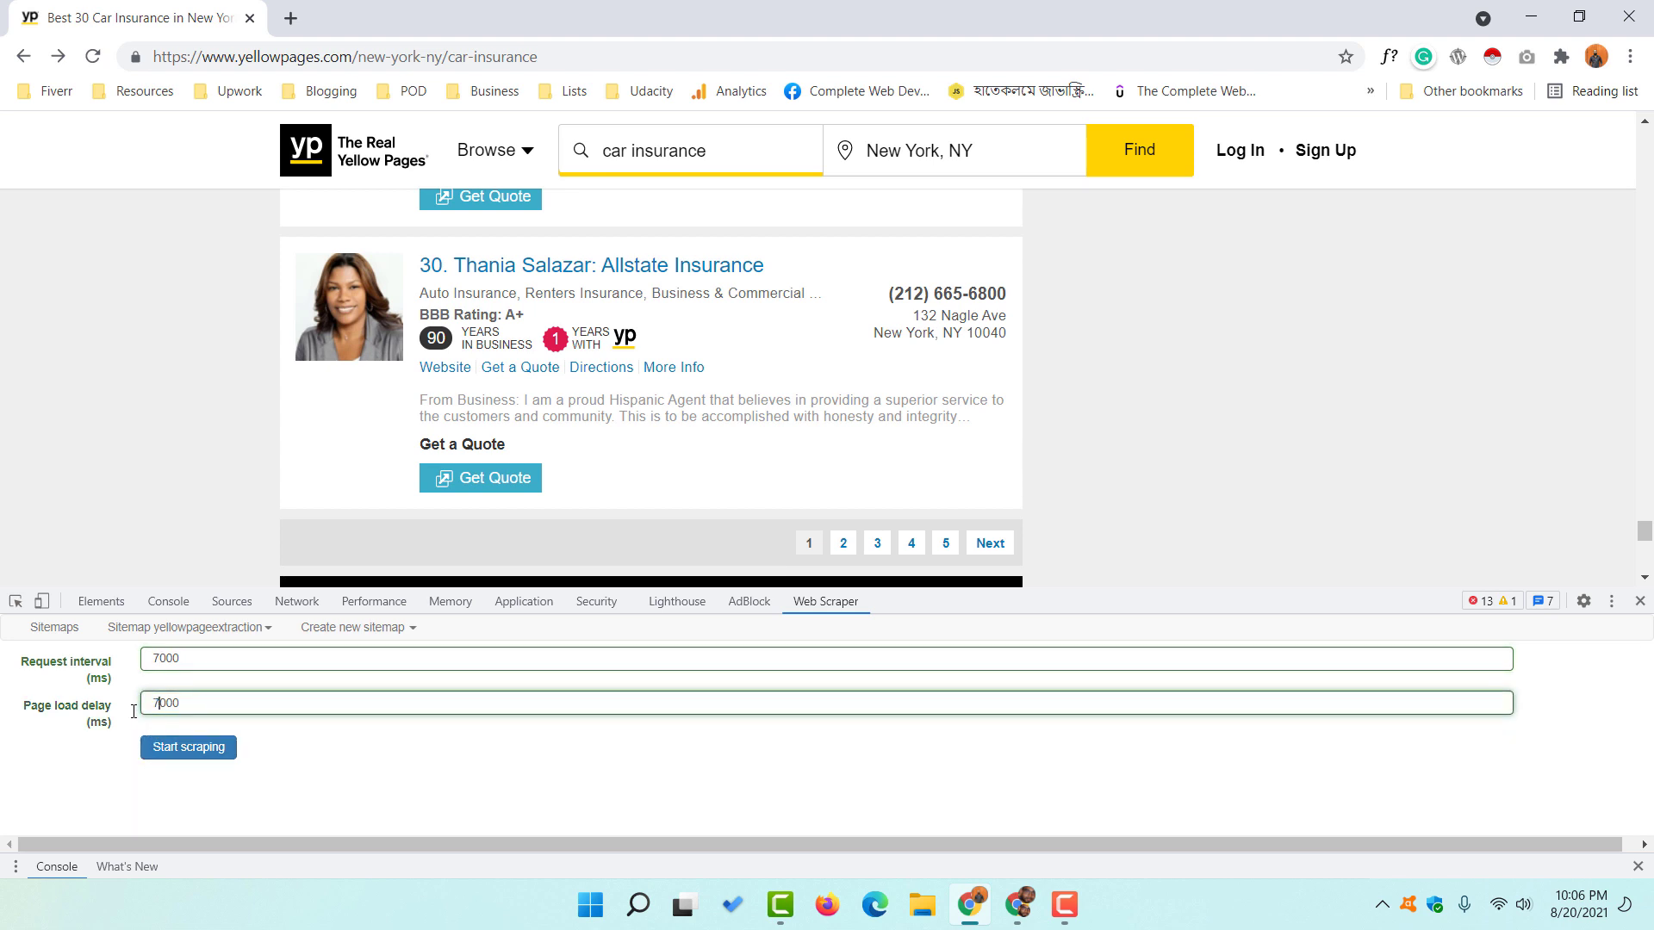
{"action": "left_click_drag", "start_coordinate": [160, 658], "coordinate": [141, 657]}
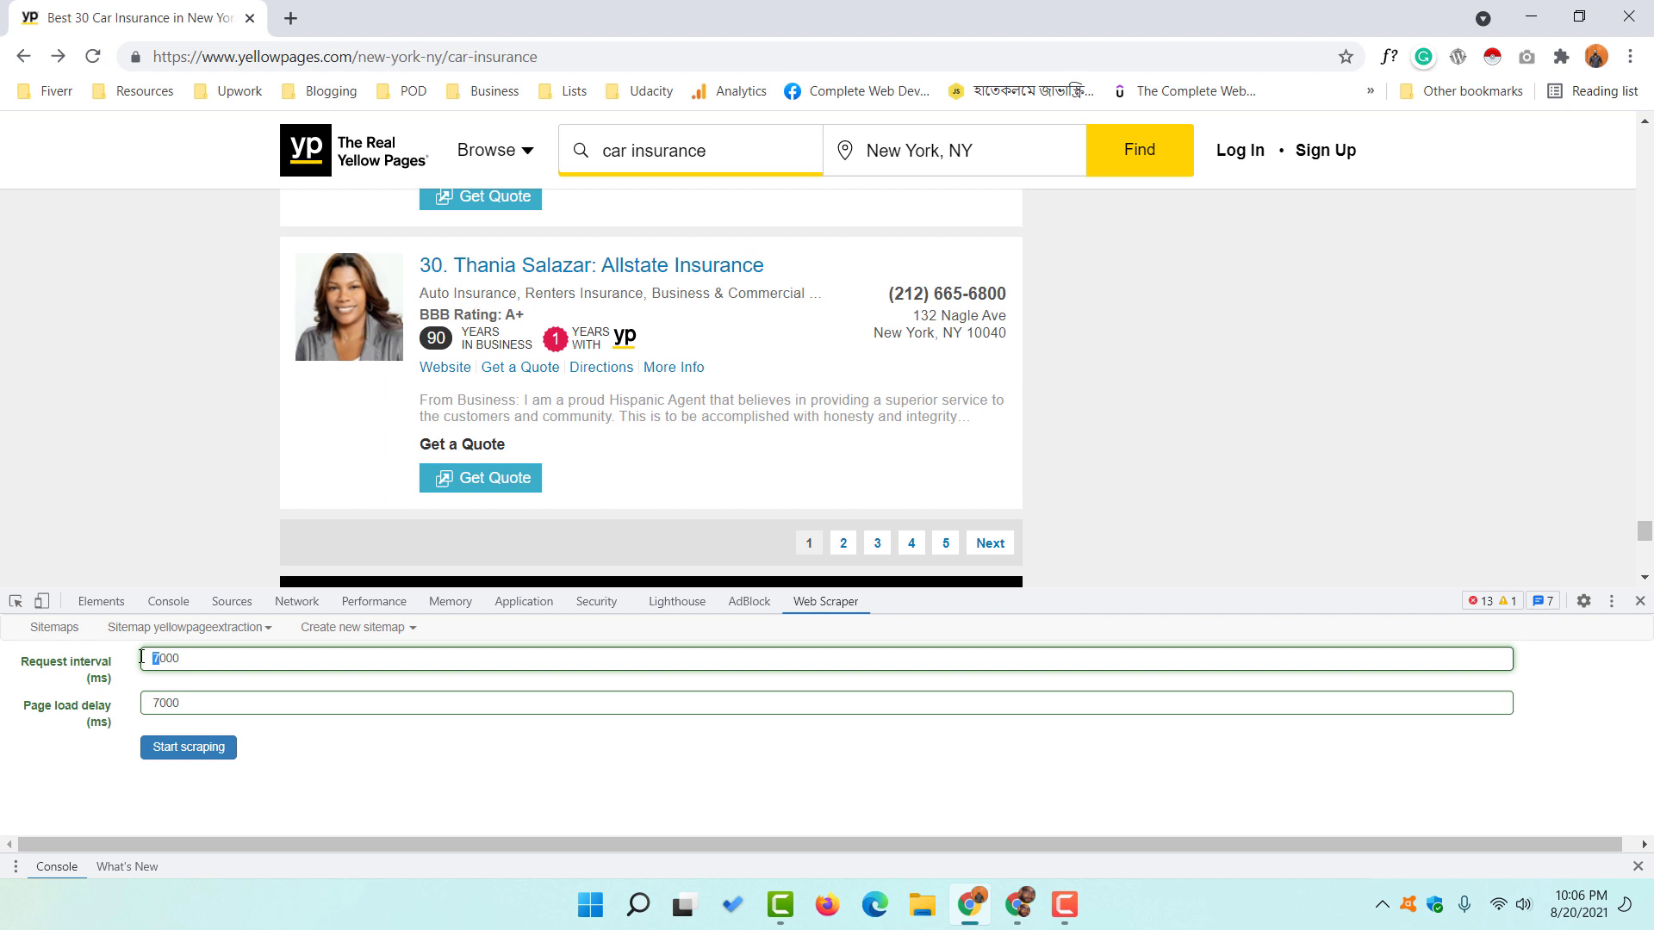
{"action": "left_click_drag", "start_coordinate": [161, 705], "coordinate": [146, 703]}
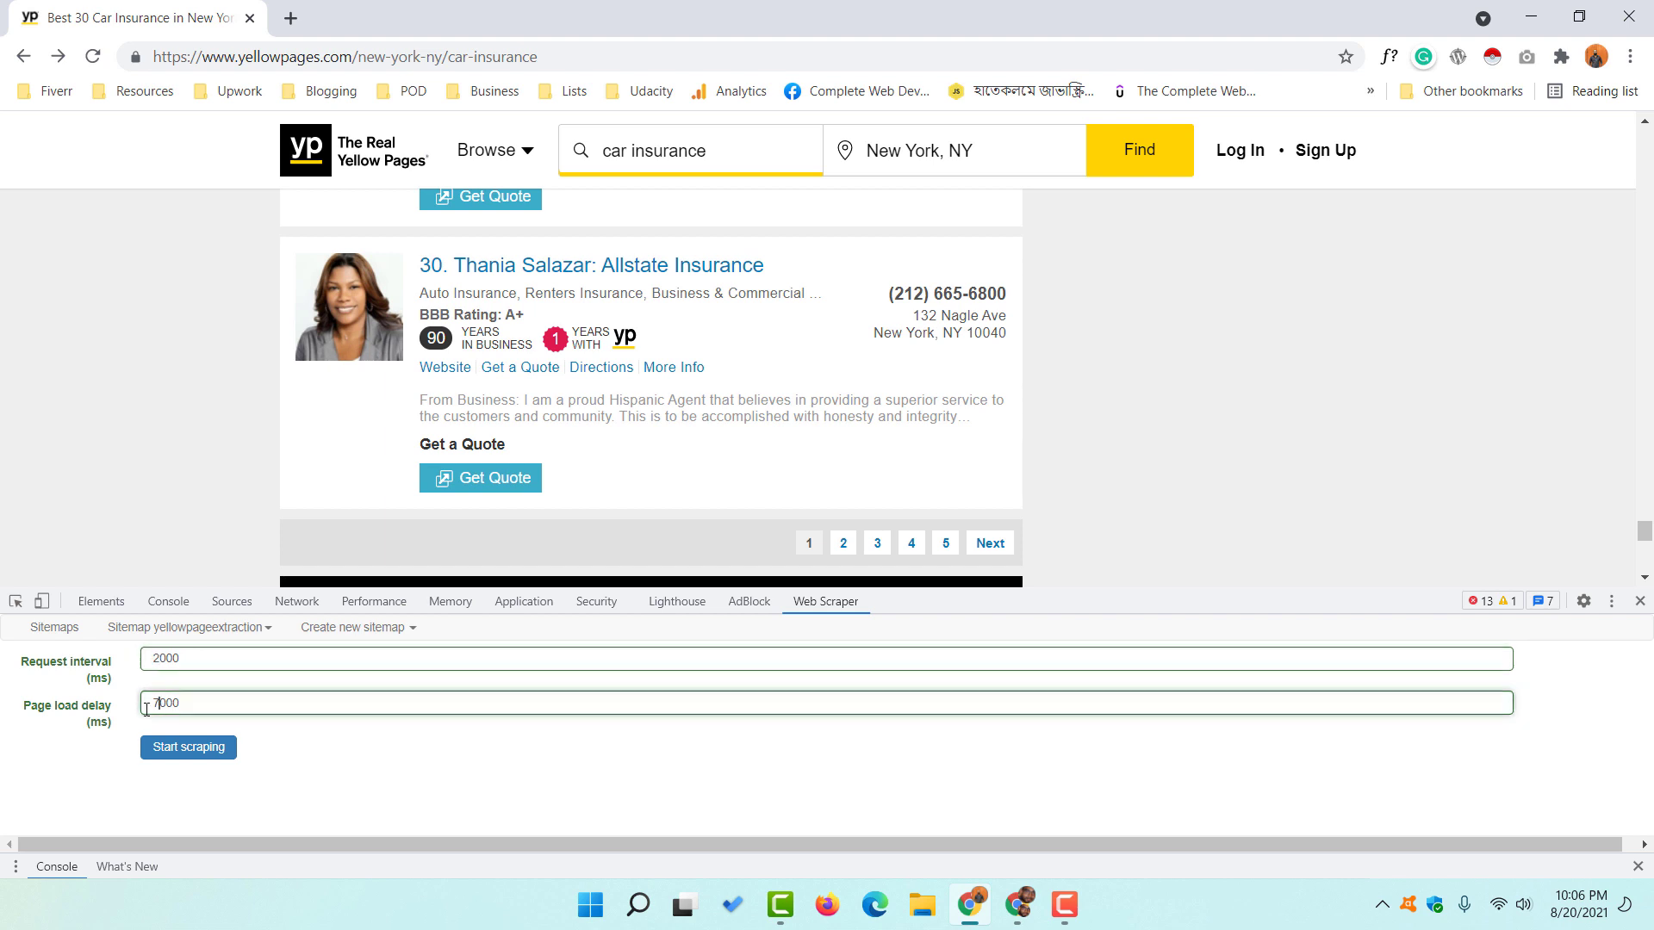
{"action": "left_click", "coordinate": [60, 761]}
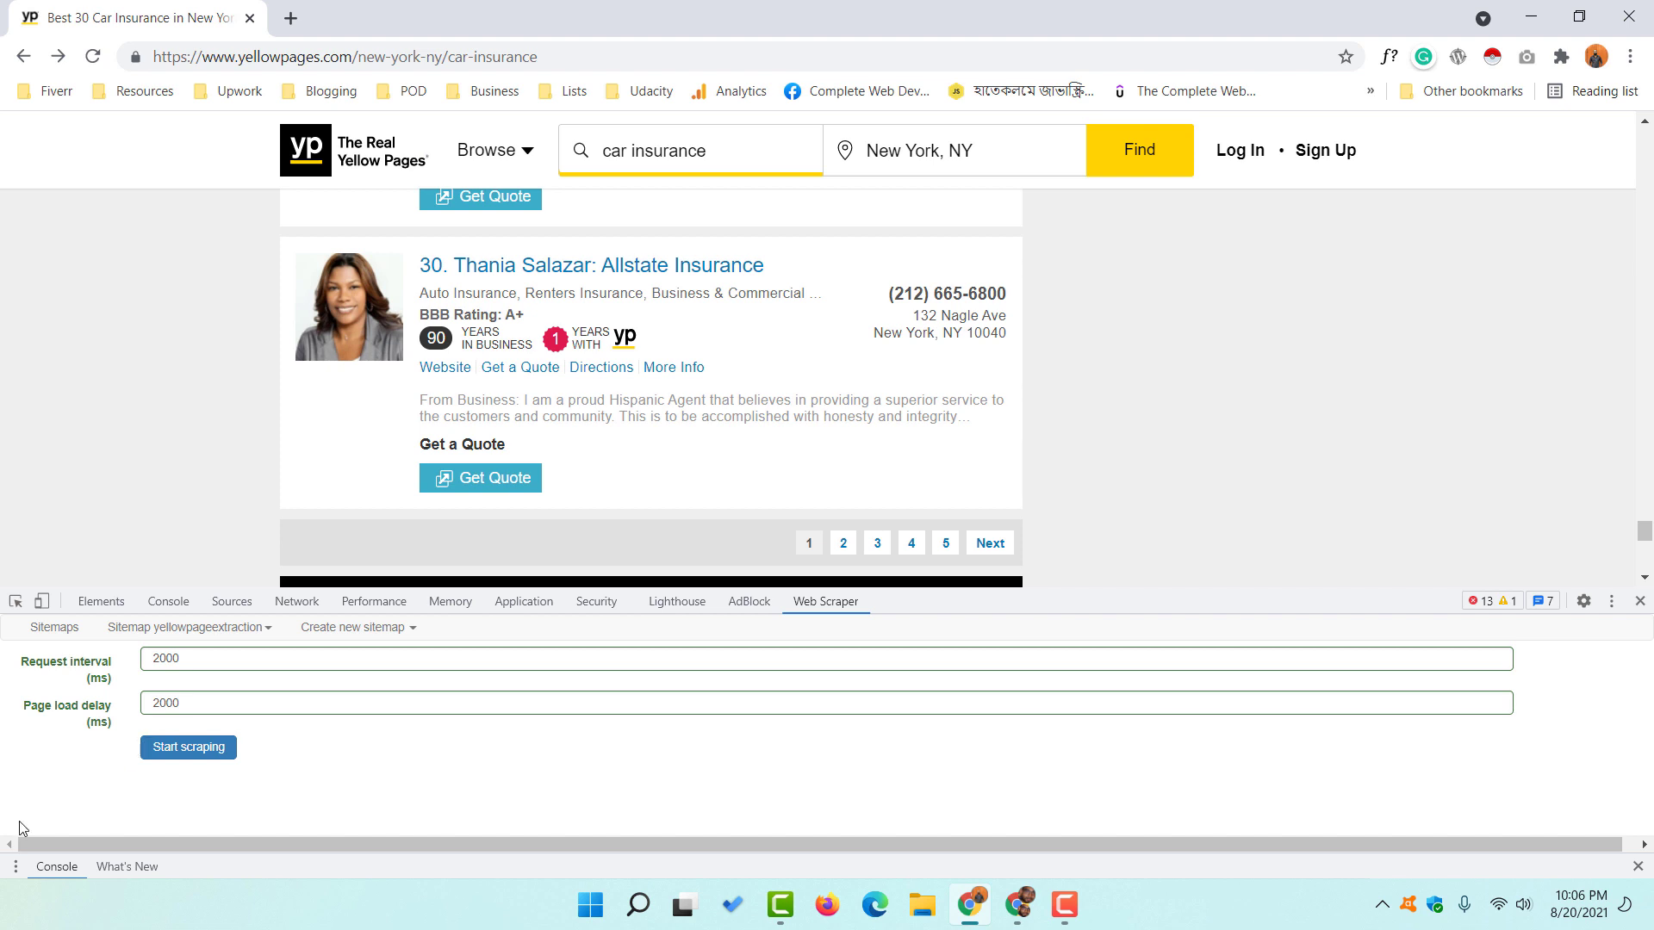
{"action": "left_click", "coordinate": [191, 748]}
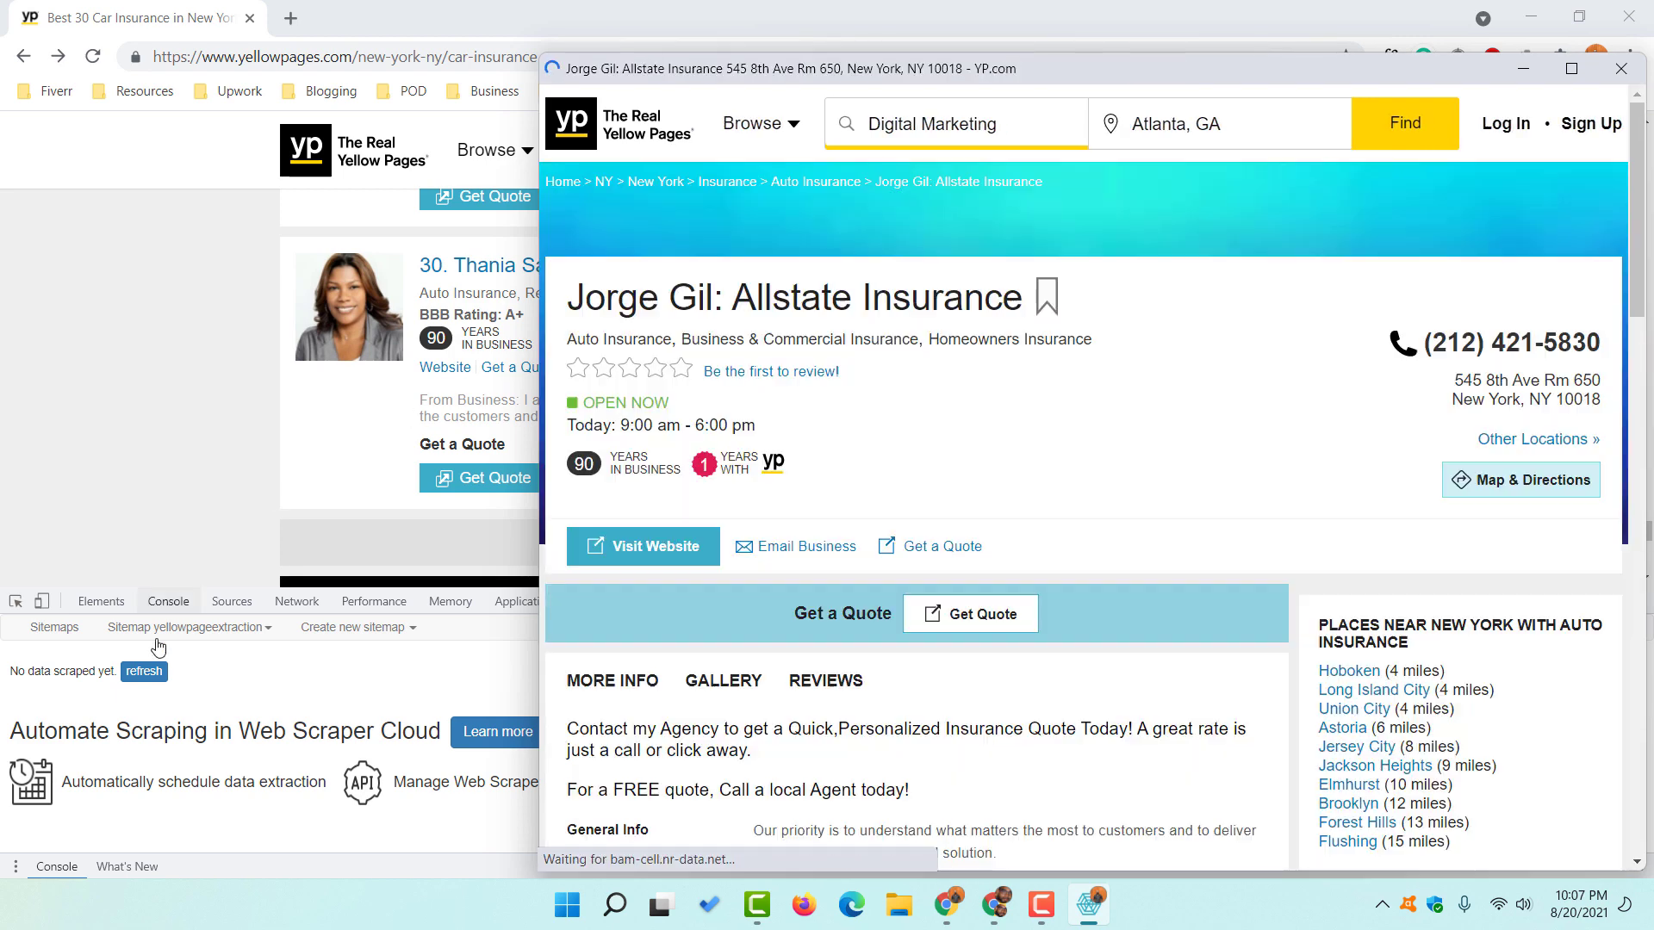
- Refresh to load the finished scrape's table of Name, Phone, Adress, Website and Email rows
{"action": "left_click", "coordinate": [144, 671]}
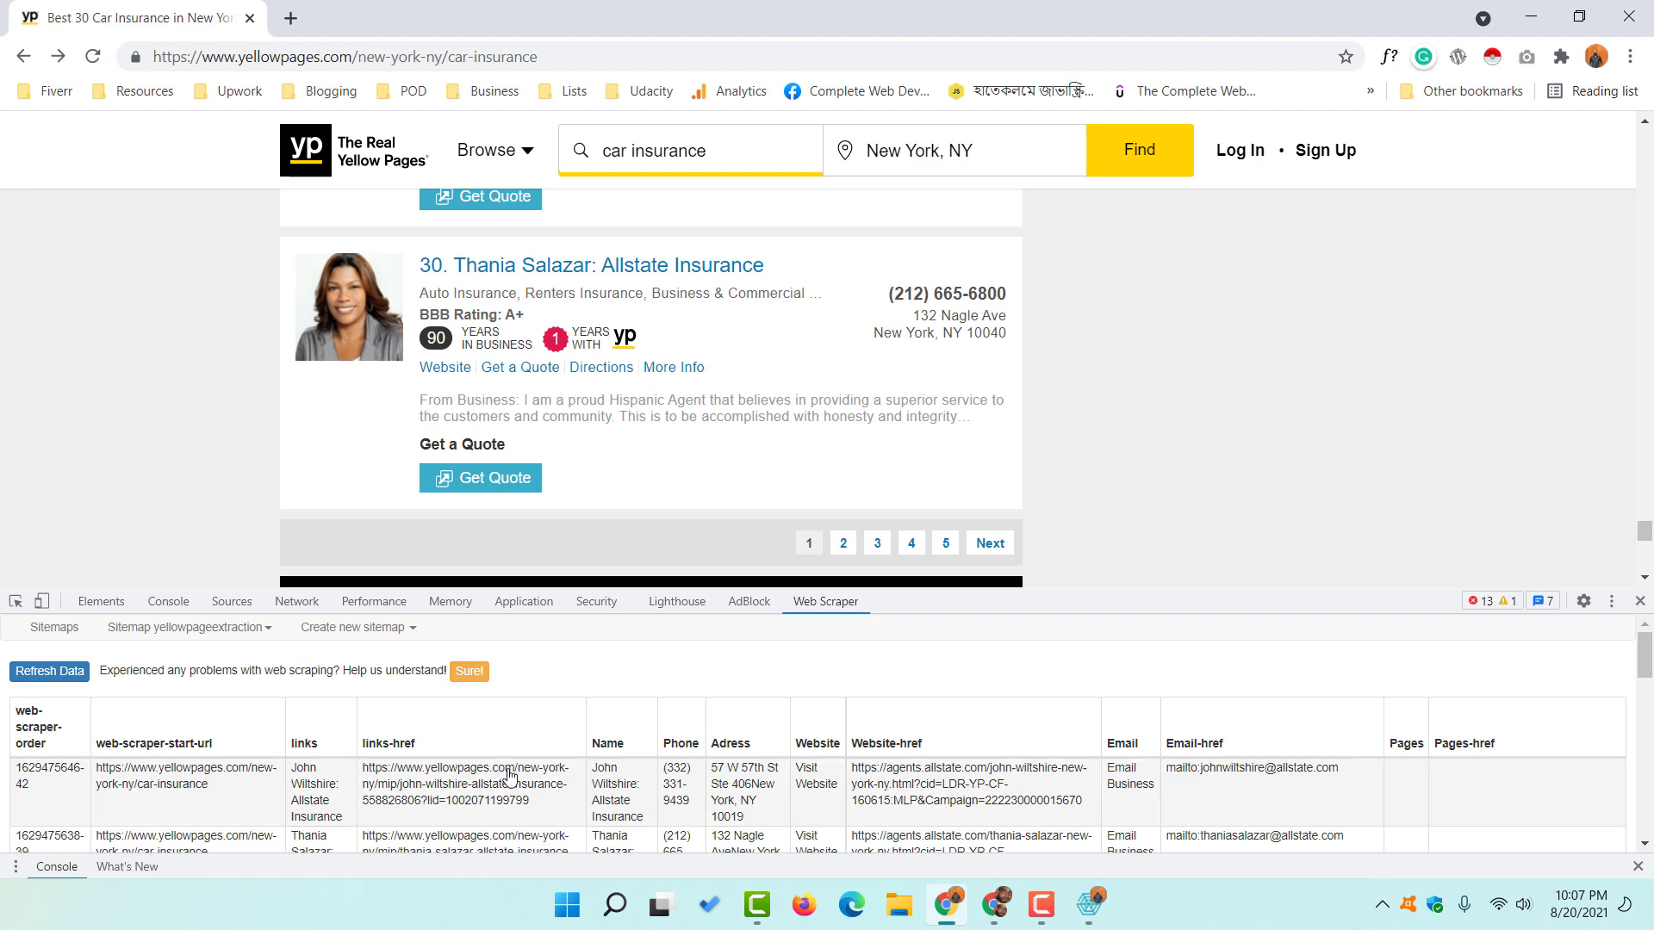
- Refresh the scraped data table and scroll through the listing rows
{"action": "scroll", "coordinate": [1465, 758], "scroll_direction": "down", "scroll_amount": 10}
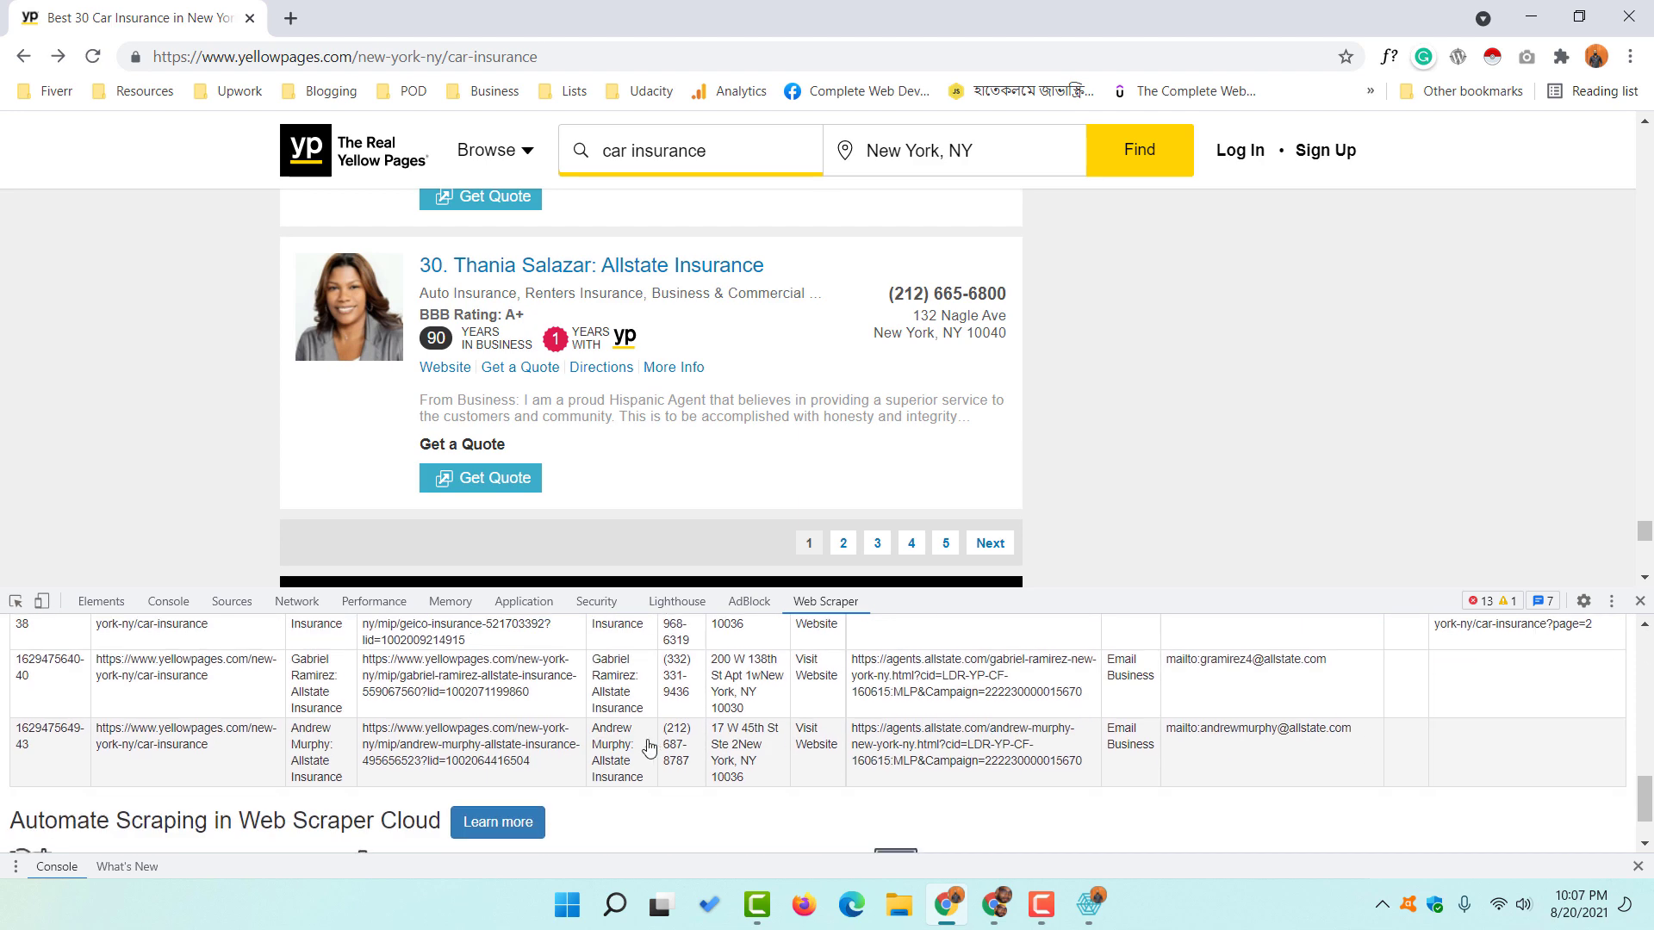
{"action": "scroll", "coordinate": [649, 746], "scroll_direction": "up", "scroll_amount": 10}
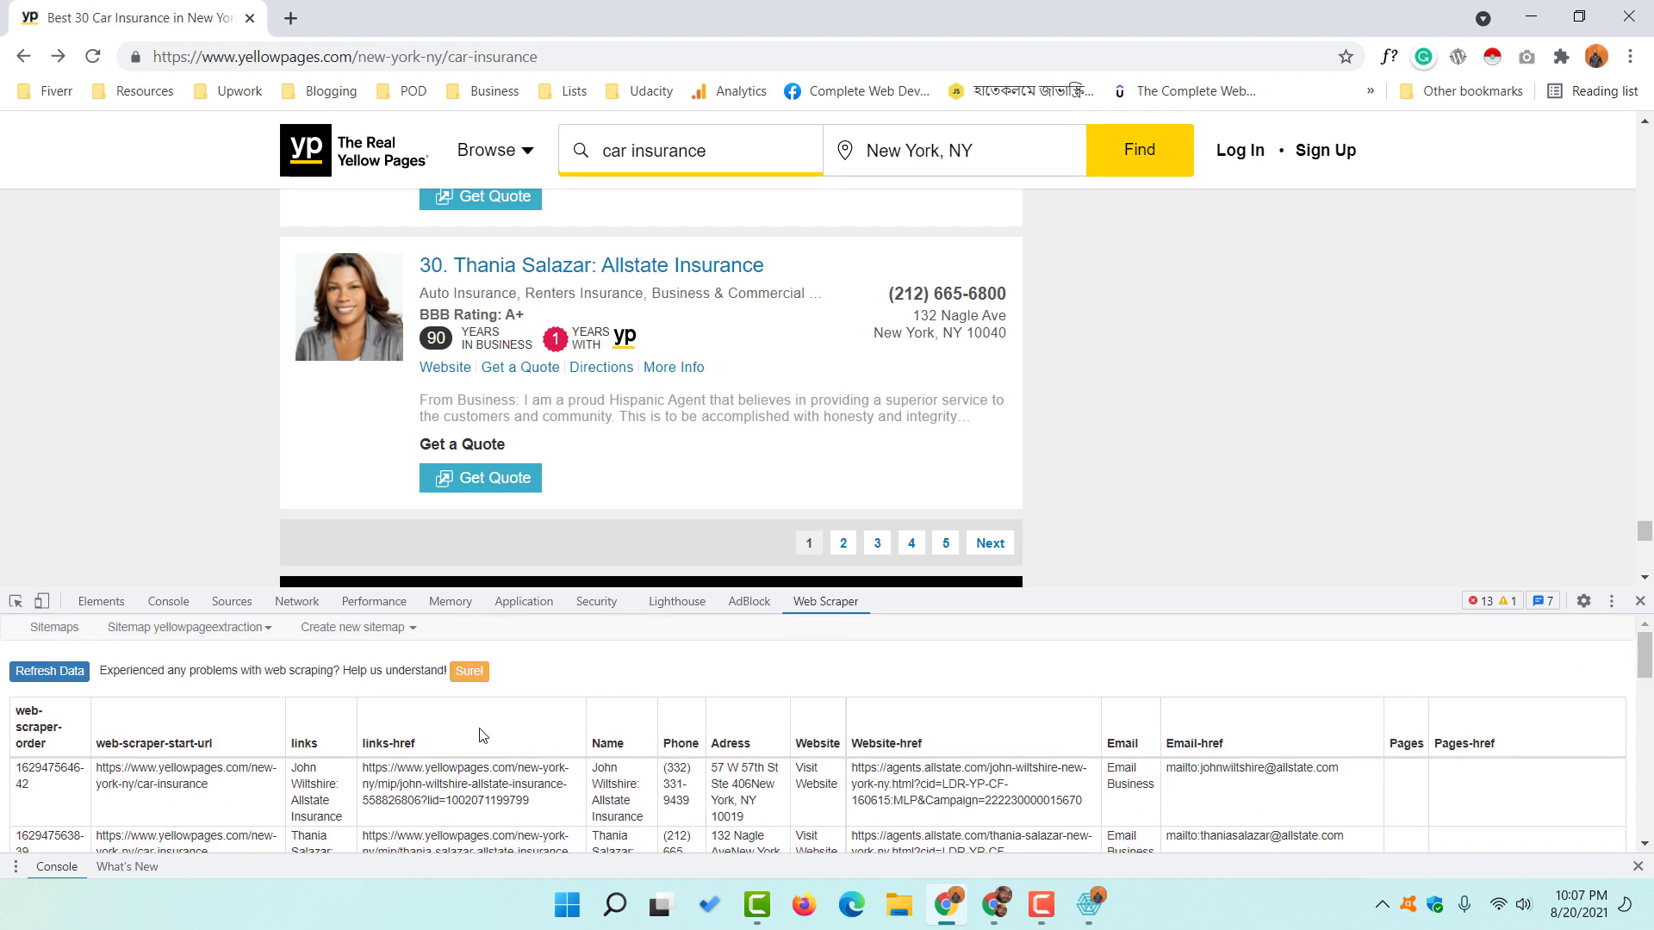
{"action": "scroll", "coordinate": [672, 749], "scroll_direction": "down", "scroll_amount": 10}
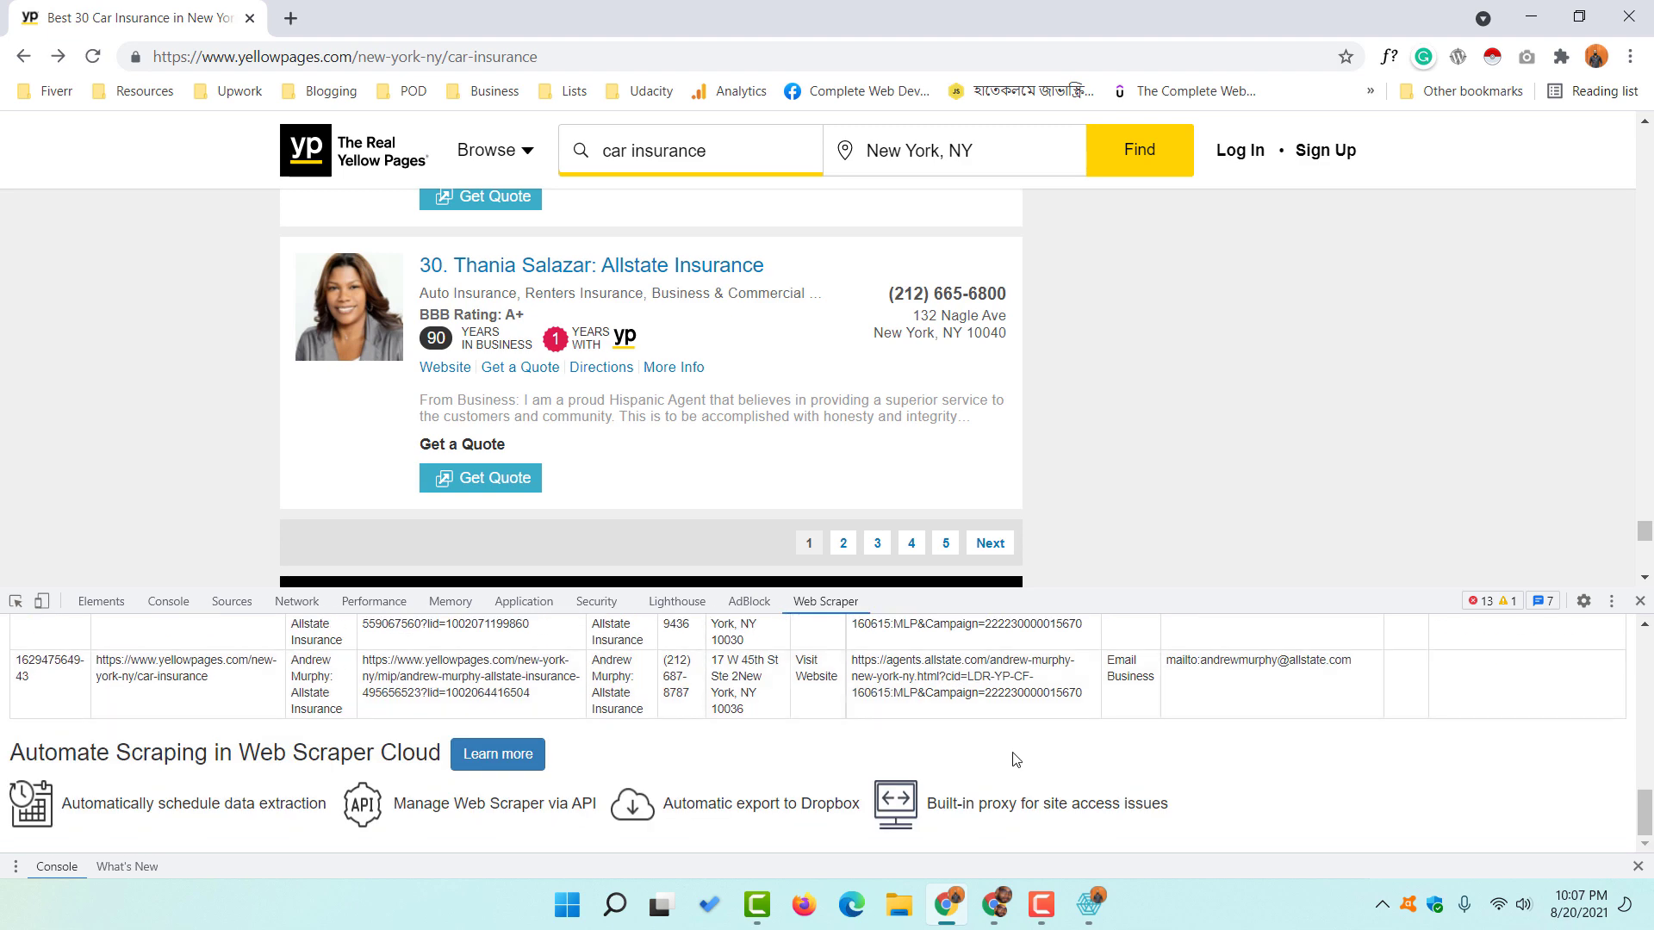
{"action": "scroll", "coordinate": [1016, 760], "scroll_direction": "up", "scroll_amount": 5}
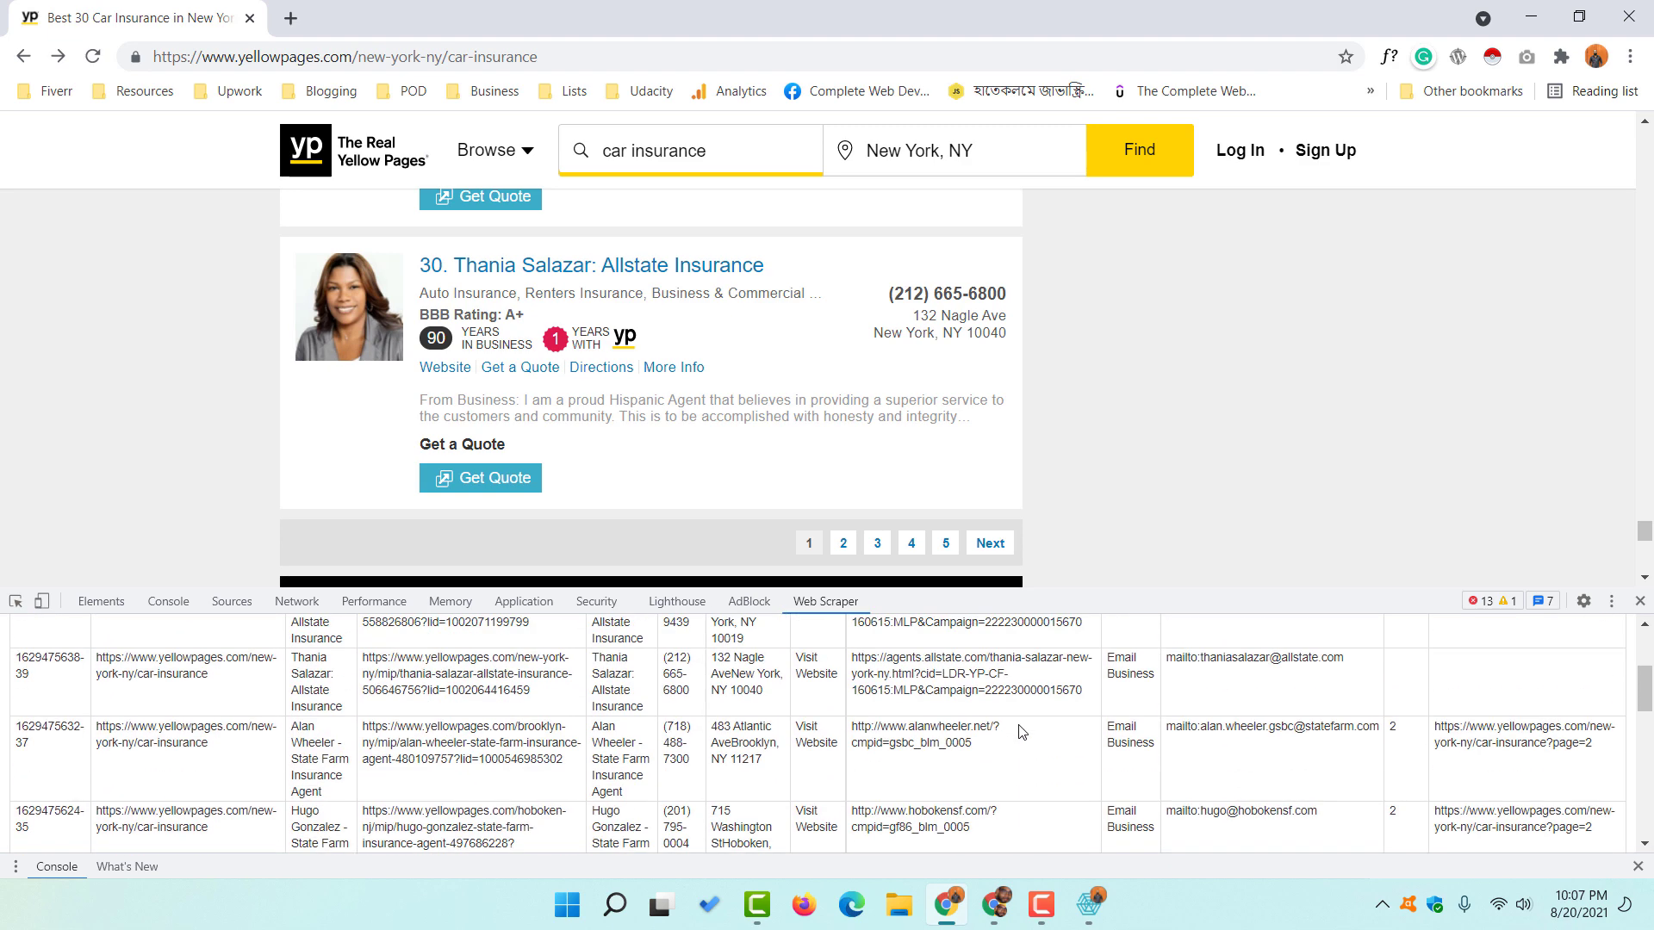
{"action": "scroll", "coordinate": [1021, 732], "scroll_direction": "up", "scroll_amount": 3}
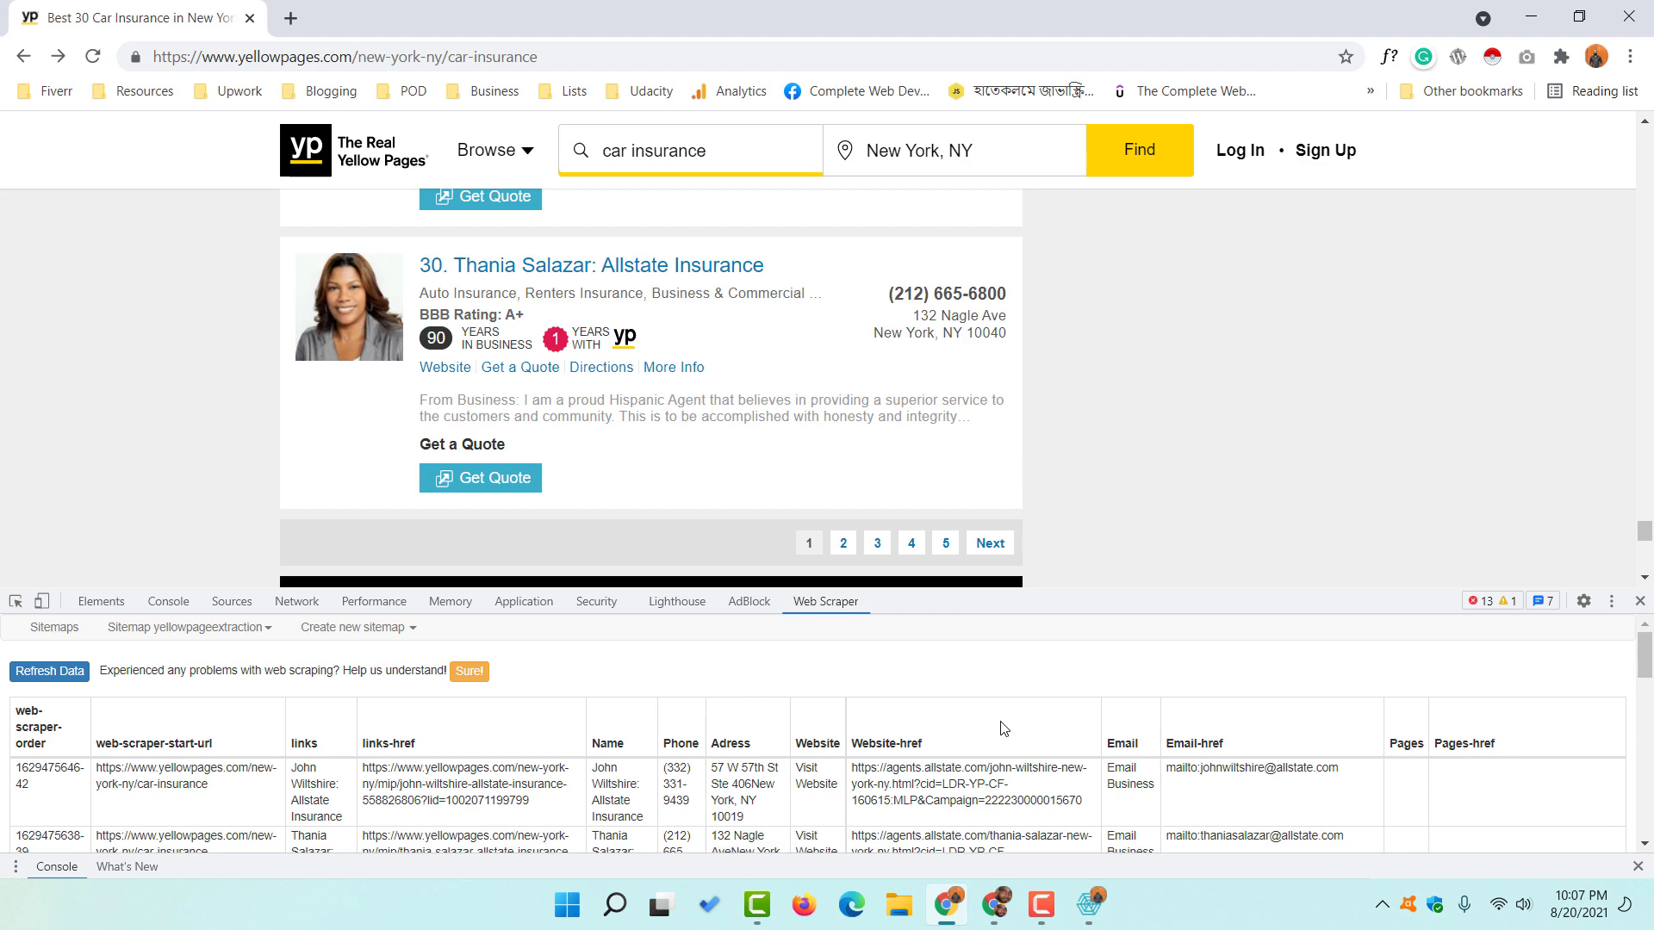
{"action": "left_click", "coordinate": [49, 671]}
{"action": "scroll", "coordinate": [416, 745], "scroll_direction": "down", "scroll_amount": 5}
{"action": "scroll", "coordinate": [644, 703], "scroll_direction": "down", "scroll_amount": 15}
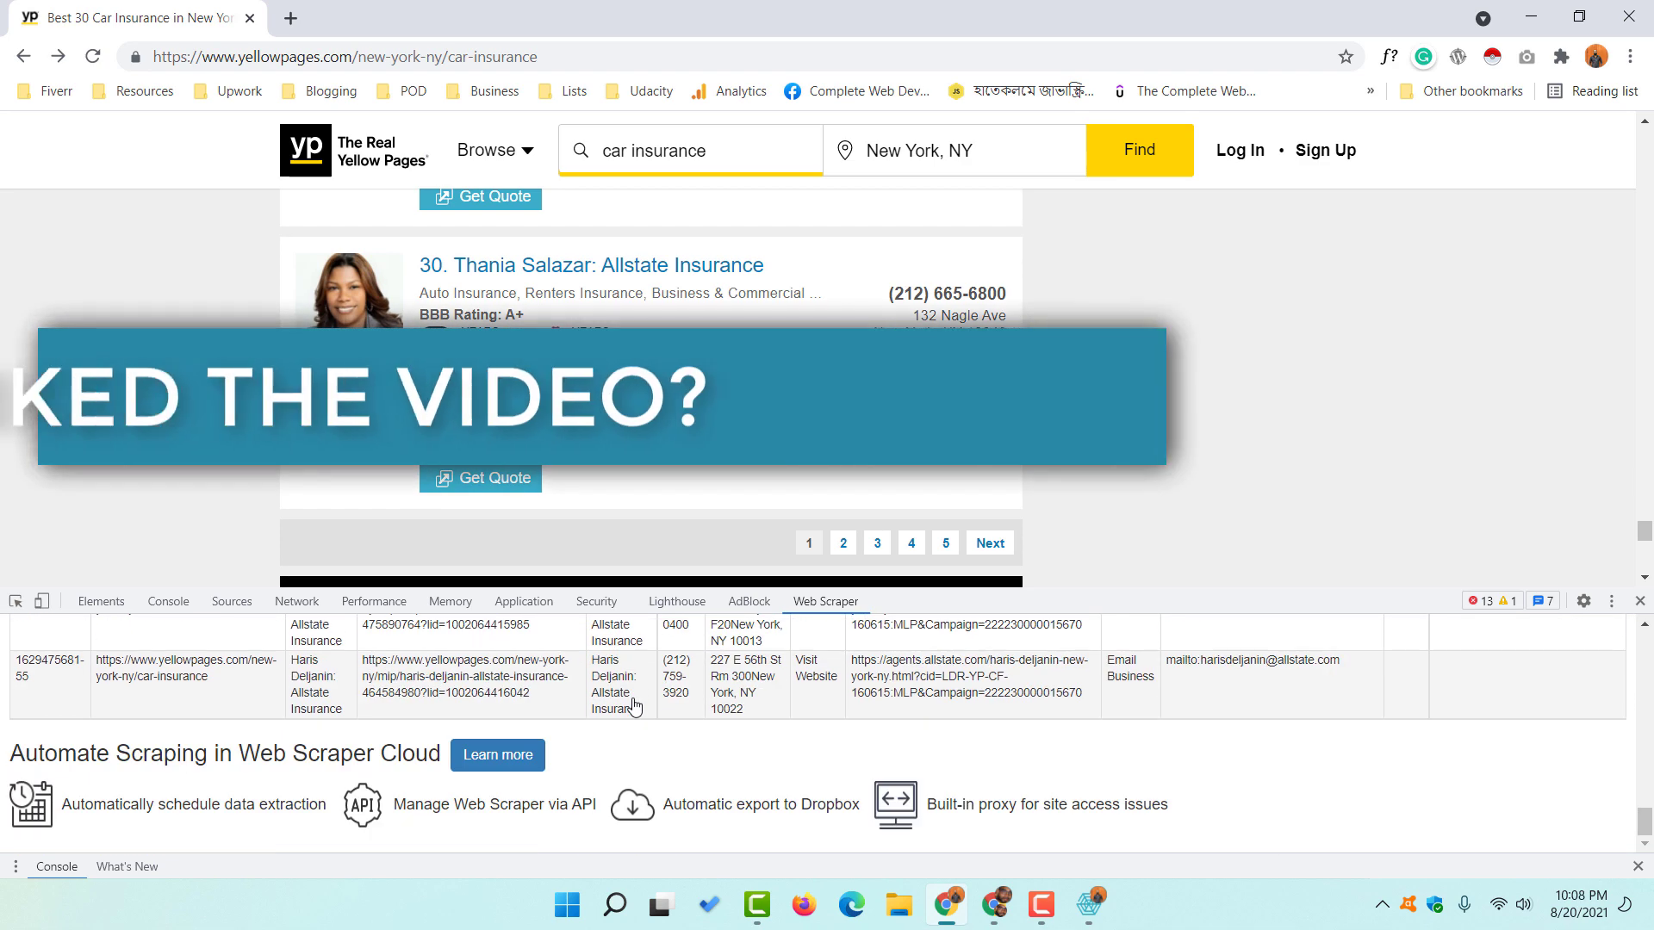
{"action": "scroll", "coordinate": [633, 707], "scroll_direction": "up", "scroll_amount": 1}
- Close the leftover listing popup windows, reload the data table, and open the sitemap's actions menu
{"action": "left_click", "coordinate": [1089, 902]}
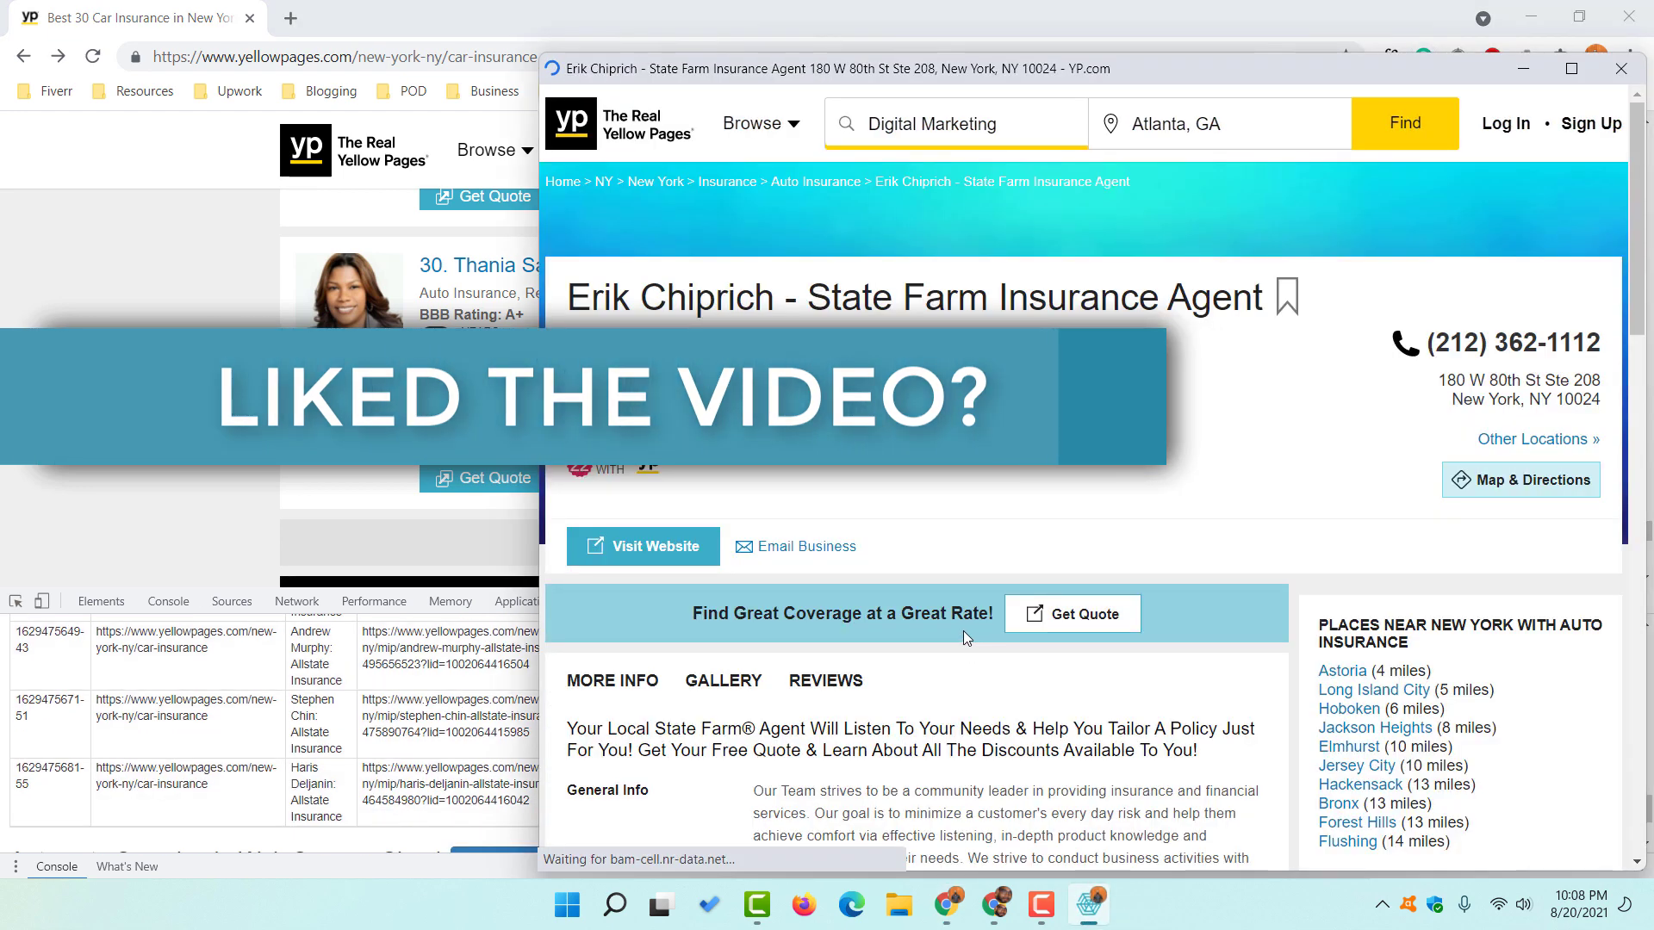
{"action": "left_click", "coordinate": [1610, 76]}
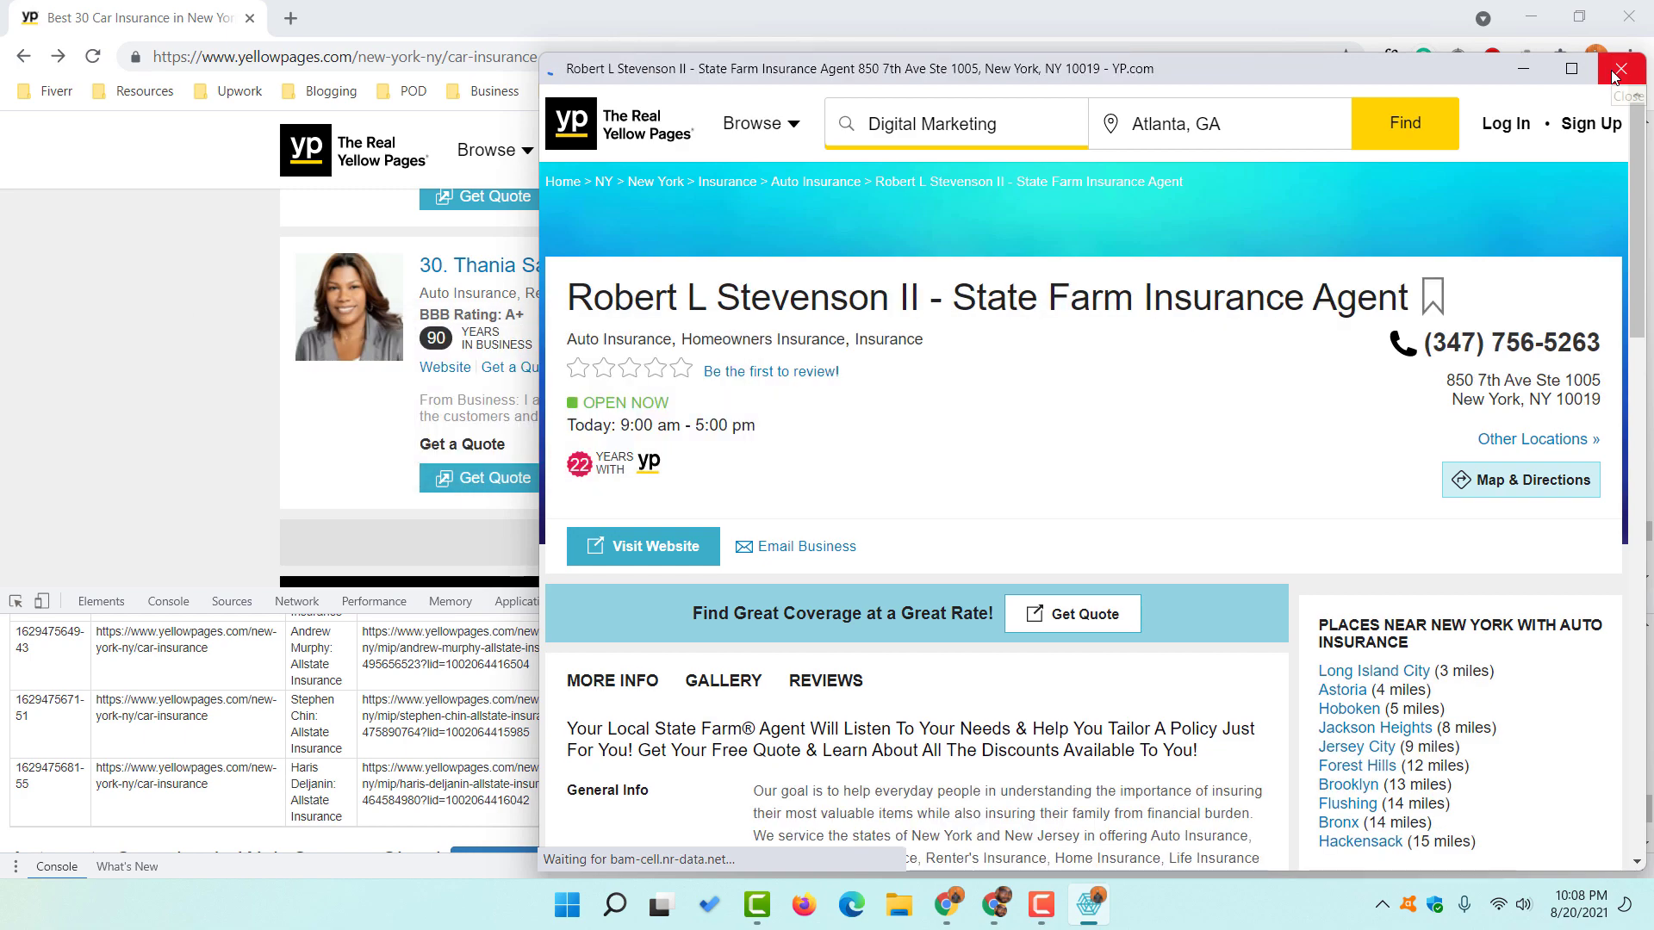
{"action": "left_click", "coordinate": [1619, 76]}
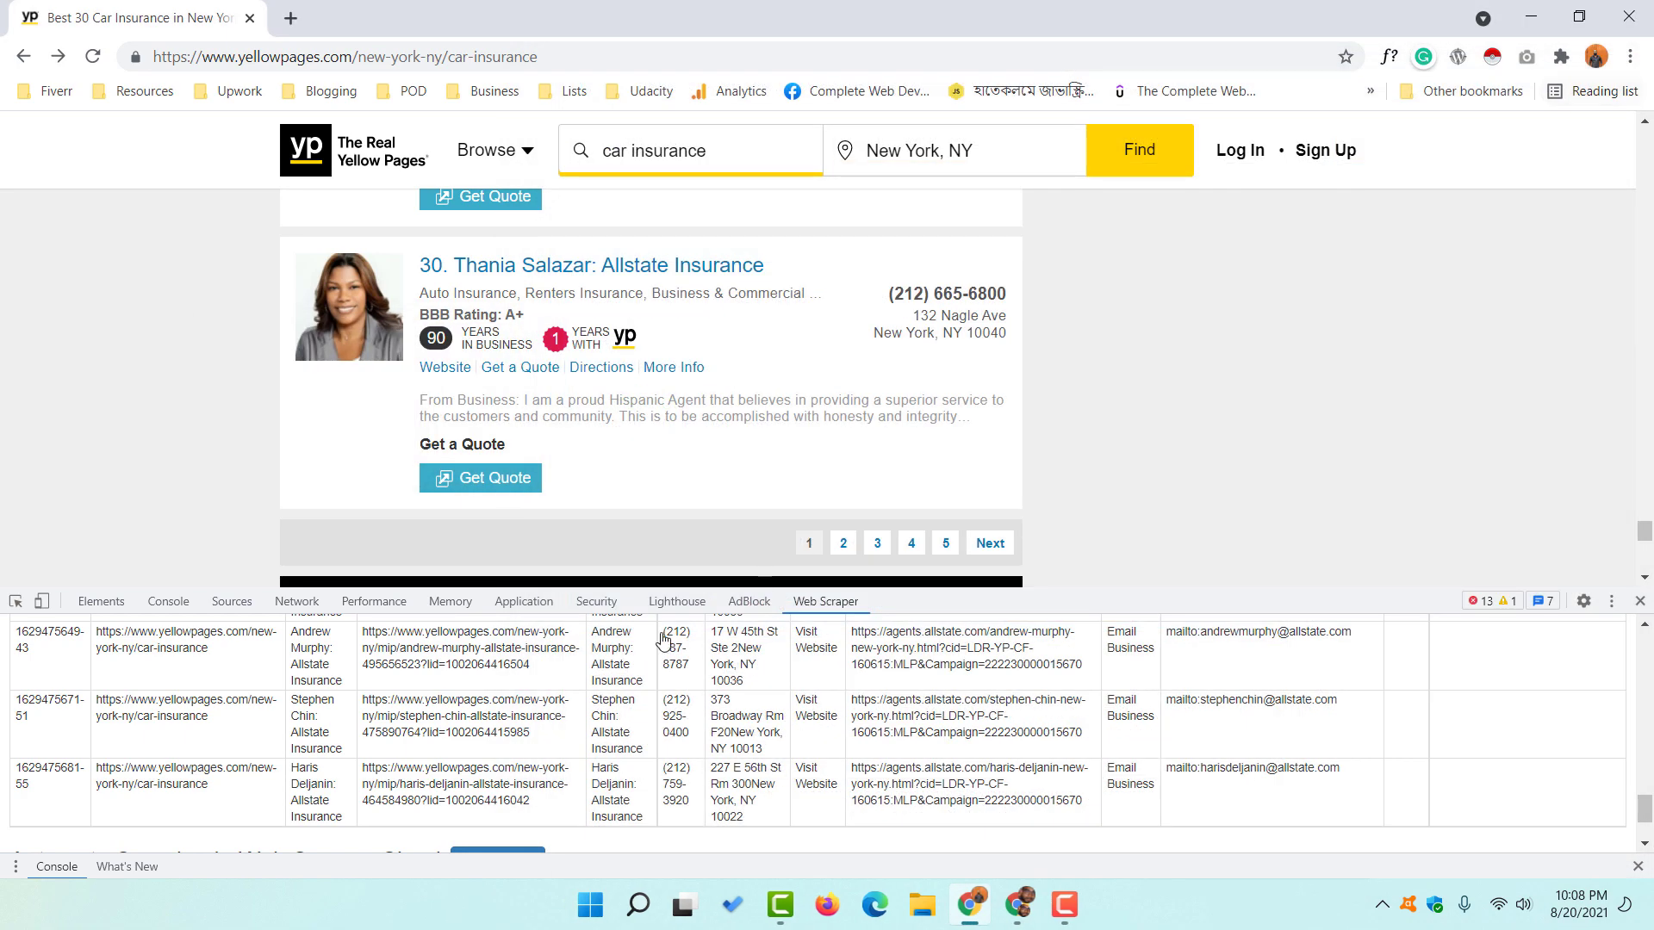
{"action": "scroll", "coordinate": [156, 679], "scroll_direction": "up", "scroll_amount": 16}
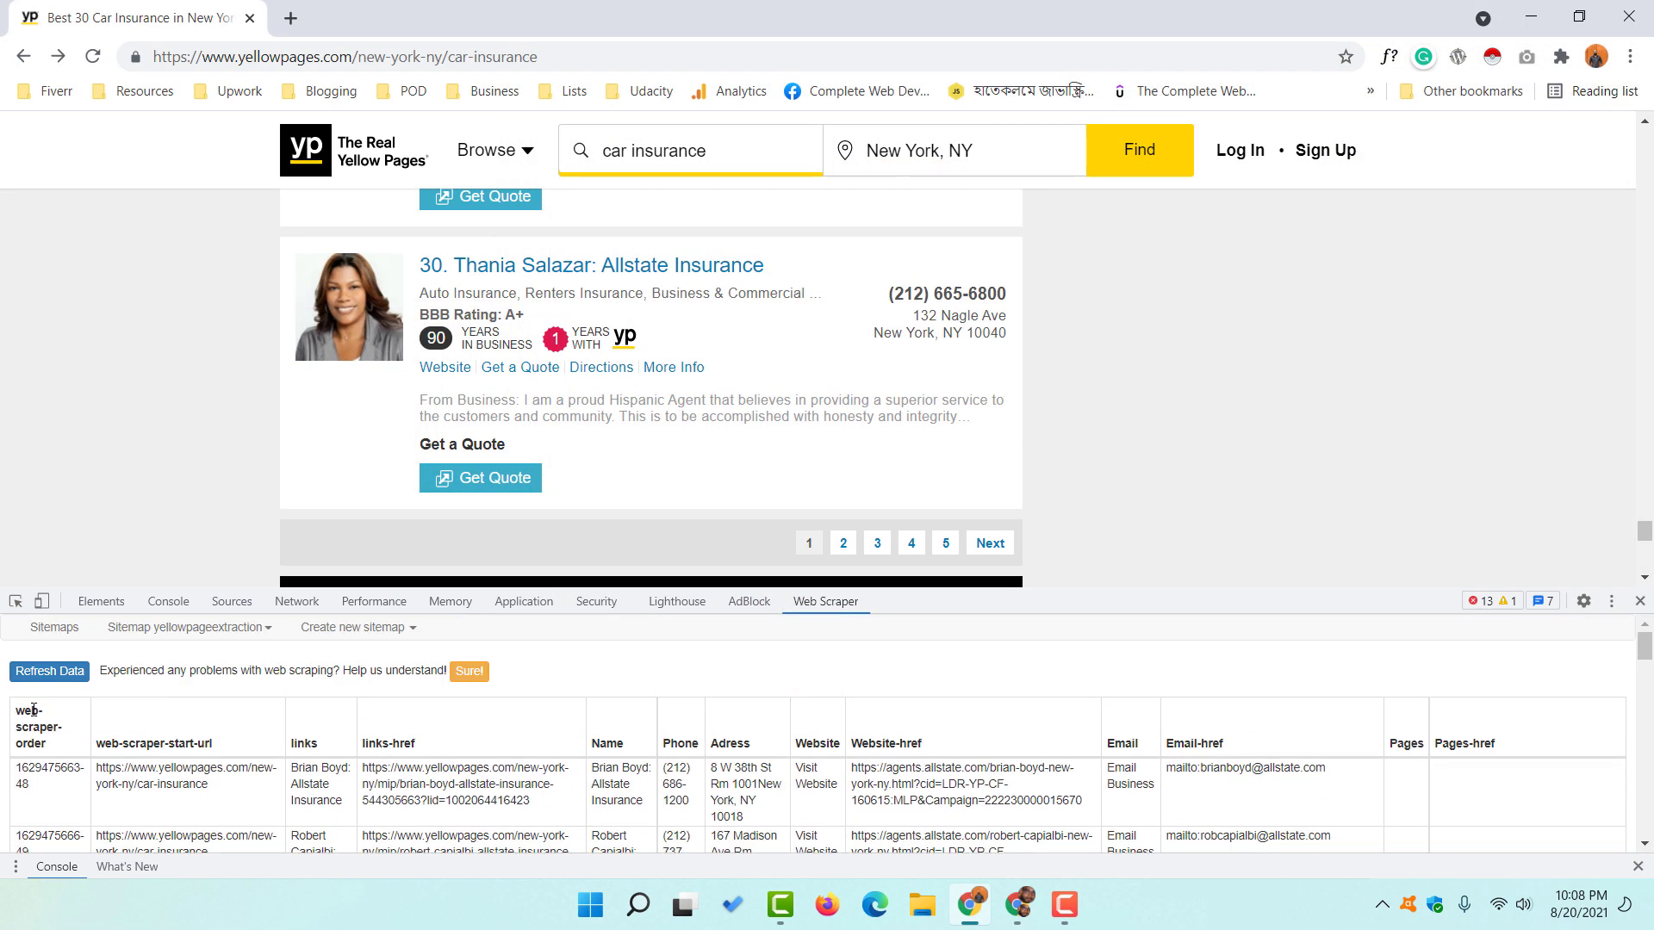
{"action": "left_click", "coordinate": [44, 676]}
{"action": "scroll", "coordinate": [274, 723], "scroll_direction": "down", "scroll_amount": 18}
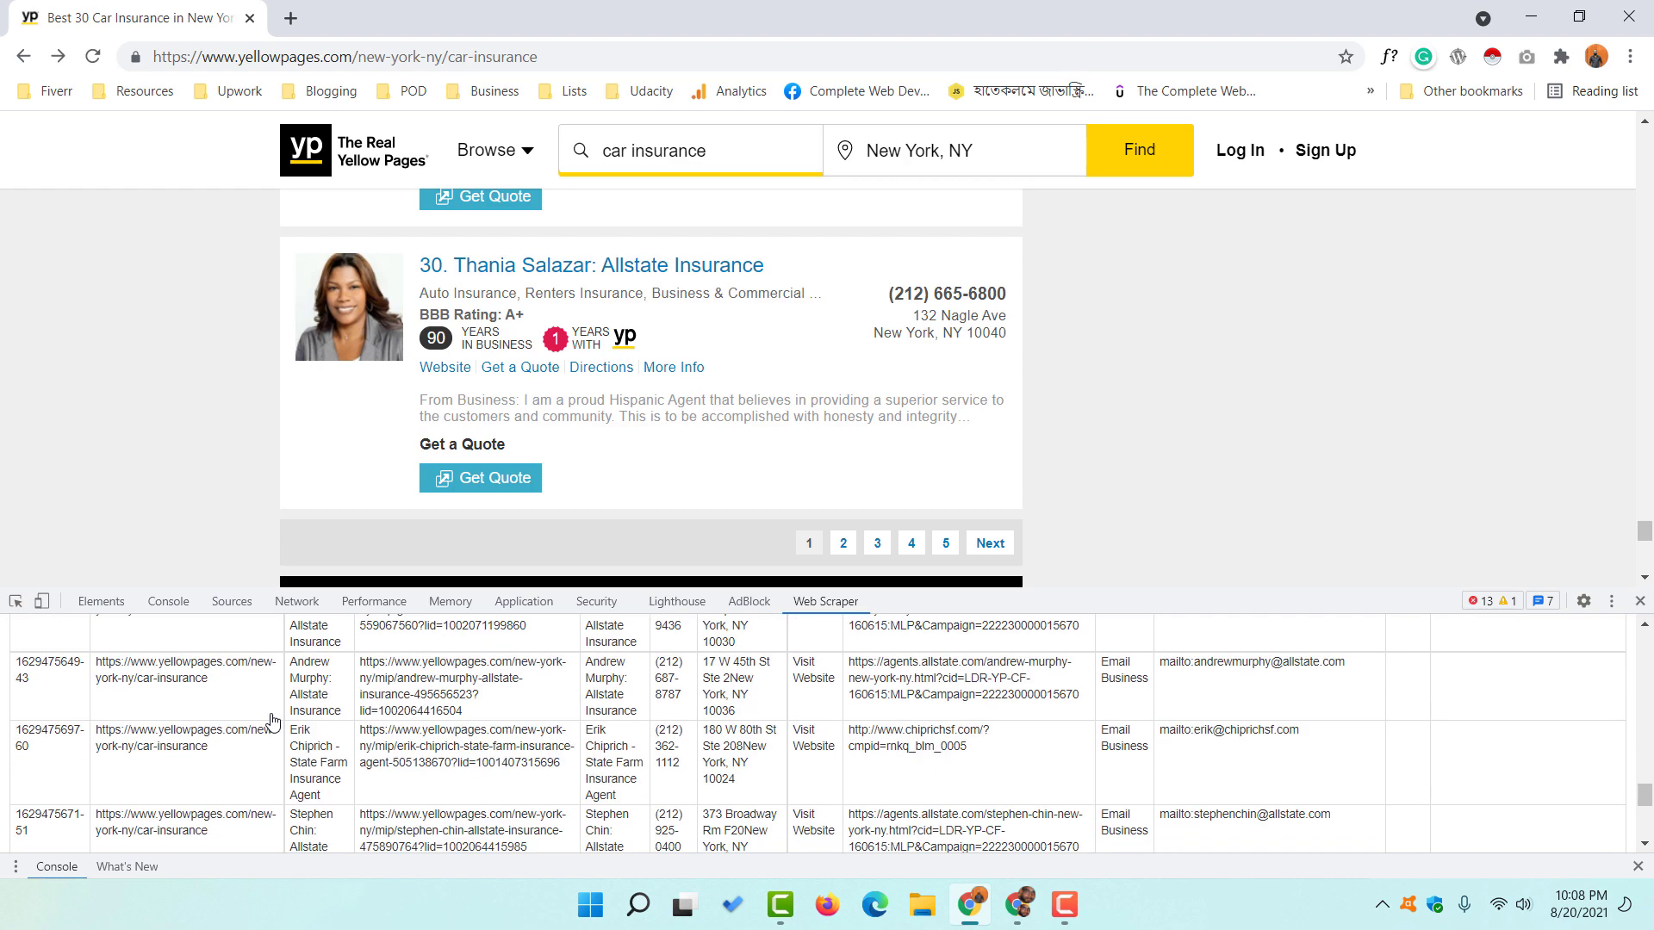
{"action": "scroll", "coordinate": [272, 722], "scroll_direction": "down", "scroll_amount": 3}
{"action": "scroll", "coordinate": [239, 723], "scroll_direction": "up", "scroll_amount": 8}
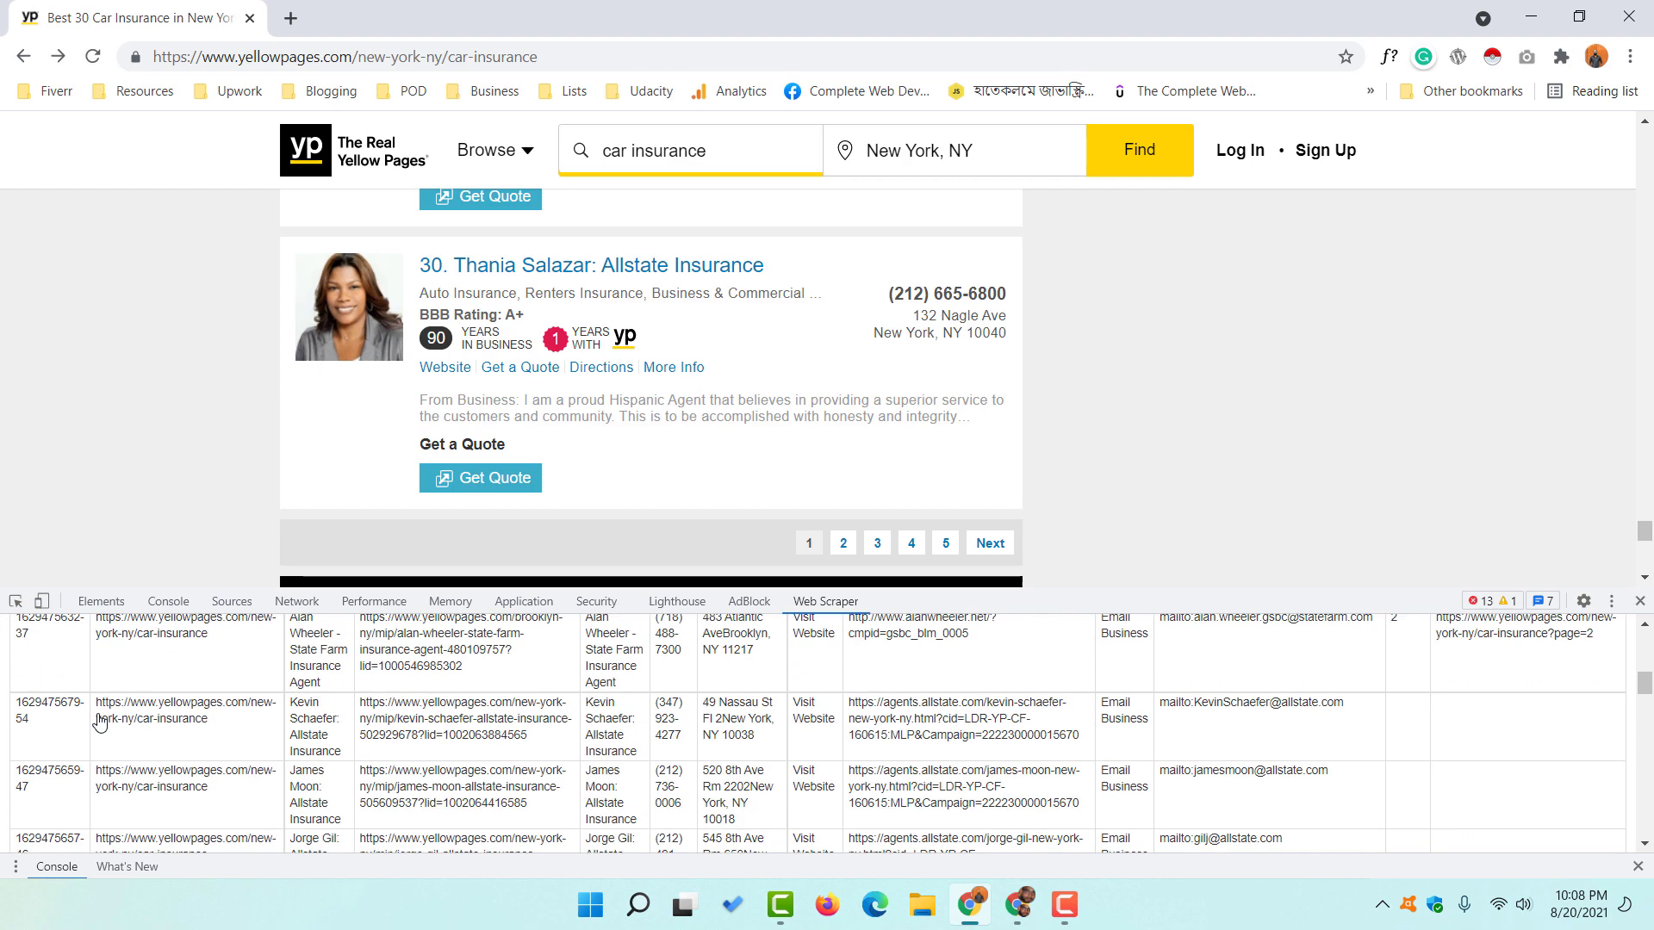
{"action": "scroll", "coordinate": [101, 724], "scroll_direction": "up", "scroll_amount": 5}
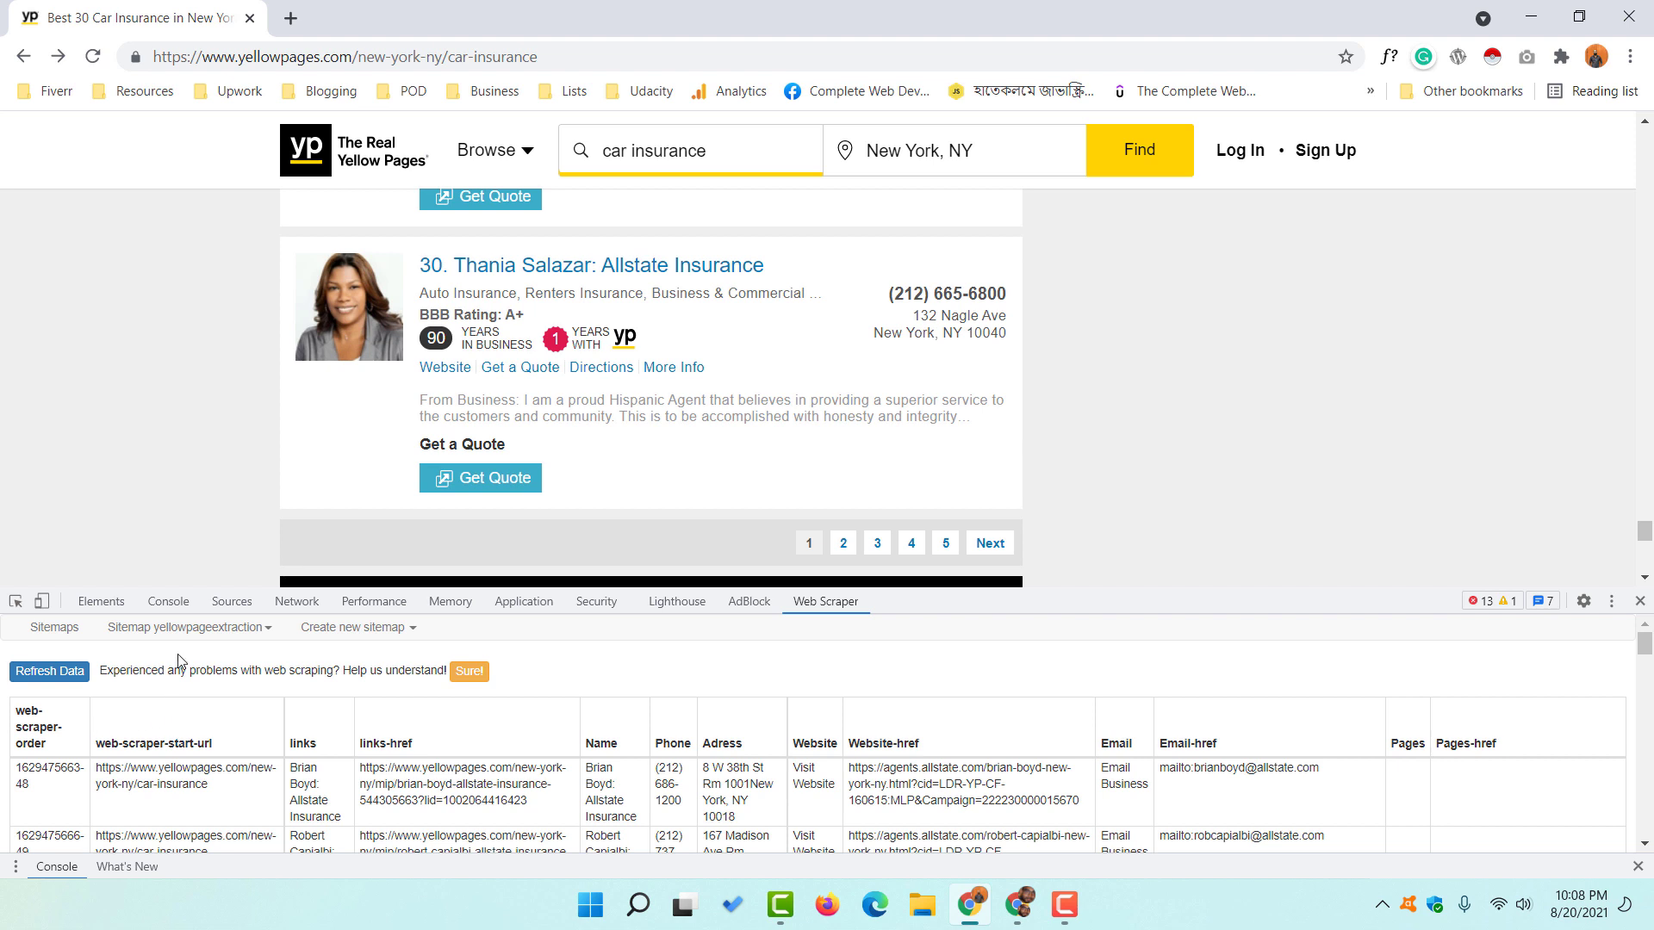
{"action": "left_click", "coordinate": [198, 632]}
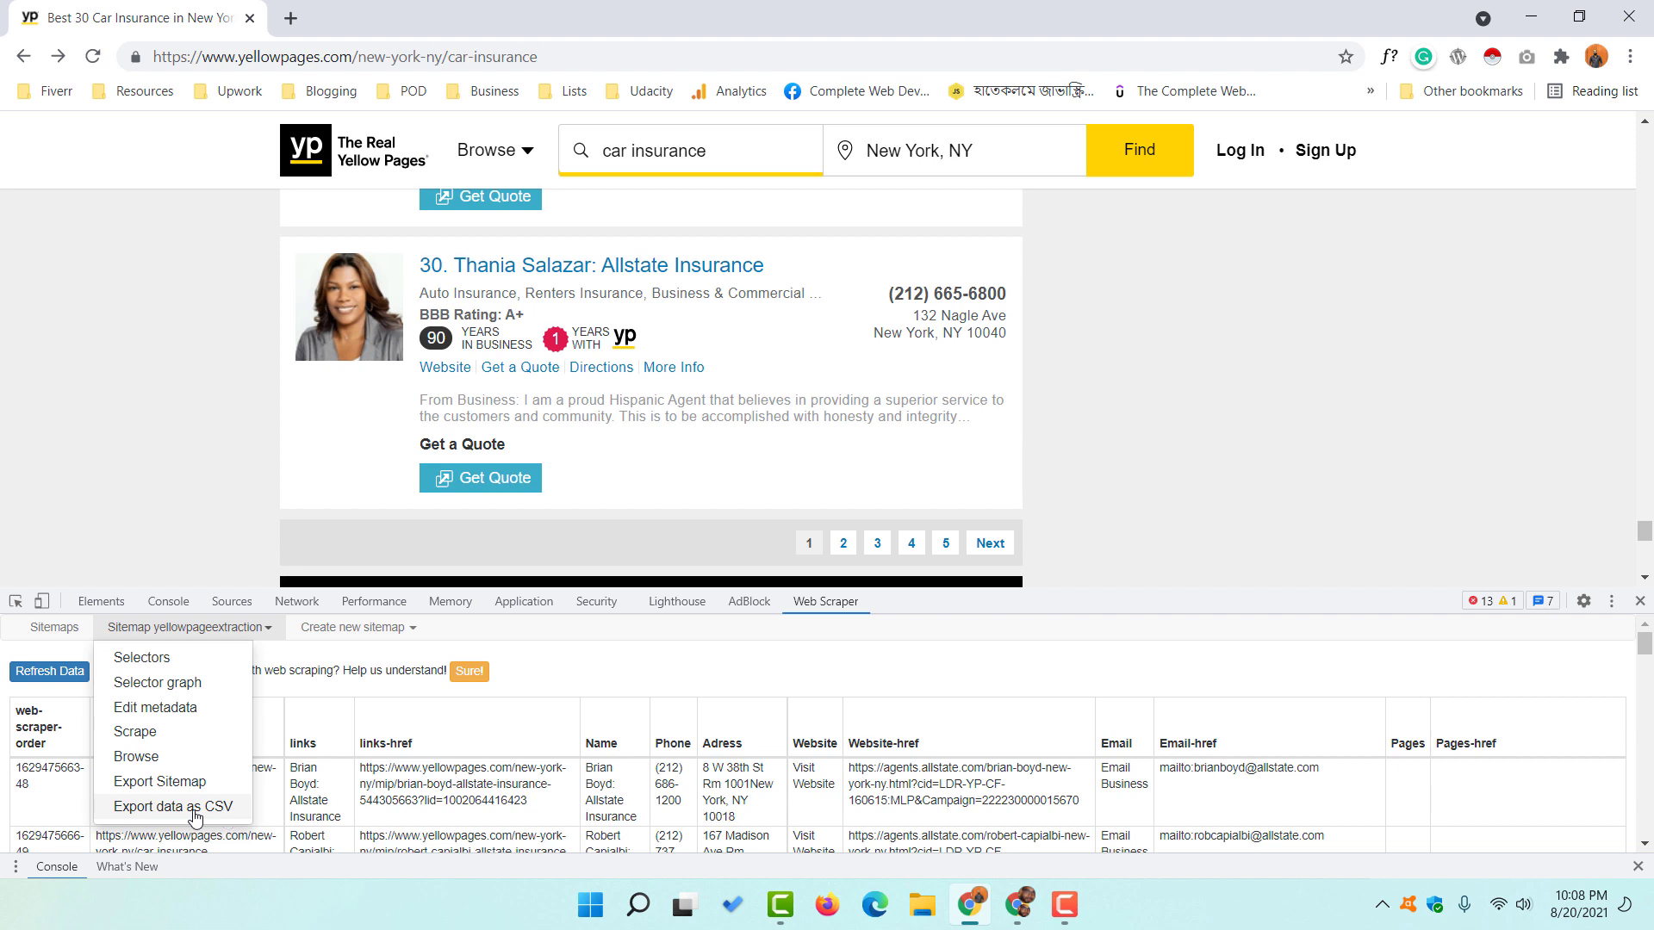
- Export the scraped listings as yellowpageextraction.csv to Downloads and open the file in Excel
{"action": "left_click", "coordinate": [195, 810]}
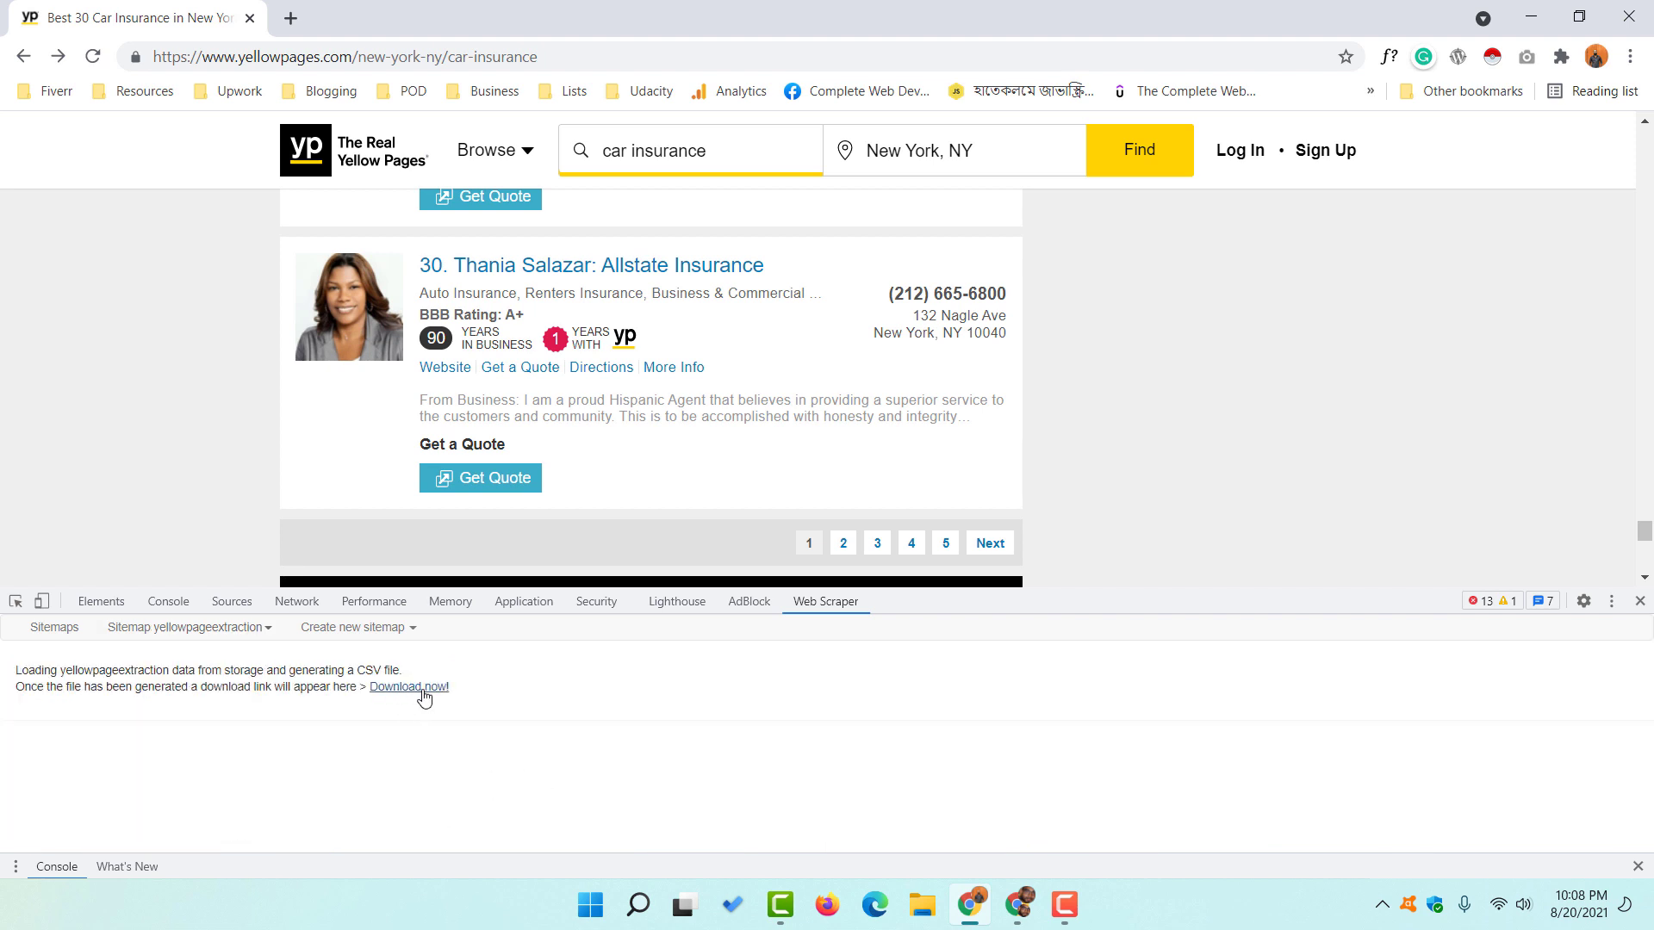
{"action": "left_click", "coordinate": [424, 697]}
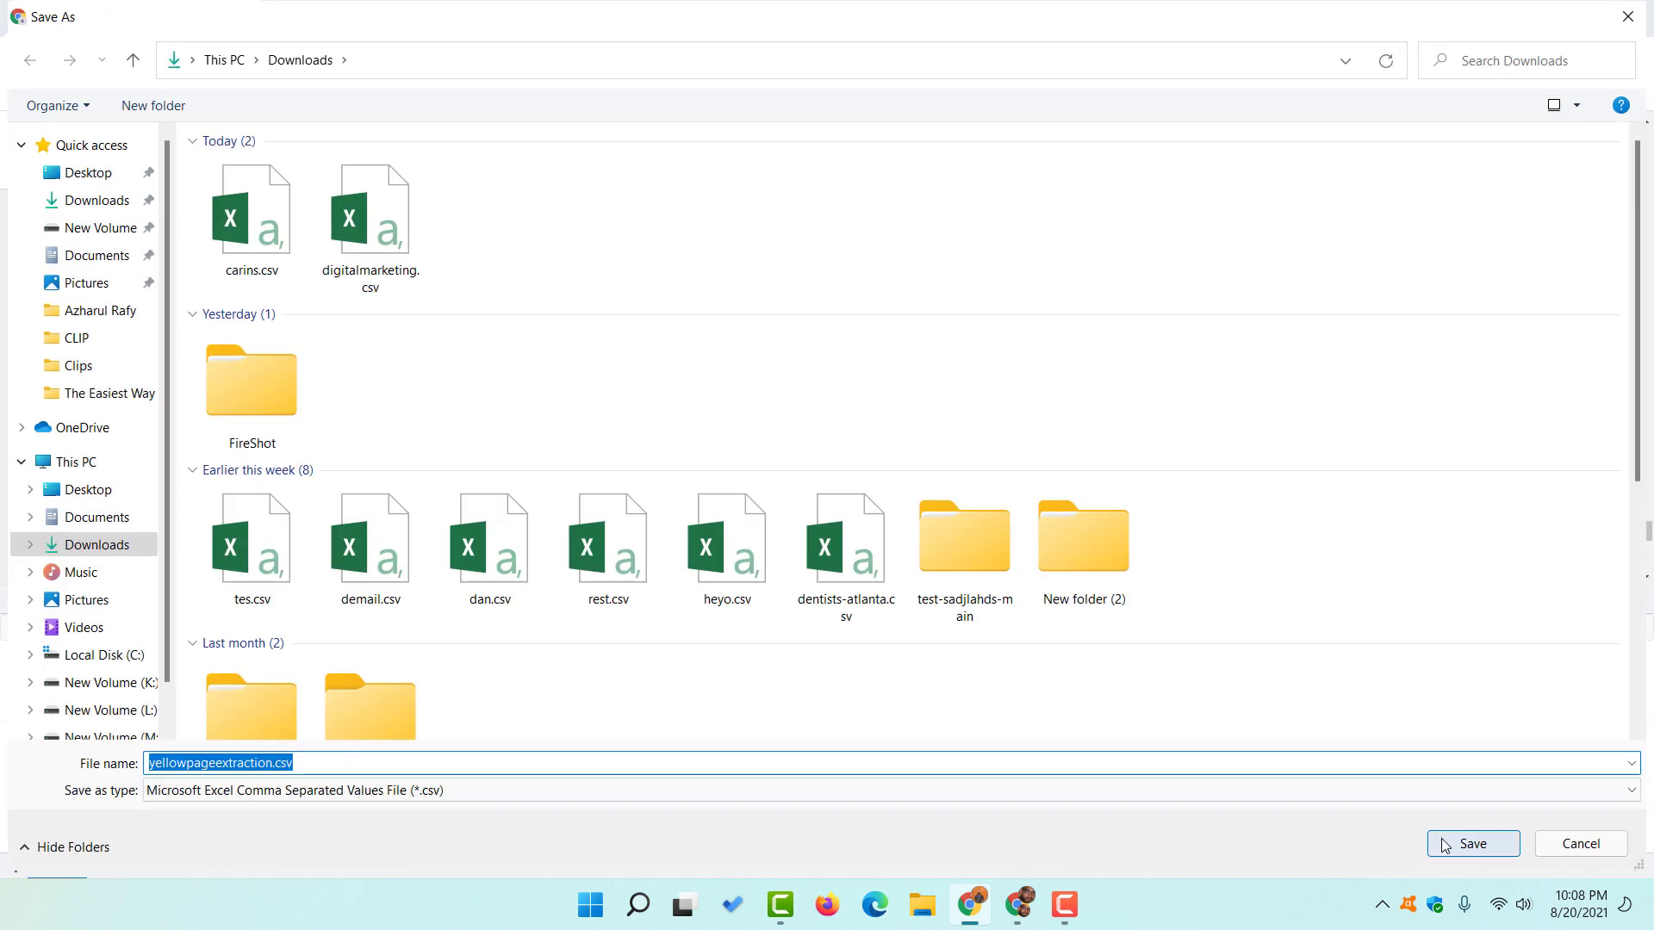
{"action": "left_click", "coordinate": [1450, 845]}
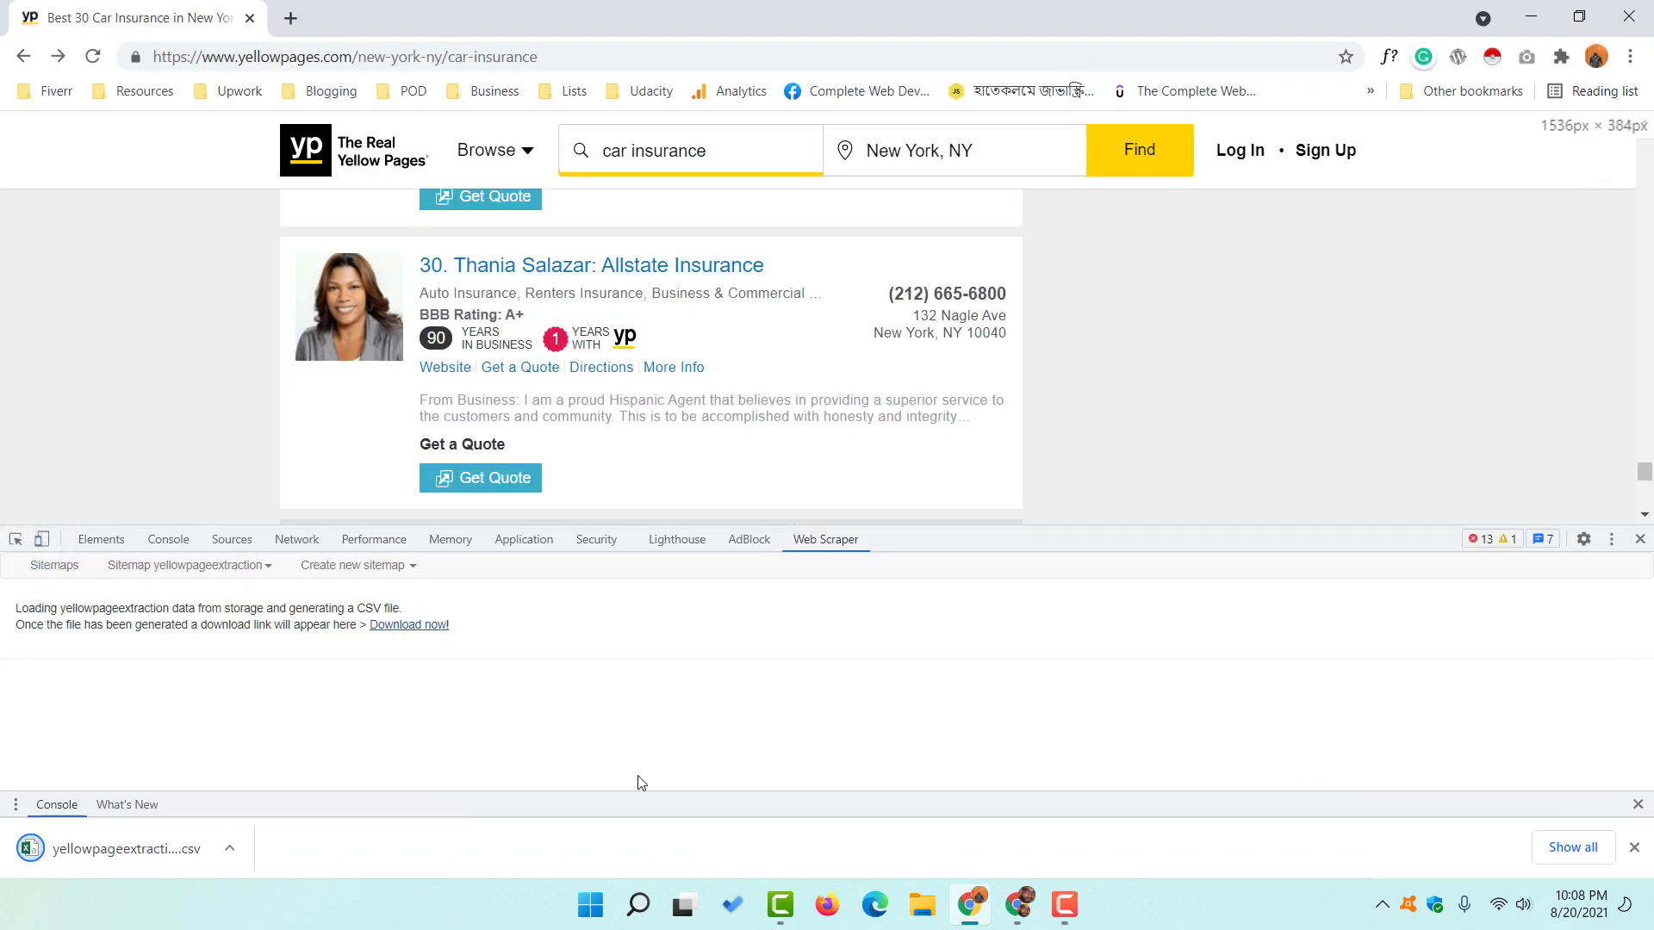
{"action": "left_click", "coordinate": [112, 856]}
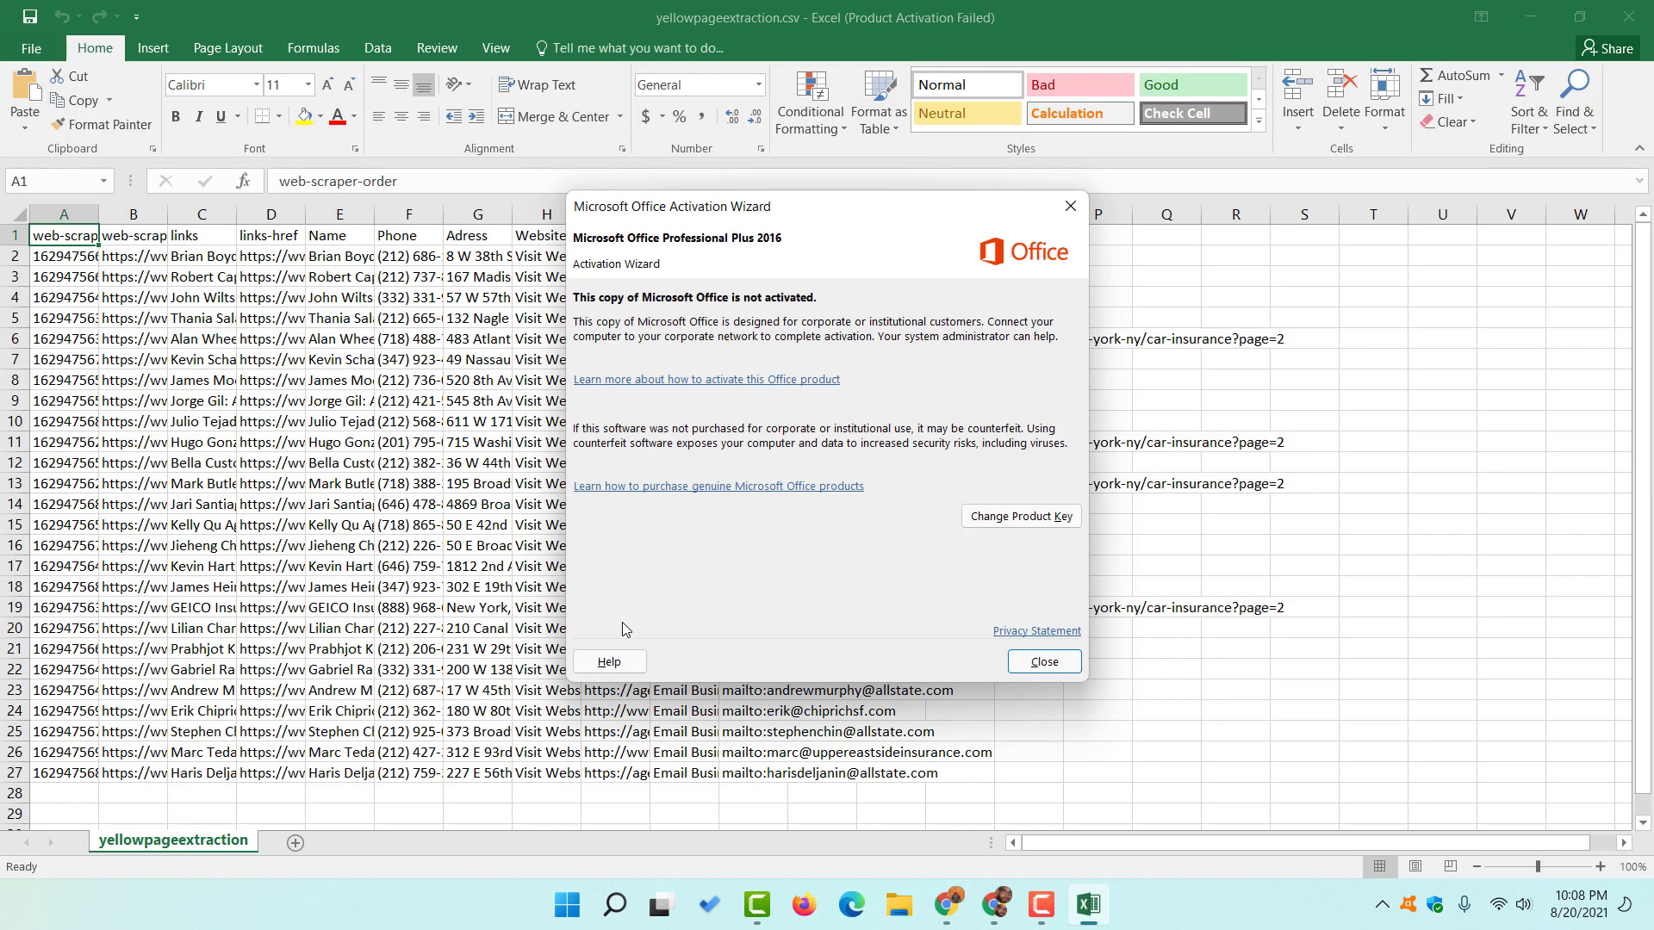
- Dismiss the Office activation notice and delete the unneeded columns A through C
{"action": "left_click", "coordinate": [1044, 662]}
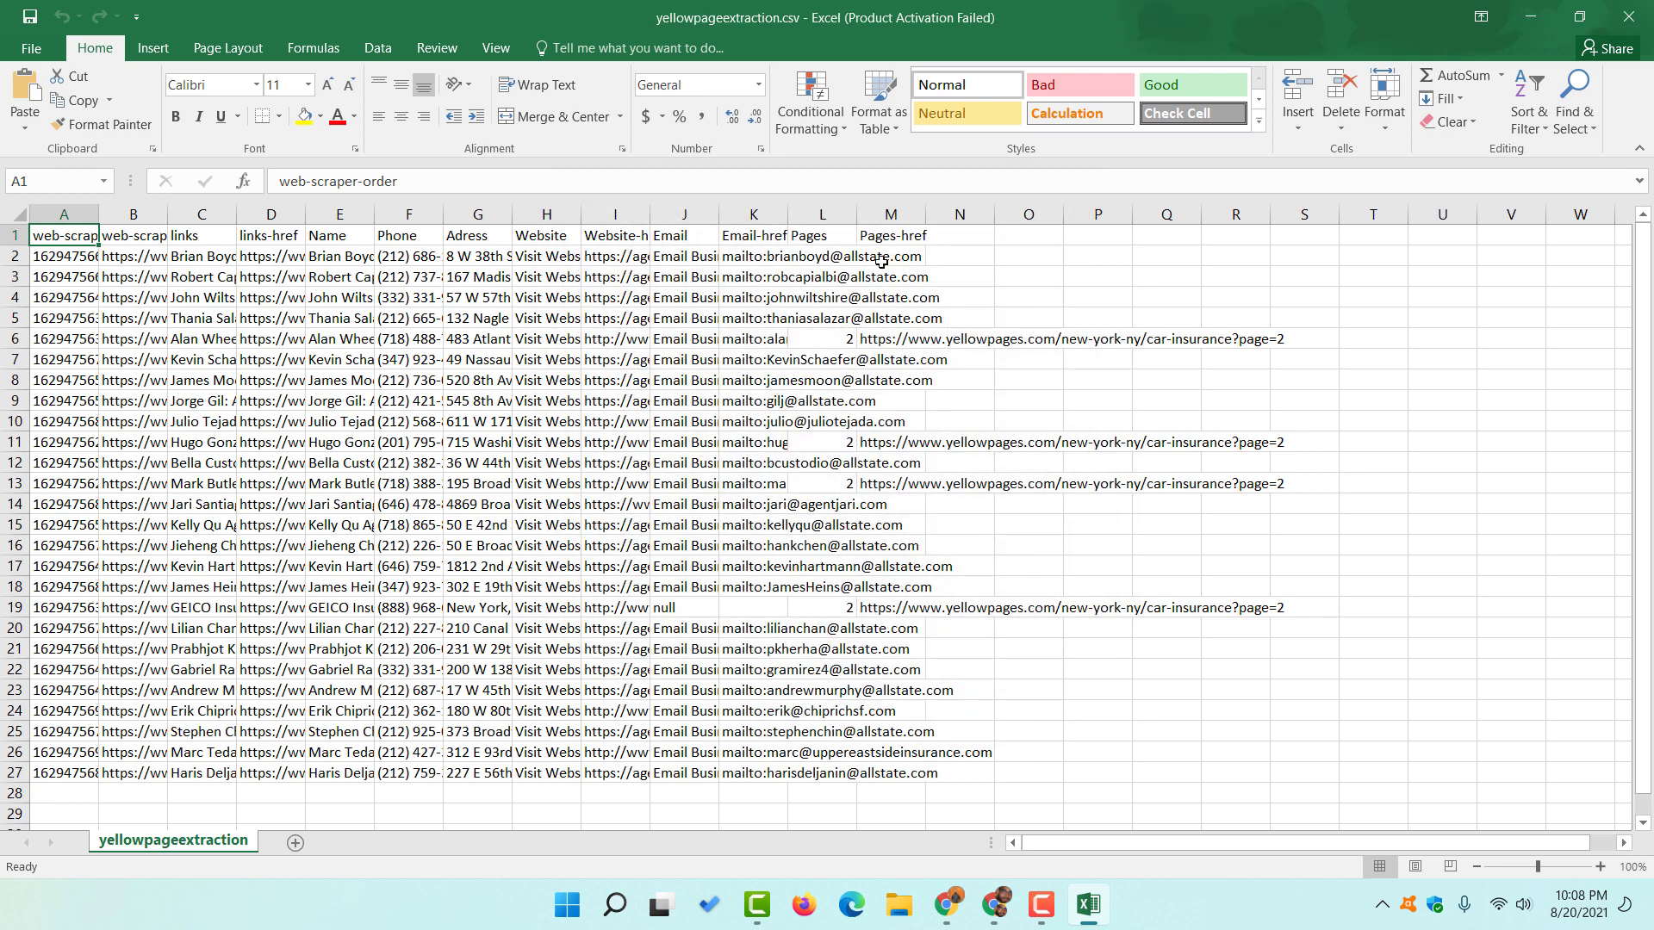
{"action": "double_click", "coordinate": [98, 214]}
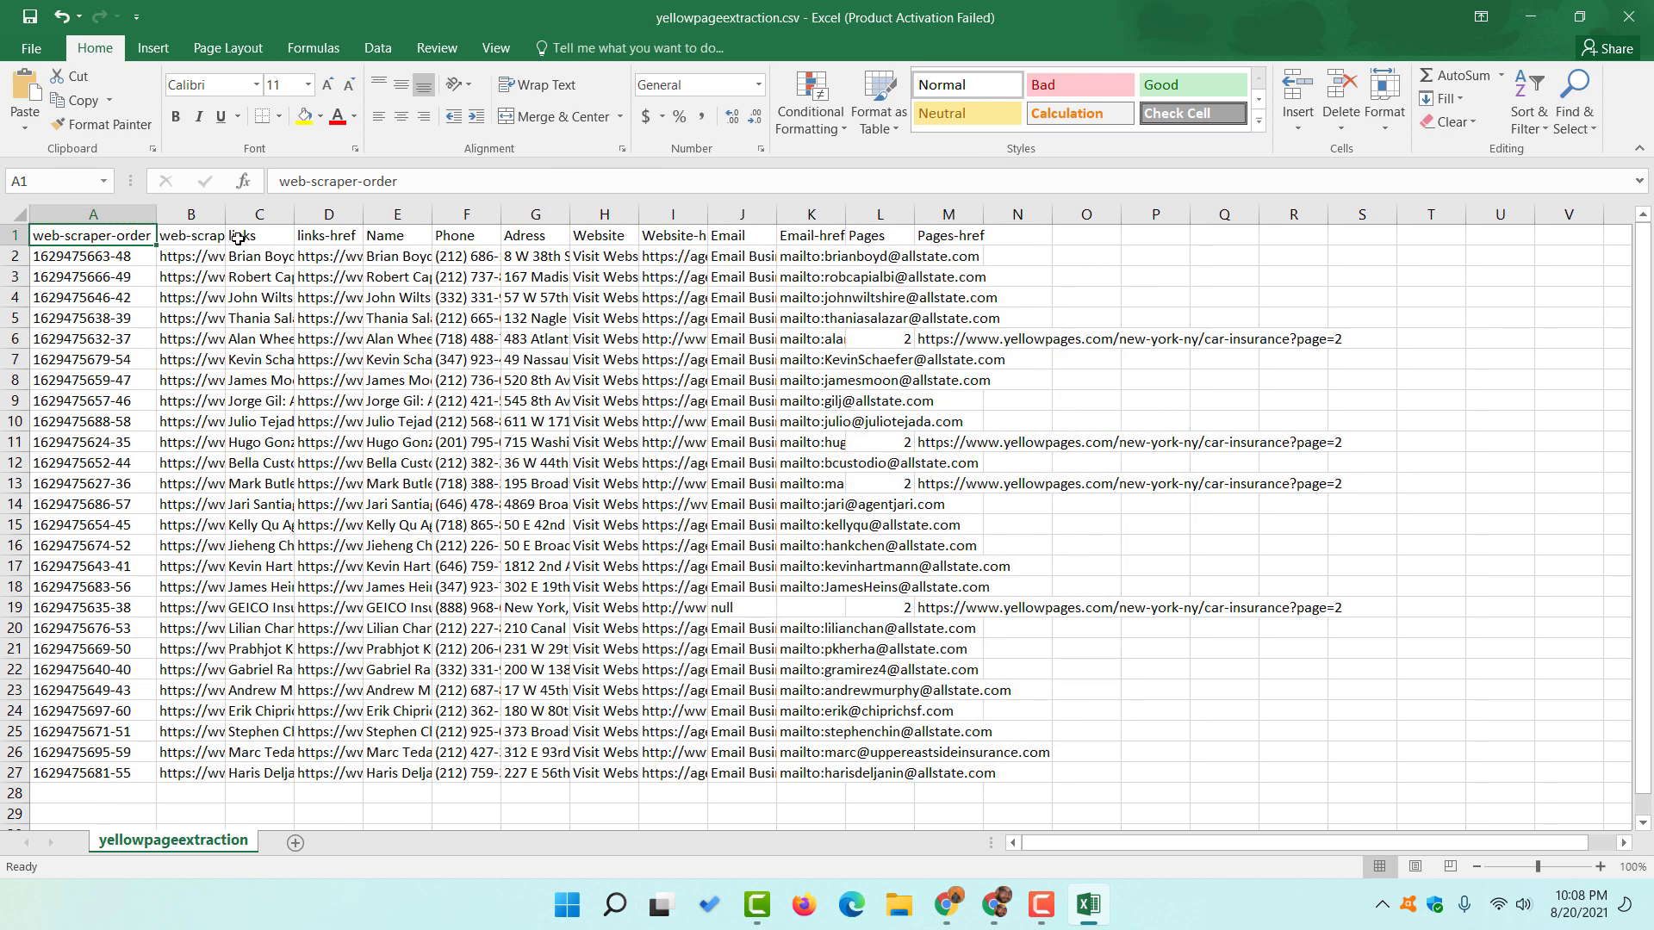
{"action": "left_click_drag", "start_coordinate": [225, 212], "coordinate": [615, 214]}
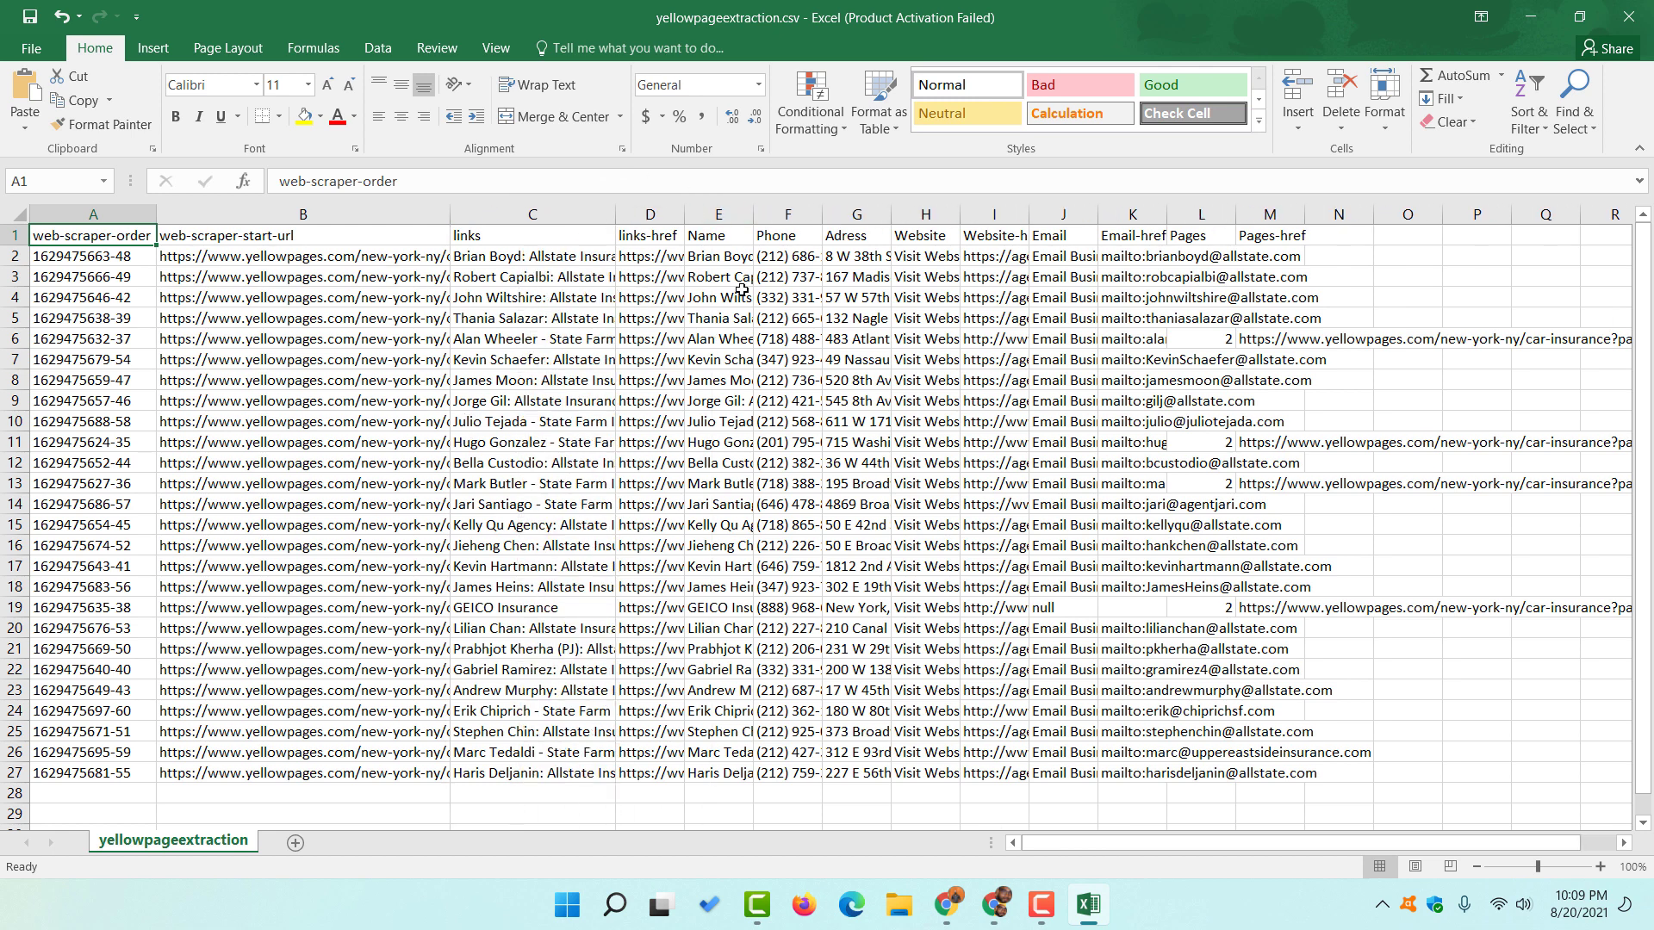
{"action": "left_click_drag", "start_coordinate": [594, 218], "coordinate": [94, 214]}
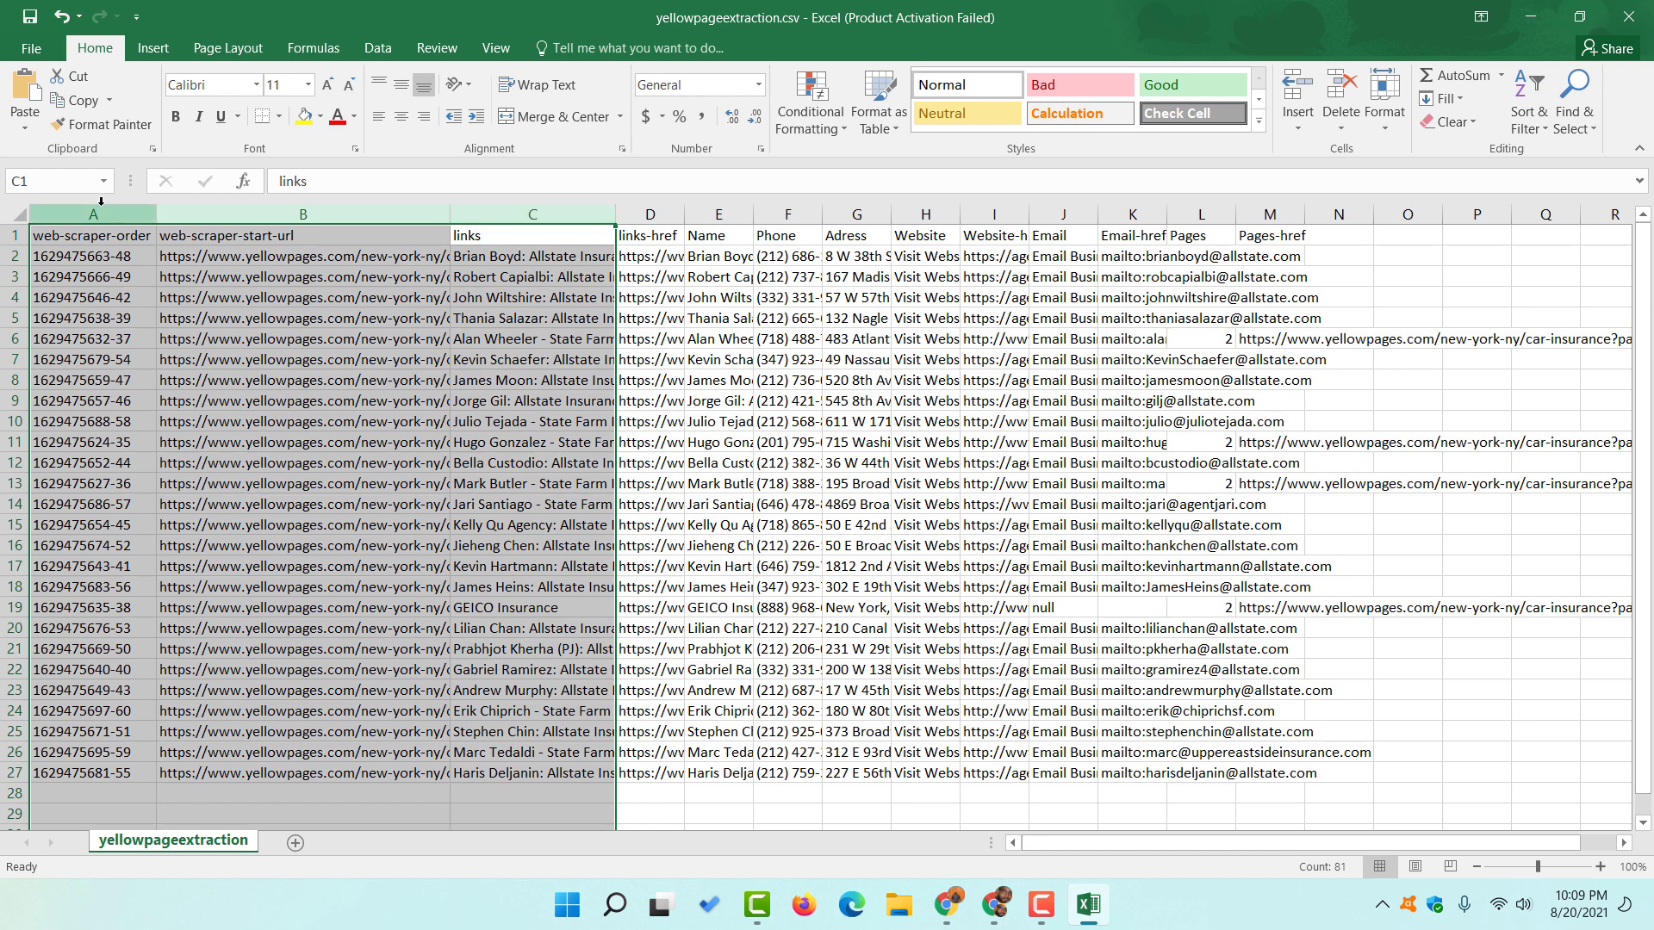
{"action": "right_click", "coordinate": [103, 214]}
{"action": "left_click", "coordinate": [154, 380]}
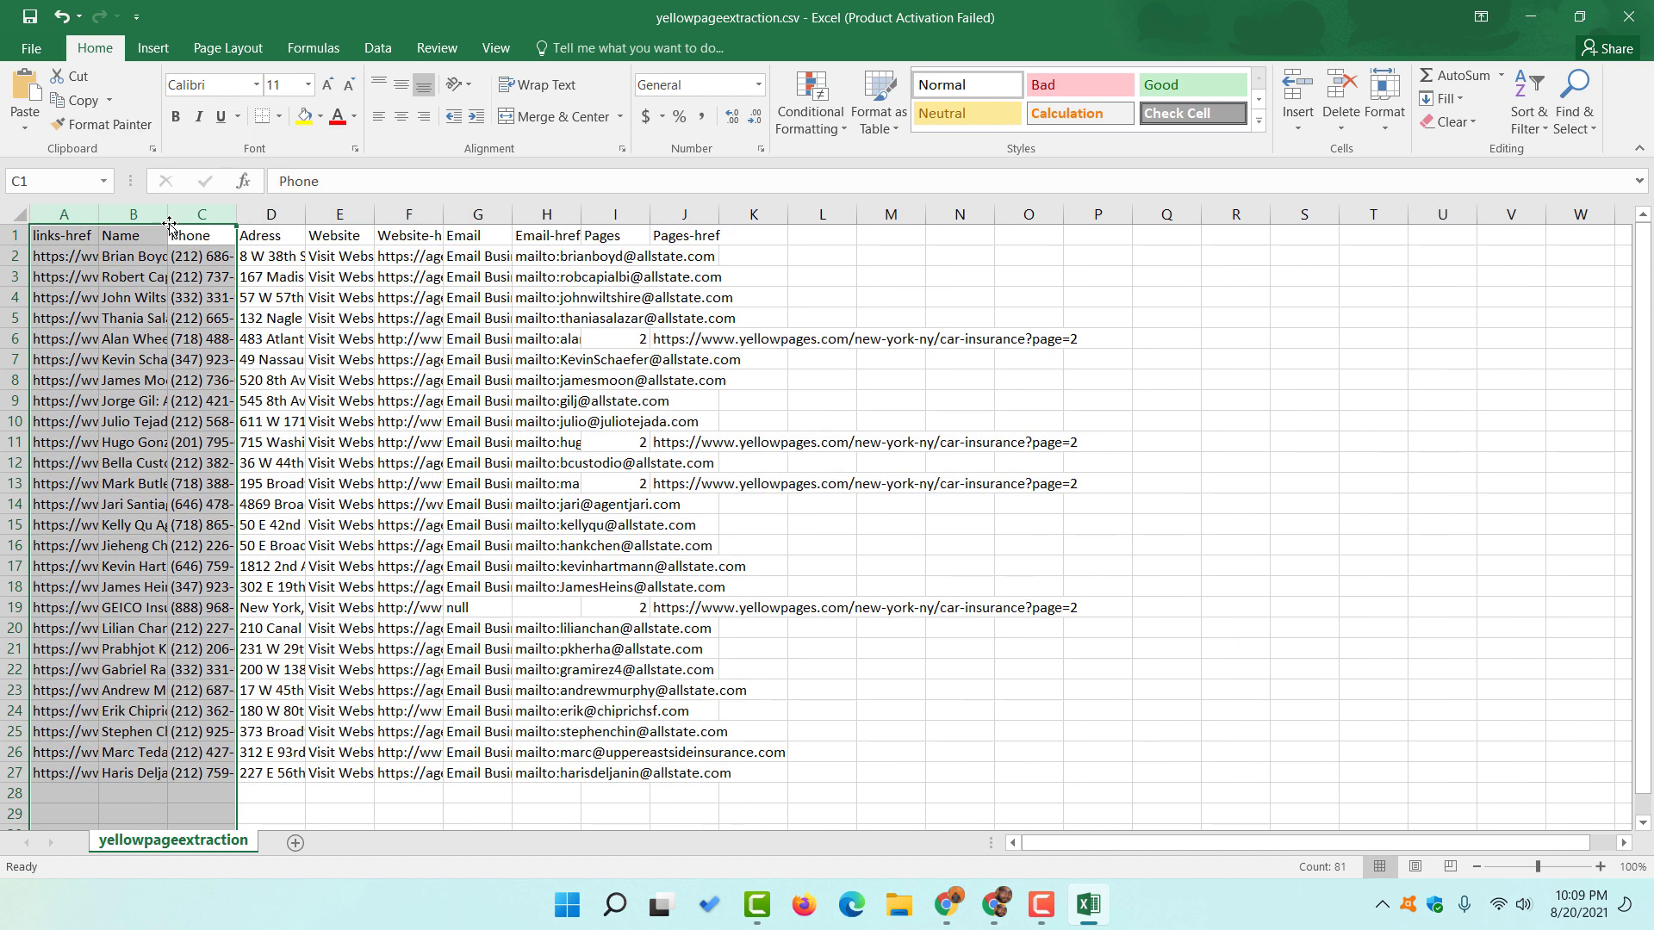
{"action": "left_click", "coordinate": [112, 276]}
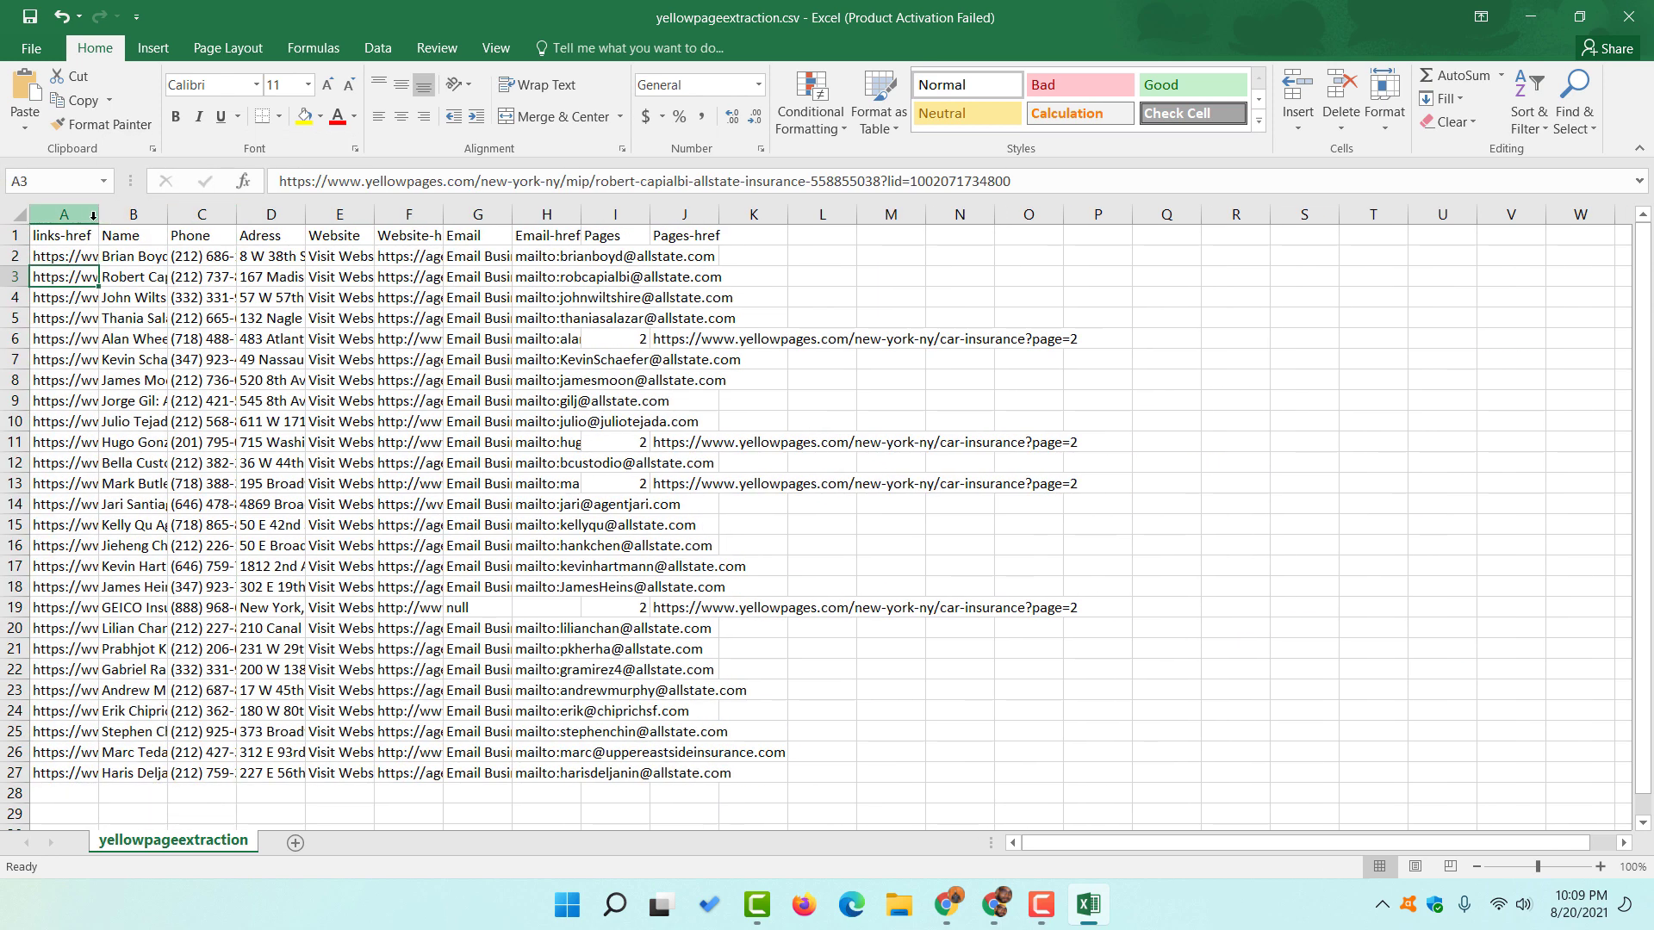
- Widen the links column and AutoFit the Phone, Adress and Website columns to their contents
{"action": "left_click_drag", "start_coordinate": [98, 215], "coordinate": [788, 215]}
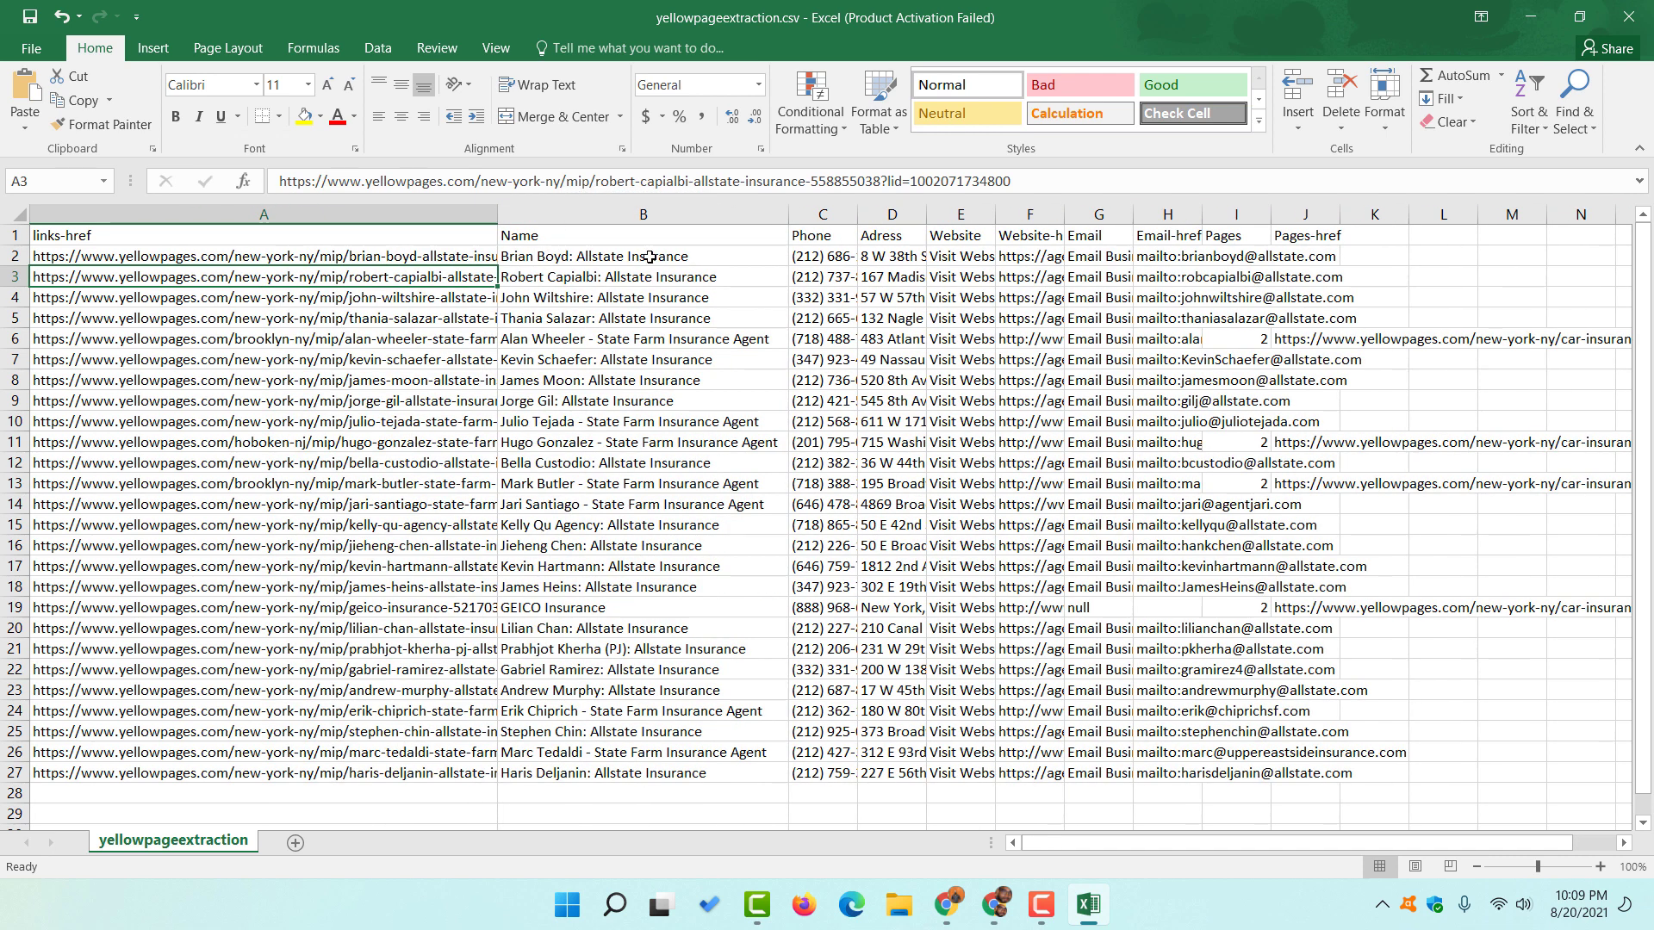
{"action": "left_click", "coordinate": [650, 255]}
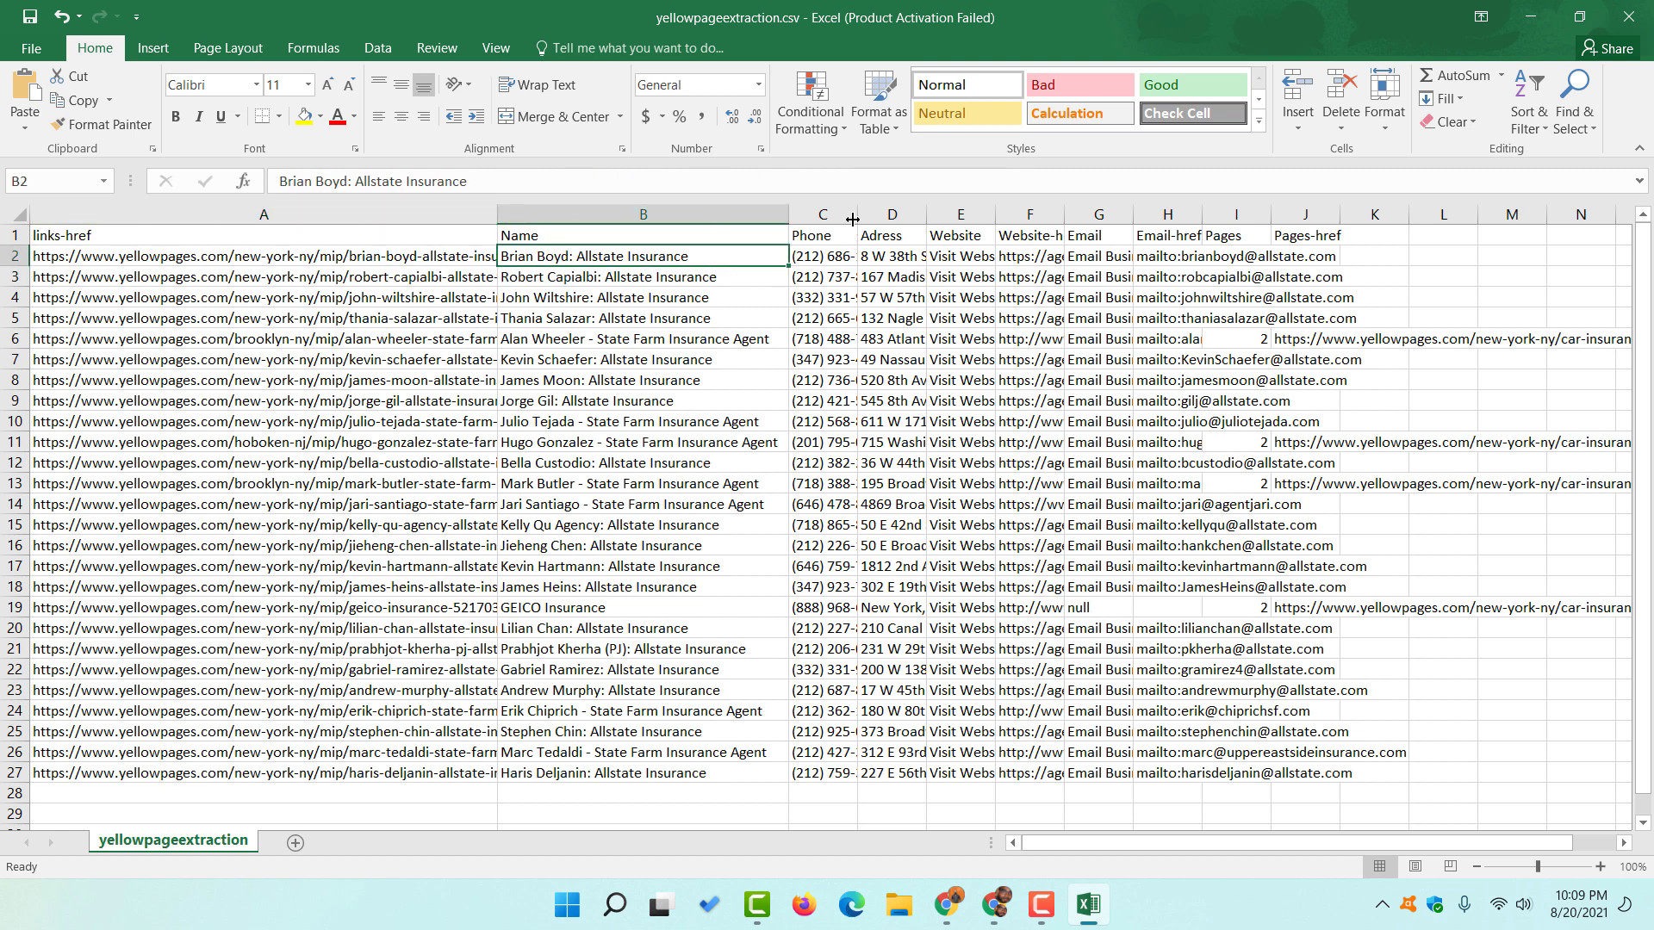
{"action": "double_click", "coordinate": [856, 216]}
{"action": "double_click", "coordinate": [958, 219]}
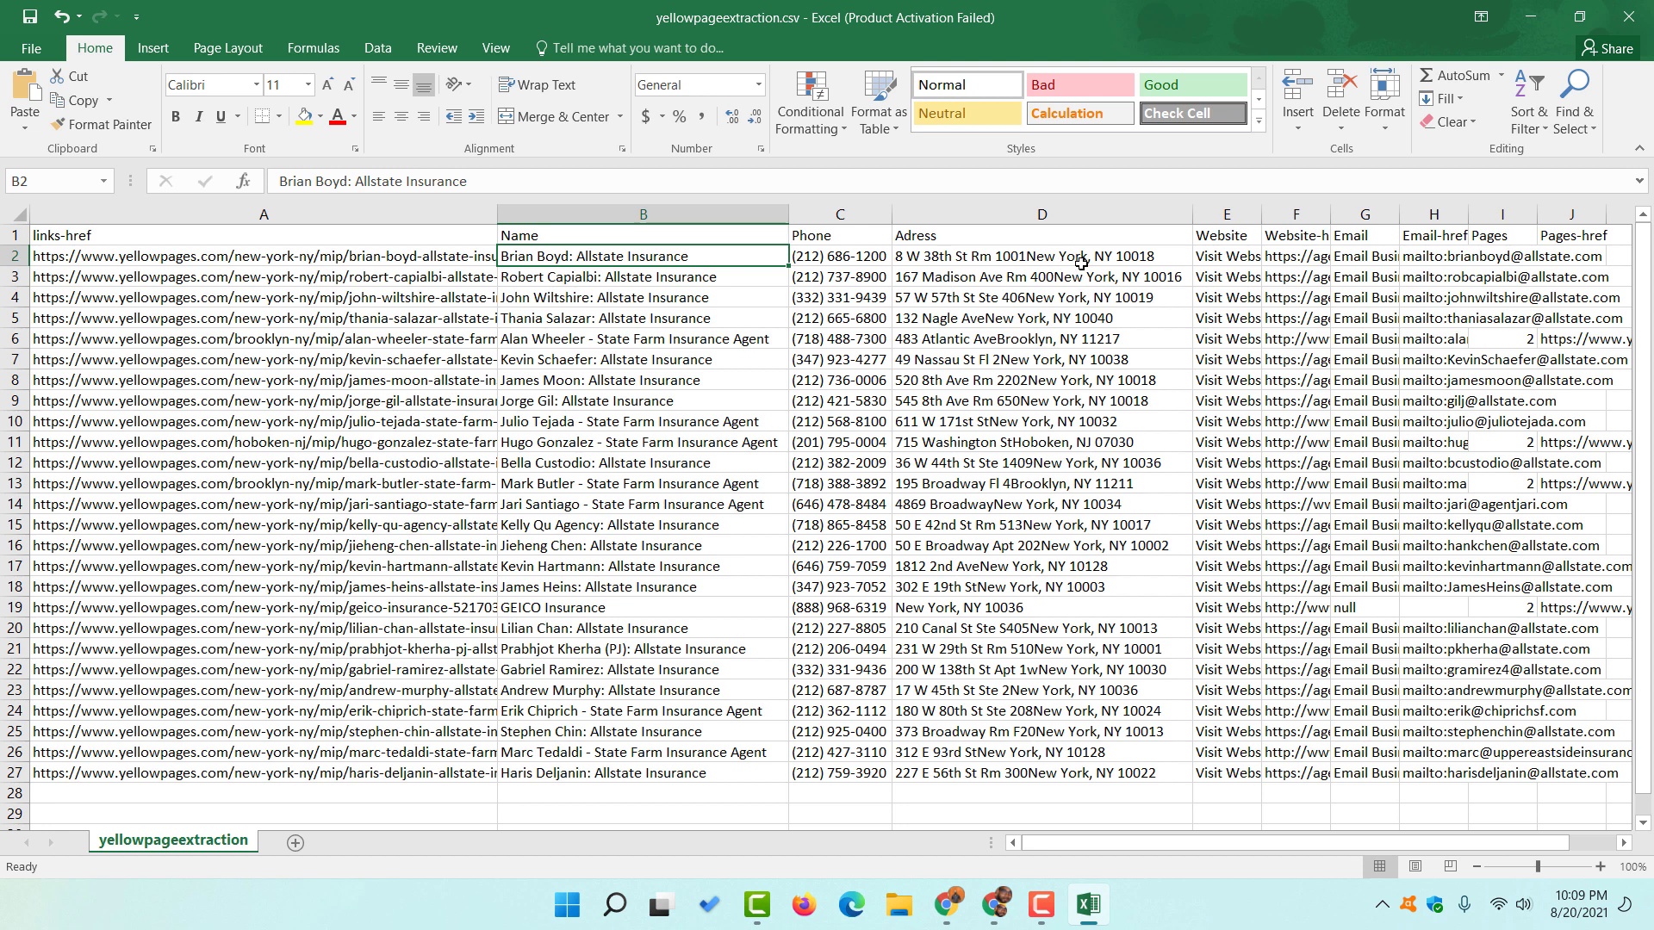
{"action": "double_click", "coordinate": [1261, 216]}
- Delete the Visit Website column and widen Website-href to show full URLs
{"action": "right_click", "coordinate": [1245, 221]}
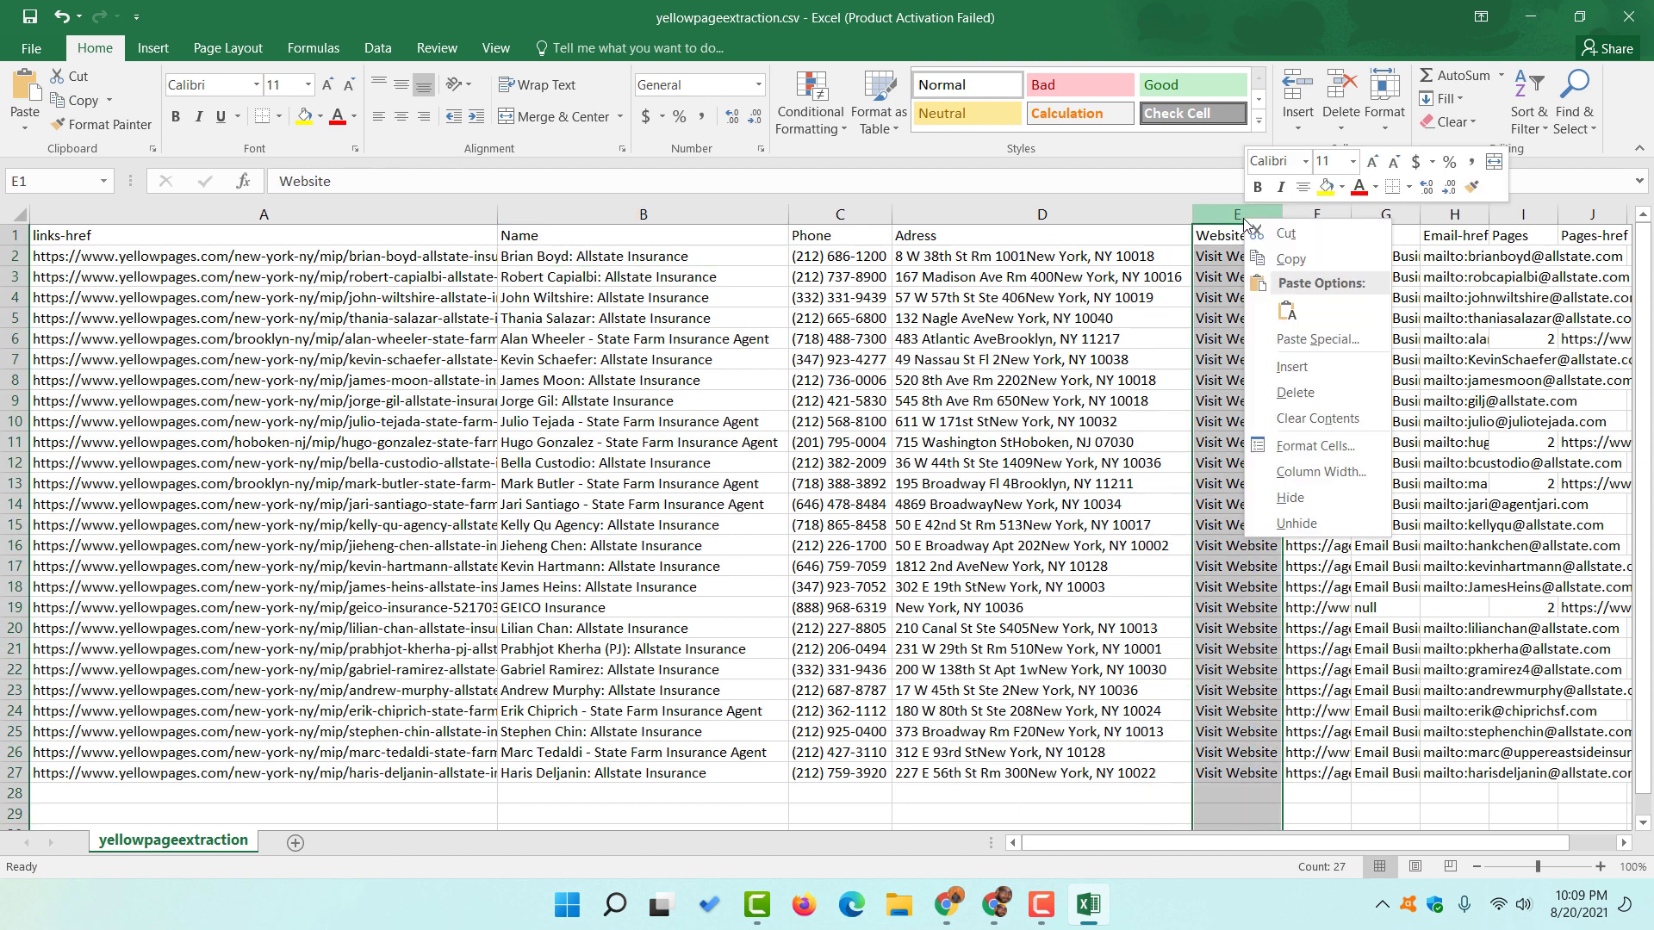
{"action": "left_click", "coordinate": [1287, 389]}
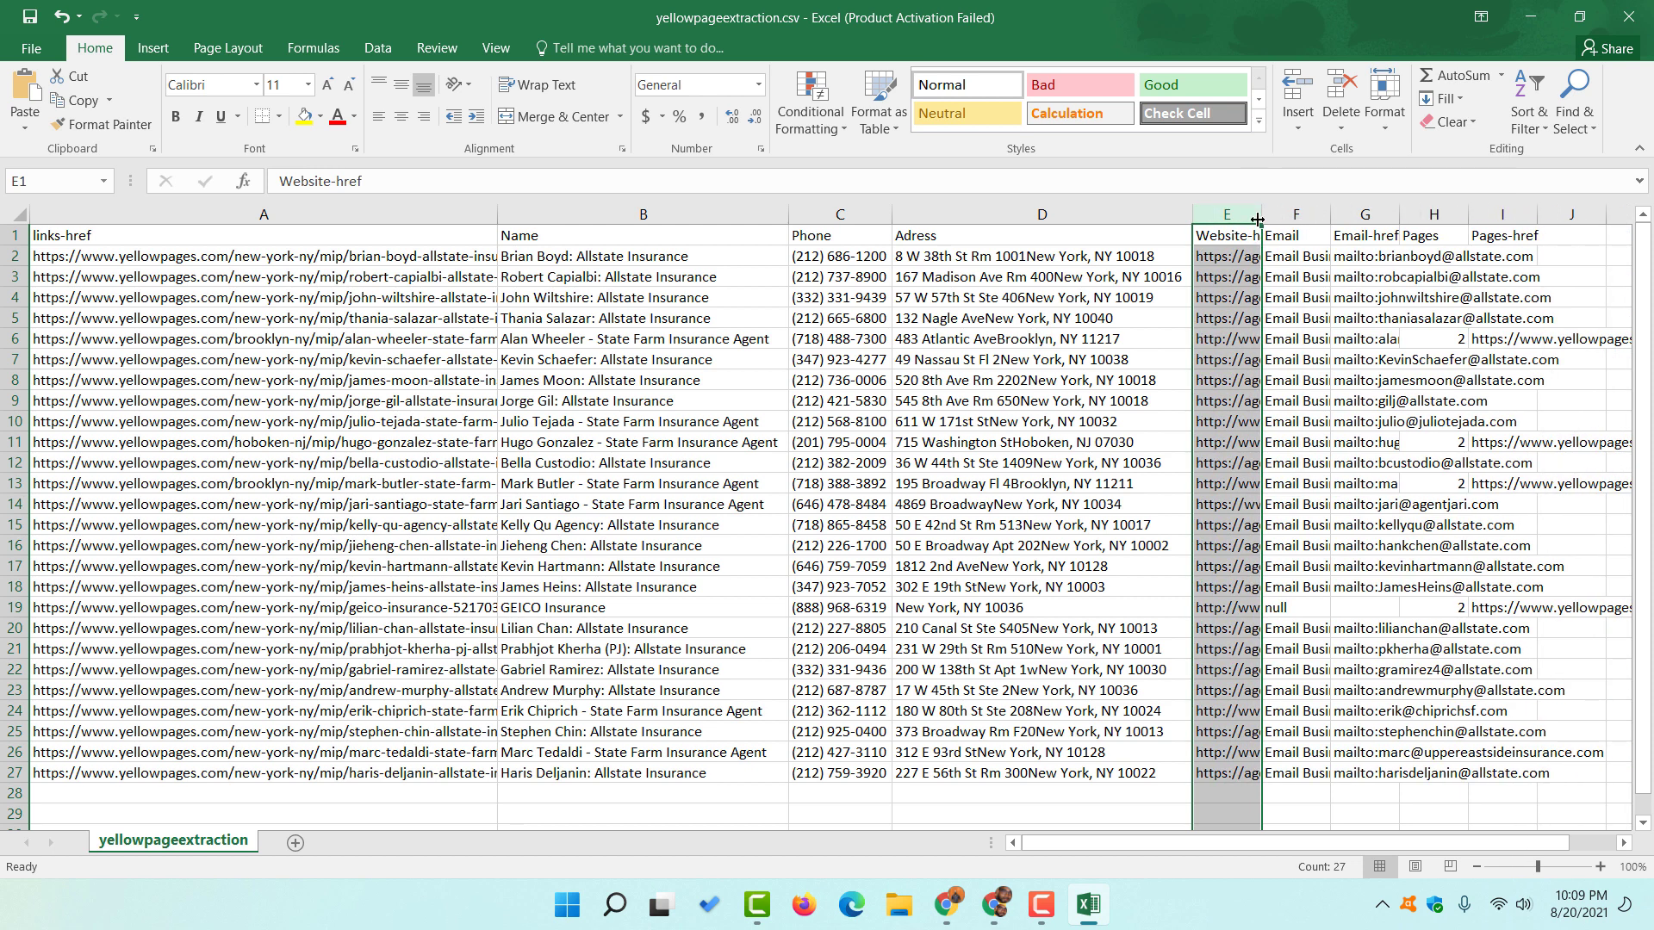
{"action": "left_click_drag", "start_coordinate": [1261, 218], "coordinate": [1367, 222]}
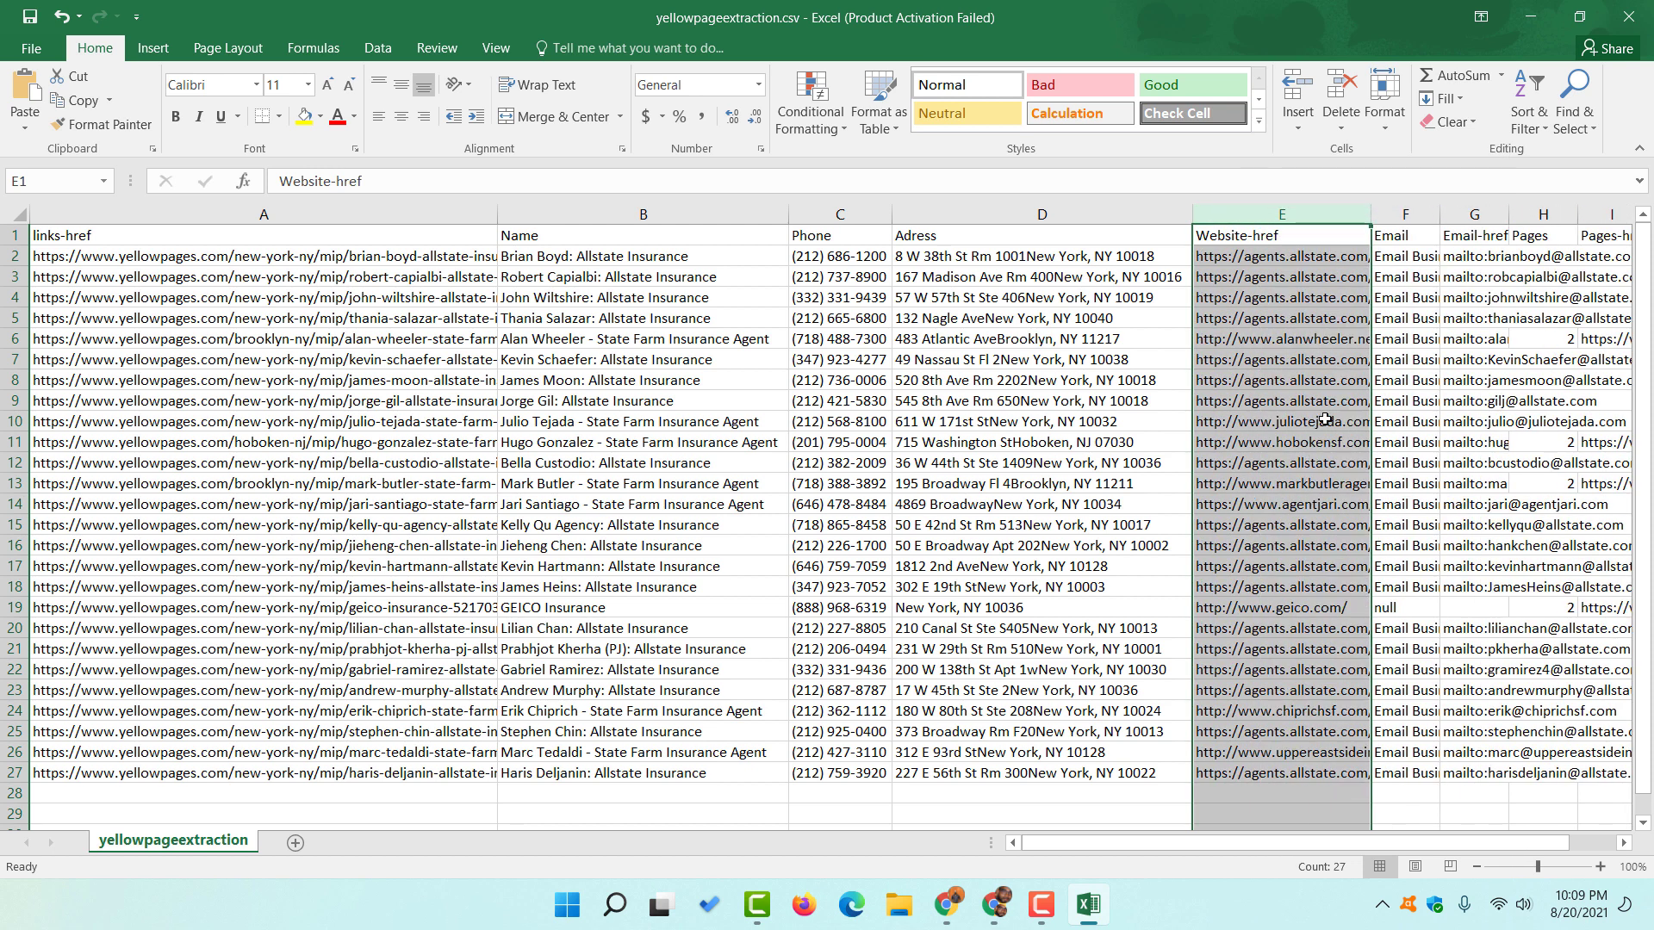
{"action": "left_click", "coordinate": [1268, 257]}
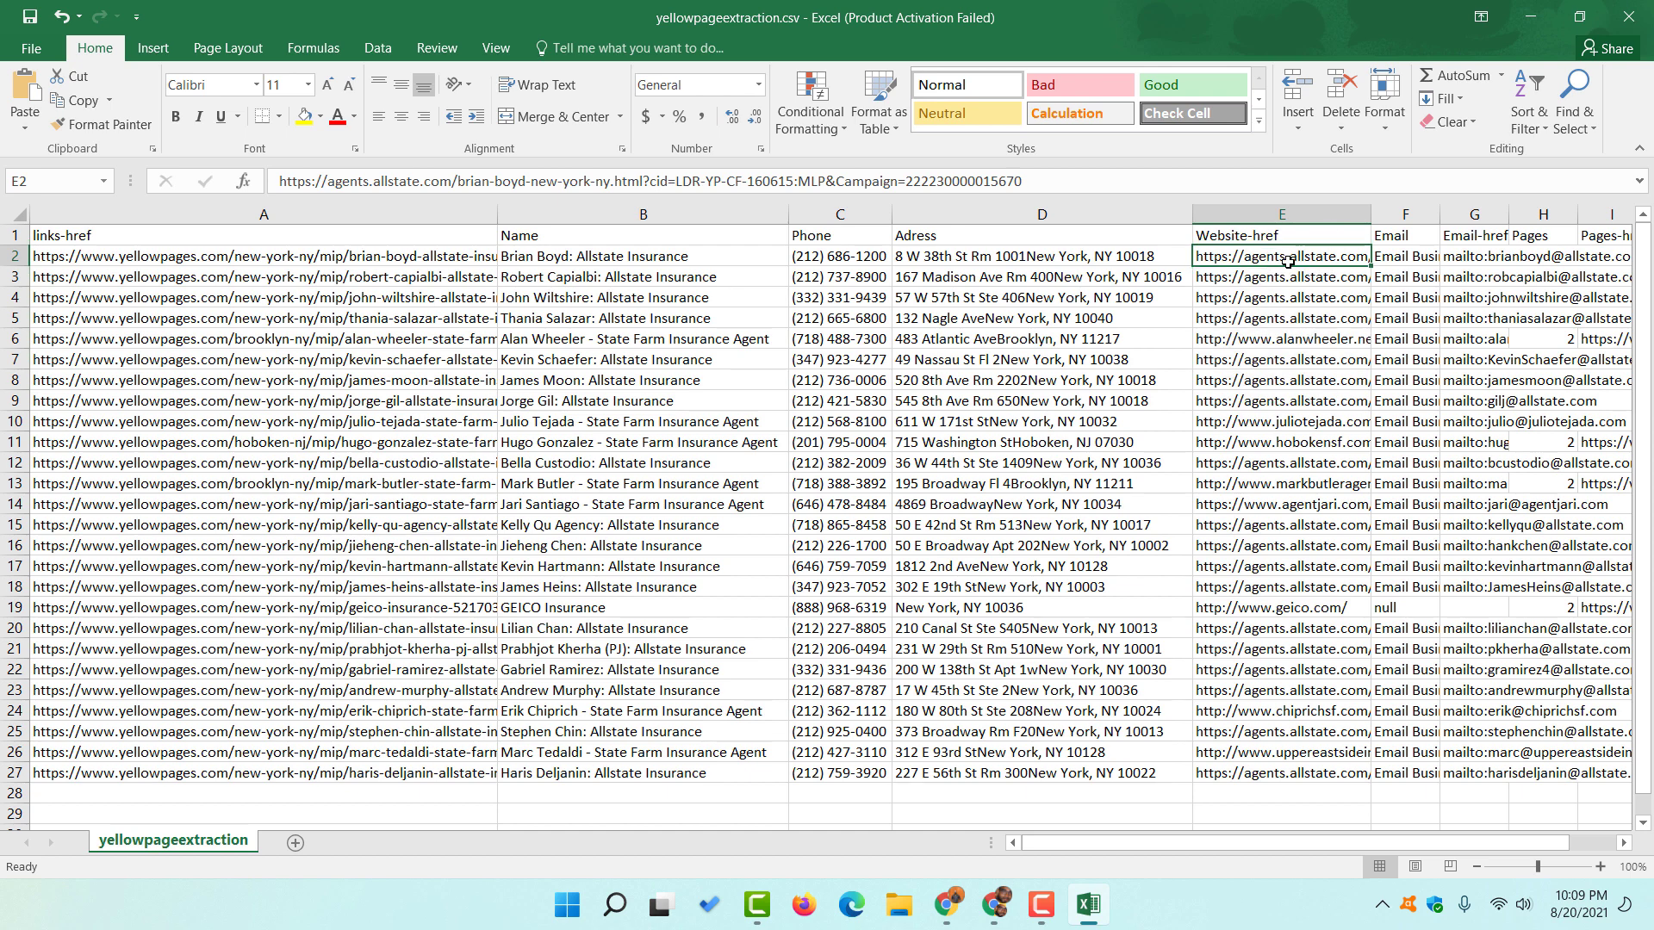
{"action": "key", "text": "Right"}
{"action": "key", "text": "Right"}
{"action": "key", "text": "Right"}
{"action": "key", "text": "Right"}
{"action": "key", "text": "Right"}
{"action": "key", "text": "Right"}
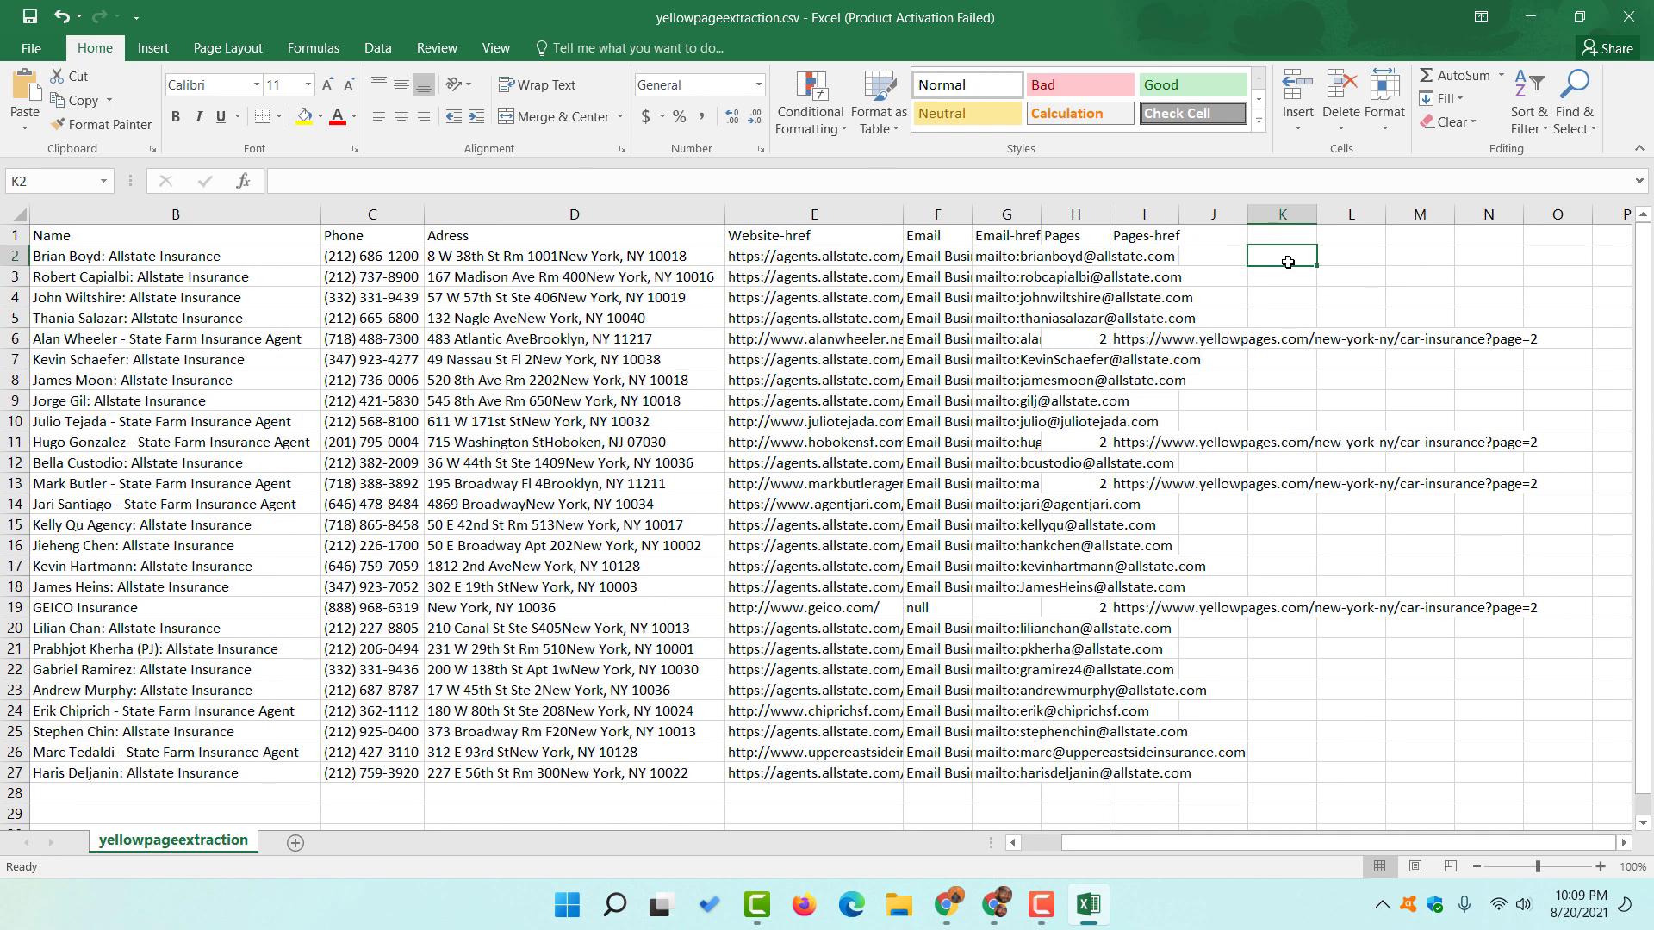
{"action": "left_click", "coordinate": [879, 258]}
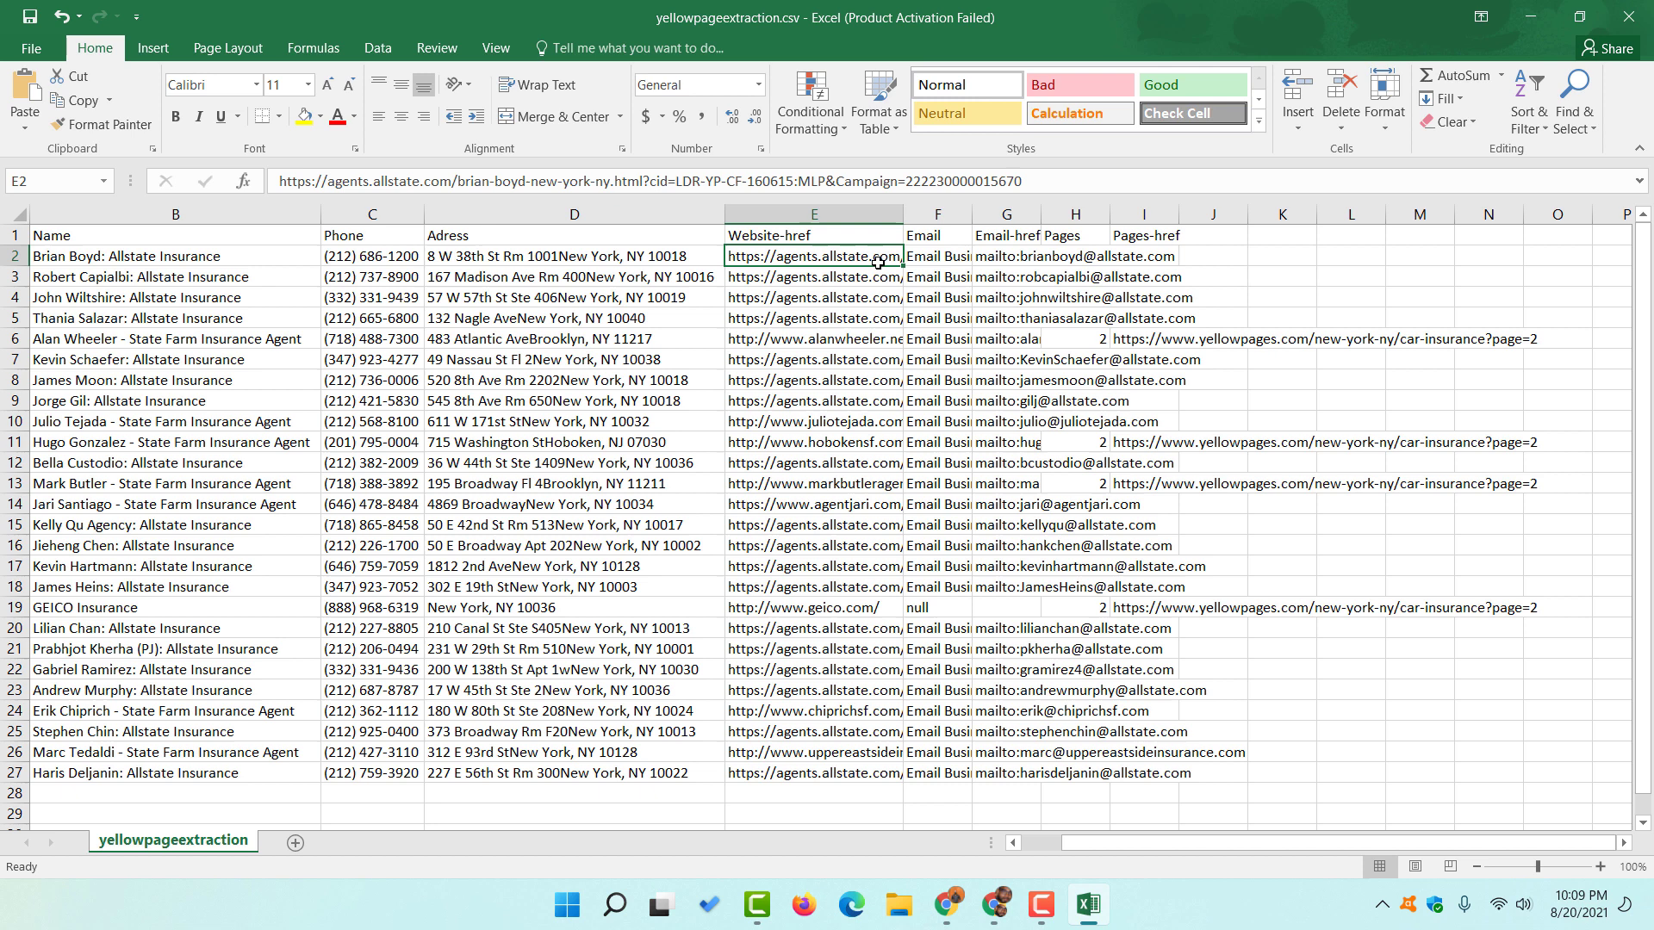
- AutoFit the Email-href column and review the email links, names and website URLs
{"action": "left_click", "coordinate": [1084, 263]}
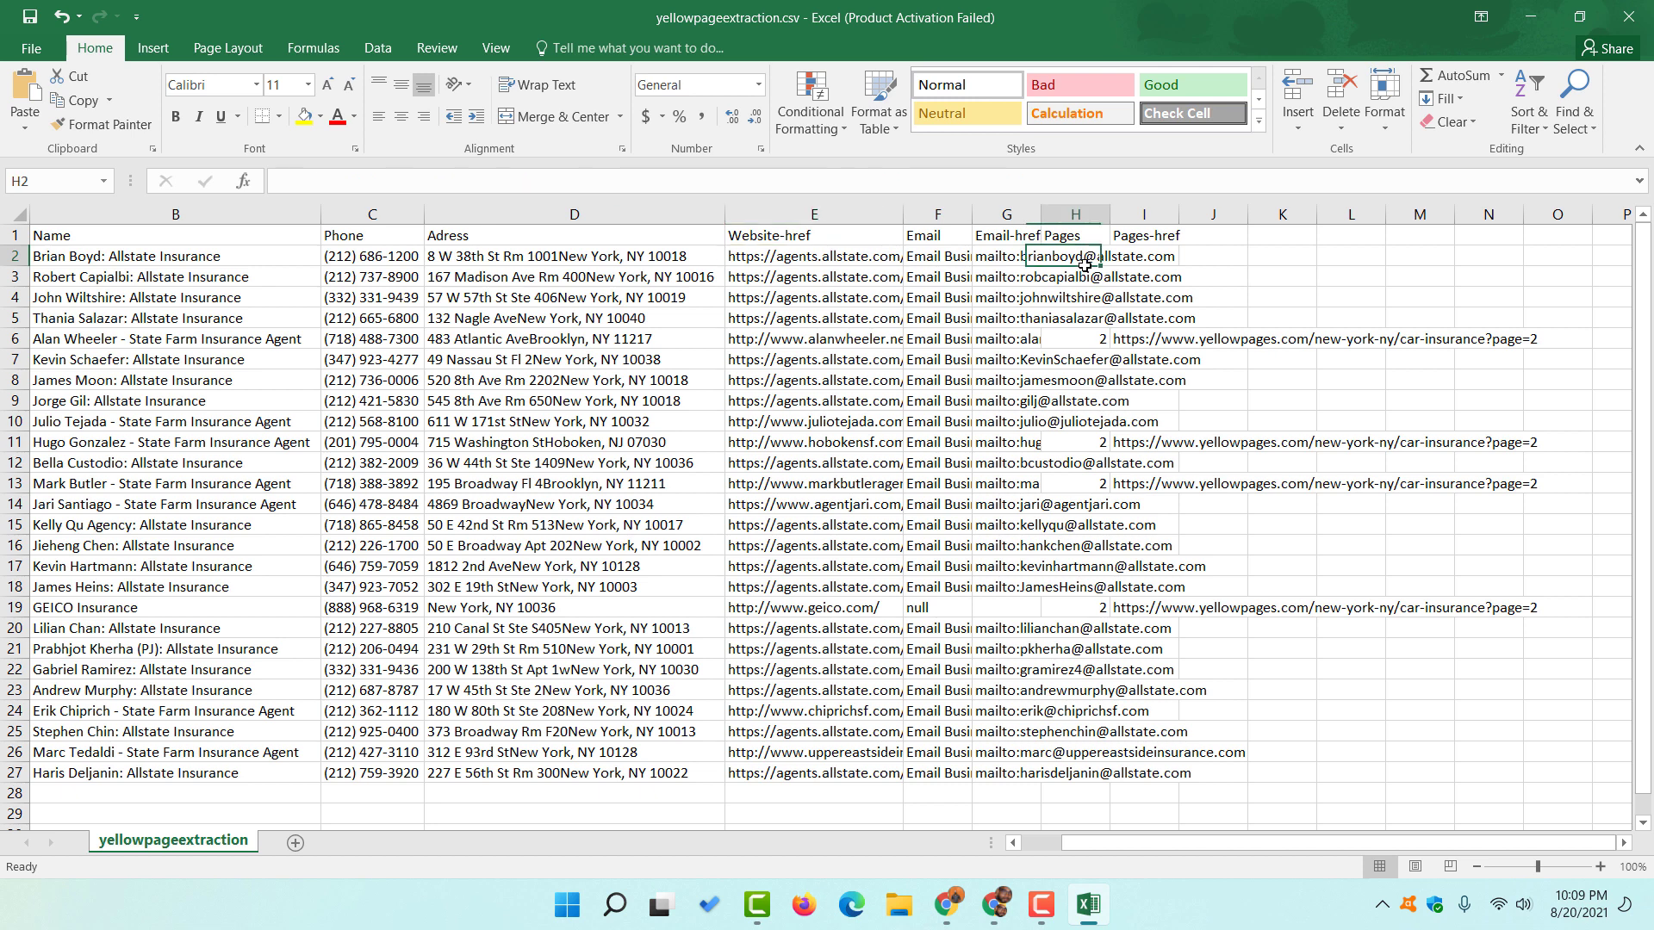
{"action": "key", "text": "Left"}
{"action": "double_click", "coordinate": [1041, 214]}
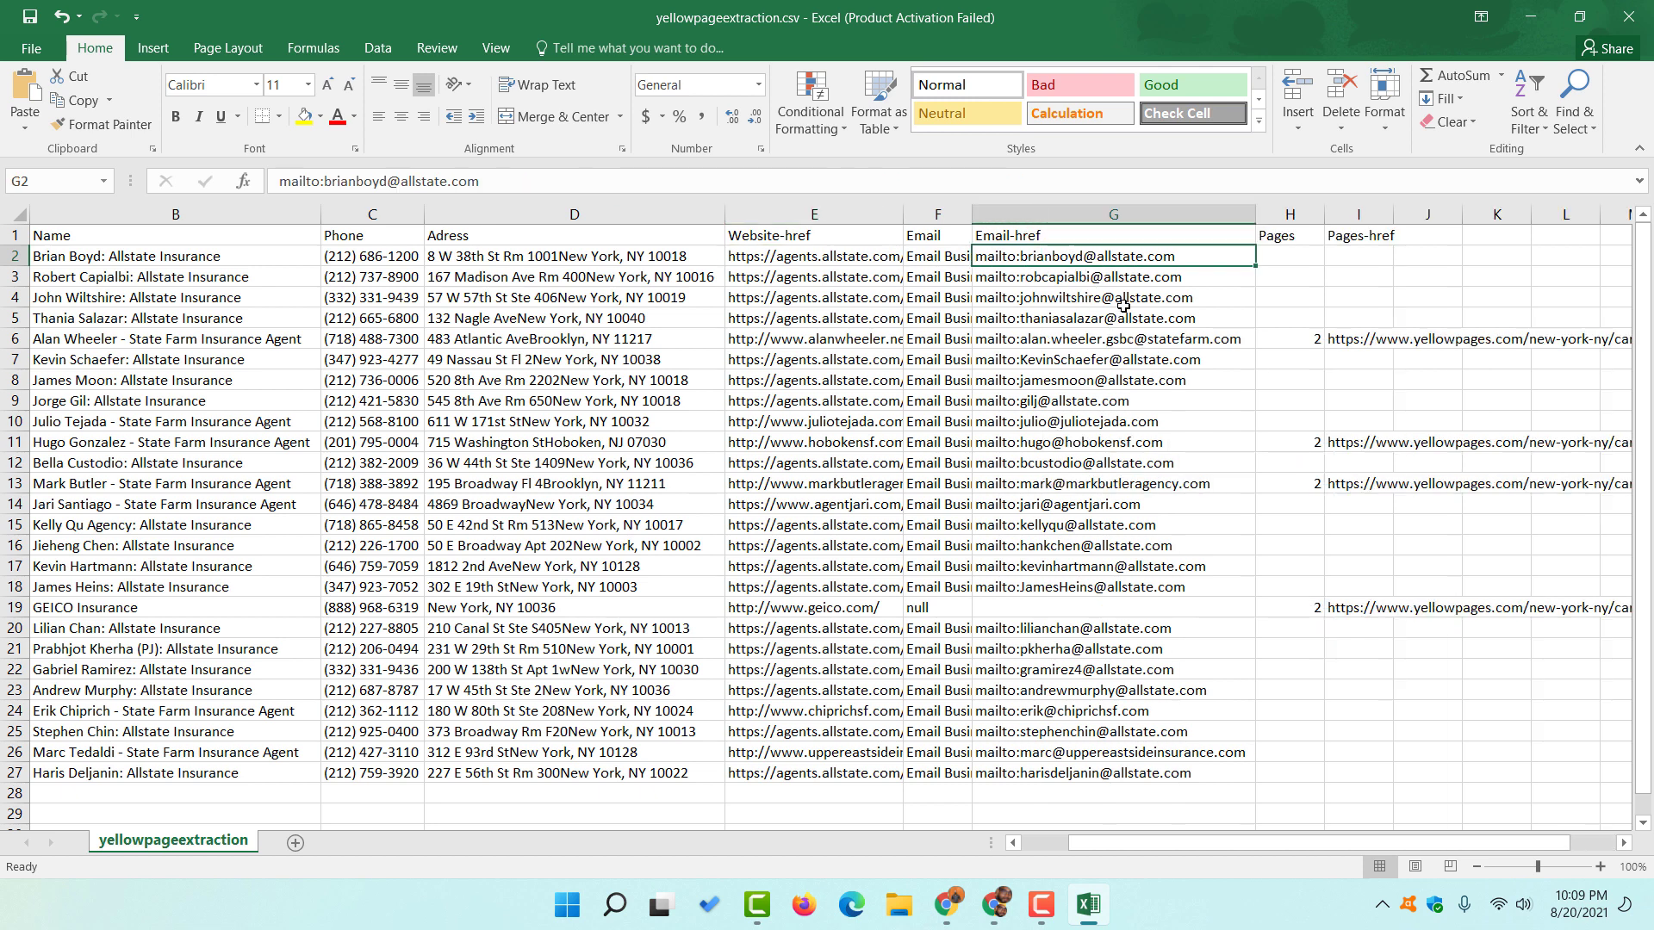
{"action": "key", "text": "Down"}
{"action": "key", "text": "Down"}
{"action": "key", "text": "Down"}
{"action": "left_click", "coordinate": [1092, 281]}
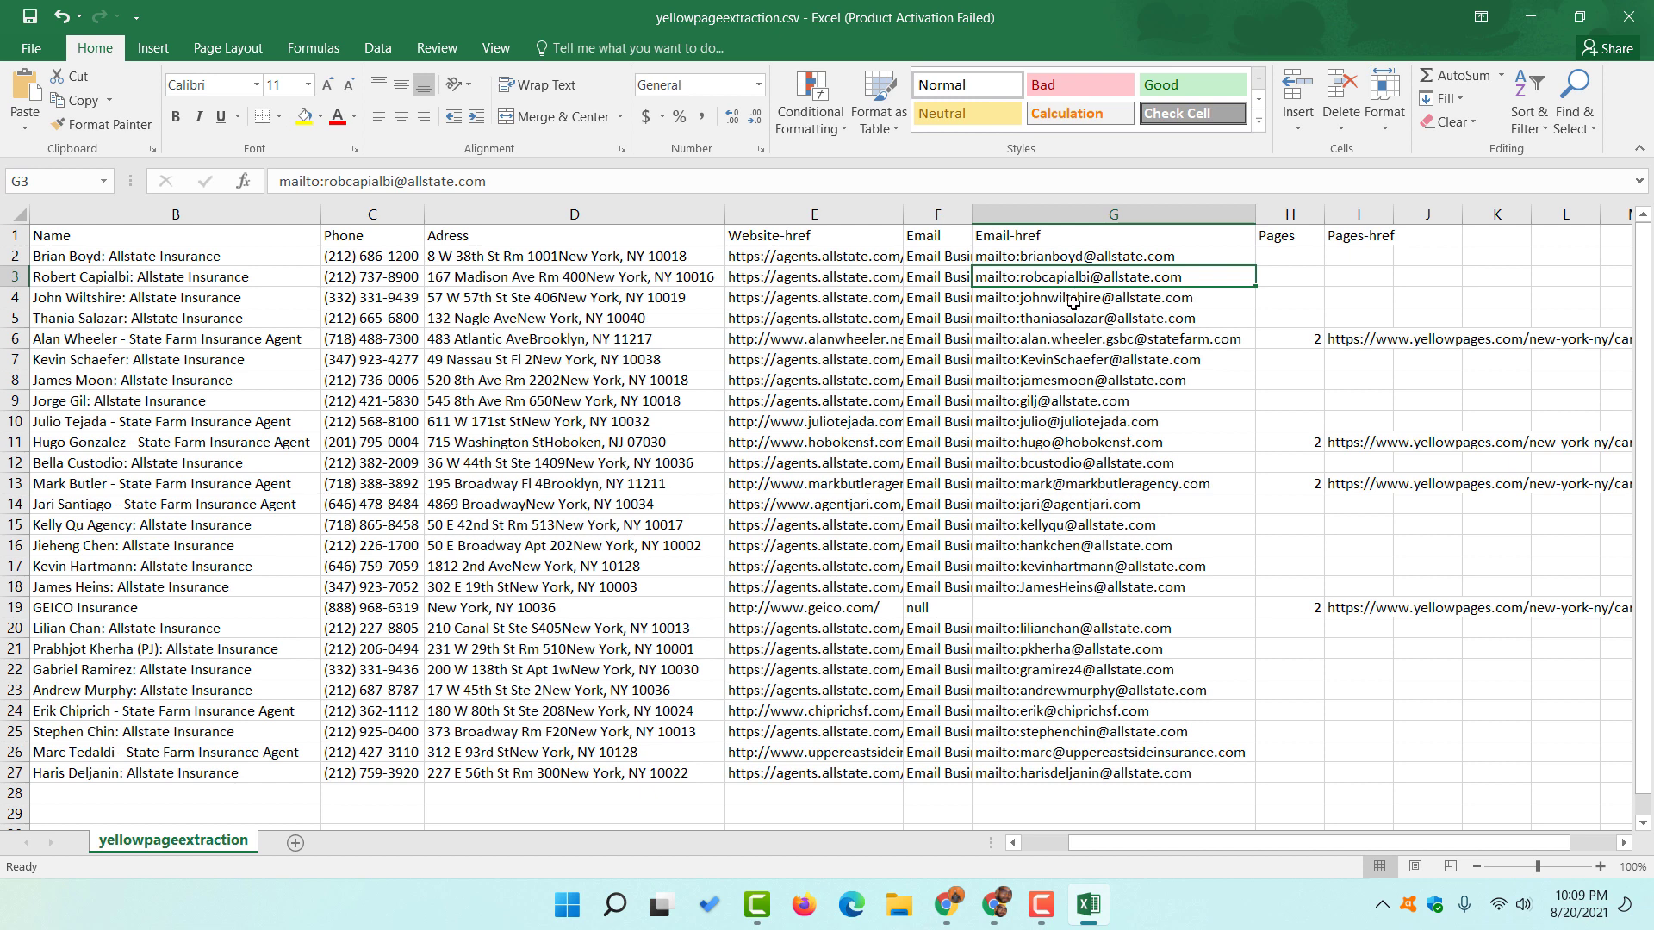
{"action": "left_click", "coordinate": [1036, 254]}
{"action": "left_click", "coordinate": [212, 258]}
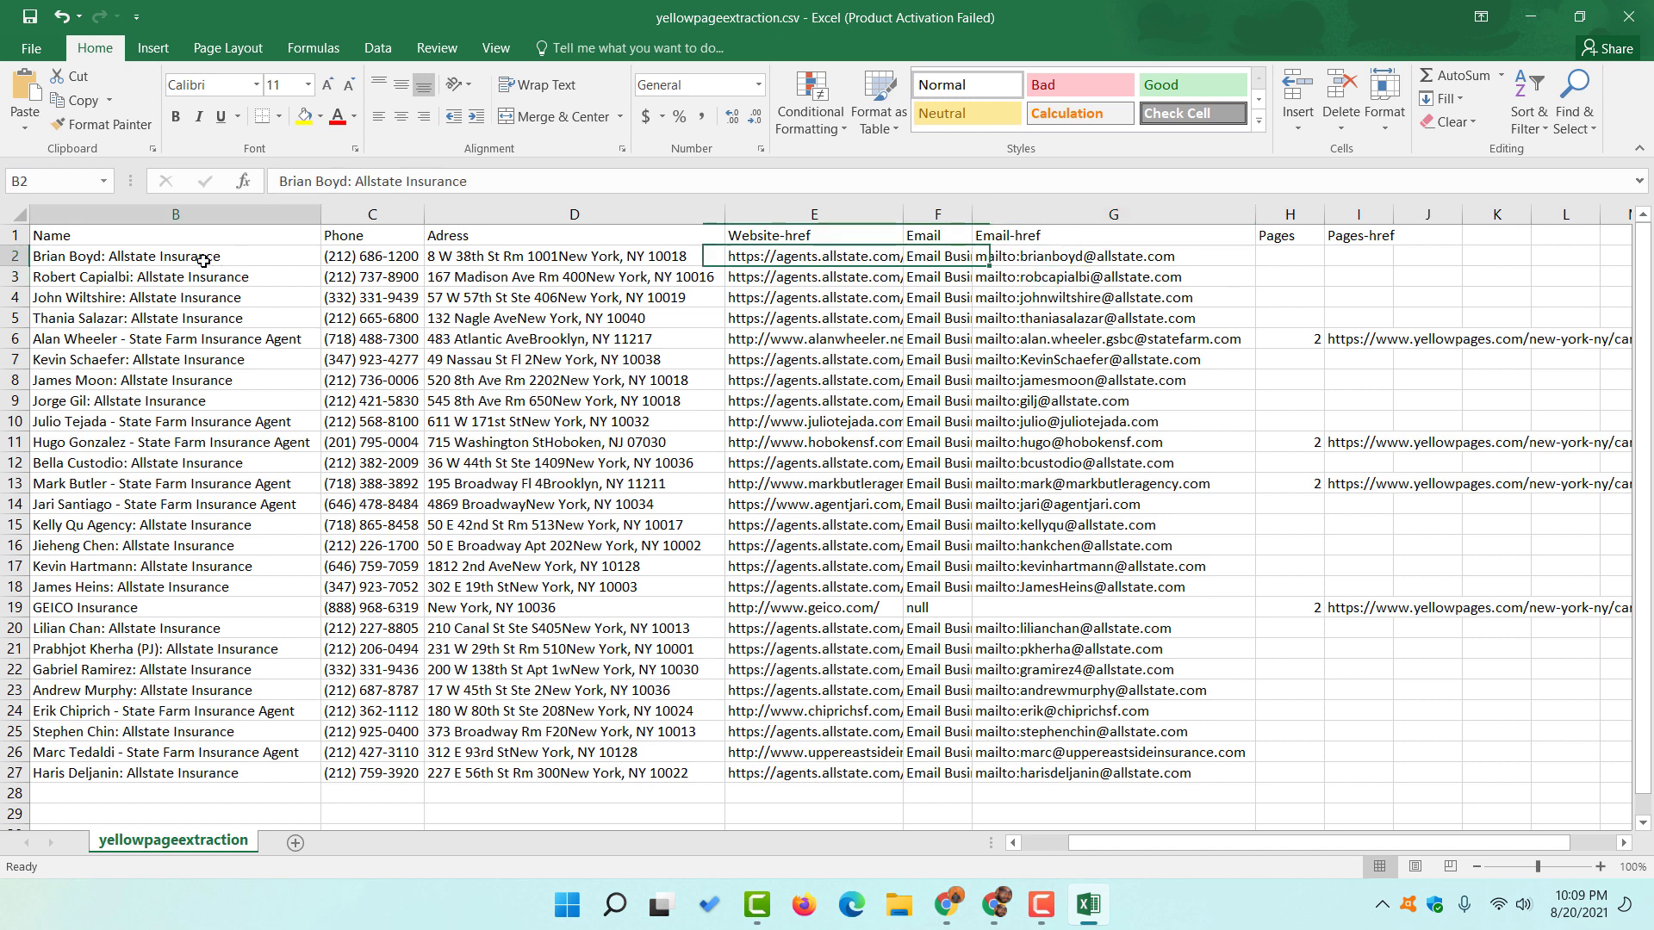
{"action": "left_click", "coordinate": [116, 277]}
{"action": "left_click", "coordinate": [123, 300]}
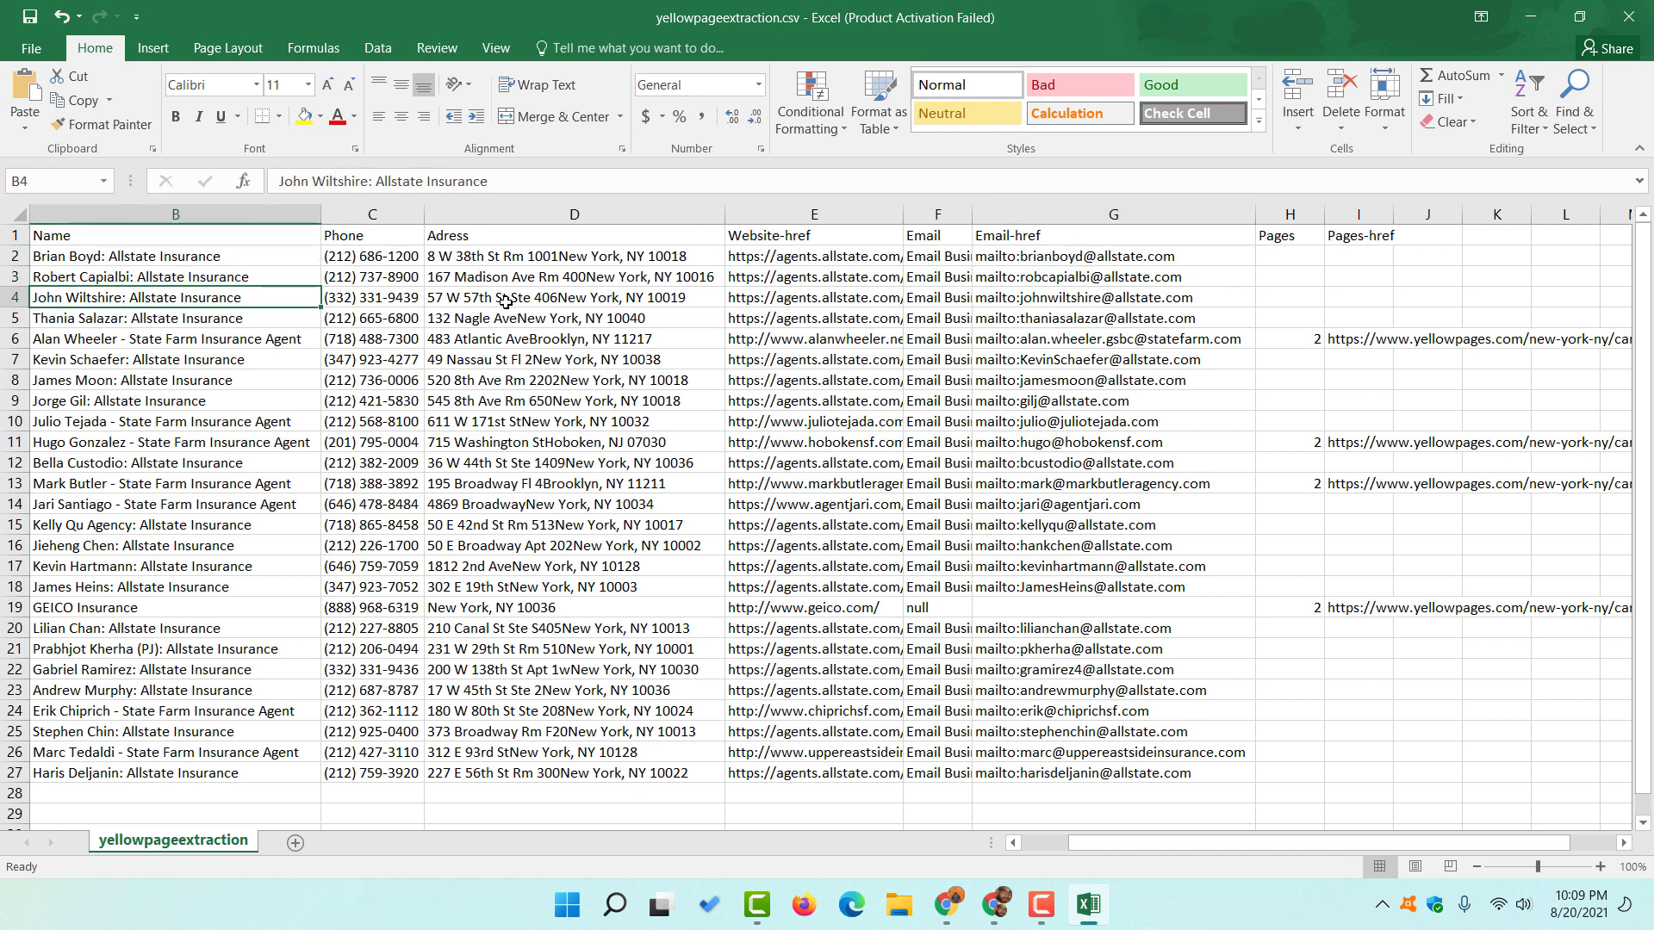
{"action": "left_click", "coordinate": [801, 289]}
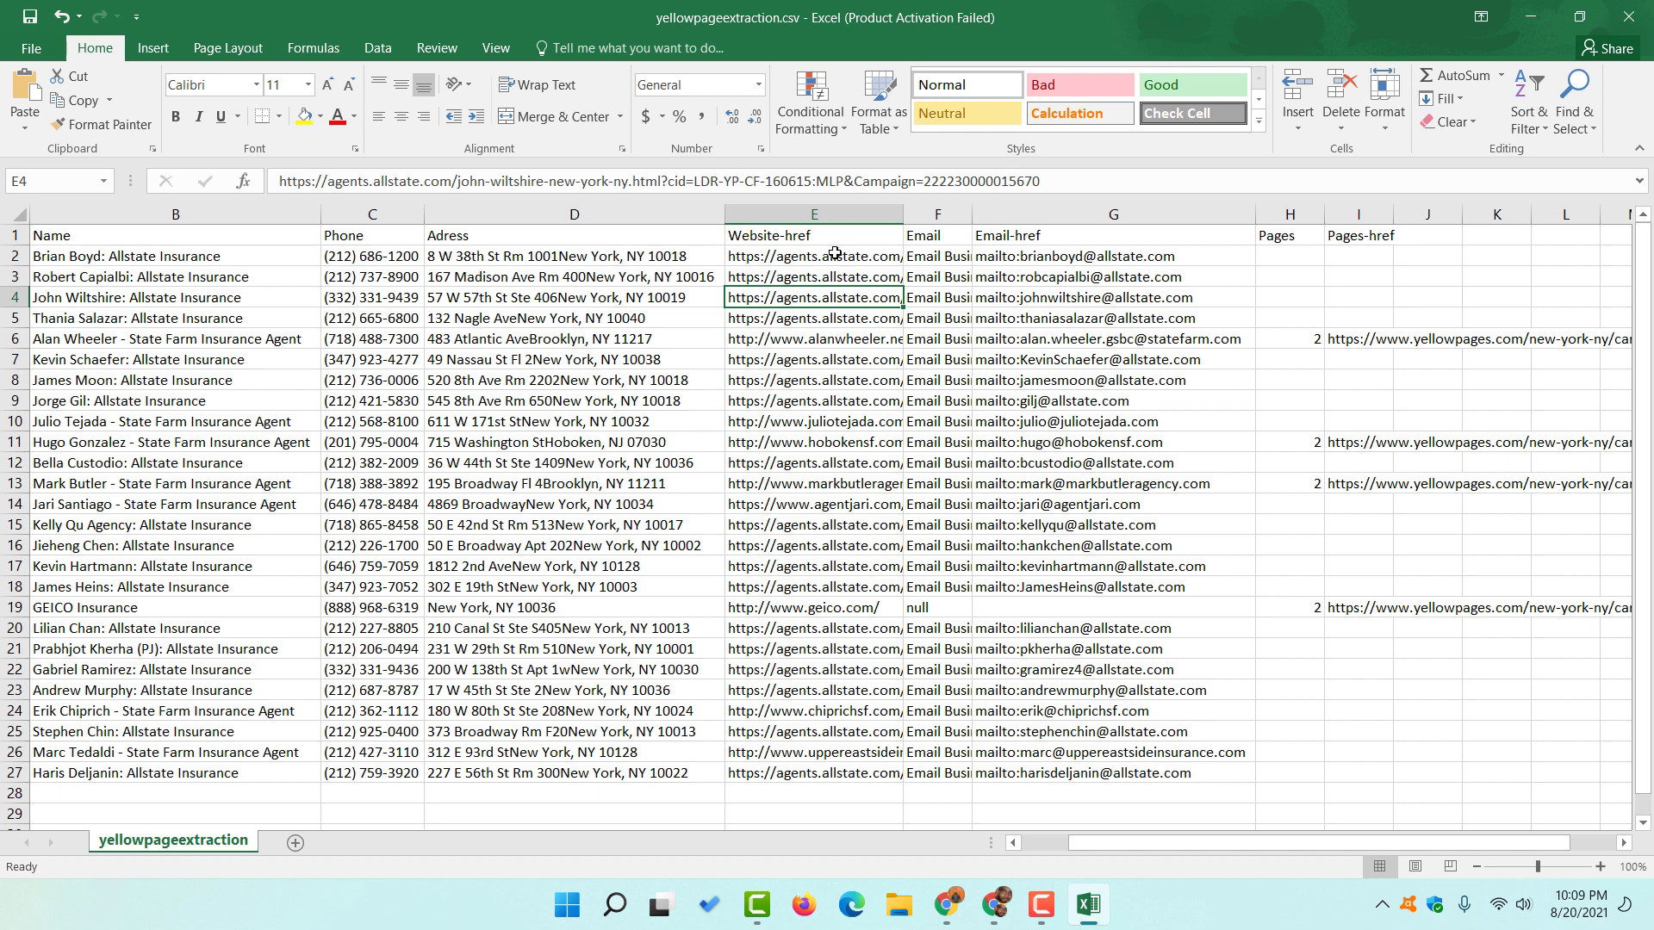
- Delete the Email column and the Pages and Pages-href columns
{"action": "double_click", "coordinate": [967, 213]}
{"action": "right_click", "coordinate": [952, 215]}
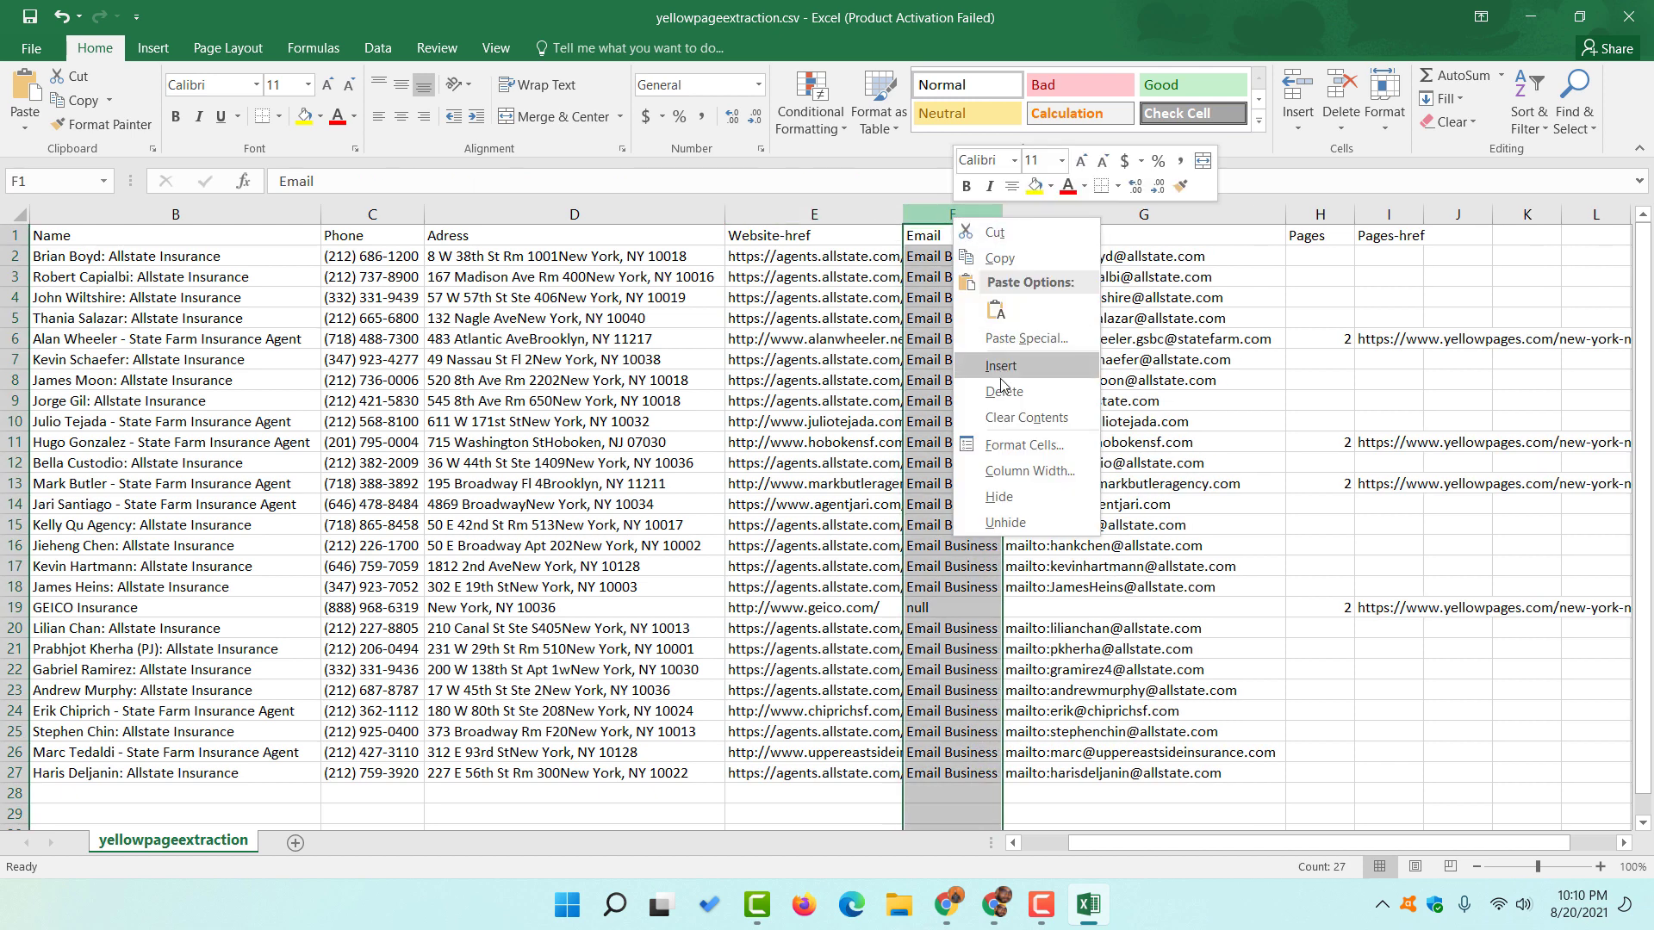
{"action": "key", "text": "Escape"}
{"action": "key", "text": "ctrl+minus"}
{"action": "left_click_drag", "start_coordinate": [1221, 213], "coordinate": [1341, 228]}
{"action": "right_click", "coordinate": [1295, 221]}
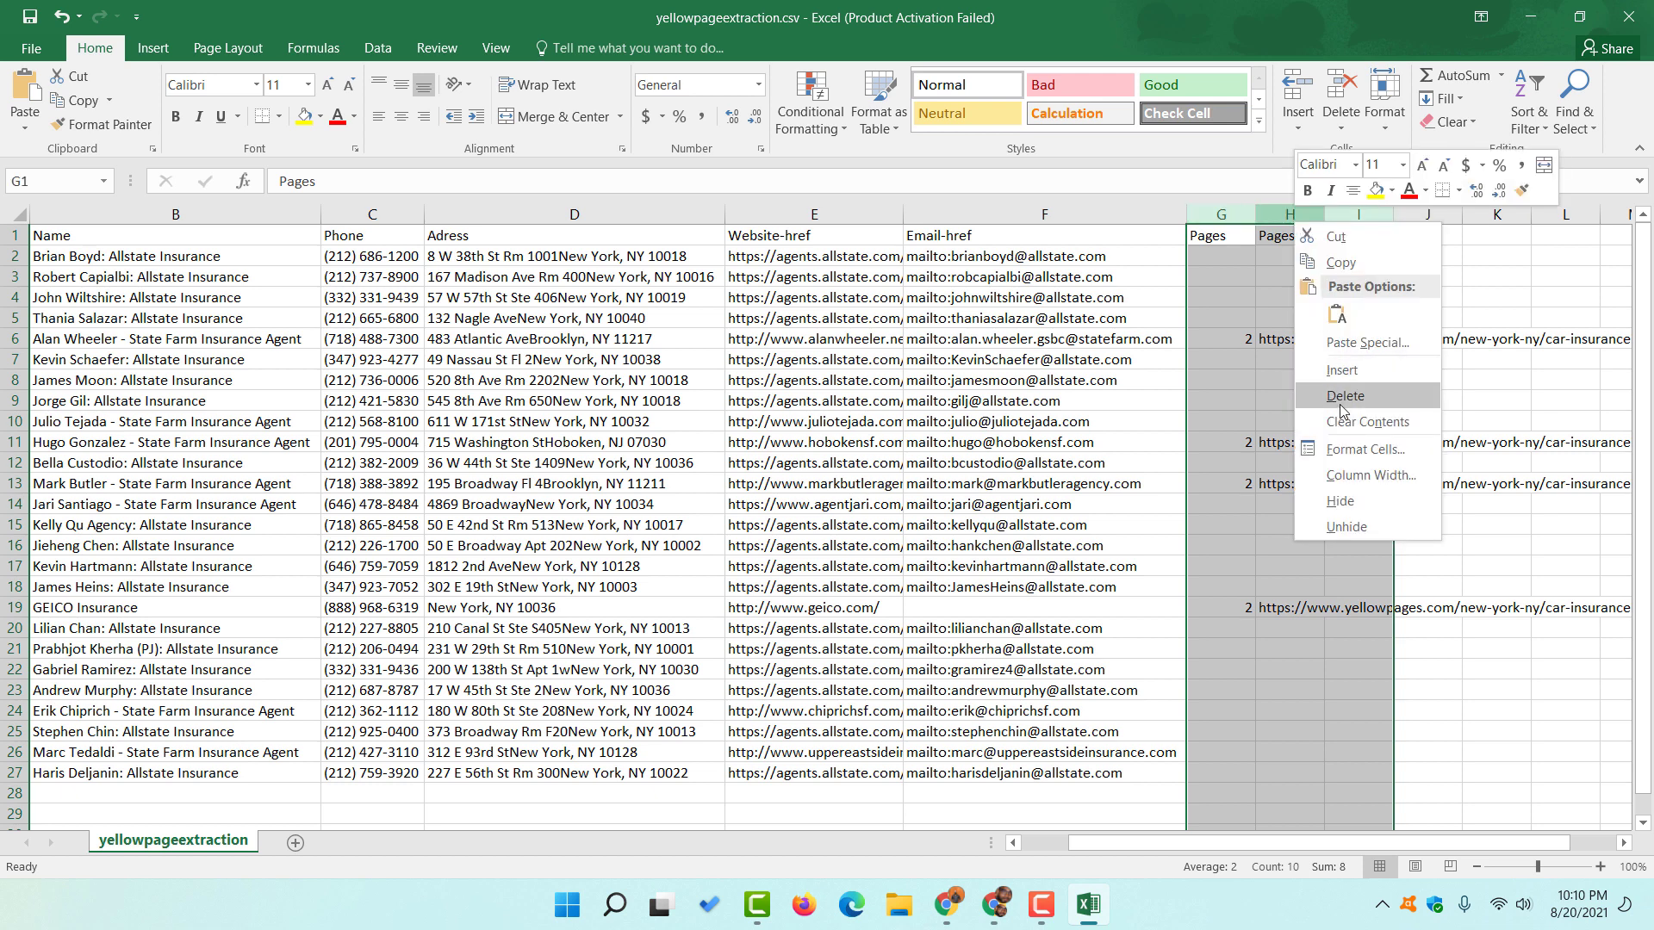
{"action": "left_click", "coordinate": [1341, 398]}
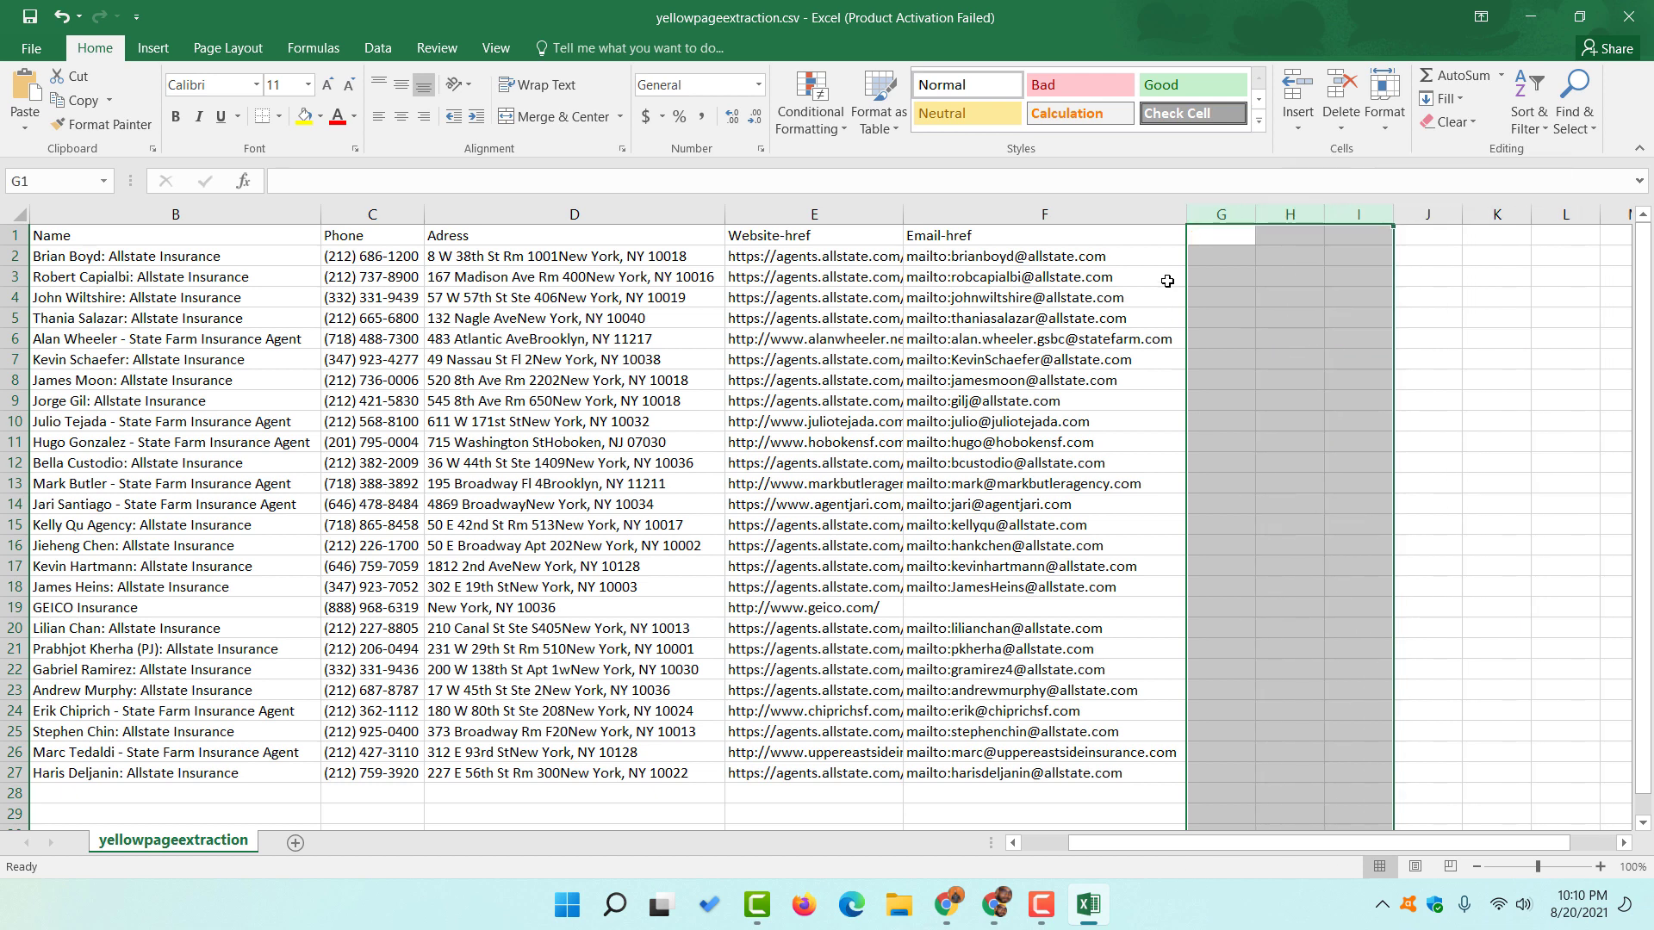
- Check several email cells, then bring up Find and Replace
{"action": "double_click", "coordinate": [947, 256]}
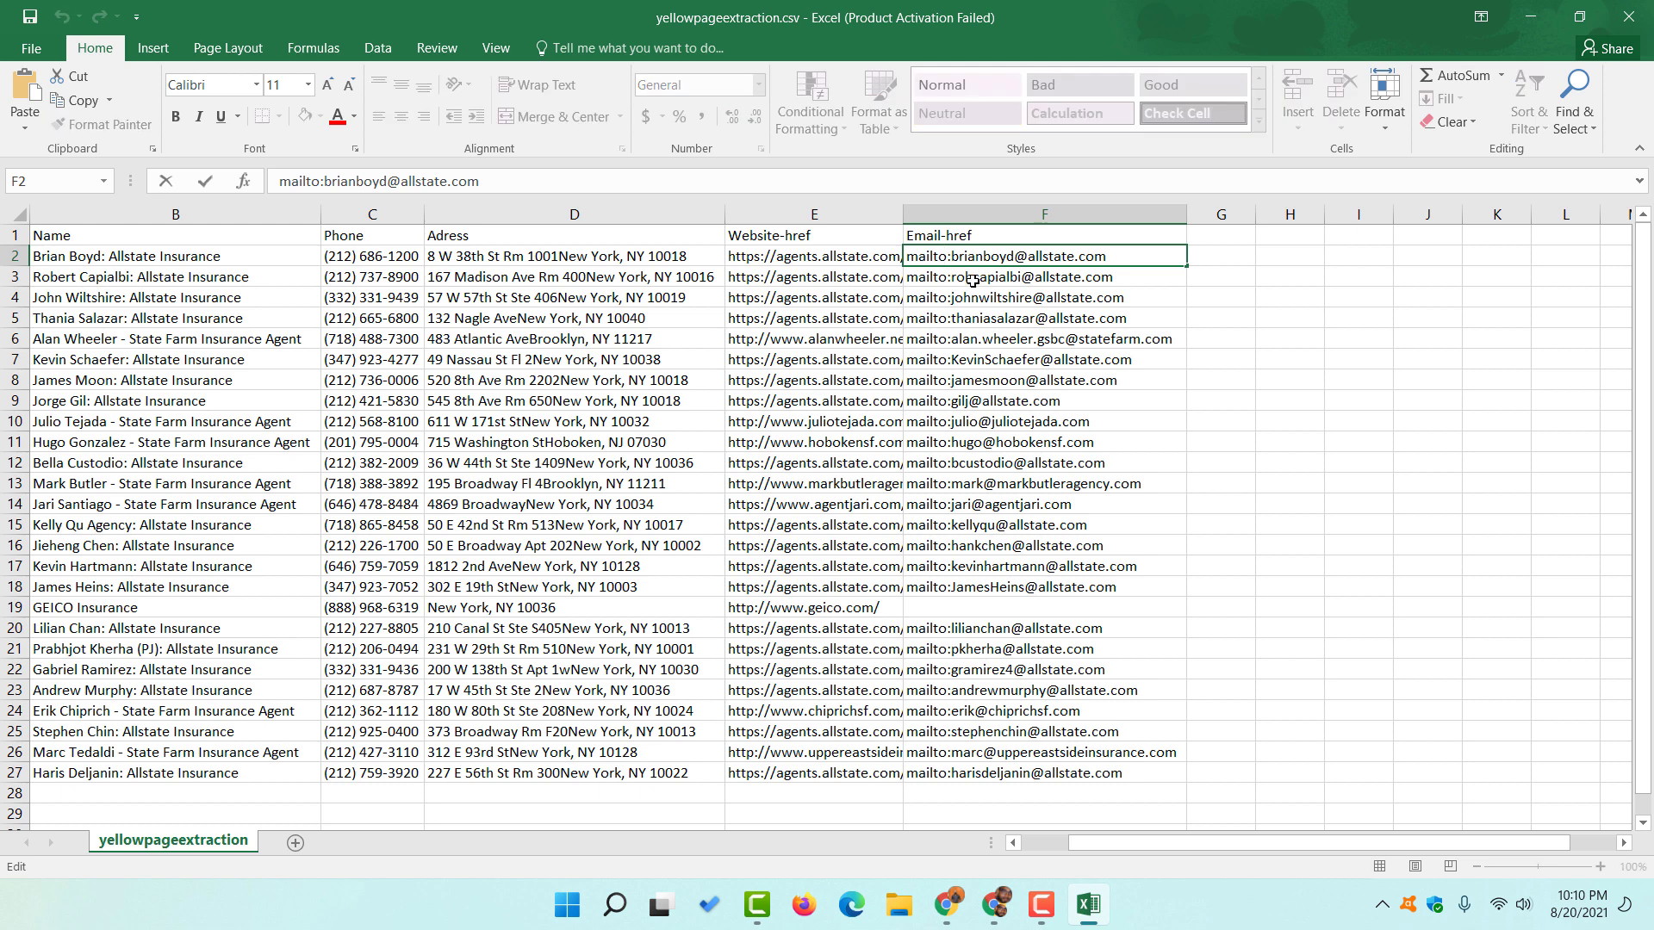
{"action": "key", "text": "Return"}
{"action": "left_click", "coordinate": [1083, 483]}
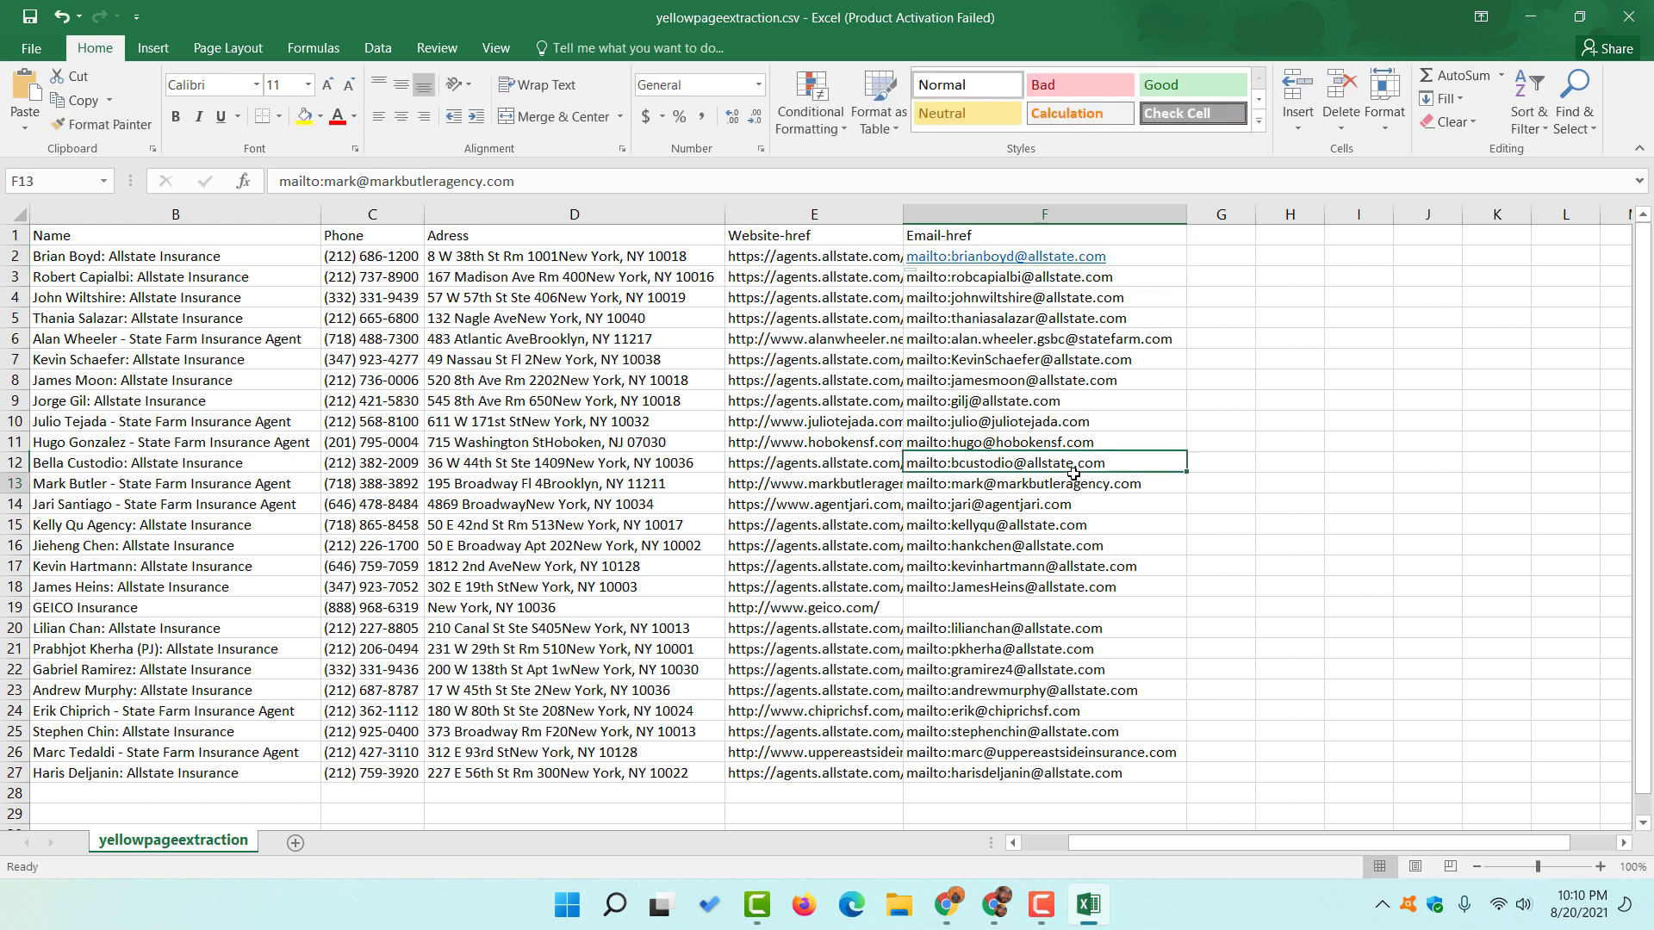
{"action": "left_click", "coordinate": [987, 299]}
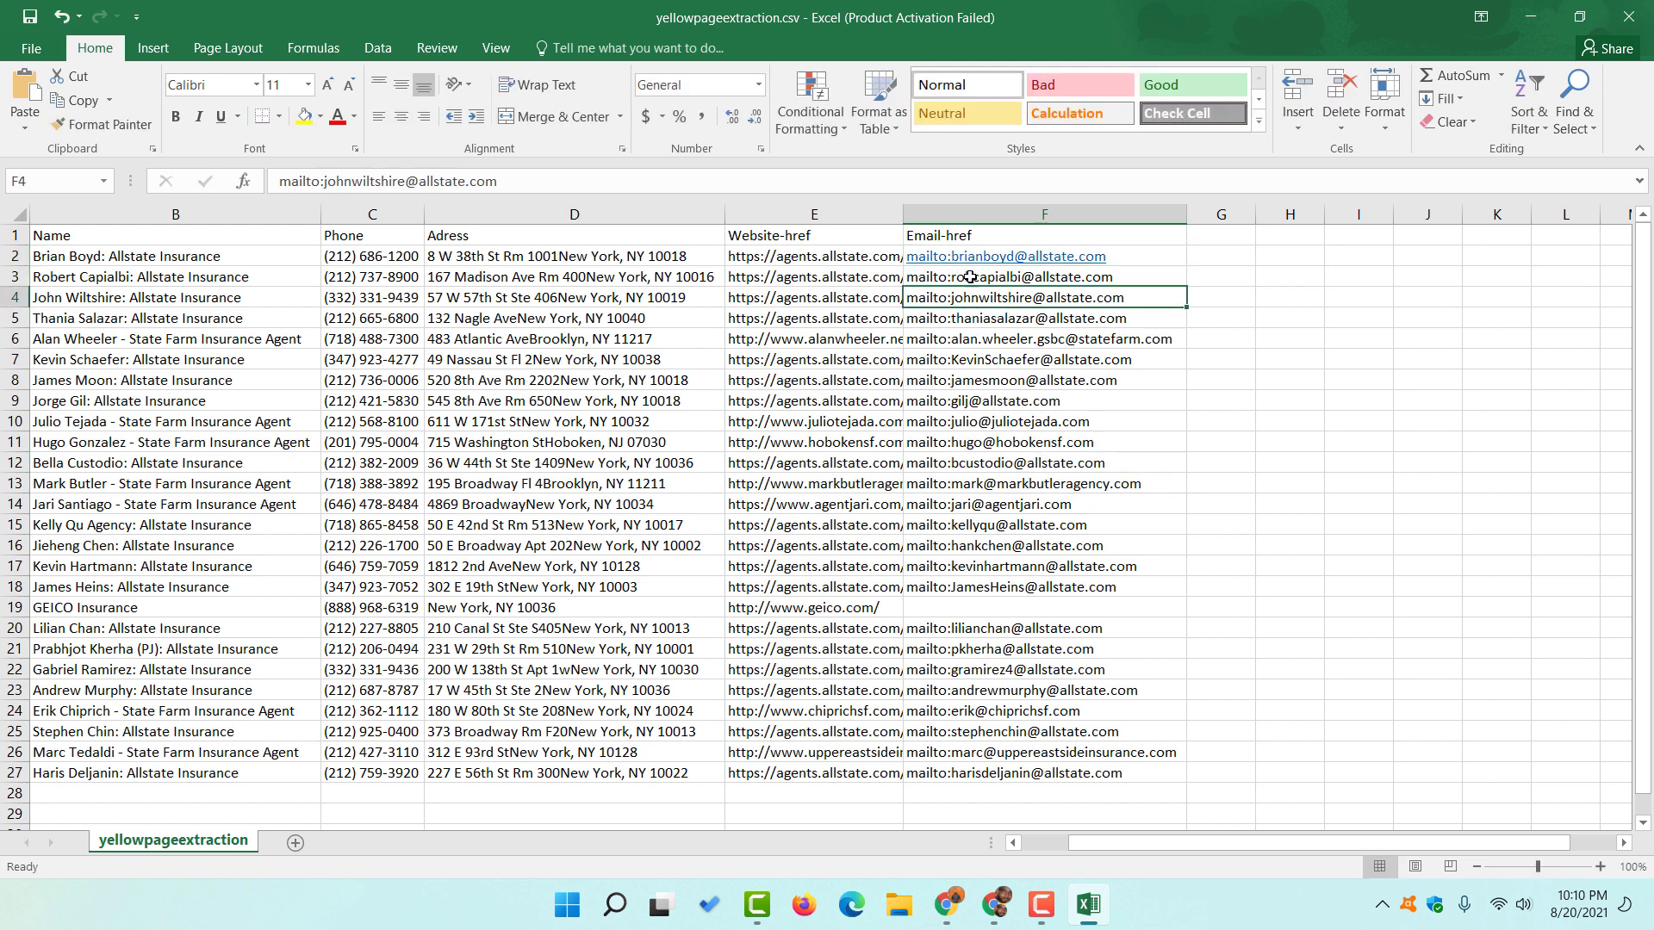
{"action": "left_click", "coordinate": [974, 360]}
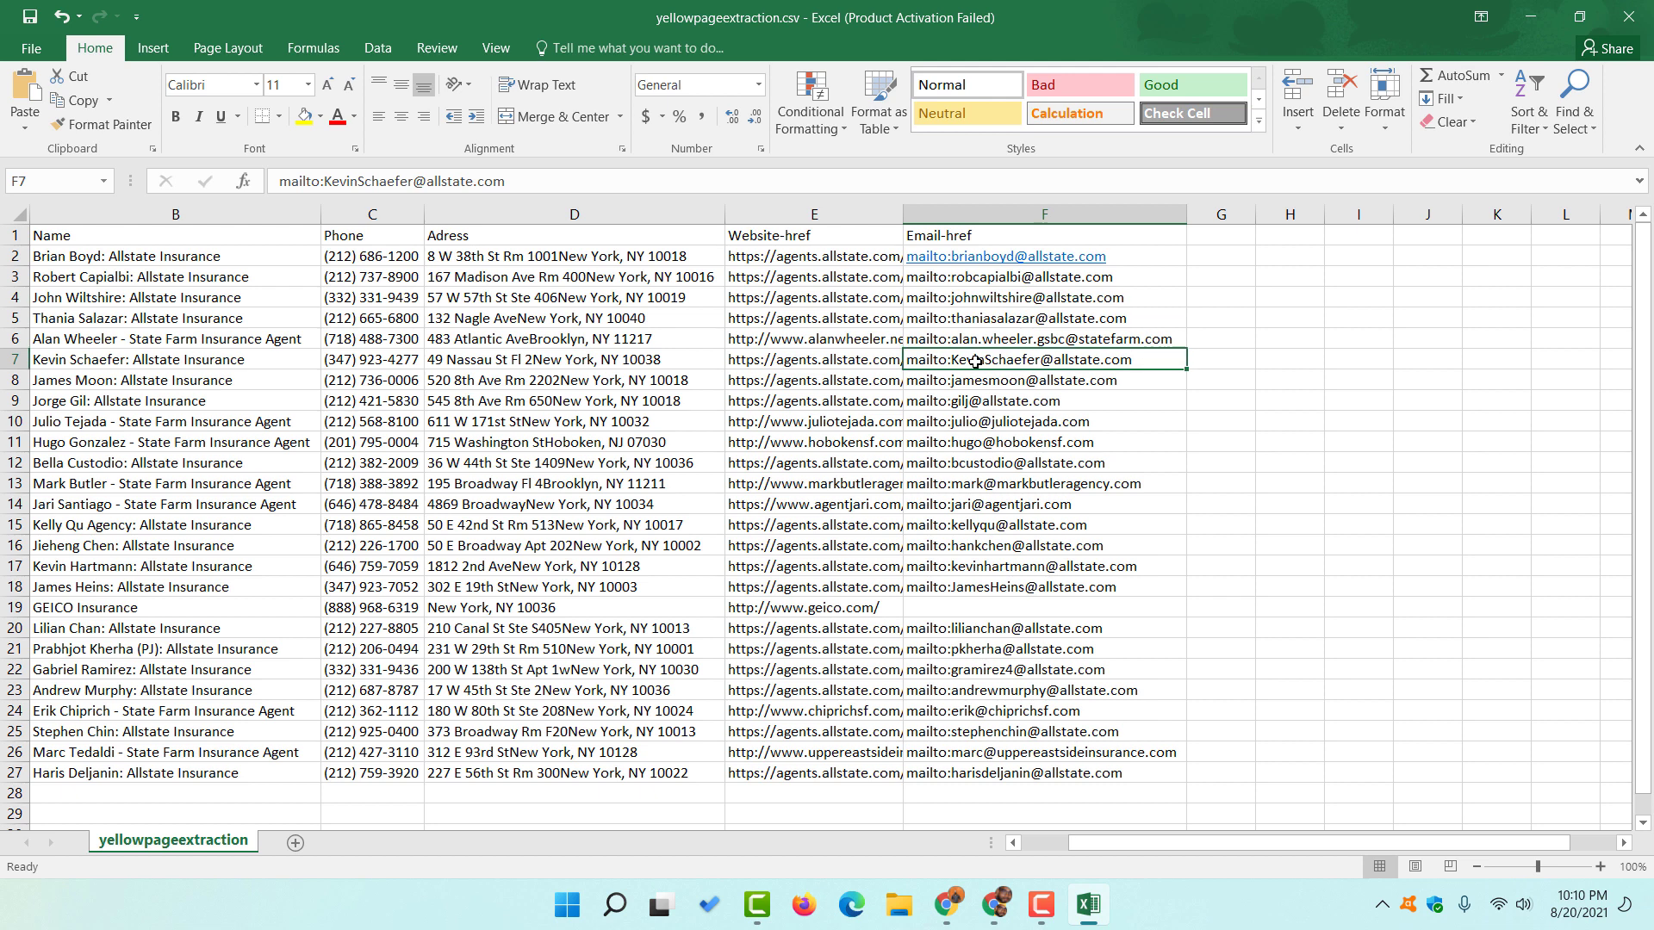
{"action": "key", "text": "ctrl+f"}
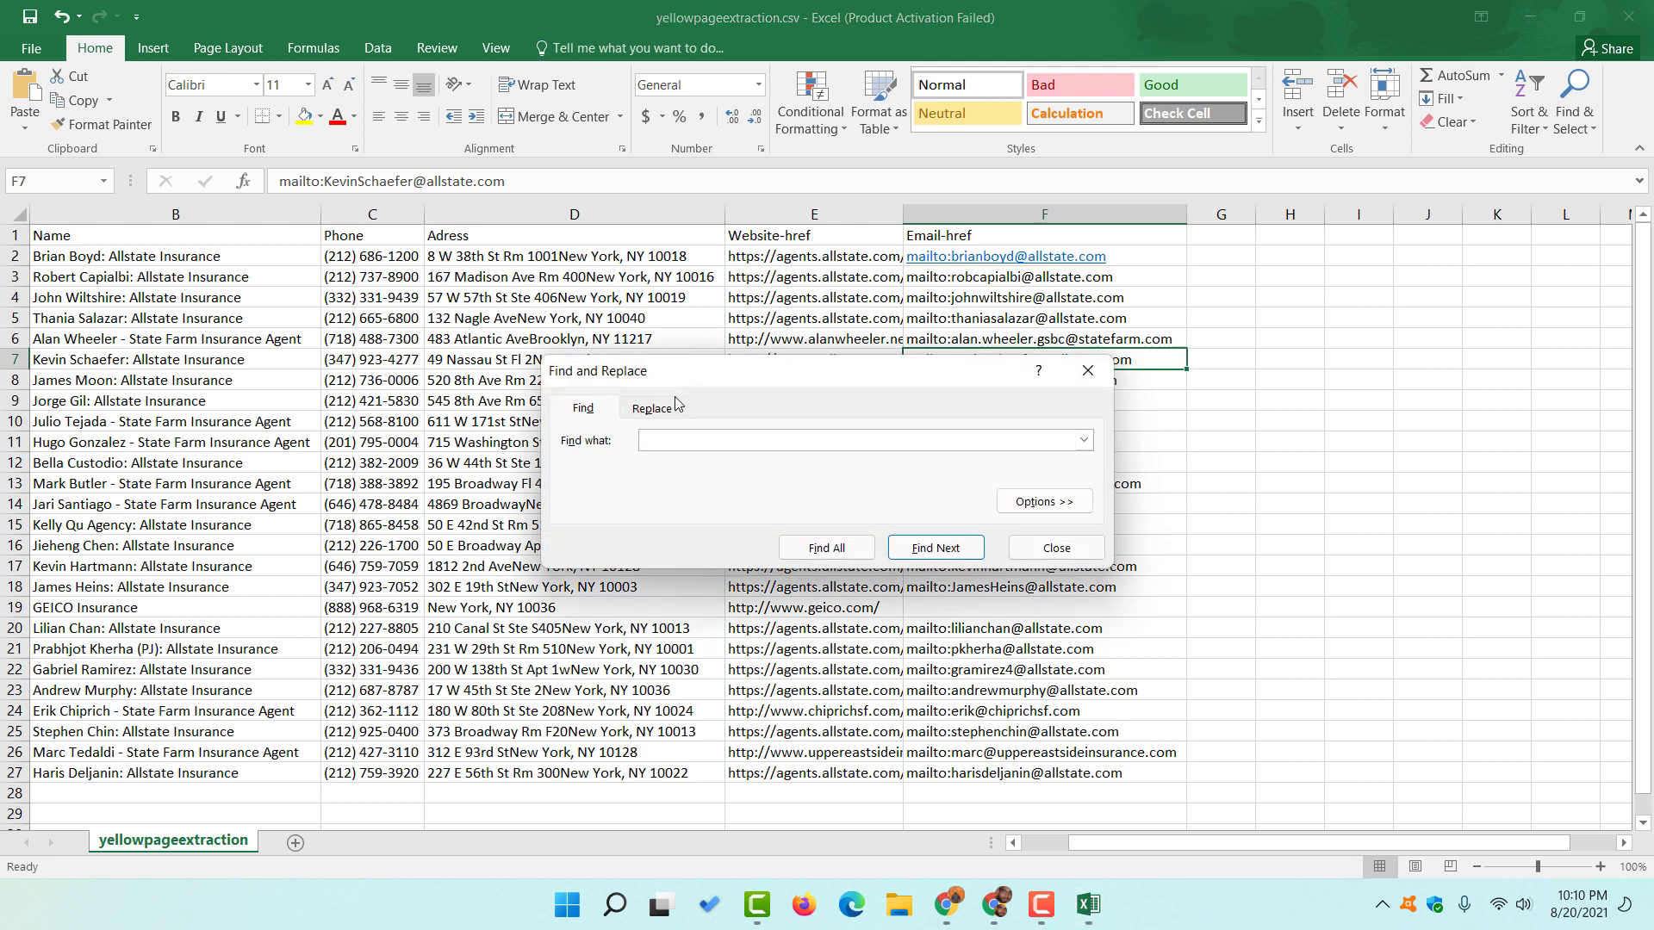
- Replace all 25 'mailto:' prefixes with nothing, leaving plain email addresses
{"action": "left_click_drag", "start_coordinate": [623, 385], "coordinate": [696, 380]}
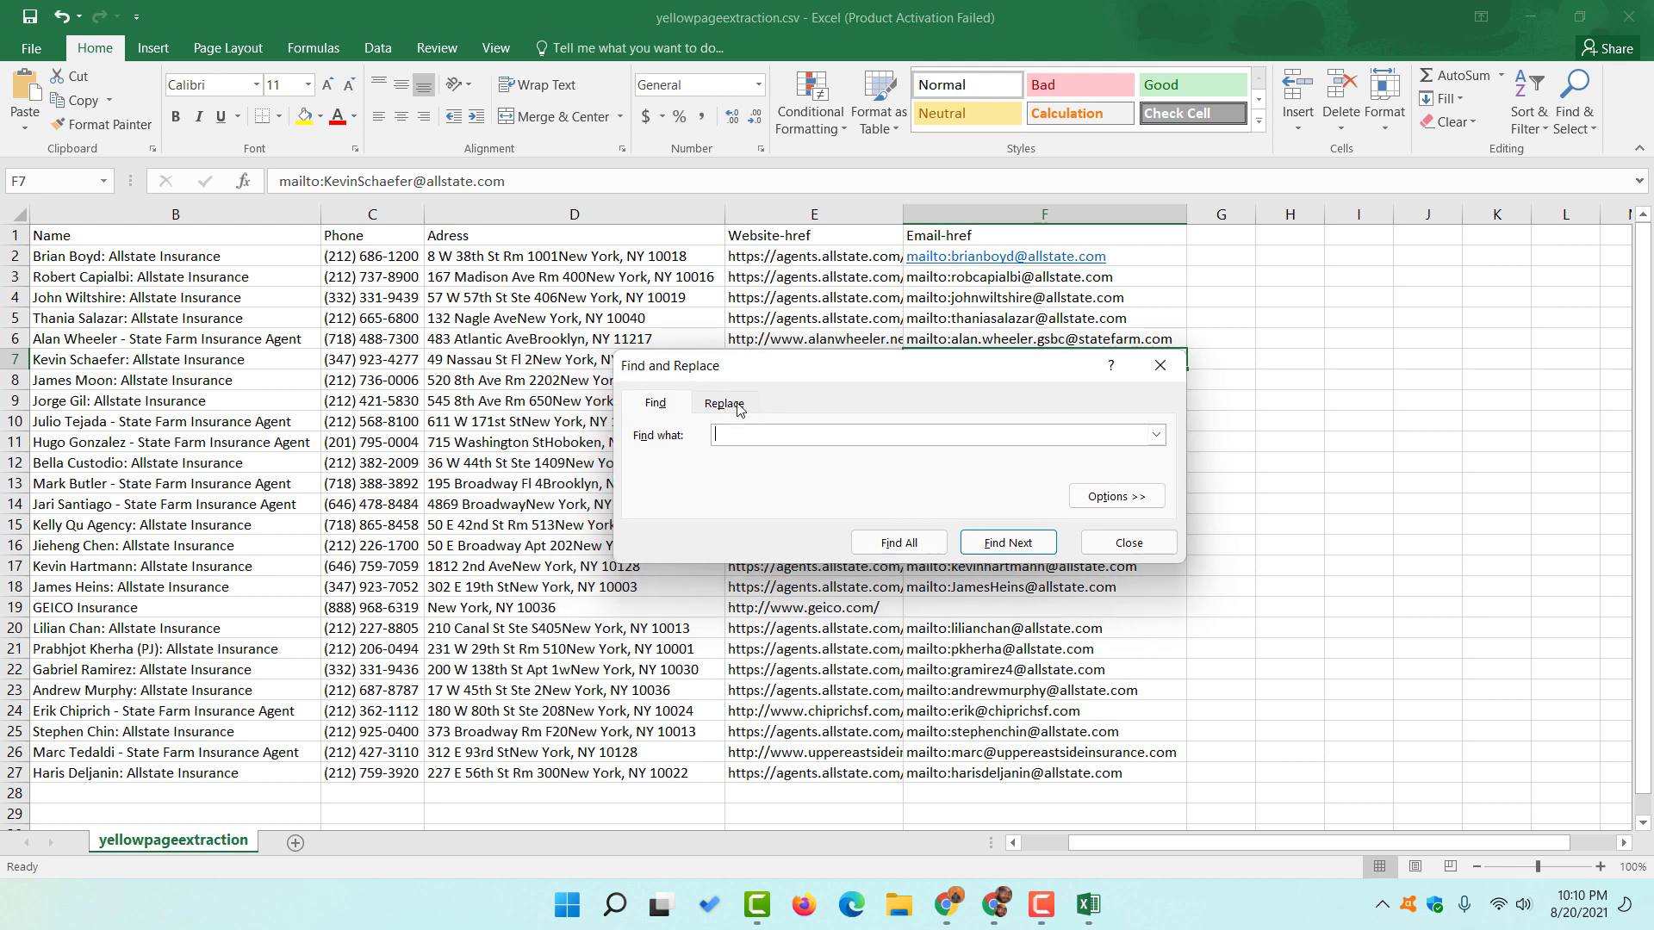
{"action": "left_click", "coordinate": [724, 404]}
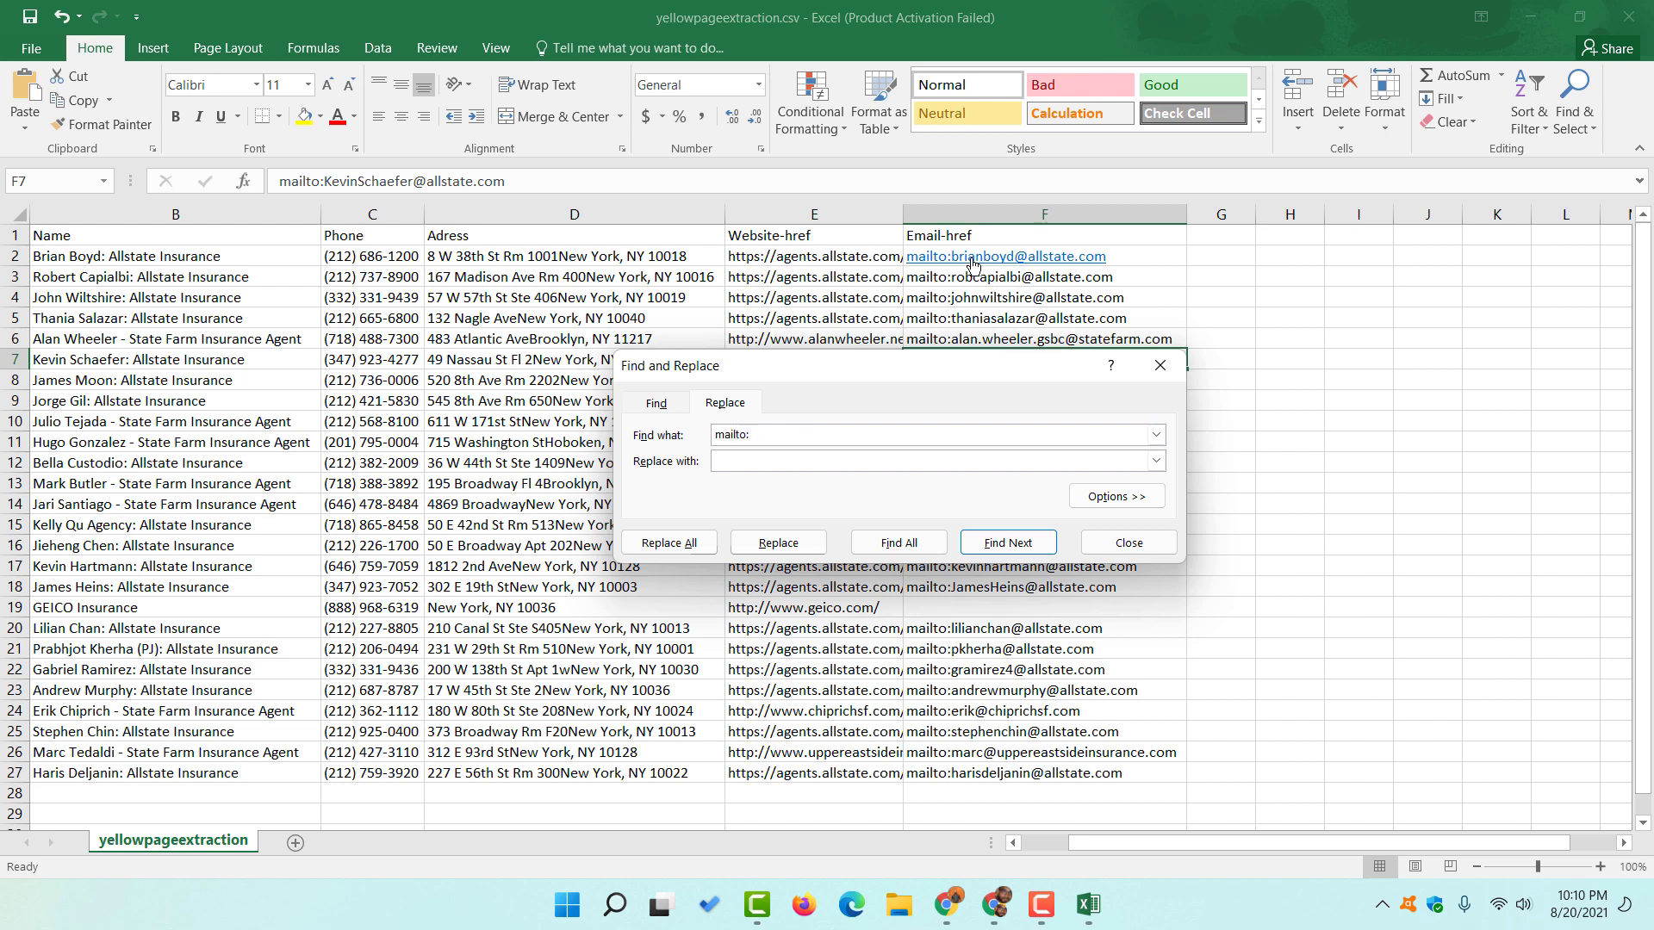
{"action": "left_click", "coordinate": [704, 551]}
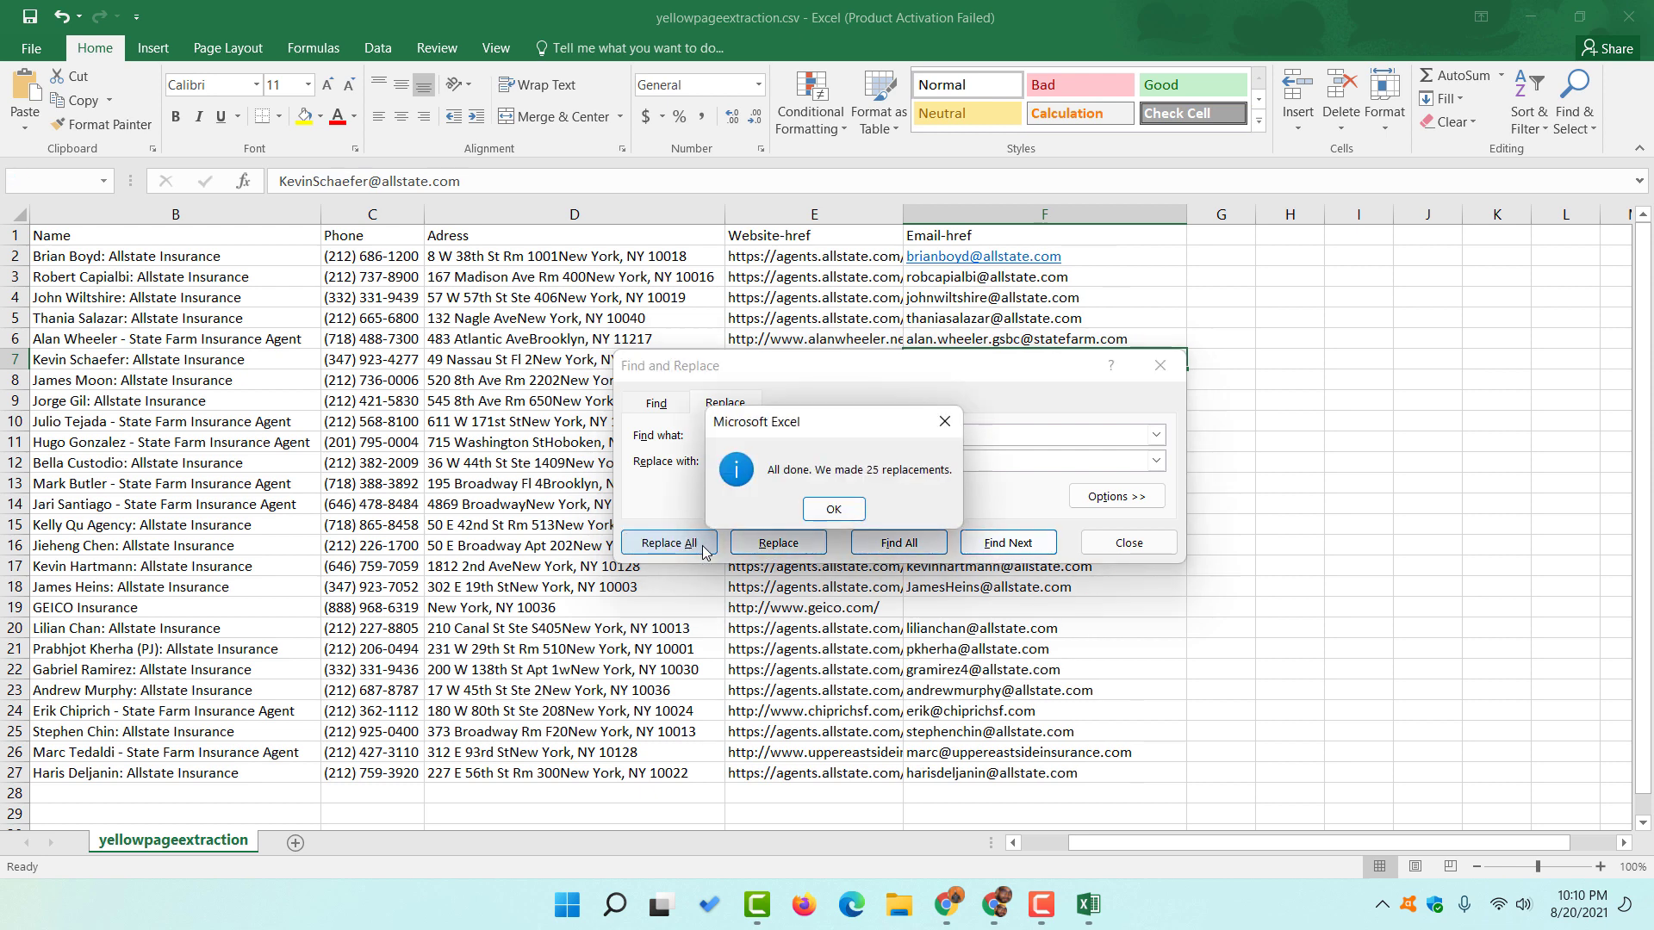
{"action": "left_click", "coordinate": [833, 510]}
{"action": "left_click", "coordinate": [1160, 365]}
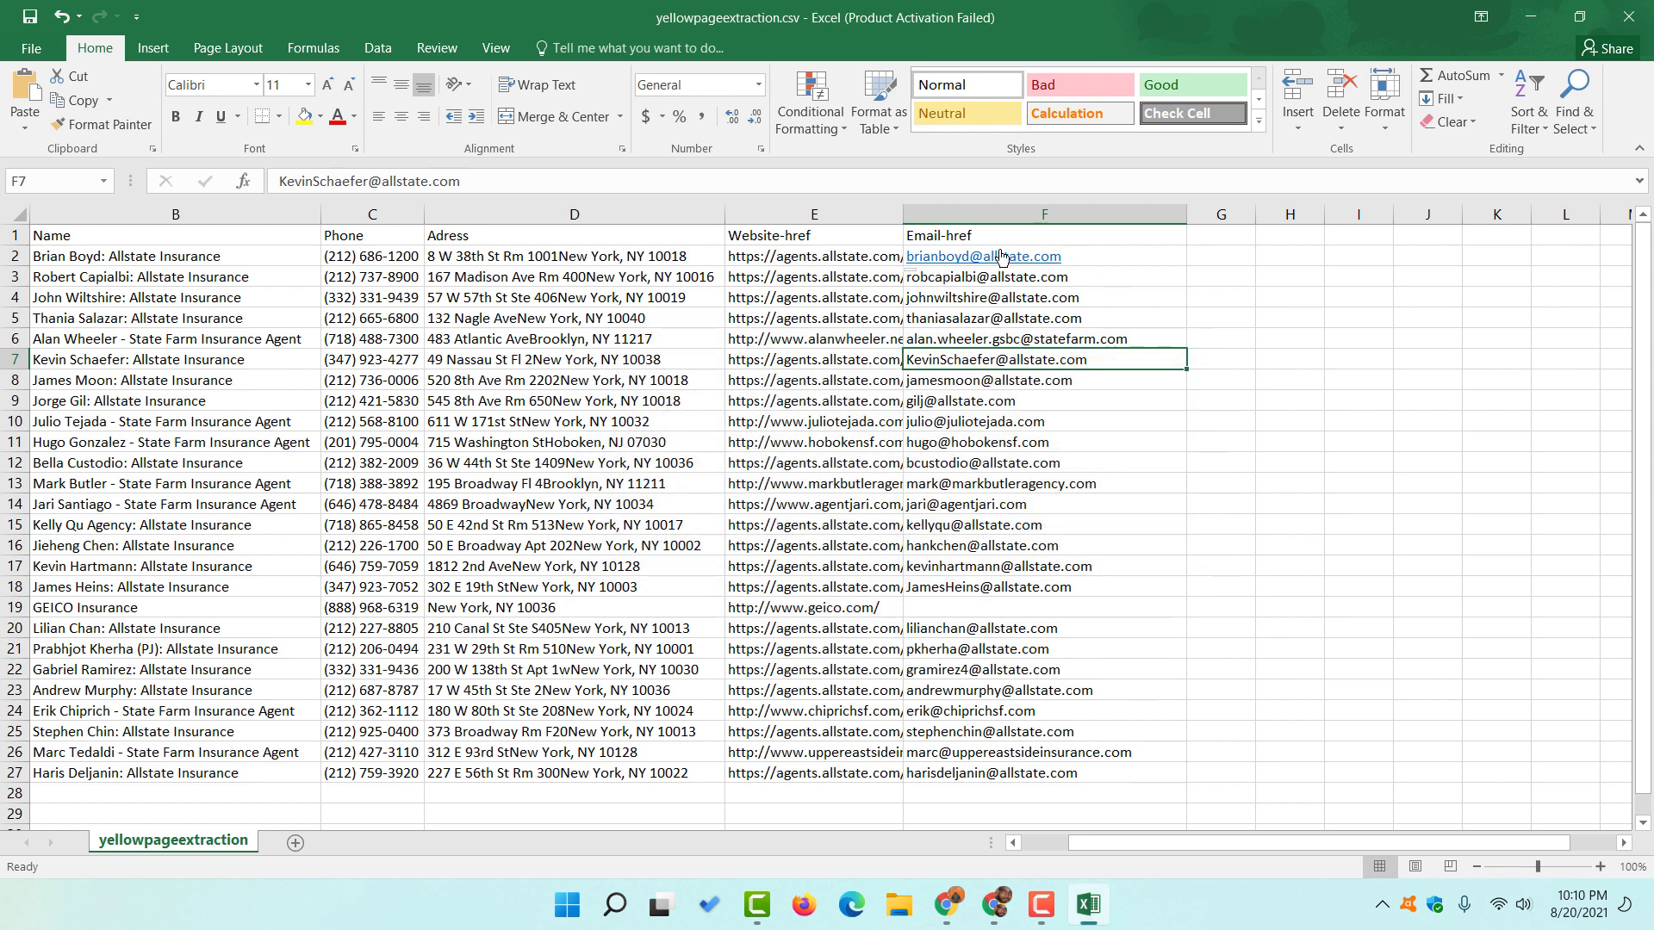
{"action": "scroll", "coordinate": [990, 642], "scroll_direction": "down", "scroll_amount": 4}
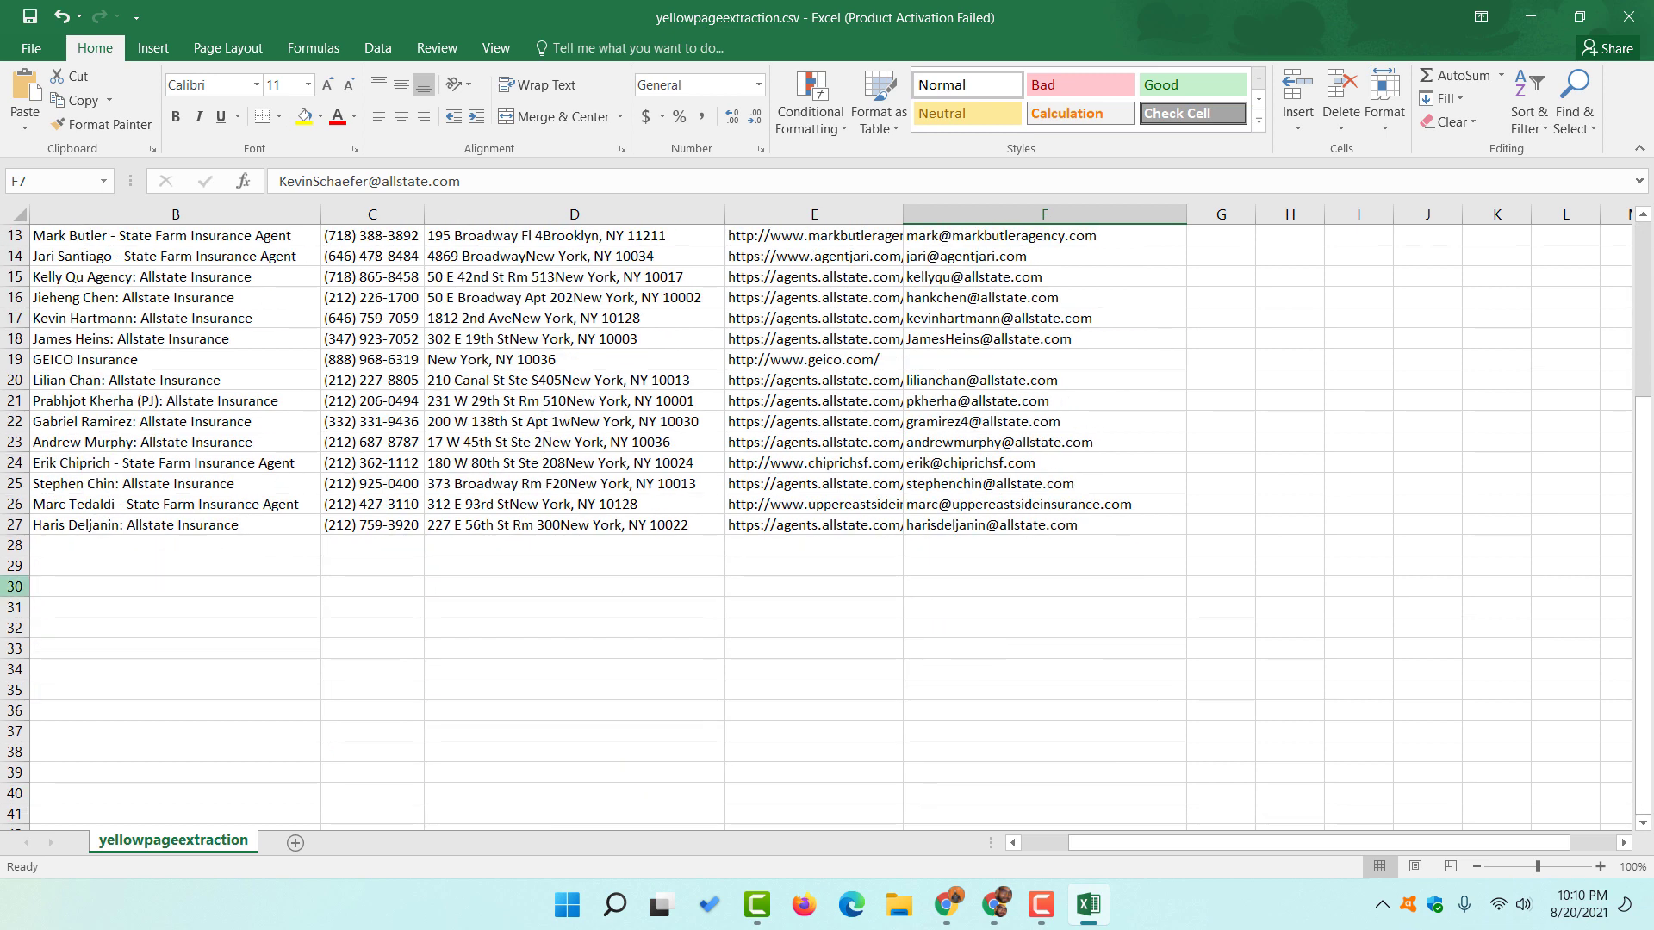
{"action": "scroll", "coordinate": [51, 523], "scroll_direction": "up", "scroll_amount": 4}
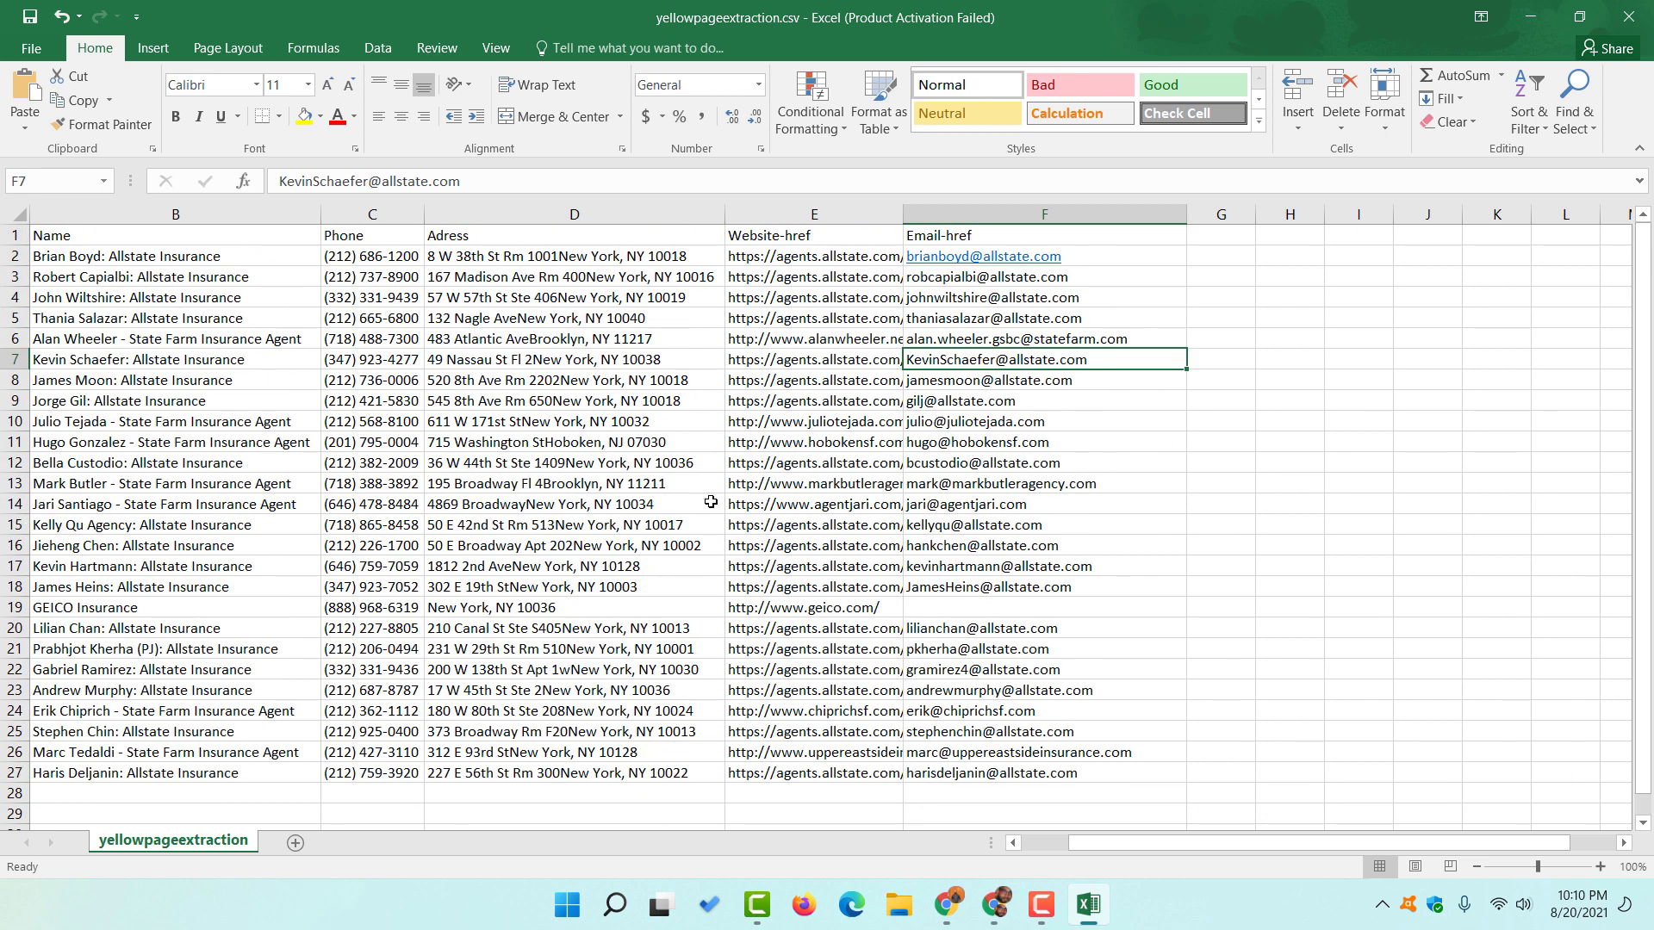